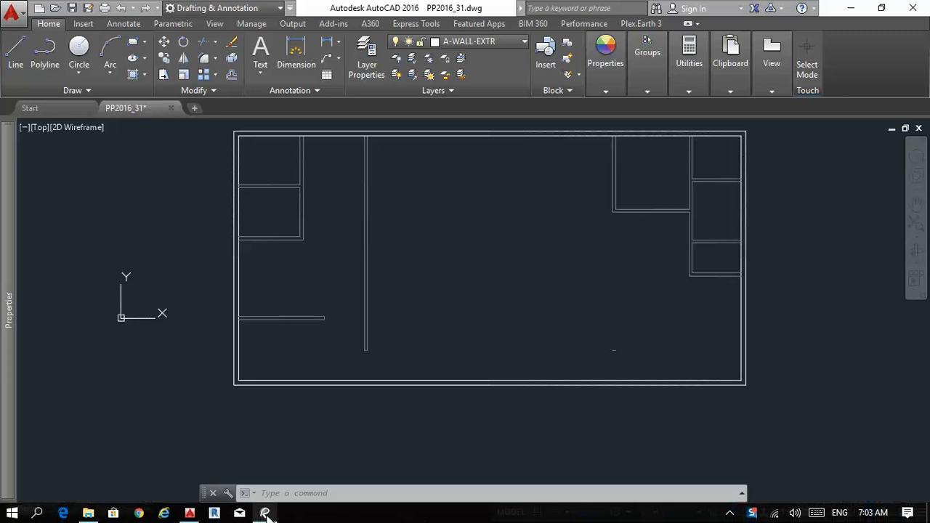
Switch to Revu and examine the floor plan's door layout and the door sizes in the page 6 specifications
click(266, 515)
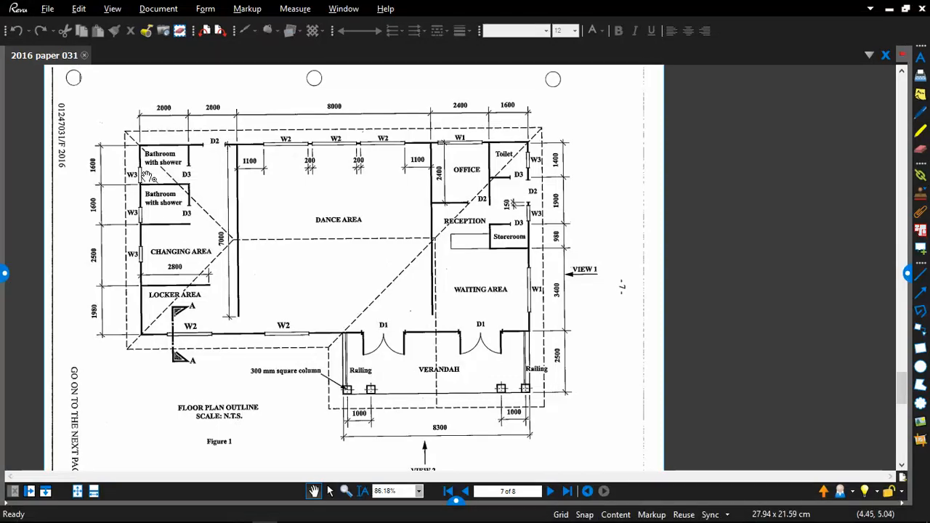
scroll(213, 157, up, 1)
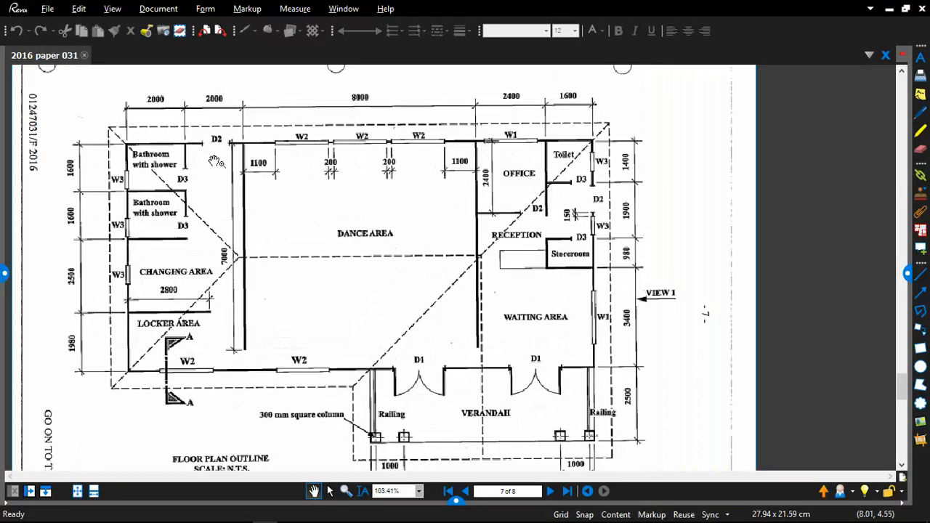
scroll(217, 156, up, 1)
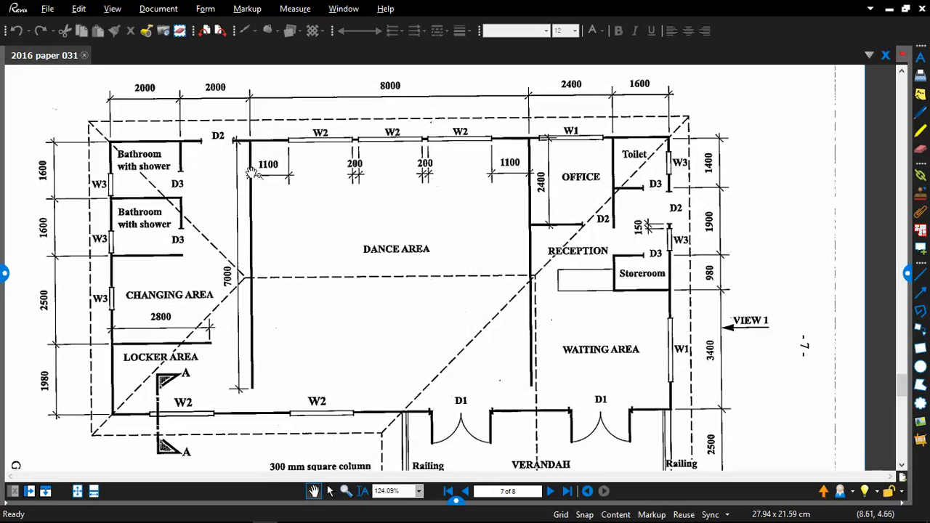
scroll(229, 157, down, 1)
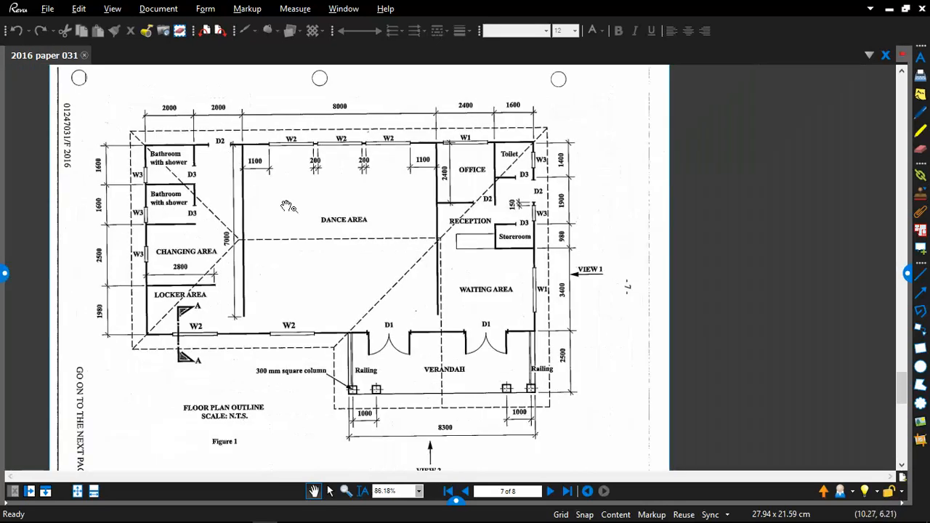
scroll(404, 286, down, 1)
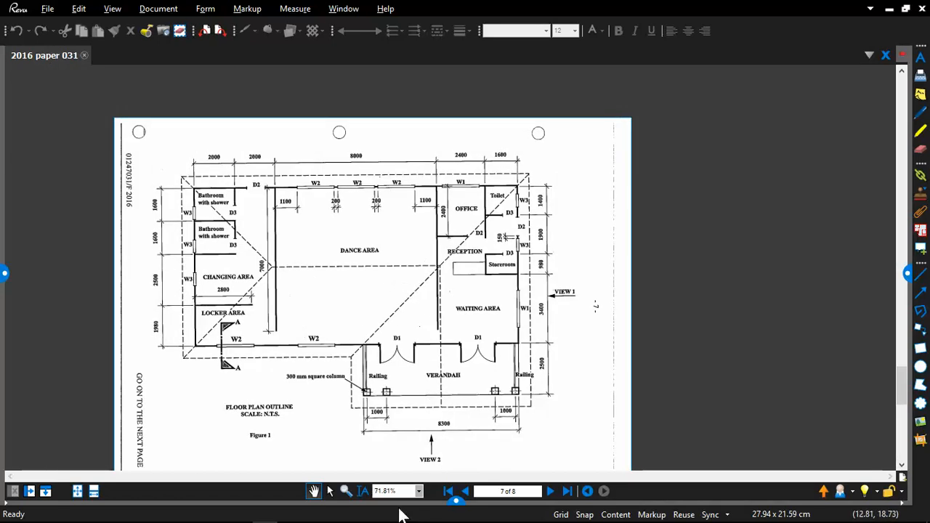
click(464, 492)
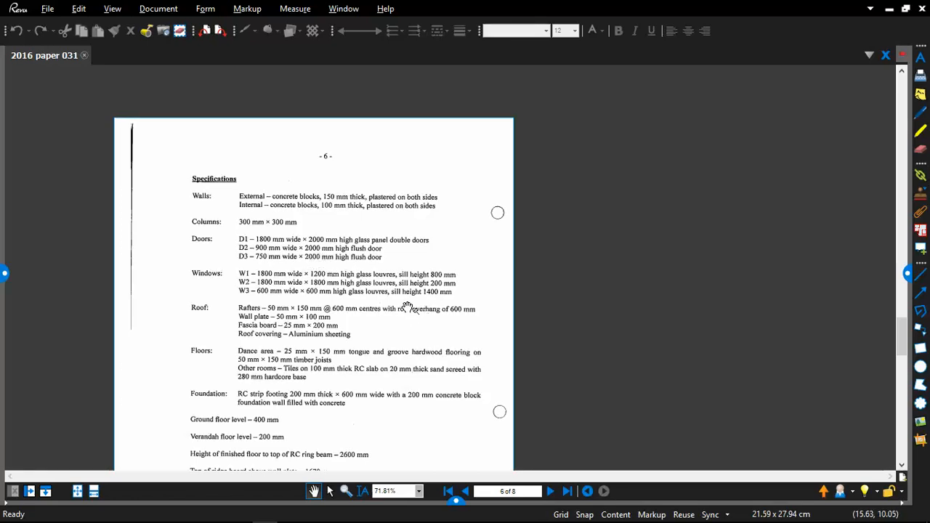
click(550, 494)
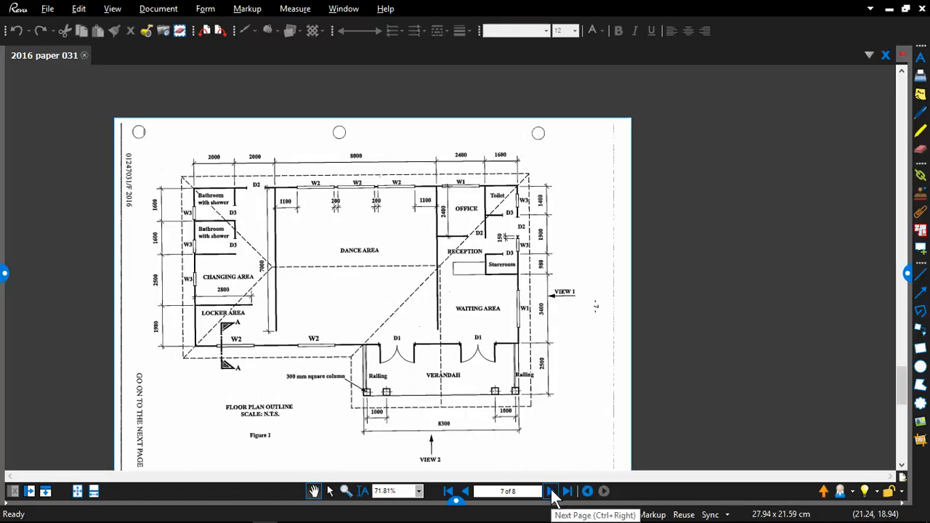
scroll(244, 205, up, 2)
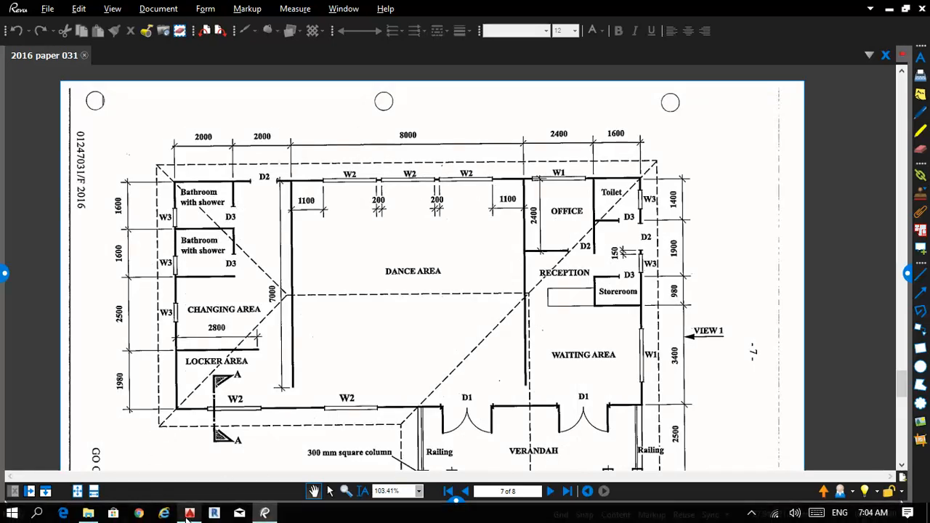
Switch back to AutoCAD and make A-DOOR the current layer
click(189, 514)
middle_drag(322, 136, 294, 230)
scroll(294, 230, up, 2)
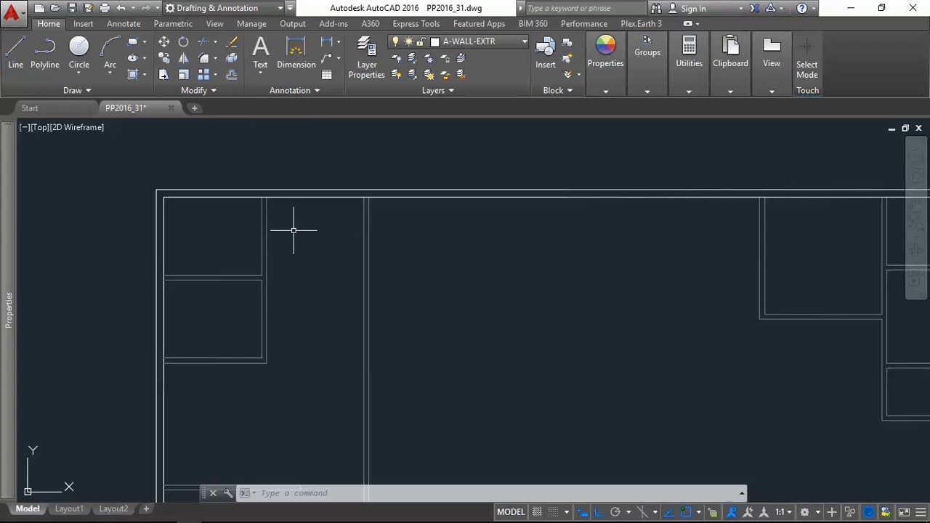
click(500, 43)
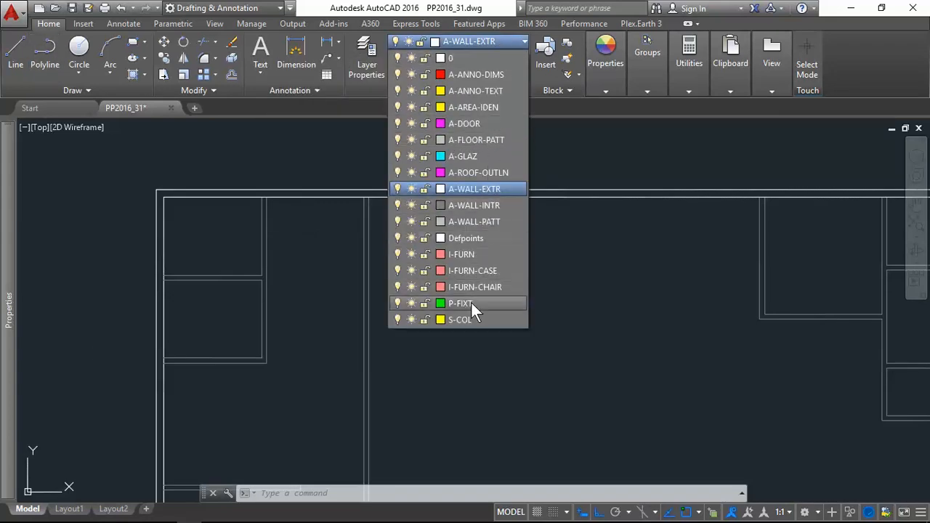
click(472, 123)
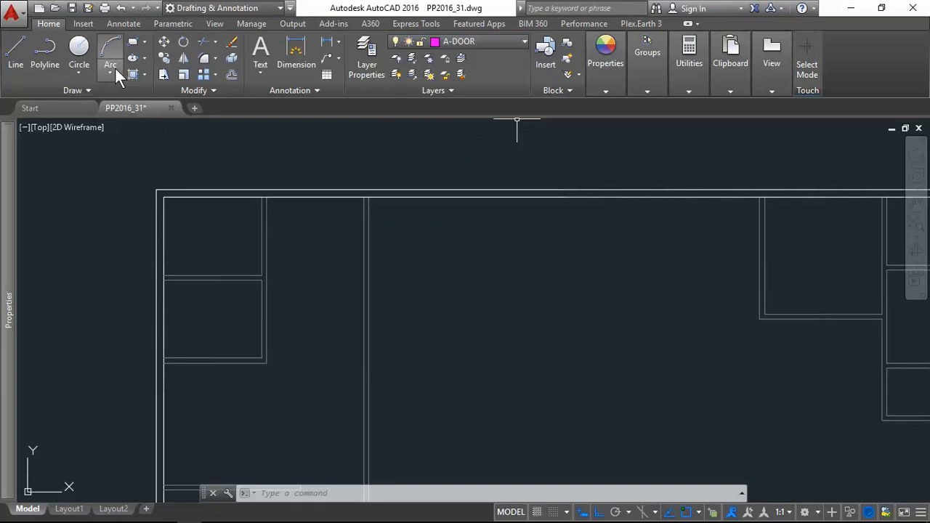
Draw a vertical line up through the top external wall, starting midway between the bathroom wall and the long internal wall
click(15, 54)
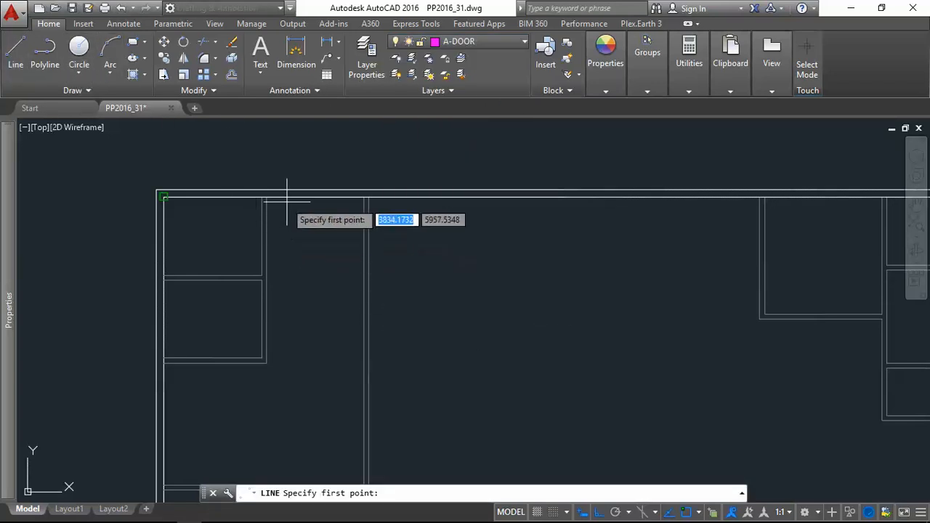
shift+right_click(303, 250)
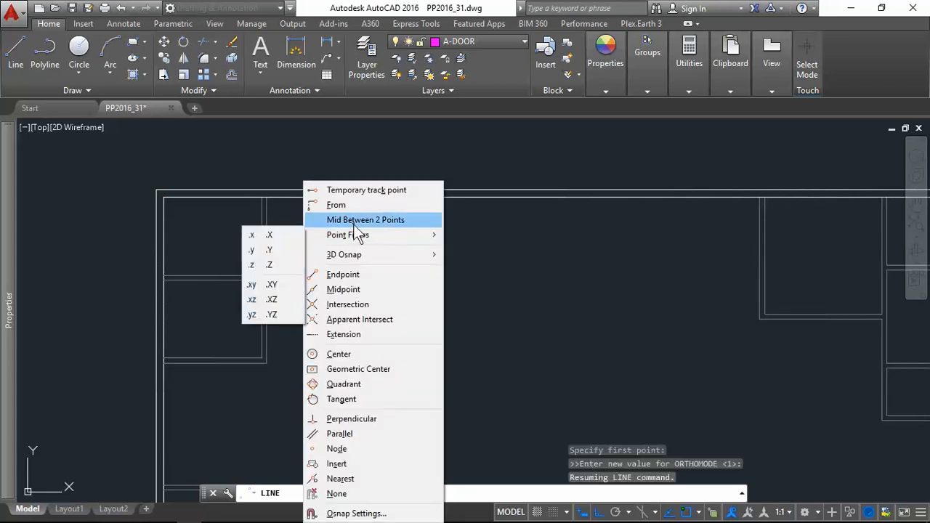
click(354, 223)
click(267, 201)
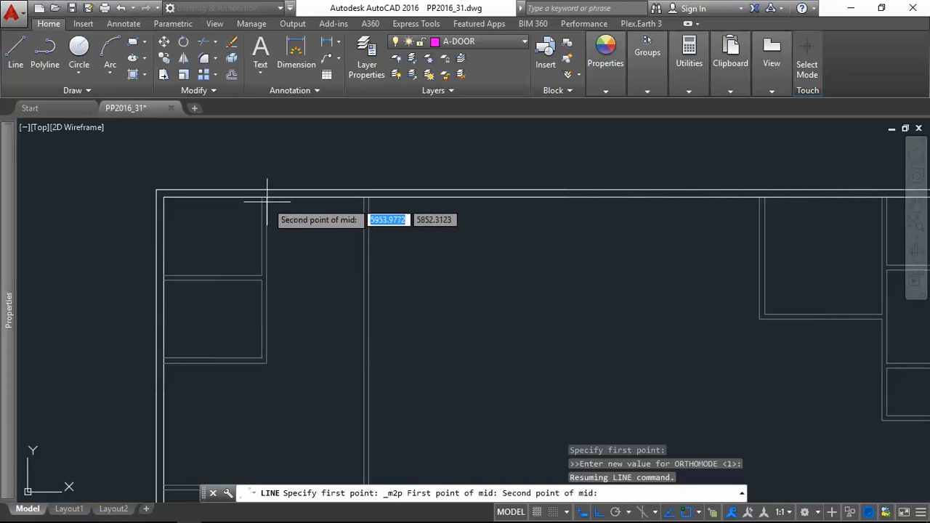
click(364, 197)
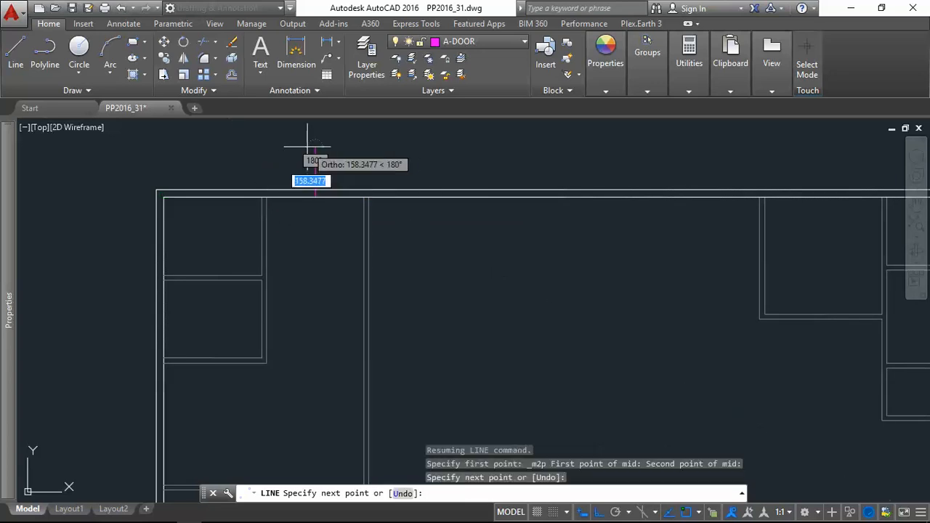
key(Escape)
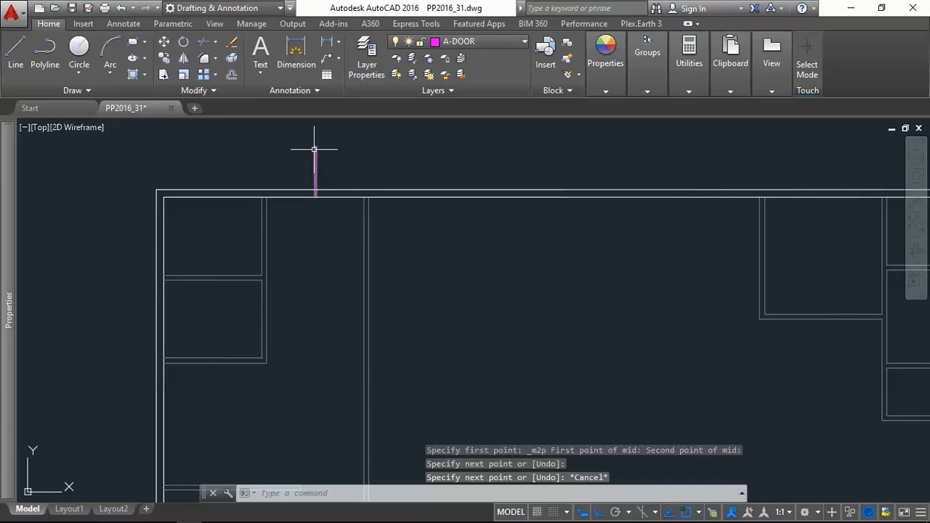
Offset the vertical door line 450 to both sides and delete the original centre line
click(233, 74)
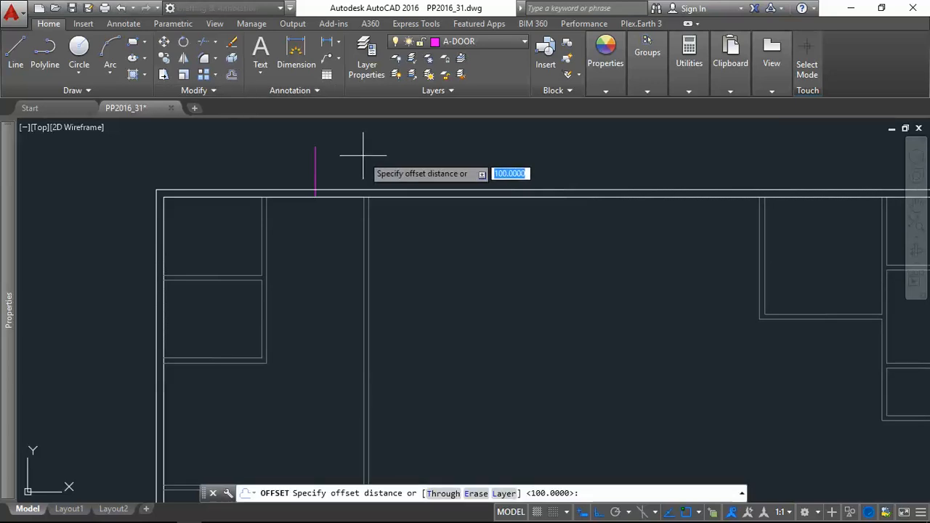
text(450)
key(Return)
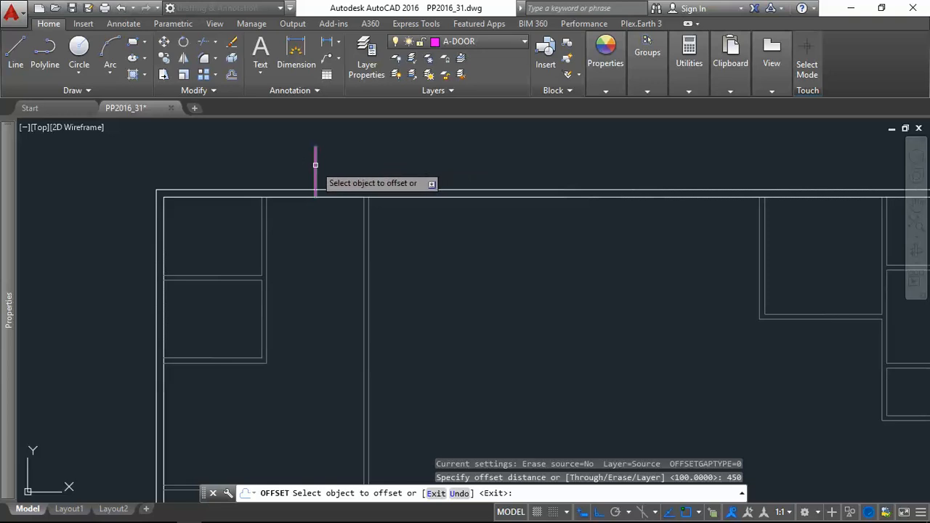
click(315, 164)
click(327, 162)
click(316, 167)
click(287, 167)
key(Escape)
key(Escape)
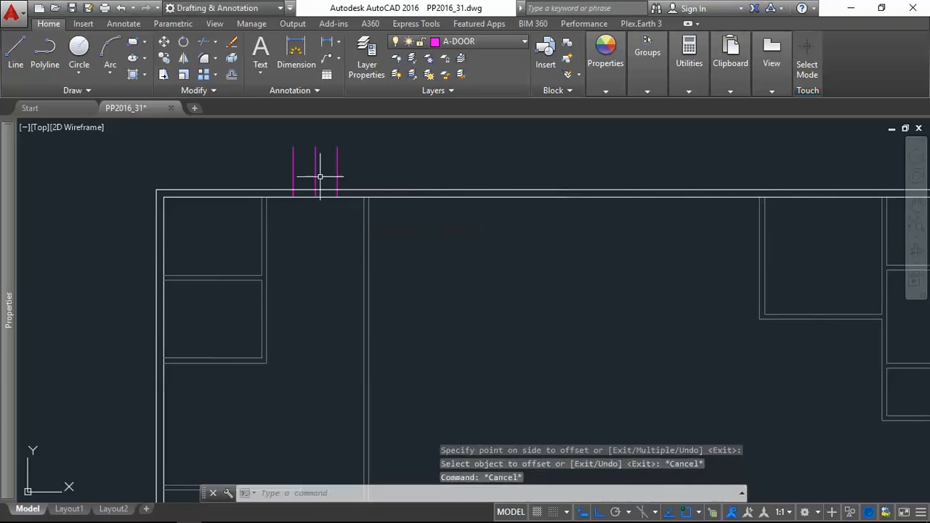
click(316, 169)
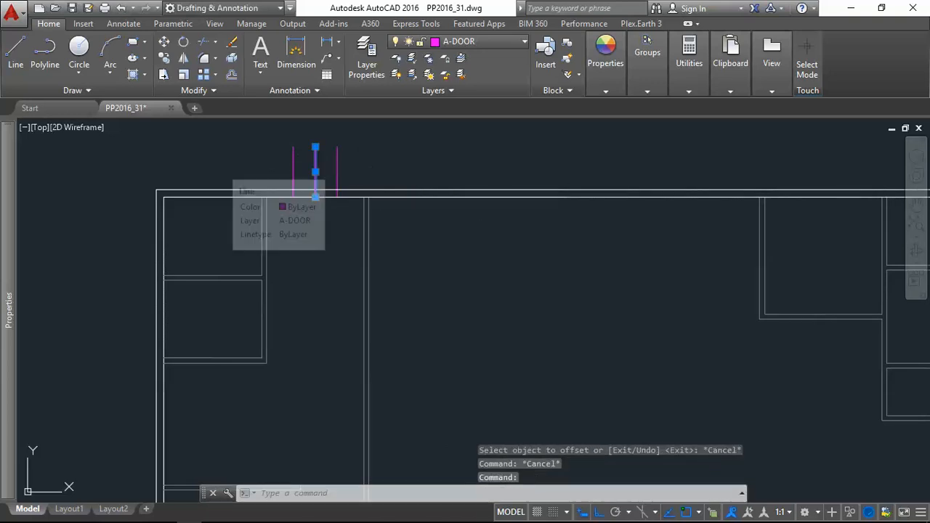
key(Delete)
Trim both lines of the top external wall between the two offset lines to cut the door opening
click(402, 157)
click(264, 157)
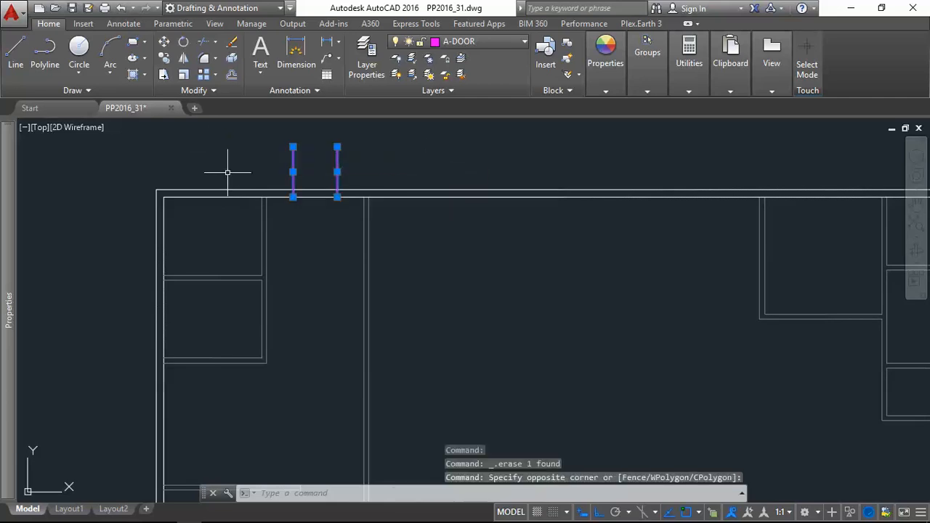
text(tr)
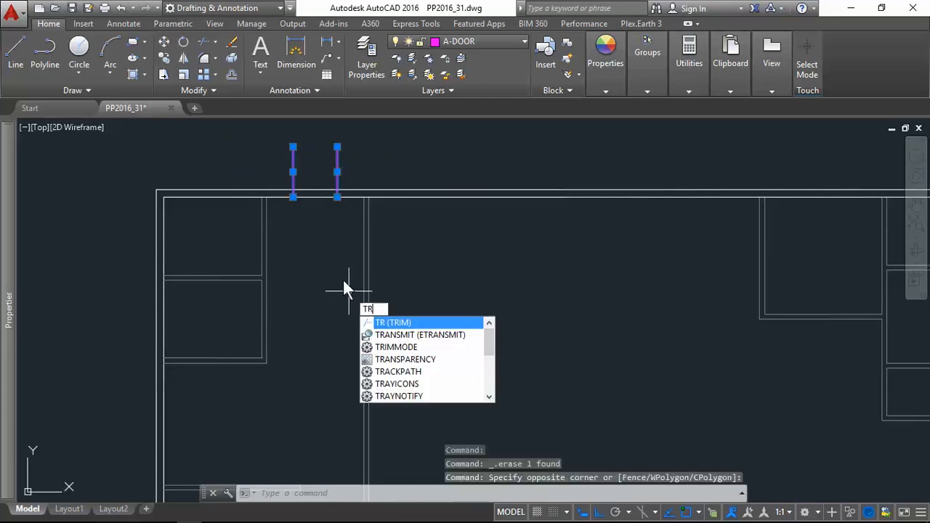
key(Return)
click(317, 211)
click(314, 157)
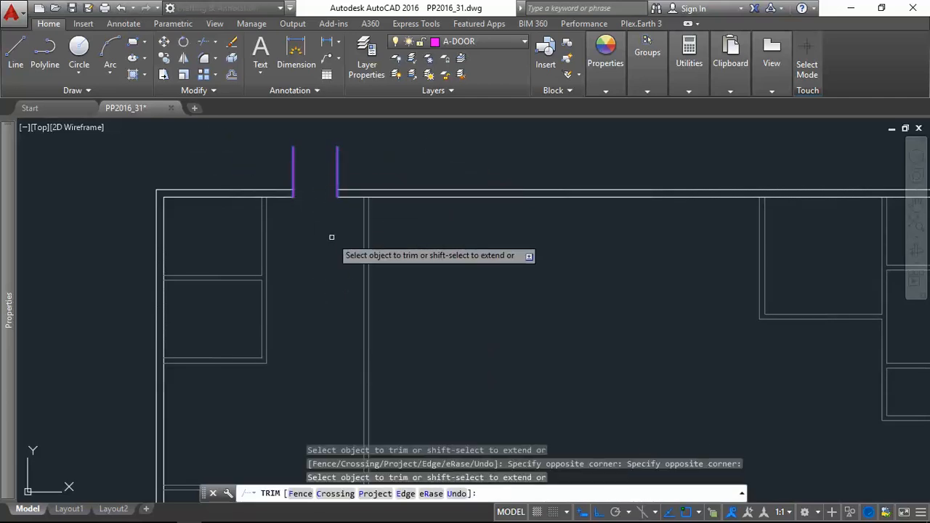
key(Escape)
Trim the two door lines back to the outer face of the external wall, leaving short jambs across the wall thickness
scroll(301, 191, up, 4)
scroll(302, 193, up, 1)
scroll(303, 198, down, 2)
middle_drag(312, 181, 295, 241)
scroll(295, 241, up, 1)
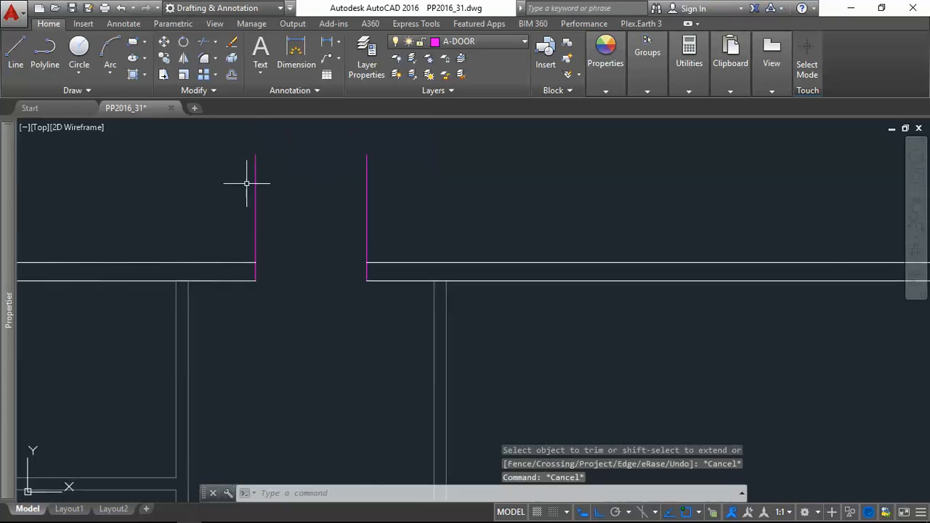
scroll(267, 266, up, 2)
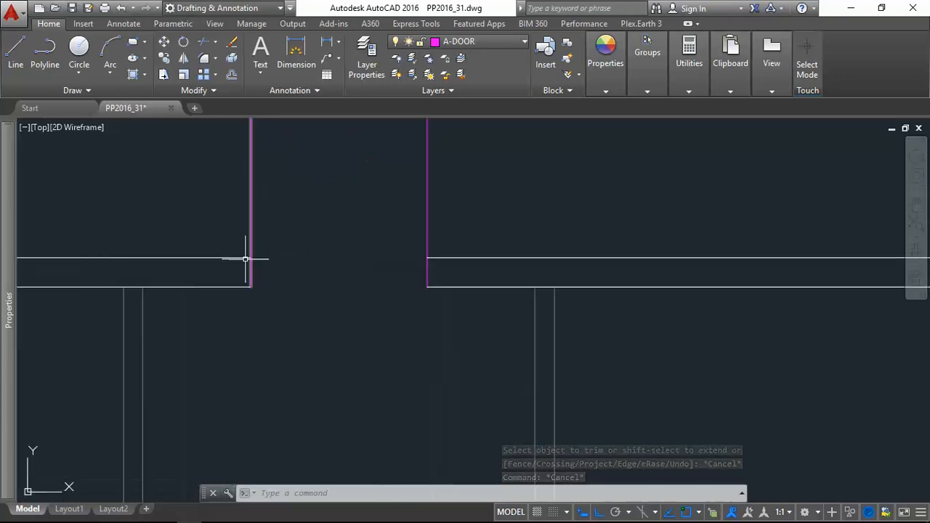
click(245, 258)
click(495, 258)
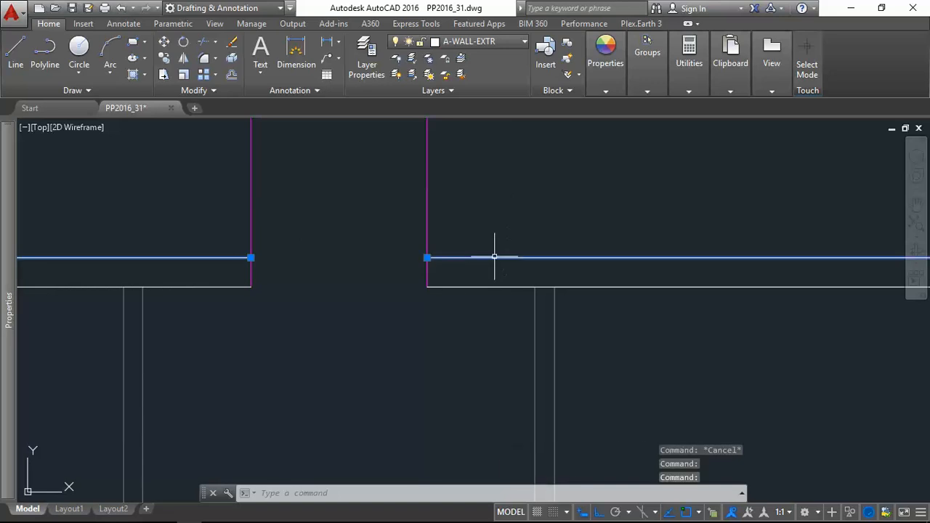
text(j)
key(Return)
click(495, 211)
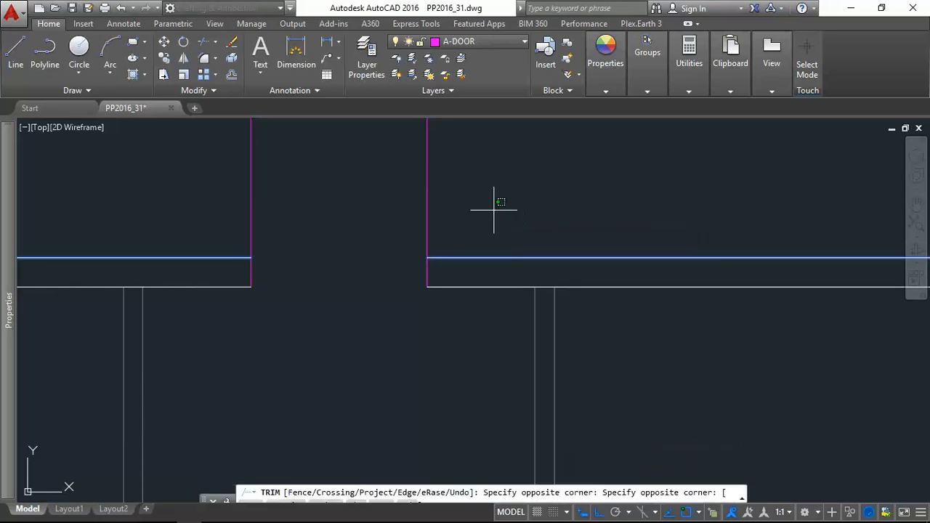
click(186, 208)
key(Escape)
key(Escape)
key(Escape)
scroll(399, 225, down, 2)
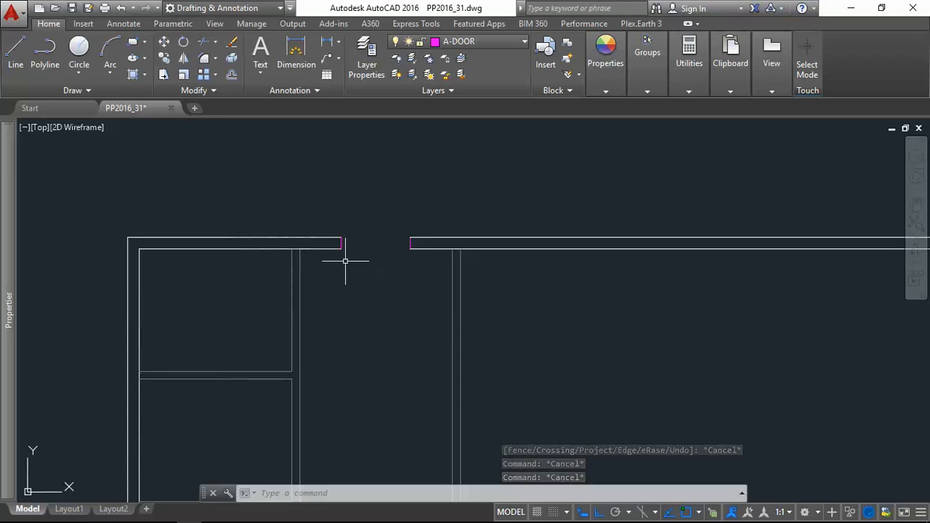
Check door D2 beside the bathrooms on the floor plan in Revu and return to AutoCAD
key(alt+Tab)
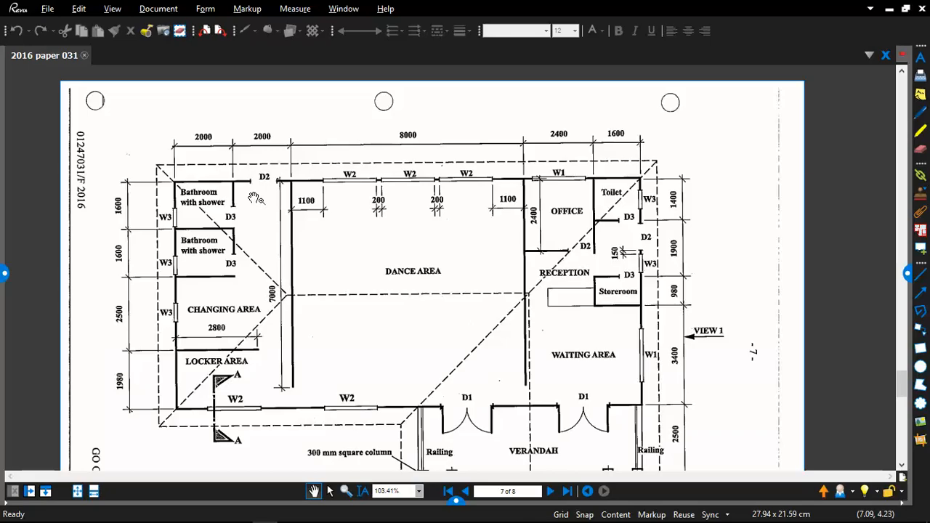
key(alt+Tab)
scroll(369, 237, up, 1)
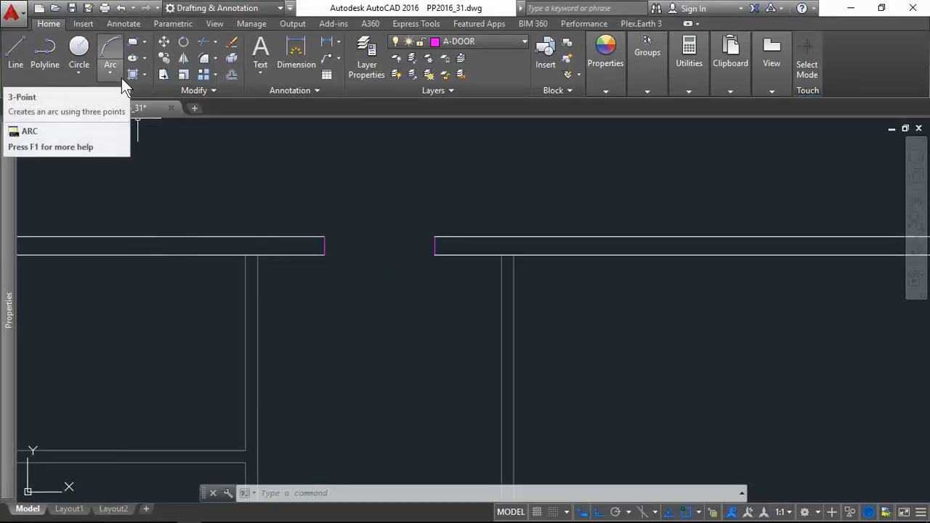
mouse_move(800, 512)
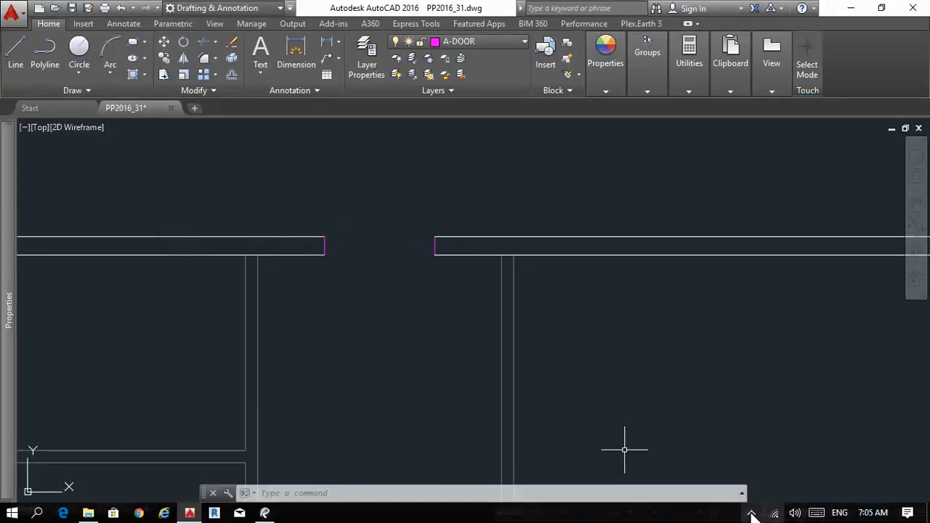
click(751, 514)
click(768, 462)
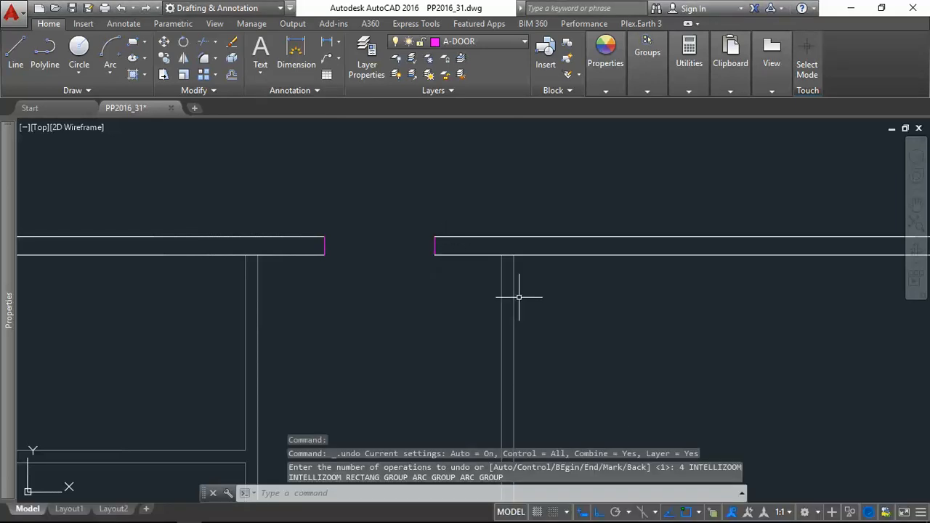
Draw a quarter-circle Center, Start, End arc outside the wall, centred on the left jamb's outer corner and starting at the right jamb's outer corner
click(111, 73)
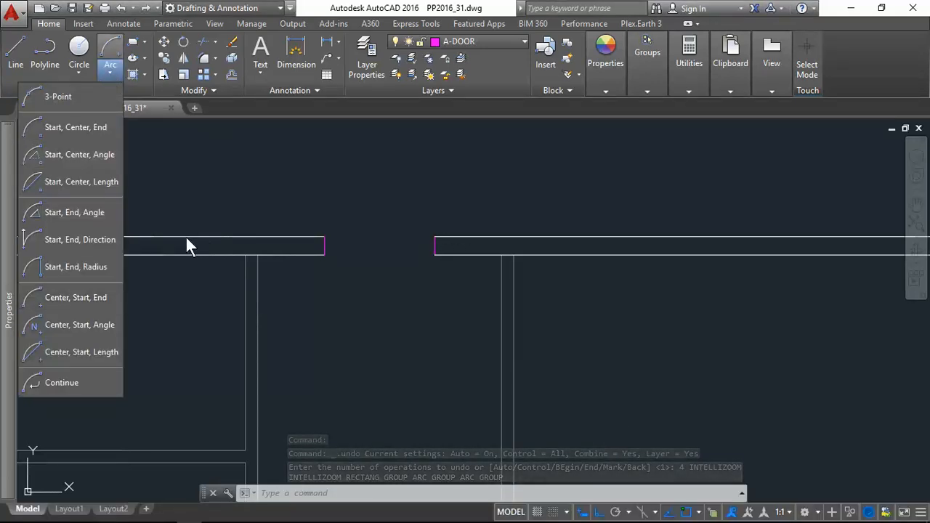
click(65, 302)
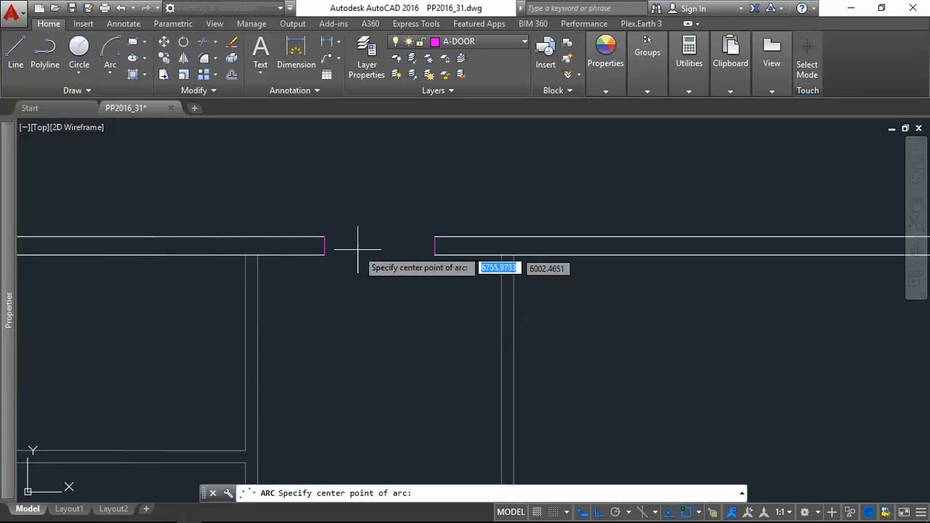
click(324, 236)
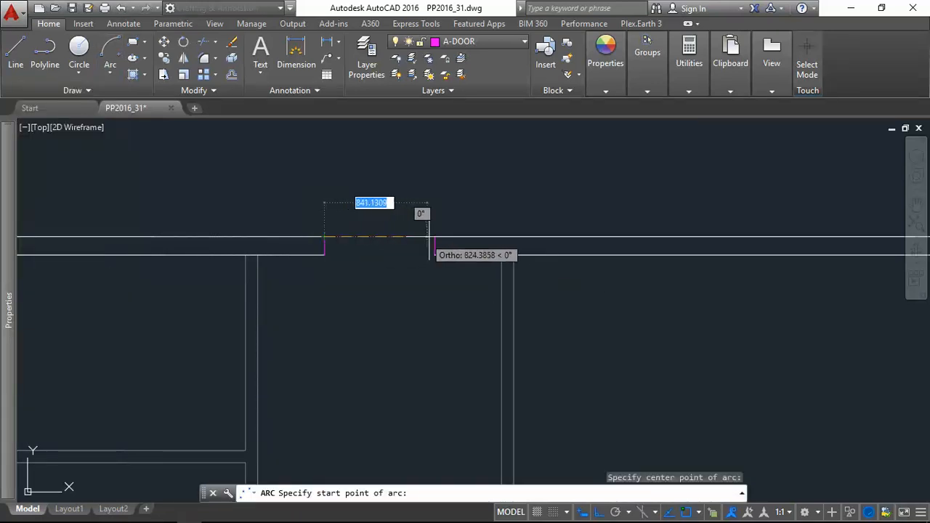
click(435, 236)
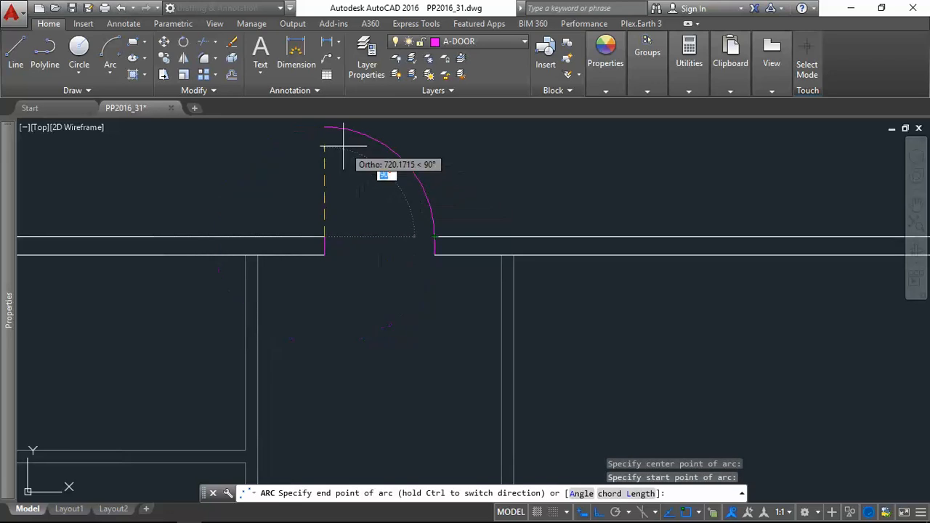
click(317, 125)
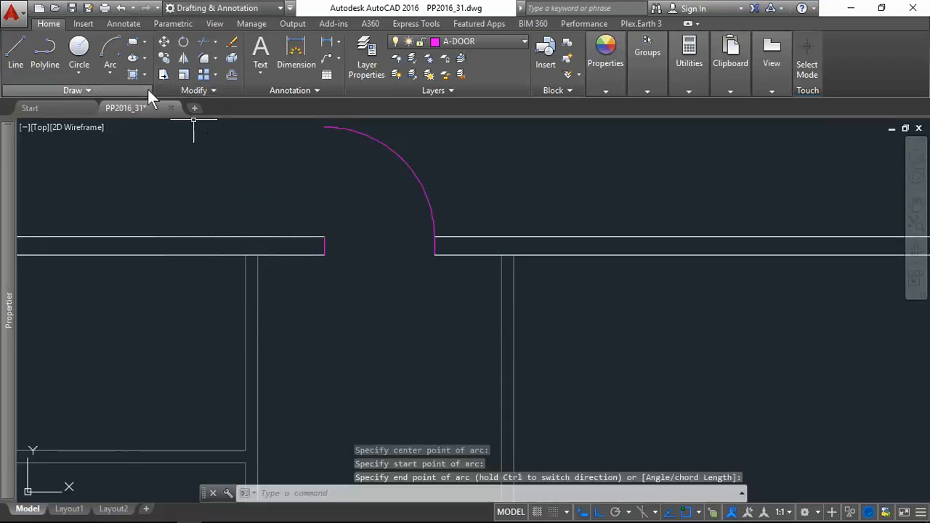
click(132, 42)
click(324, 234)
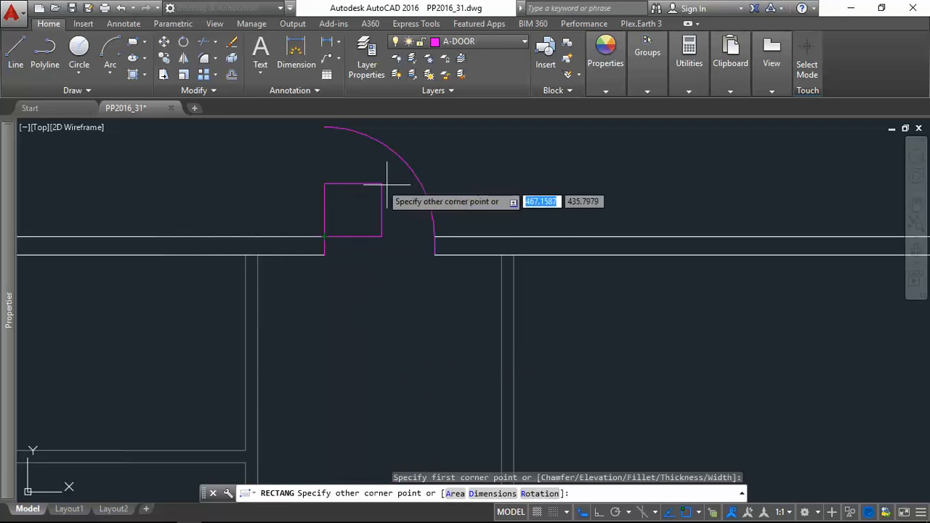
key(Down)
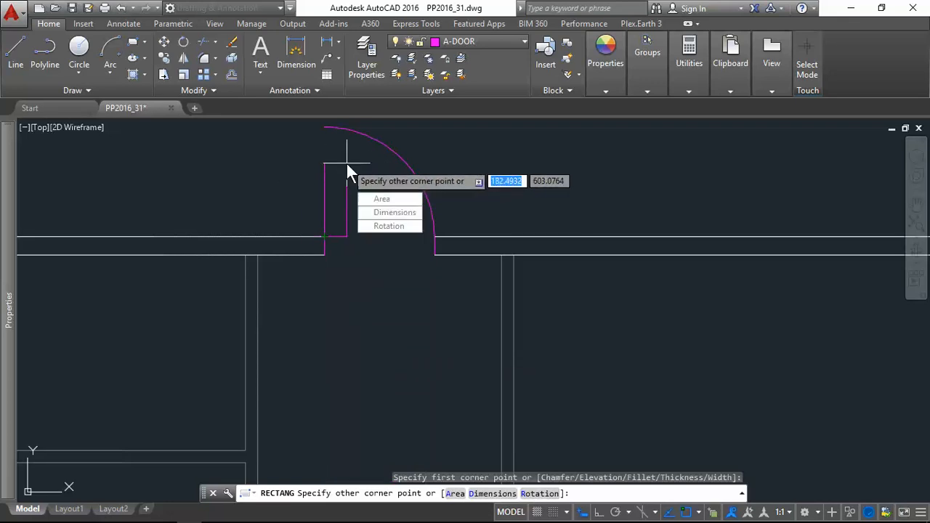
key(Down)
key(Down)
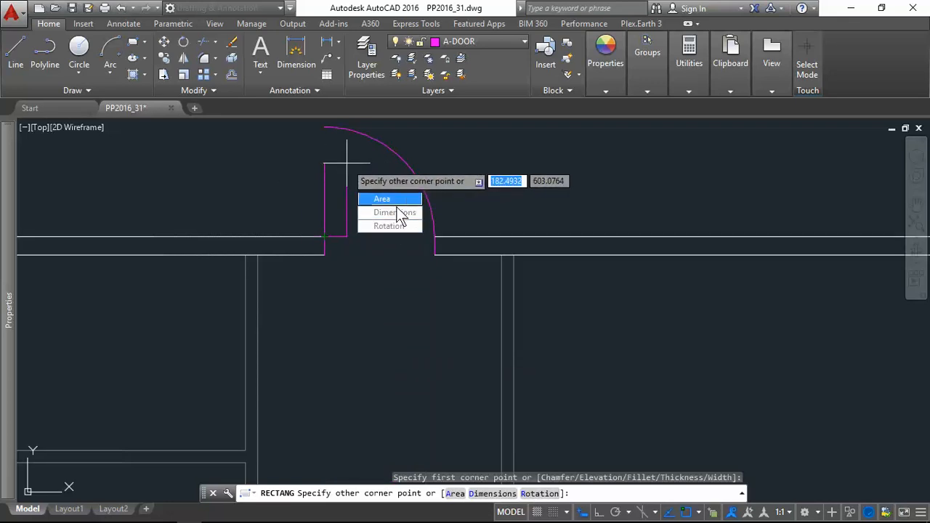
key(Return)
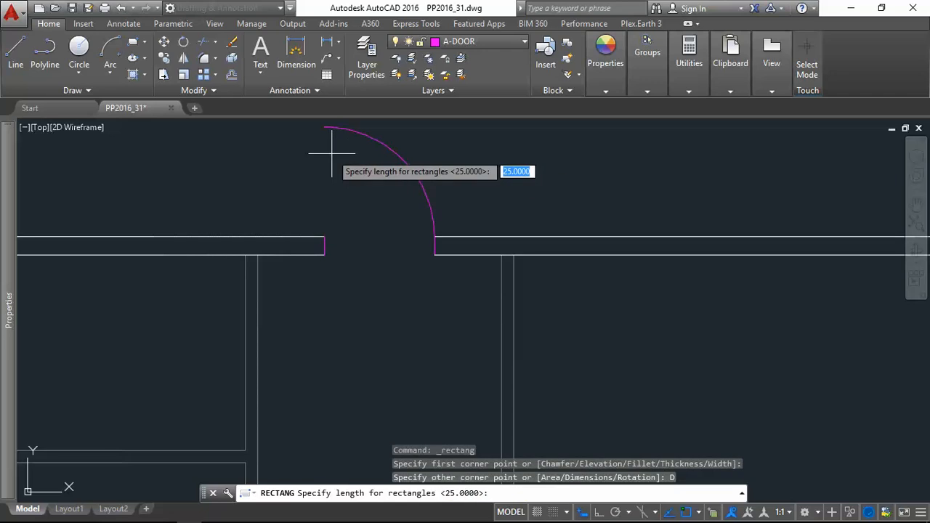
click(334, 226)
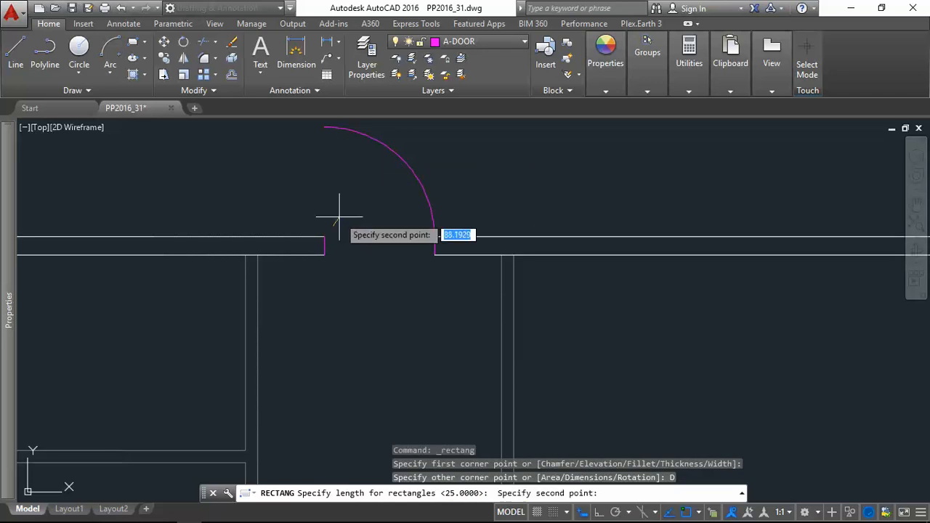
key(Escape)
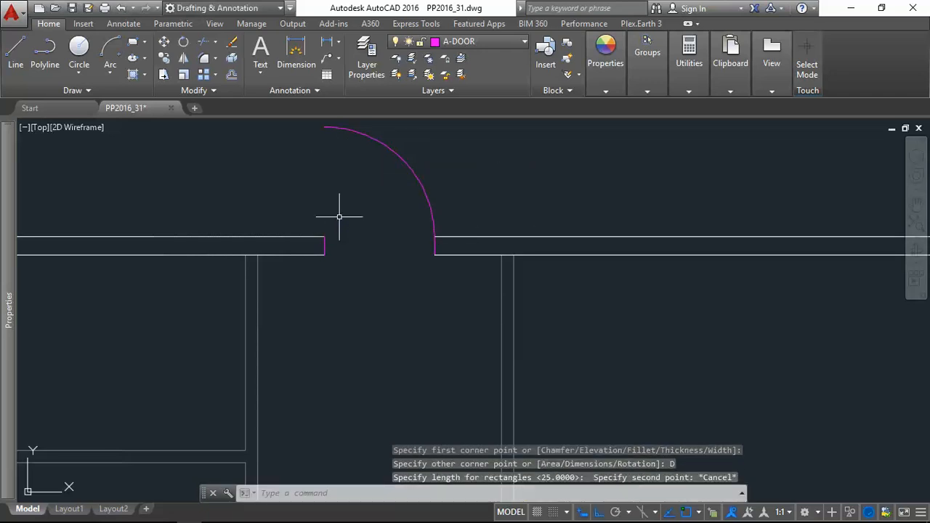
Draw the door leaf as a rectangle 25 long and 900 wide from the left jamb's outer corner, extending outward to the arc's end
click(133, 42)
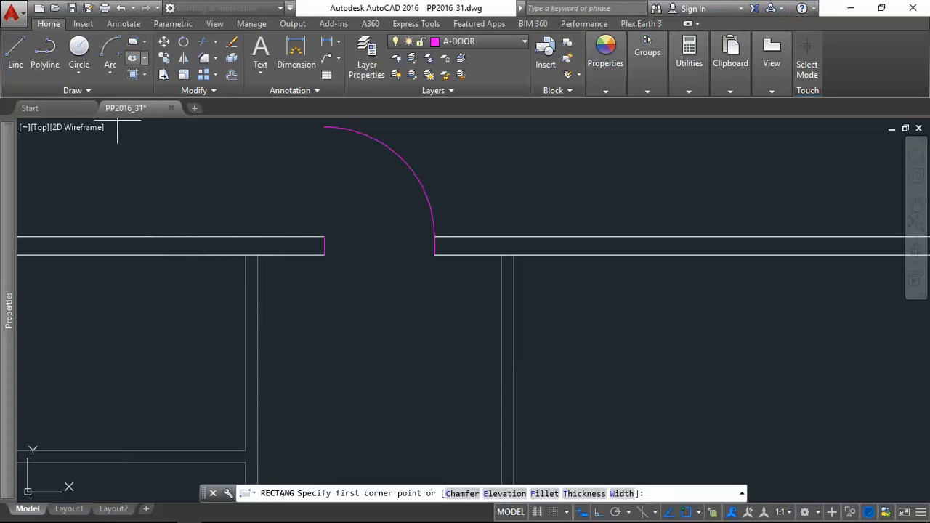
click(325, 236)
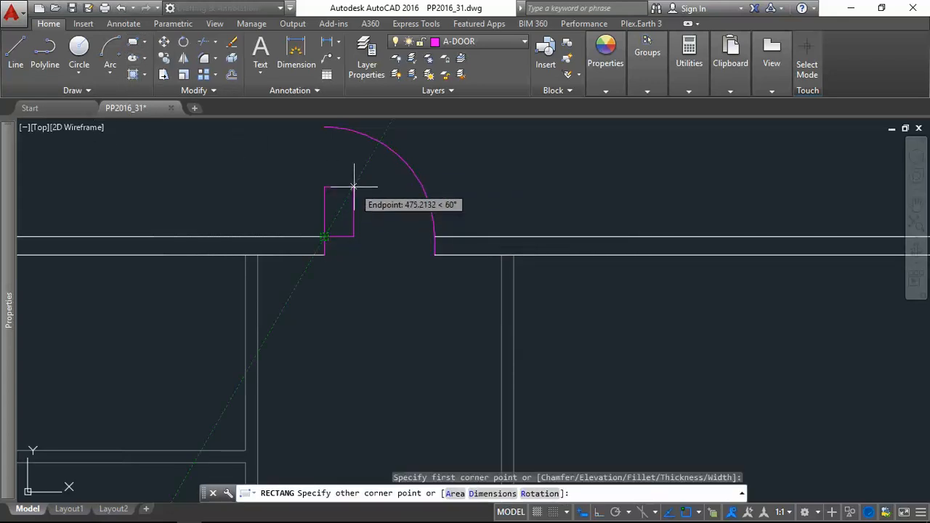
key(Down)
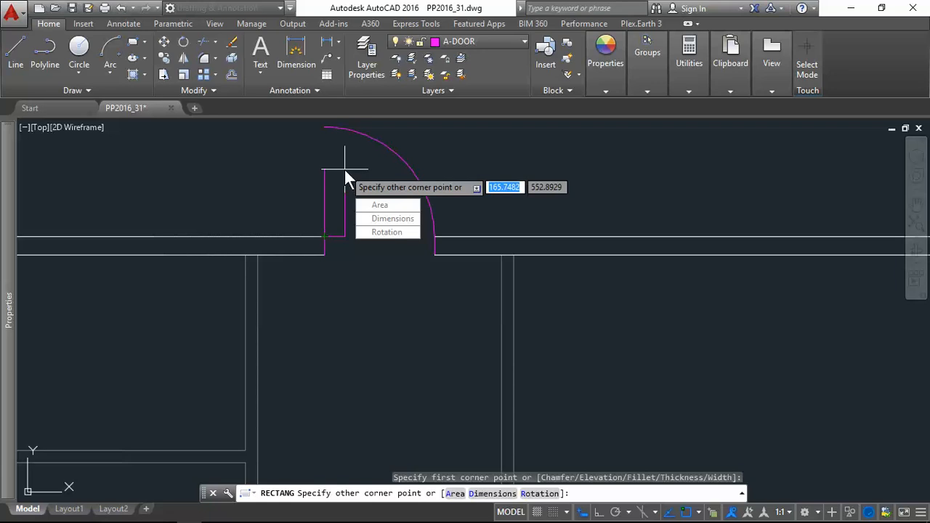
click(380, 218)
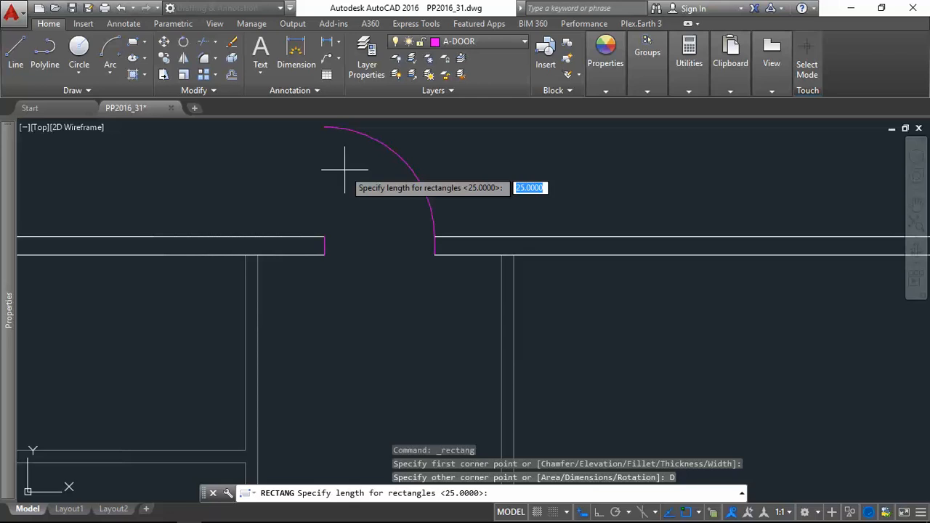
text(25)
key(Return)
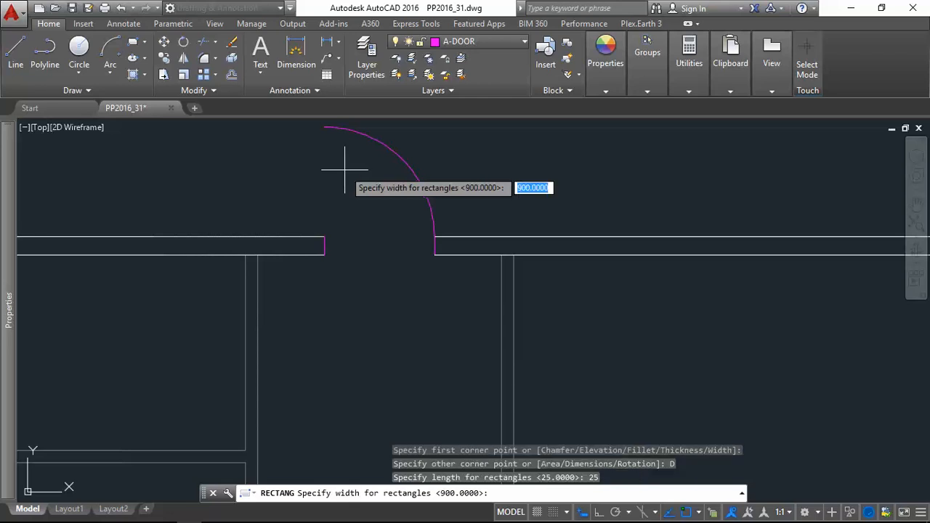
text(900)
key(Return)
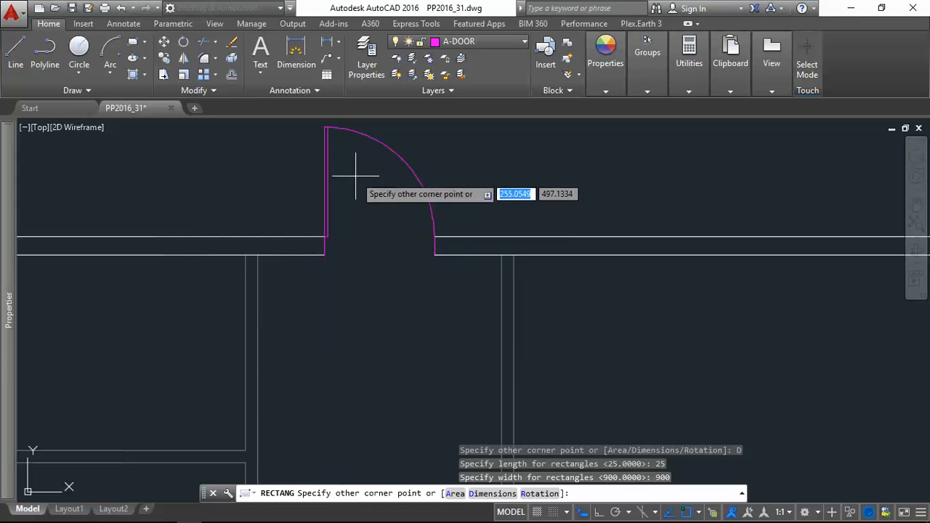
click(356, 175)
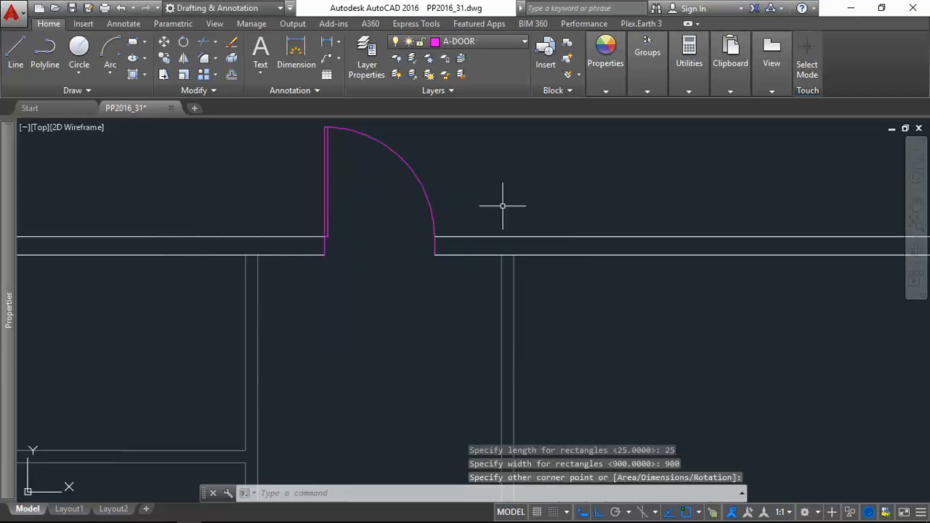
Examine the door positions and labels across the floor plan in Revu, including the verandah side, and return to AutoCAD
scroll(403, 320, down, 7)
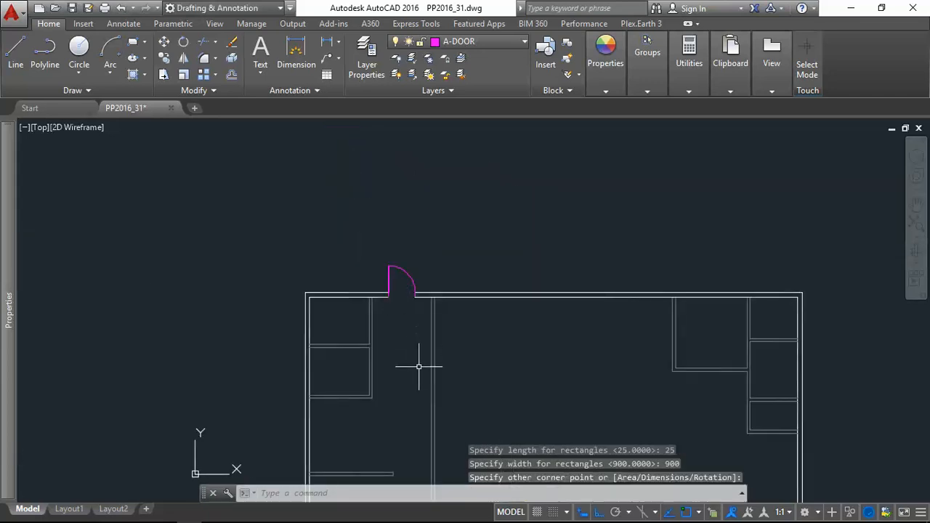
scroll(385, 318, up, 3)
key(alt+Tab)
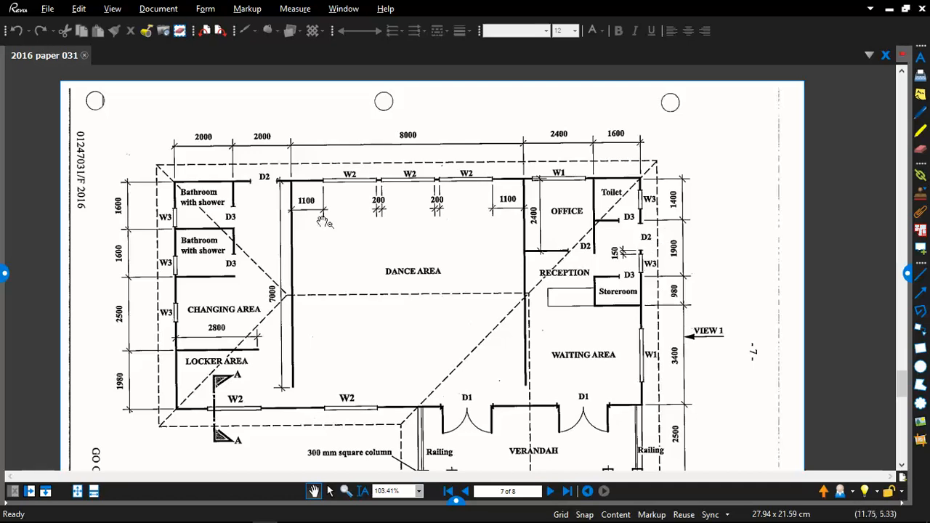
drag(494, 384, 489, 372)
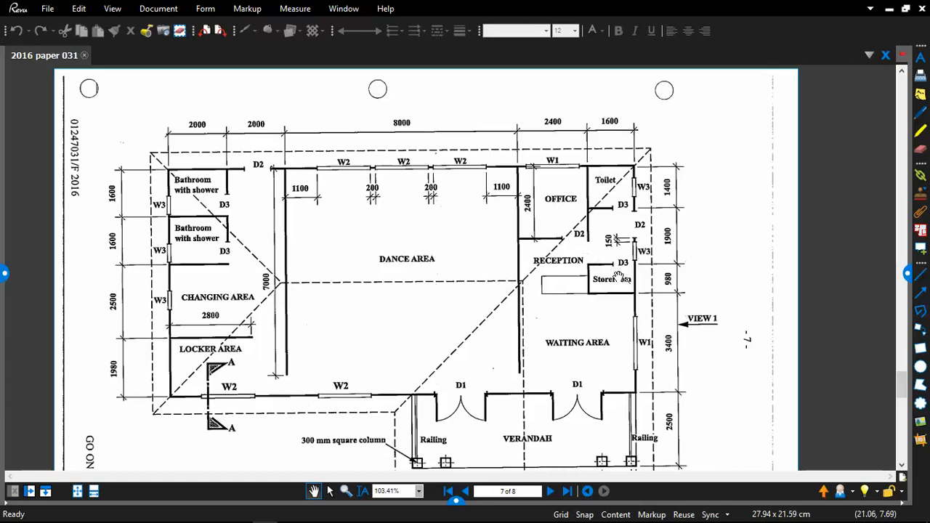
drag(646, 340, 623, 239)
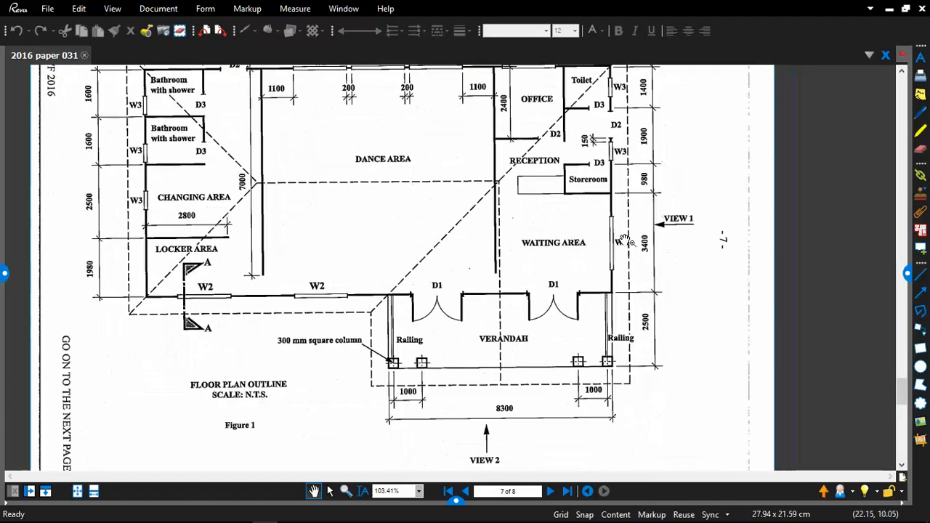
drag(443, 219, 500, 366)
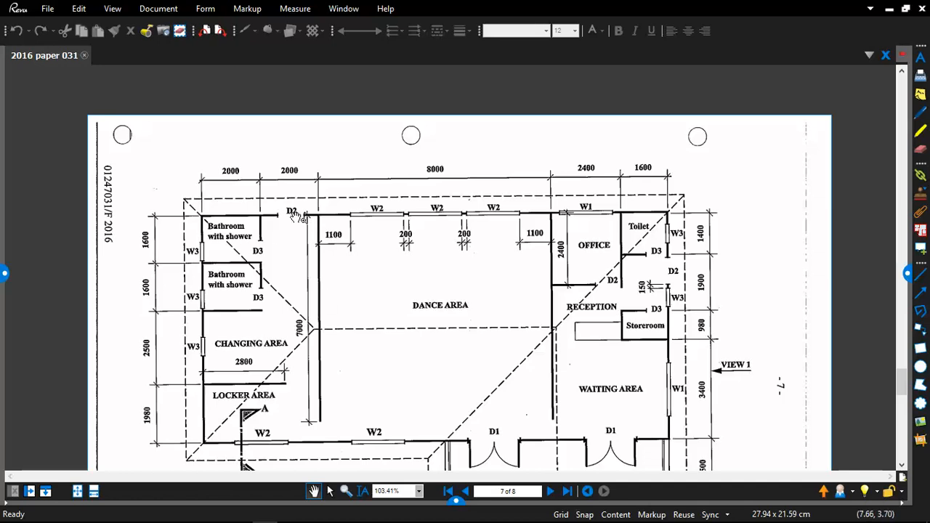
key(alt+Tab)
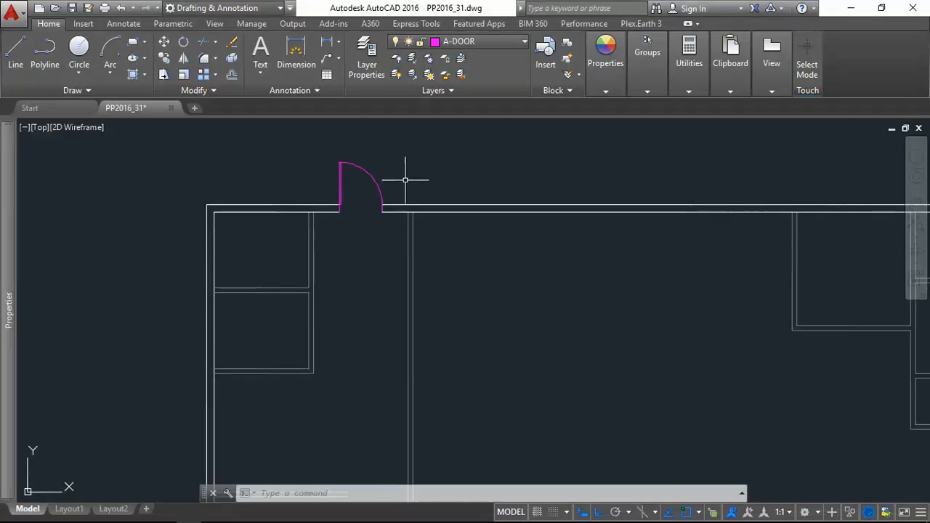
key(alt+Tab)
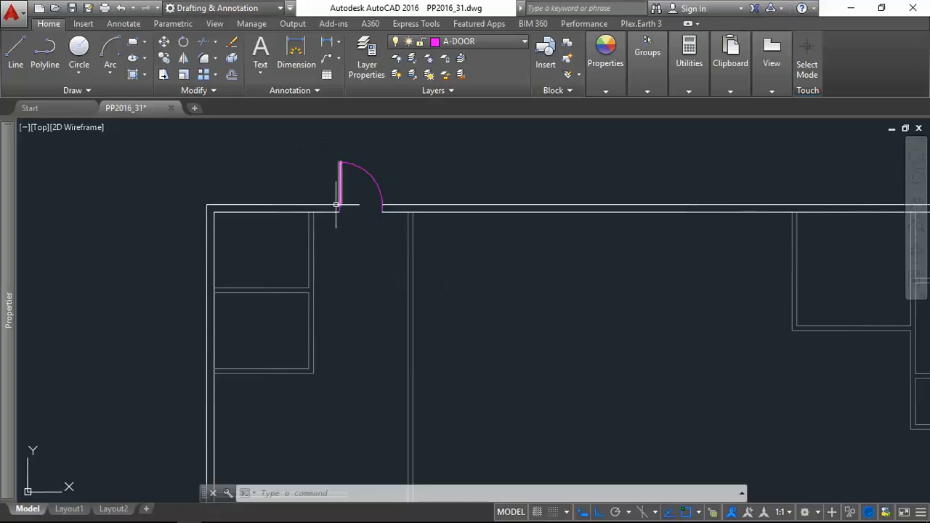
scroll(338, 208, up, 2)
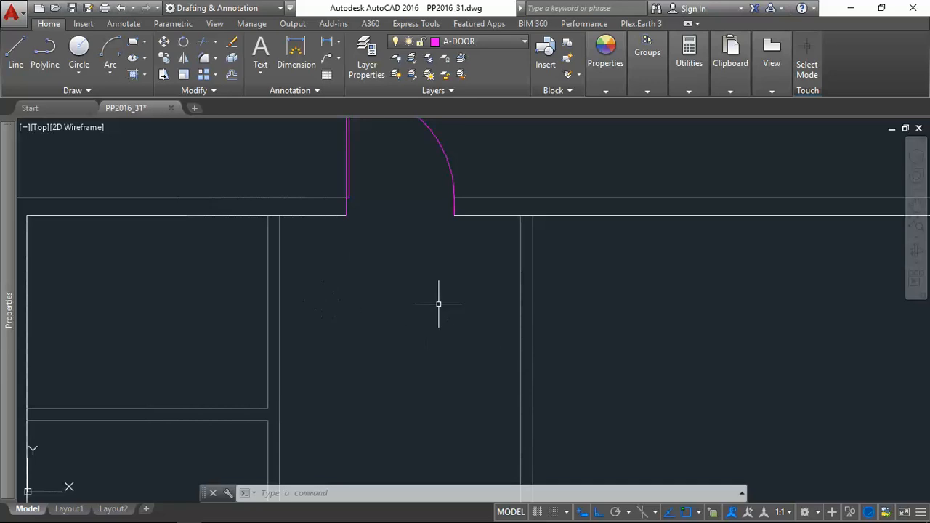
middle_drag(441, 306, 407, 368)
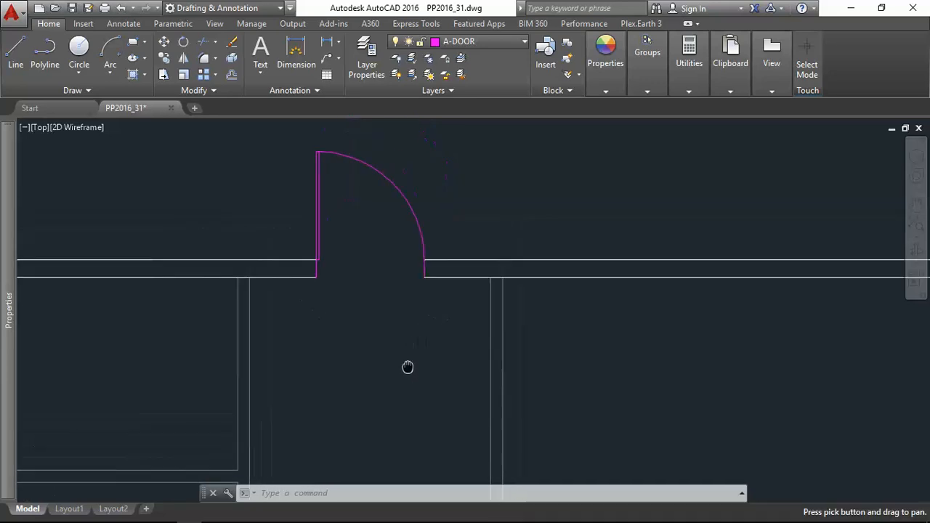
click(441, 208)
click(262, 172)
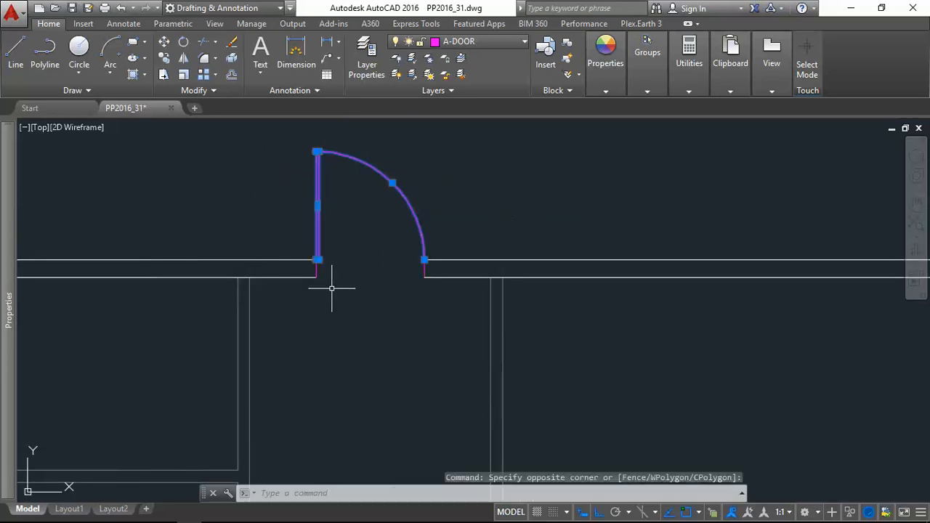
scroll(333, 288, up, 4)
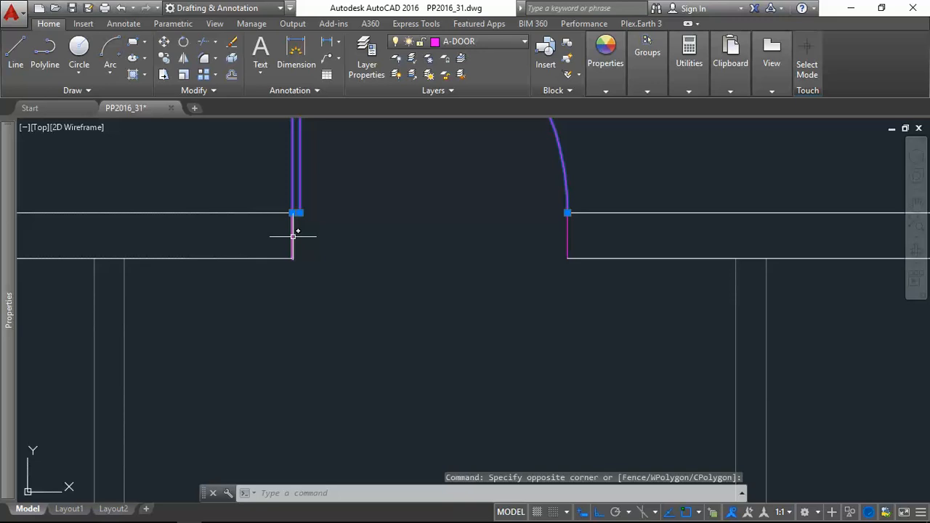
key(Escape)
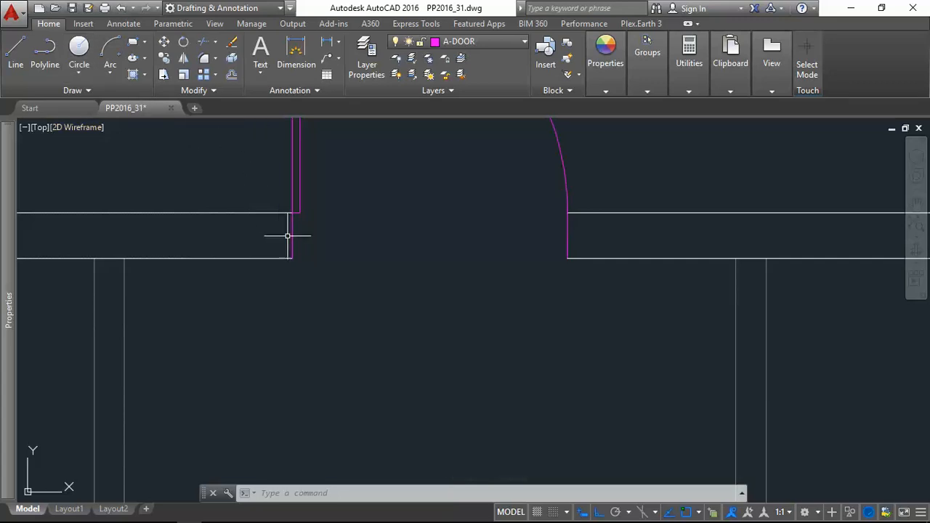
Offset both door jamb lines 50 away from the opening into the wall
click(231, 74)
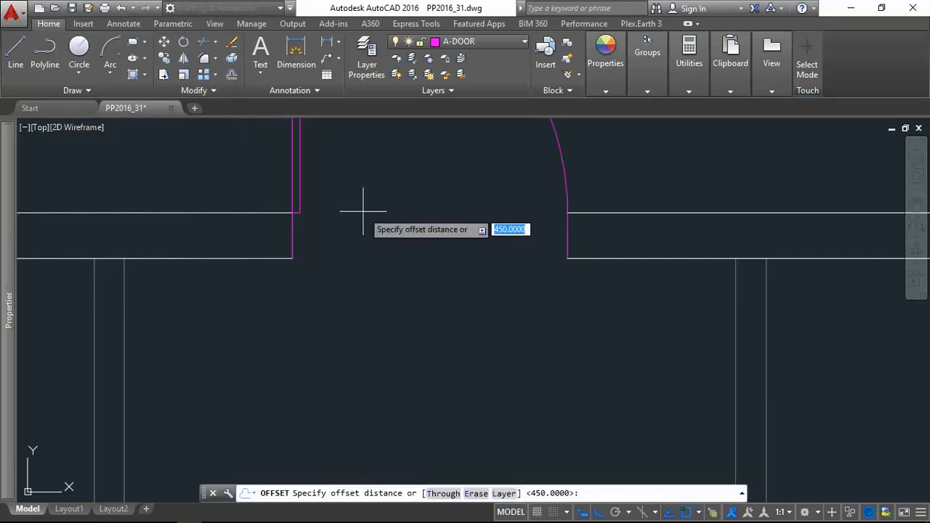
text(50)
key(Return)
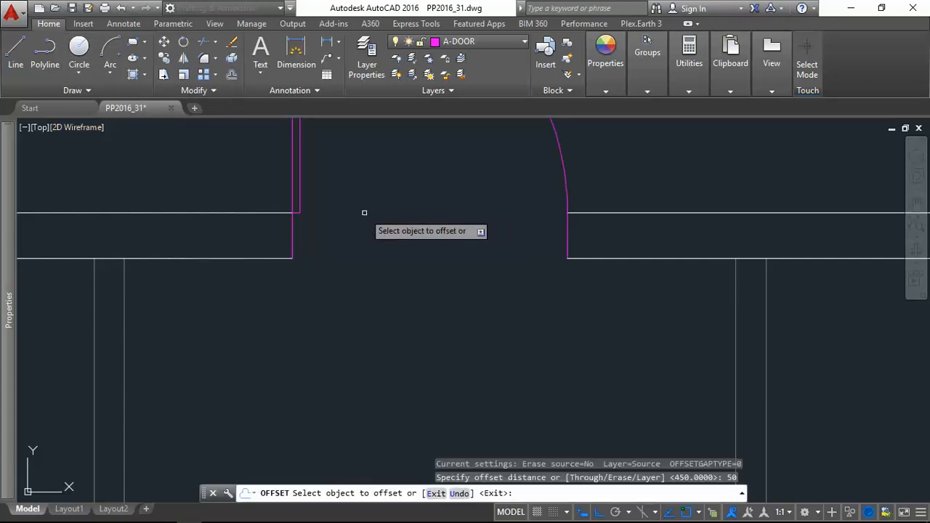
click(293, 236)
click(278, 234)
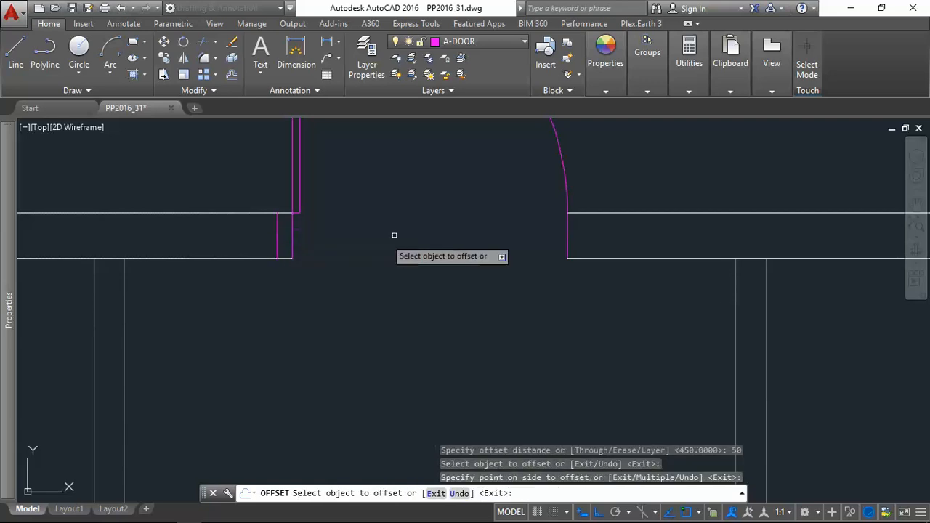
click(567, 235)
click(582, 237)
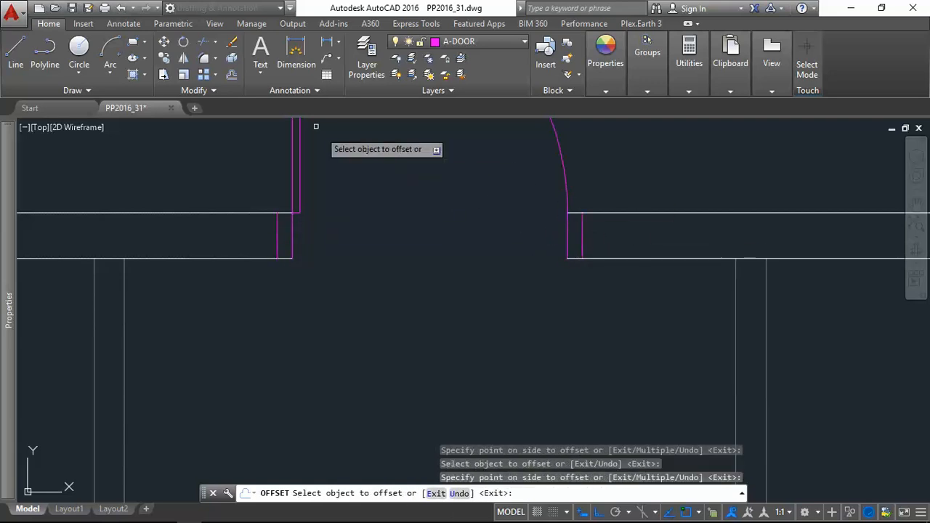
key(Escape)
key(Escape)
click(11, 72)
scroll(272, 193, up, 4)
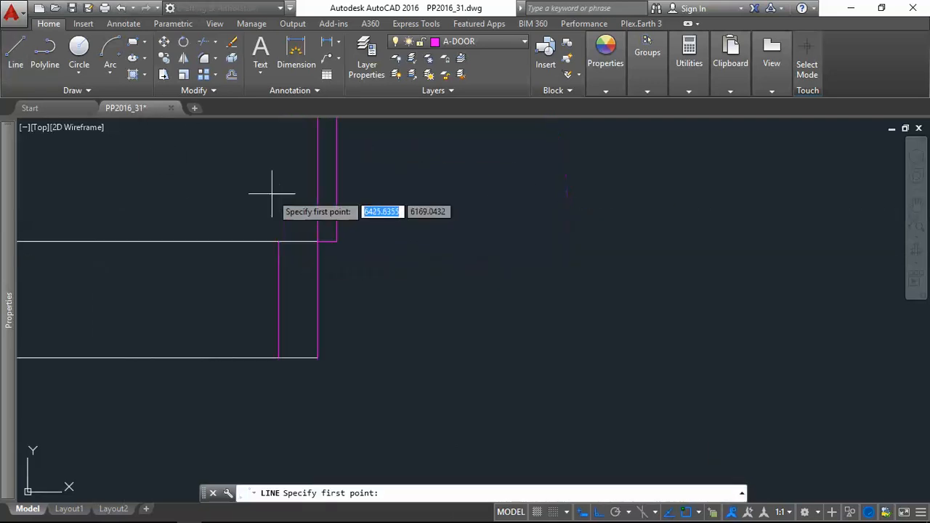
key(Escape)
key(Escape)
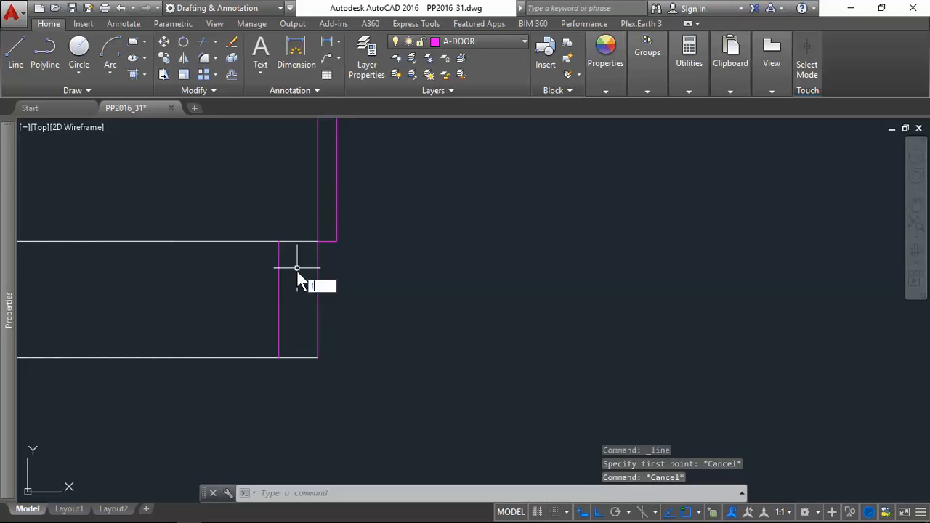
Fillet the left frame's offset line with the door leaf's base edge at radius 0, closing the frame's outer end
key(Return)
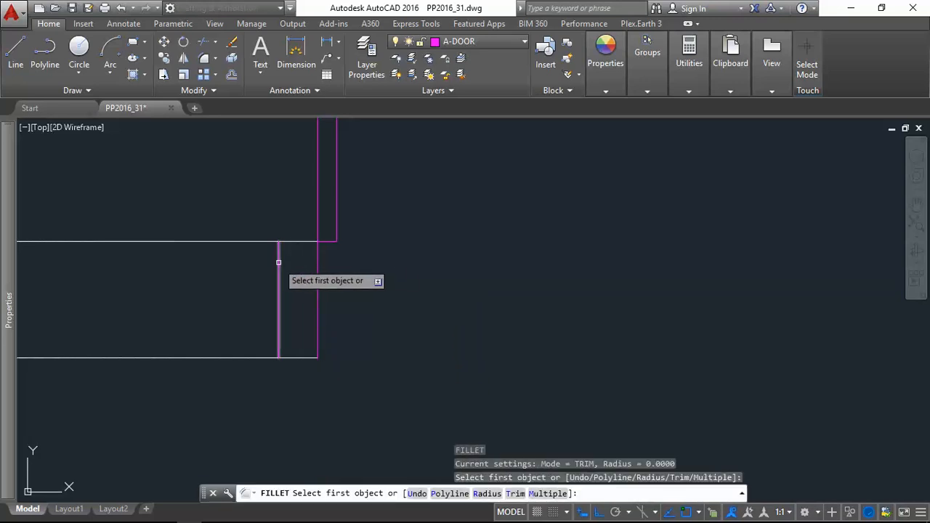
click(278, 262)
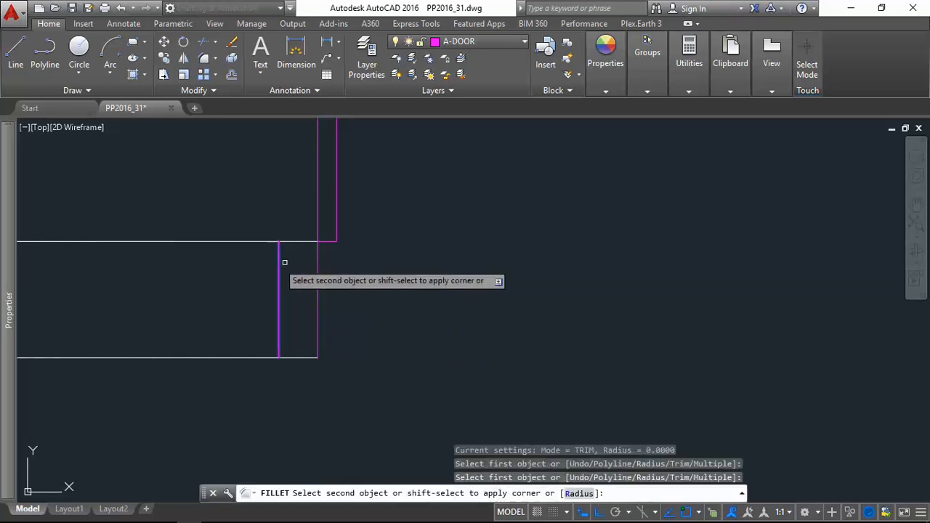
click(329, 241)
scroll(343, 285, down, 4)
scroll(346, 298, up, 6)
scroll(341, 308, down, 4)
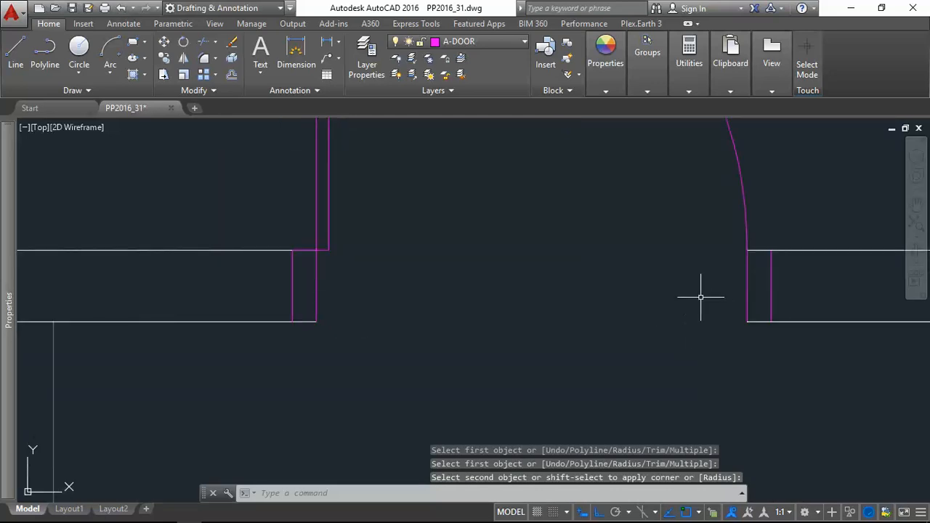
key(Return)
scroll(769, 253, up, 4)
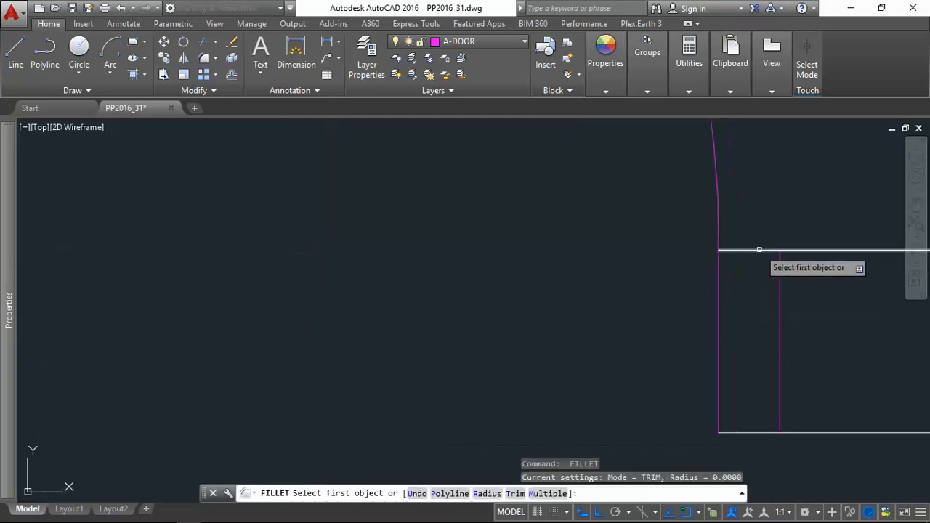
click(779, 286)
key(Escape)
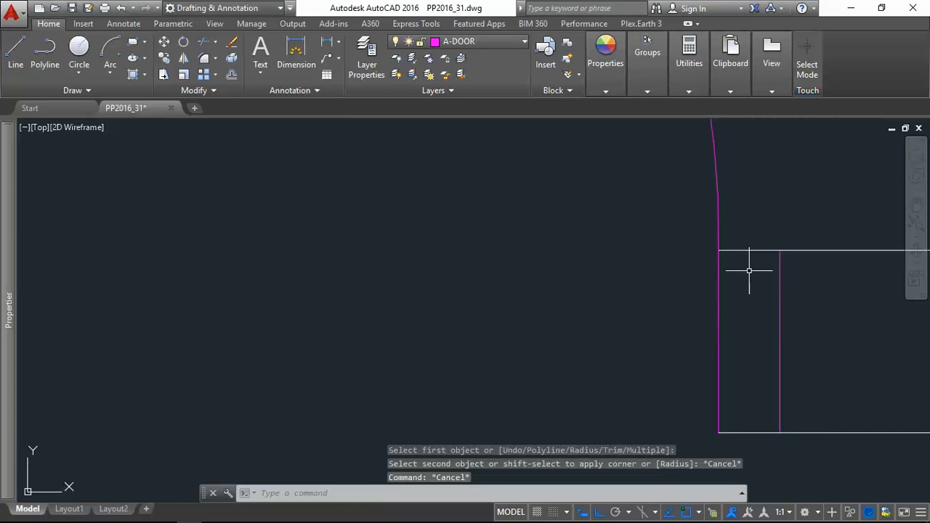
Draw 50 long lines along the outer and inner wall faces to close both ends of the right door frame
text(l)
key(Return)
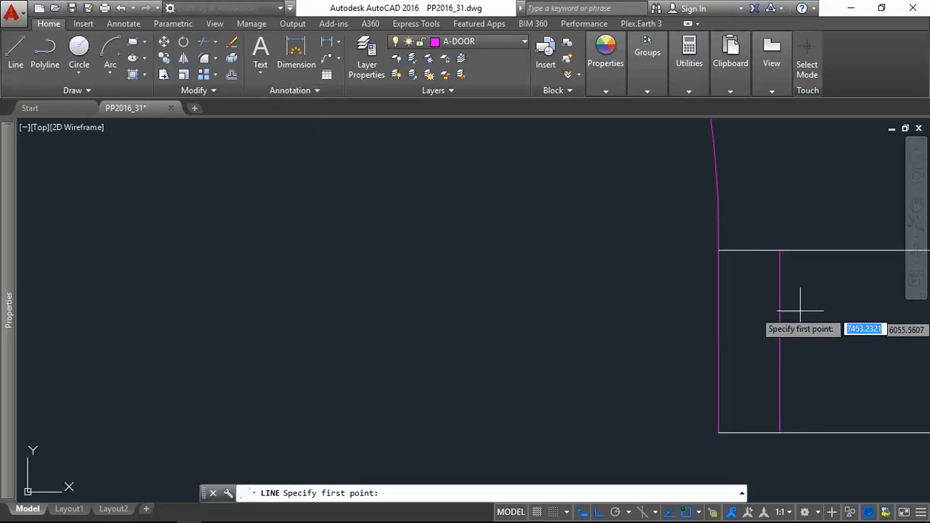
click(718, 251)
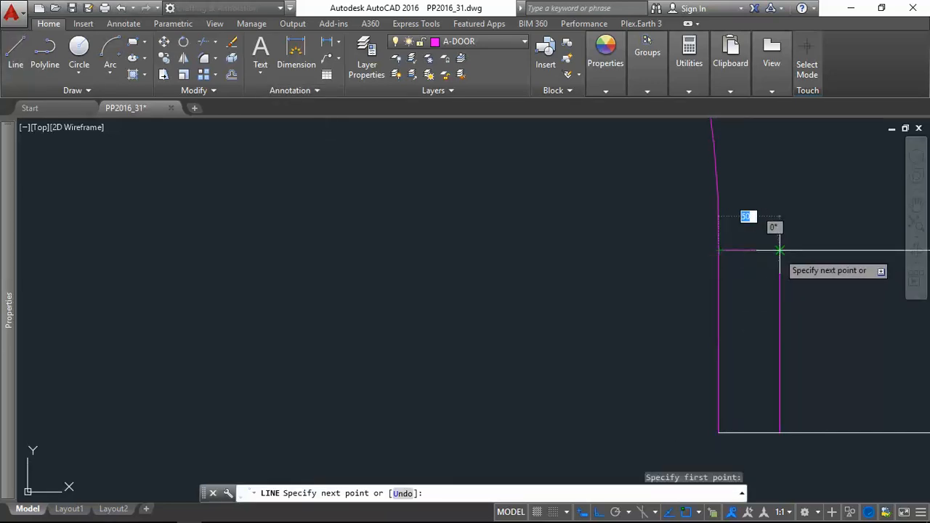
click(780, 250)
key(Escape)
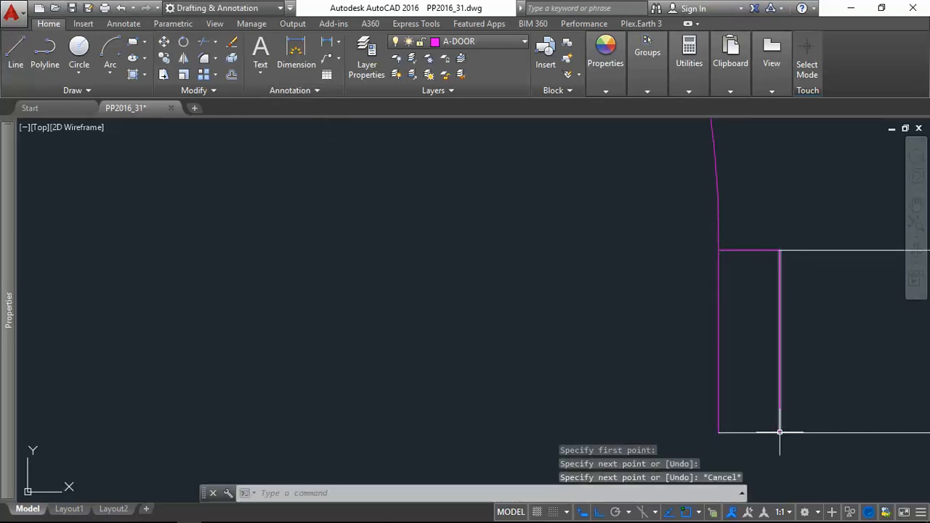
key(Return)
click(780, 433)
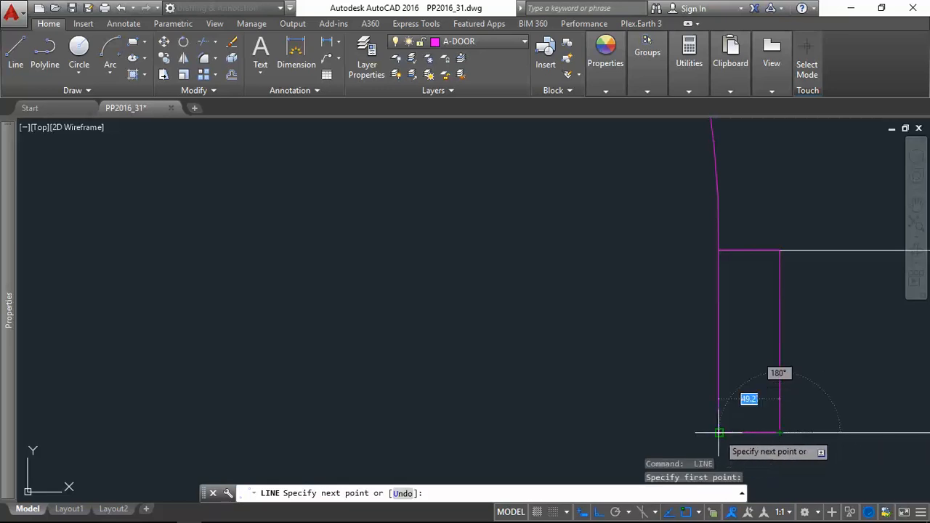
key(Escape)
scroll(596, 361, down, 5)
scroll(349, 364, up, 3)
Draw a line along the inner wall face from the left jamb to the offset line, closing the left door frame
key(Return)
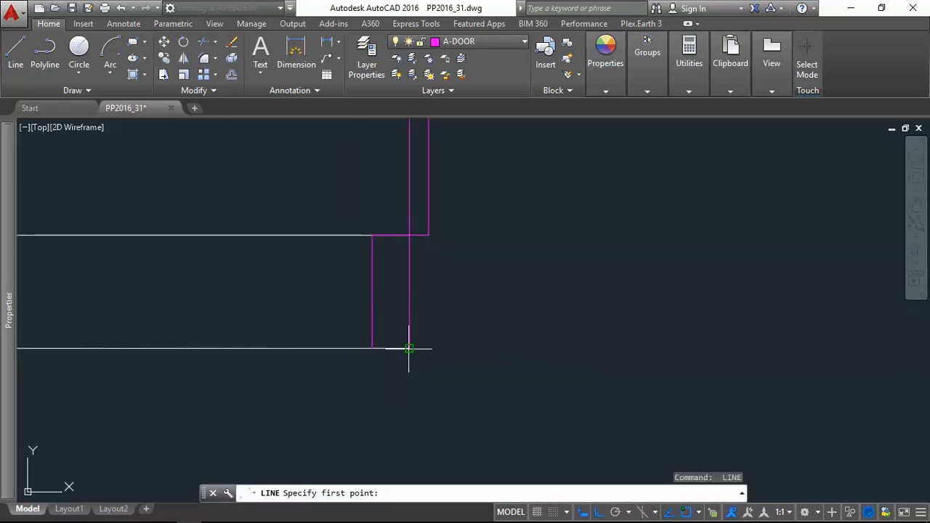
click(410, 351)
click(374, 351)
key(Escape)
scroll(382, 356, down, 4)
scroll(488, 364, up, 2)
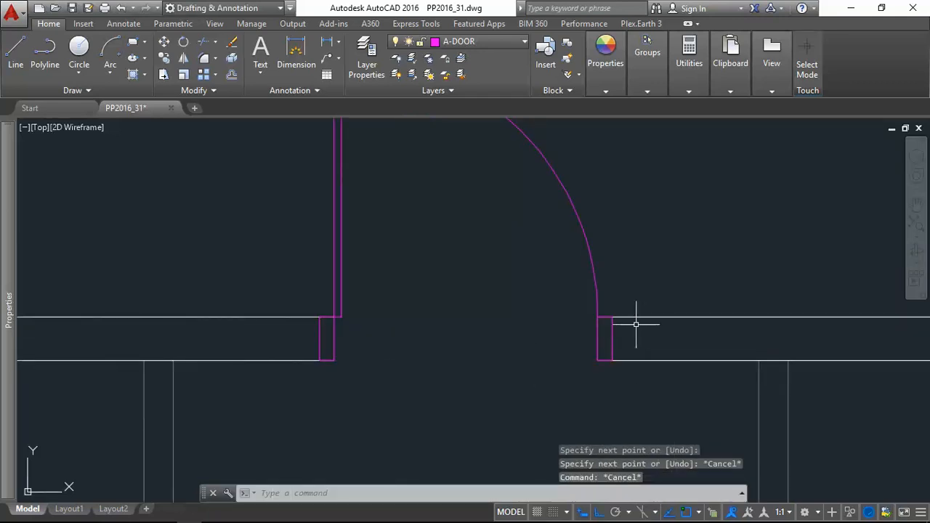
Stretch the ends of both wall lines beside the right door frame back to the frame's wall-side corners
scroll(613, 336, up, 4)
click(622, 263)
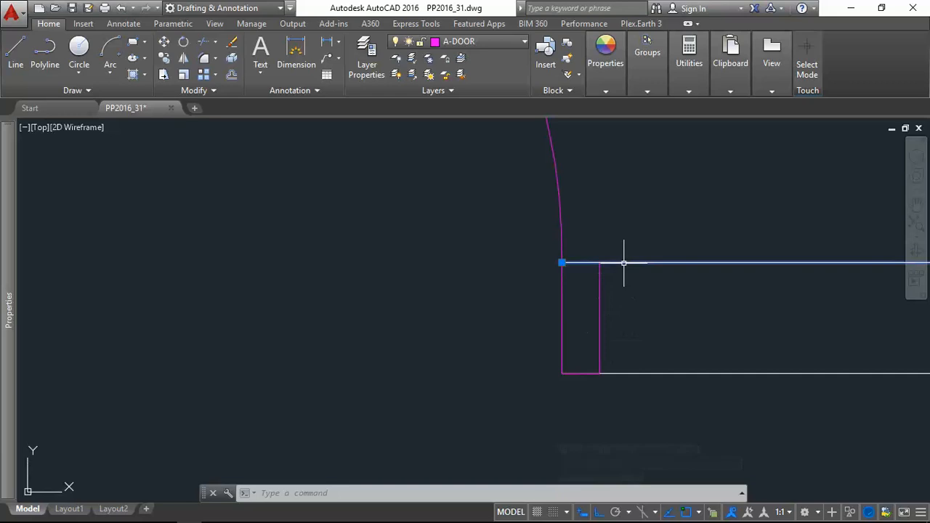
click(564, 264)
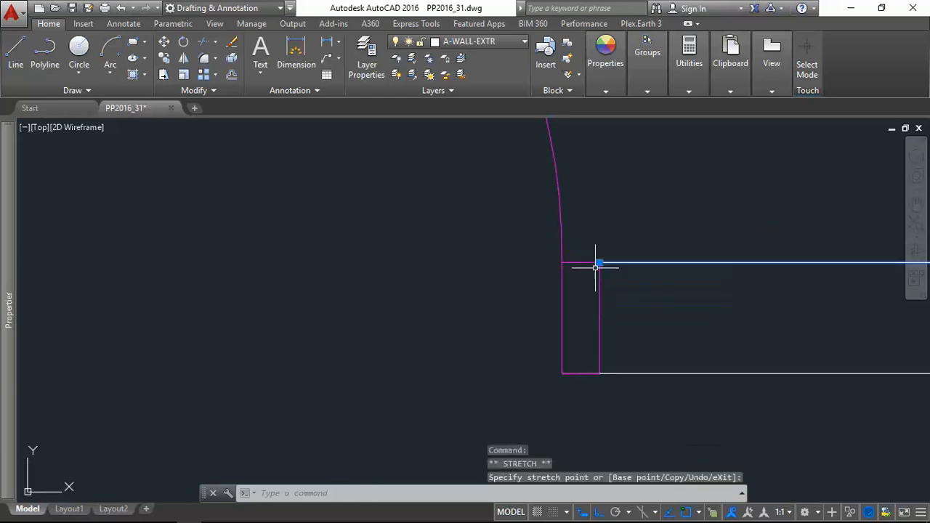
click(634, 375)
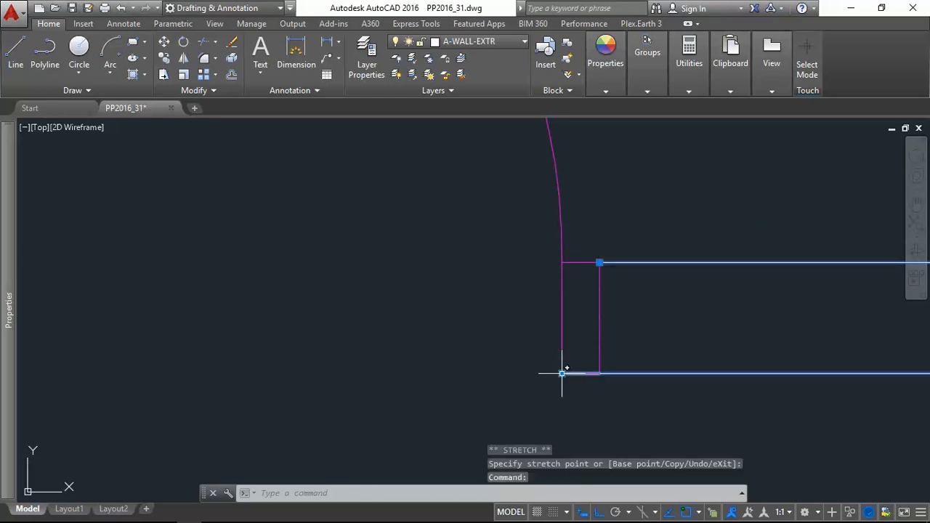
click(562, 374)
click(599, 374)
scroll(648, 374, down, 4)
key(Escape)
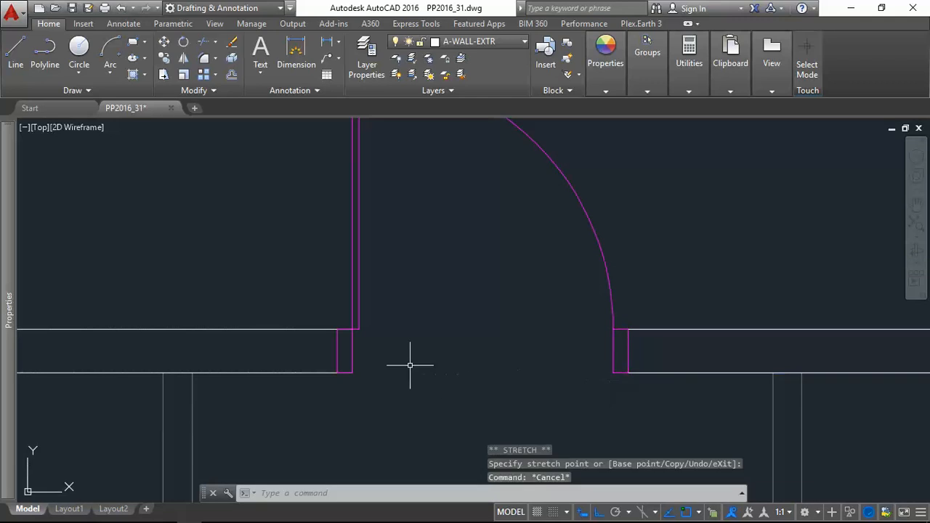
Stretch the ends of both wall lines beside the left door frame back to the frame's wall-side corners
click(303, 329)
scroll(349, 327, up, 4)
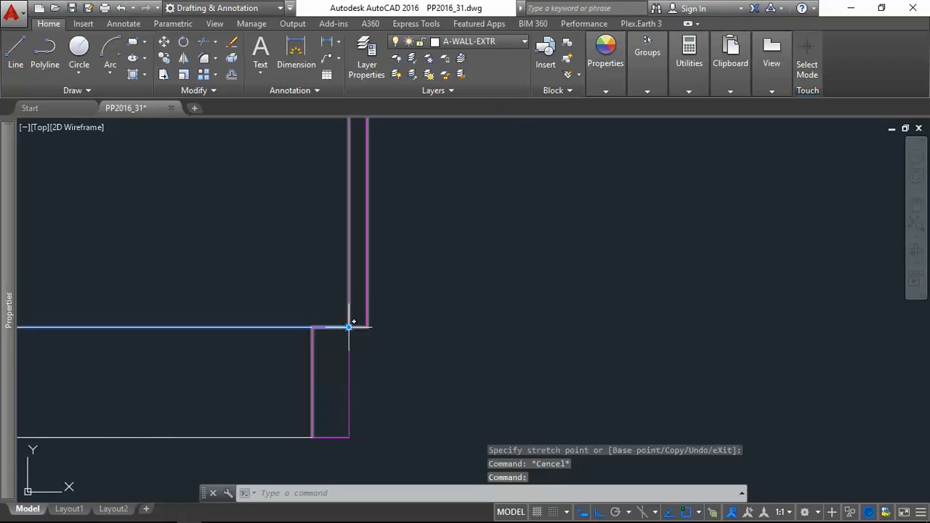
click(349, 327)
click(312, 327)
click(285, 437)
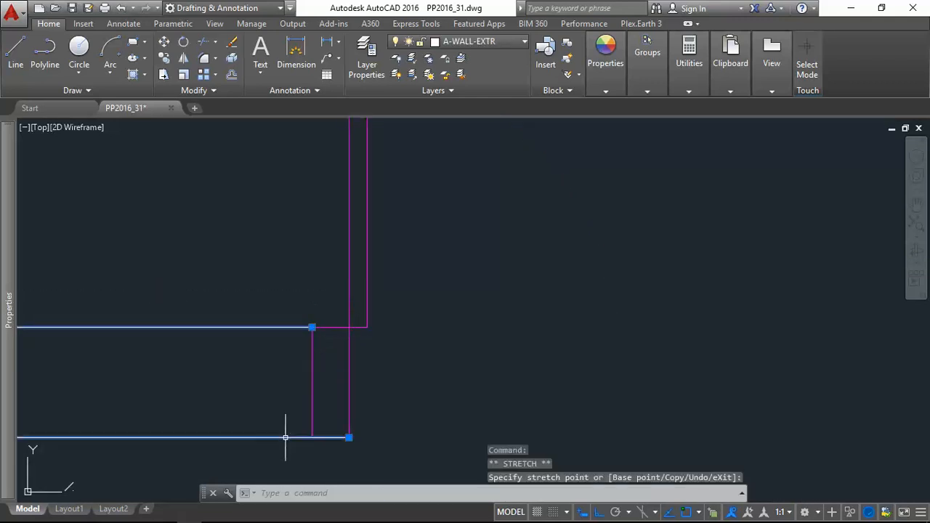
click(349, 438)
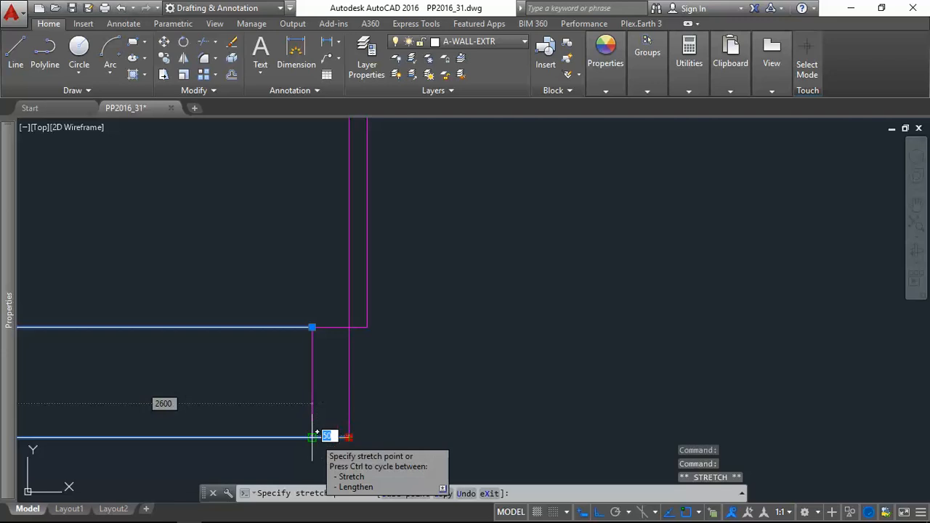
click(312, 437)
key(Escape)
key(Escape)
scroll(469, 308, down, 6)
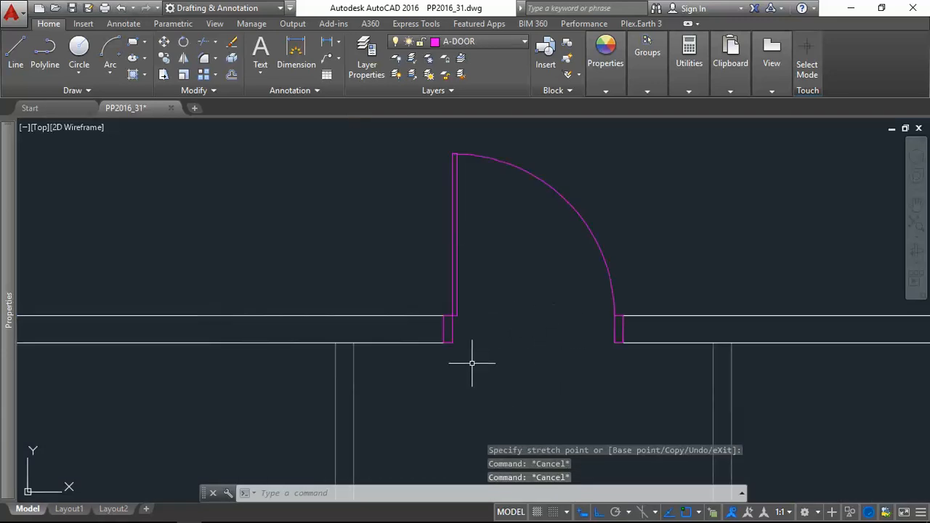
Select the door leaf, swing arc and all lines of both frames, and start creating a block from them
scroll(466, 333, up, 2)
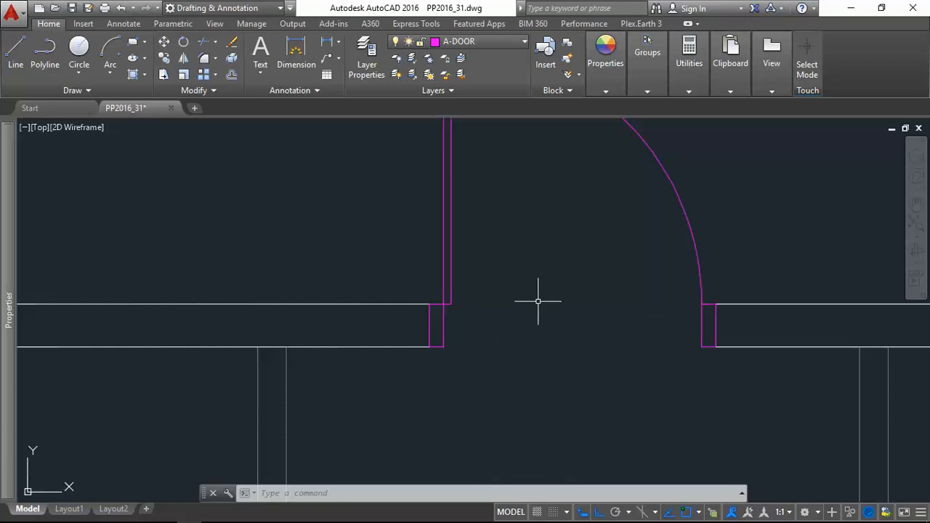
scroll(541, 334, down, 4)
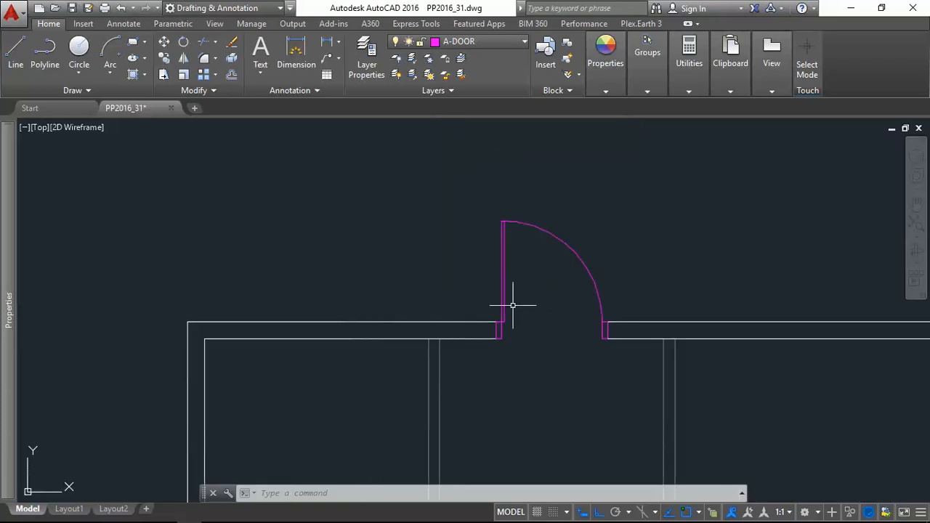
scroll(562, 340, up, 2)
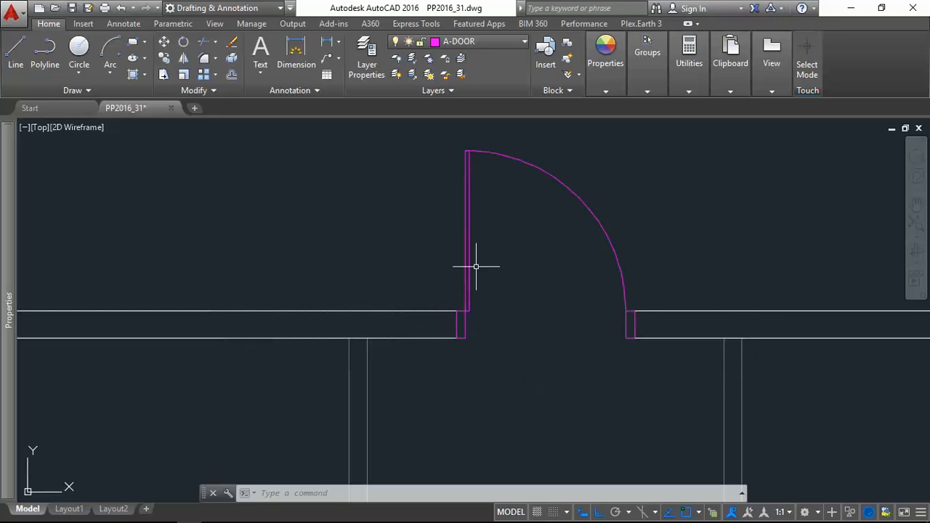
click(667, 254)
click(313, 179)
scroll(509, 359, up, 3)
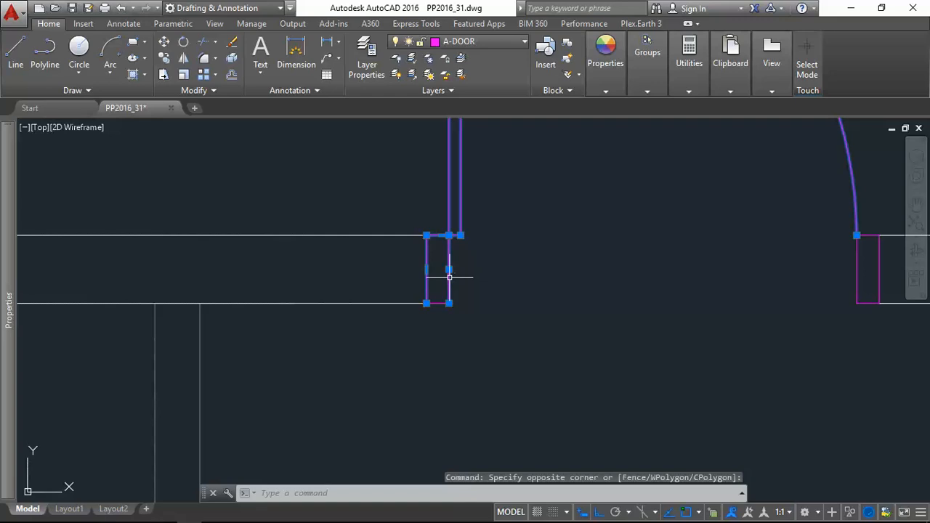
click(445, 303)
scroll(437, 314, up, 2)
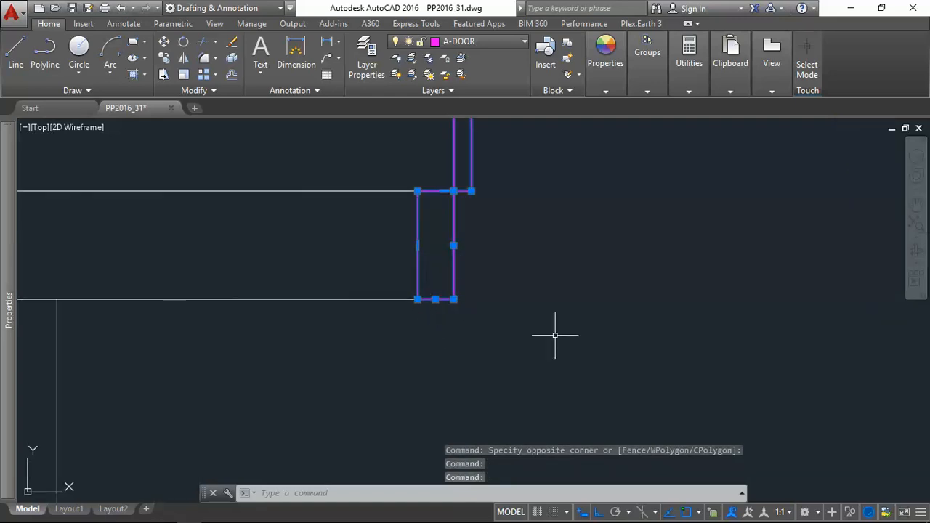
scroll(555, 336, down, 3)
scroll(760, 302, up, 3)
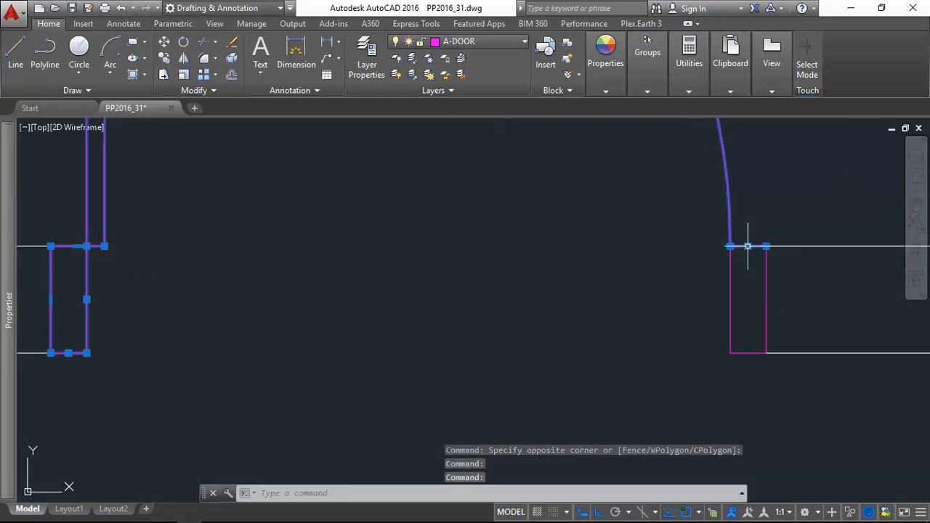
click(766, 266)
click(733, 286)
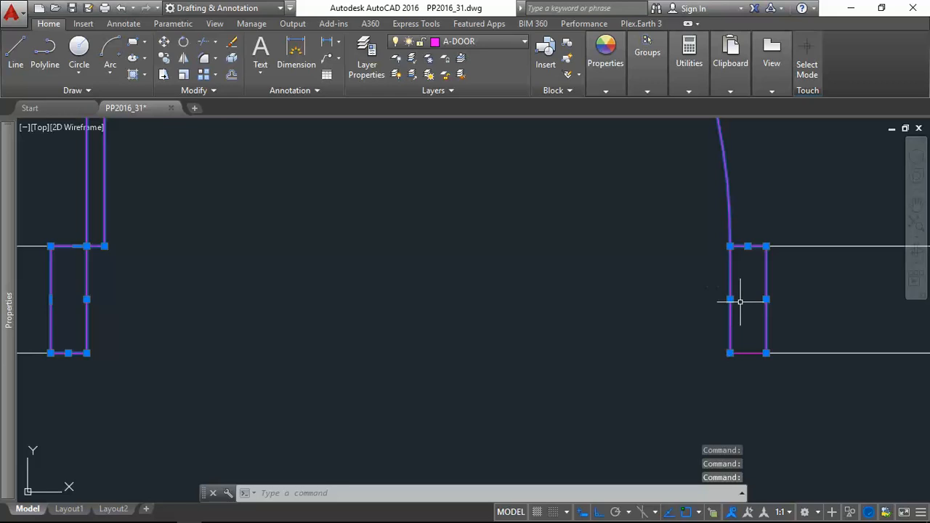
scroll(603, 322, down, 5)
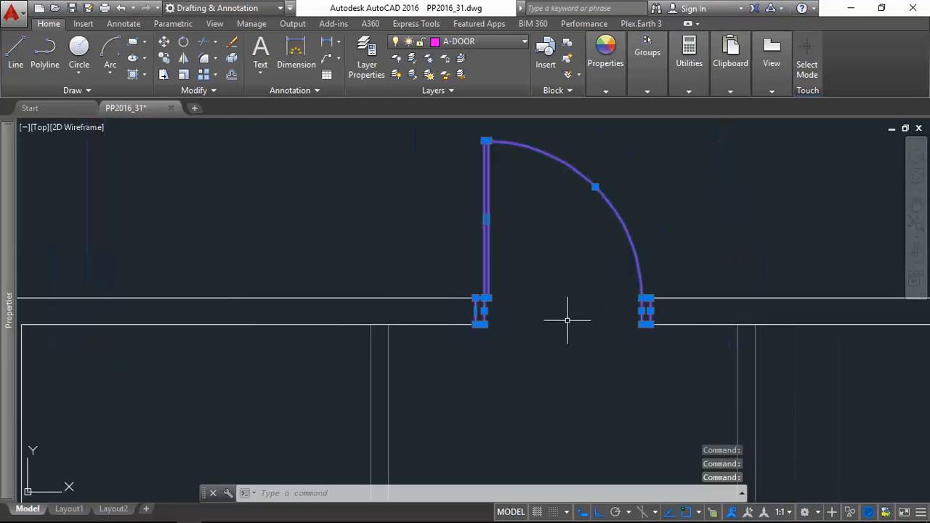
scroll(577, 301, up, 2)
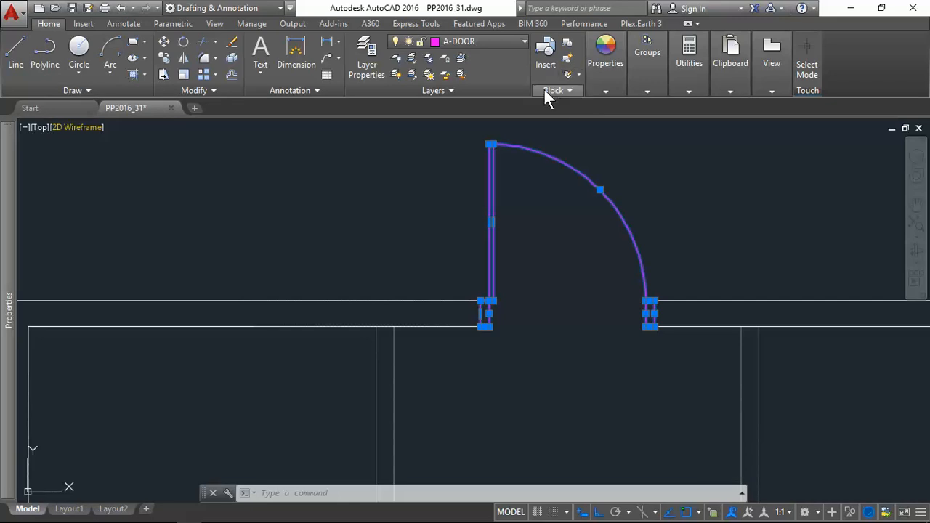
click(569, 91)
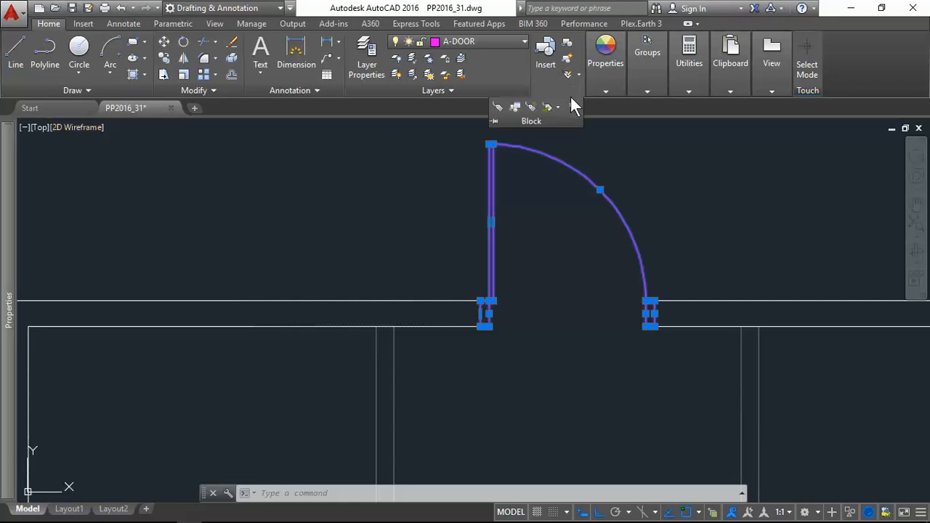
click(567, 48)
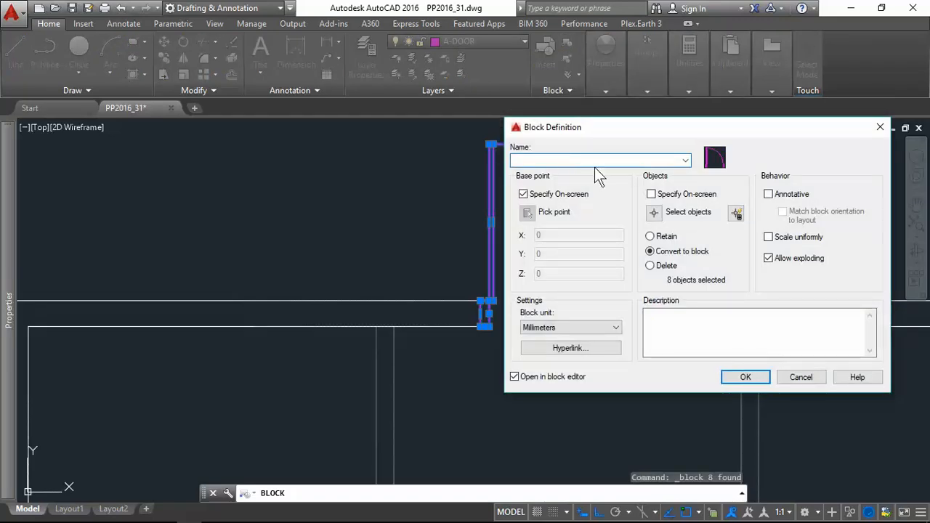
Name the block D2 and enter the description 900mm x 2000mm
text(900)
click(700, 312)
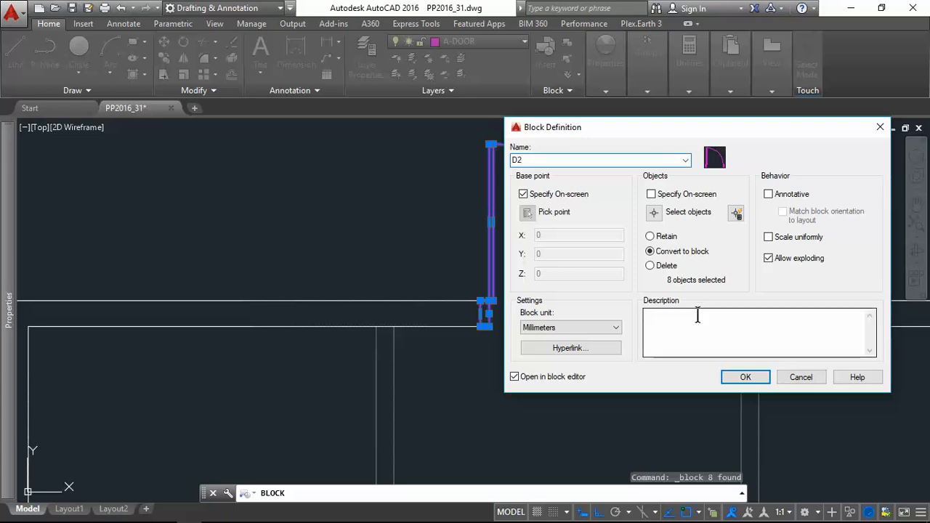
text(900mm x 2000mm)
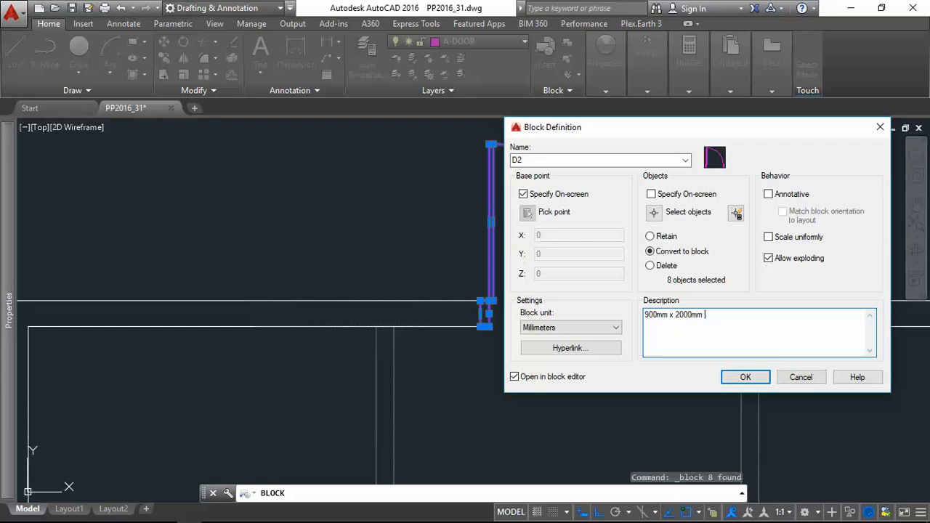
Switch to the exam paper in Revu and examine the D2 door specification on page 6
key(alt+Tab)
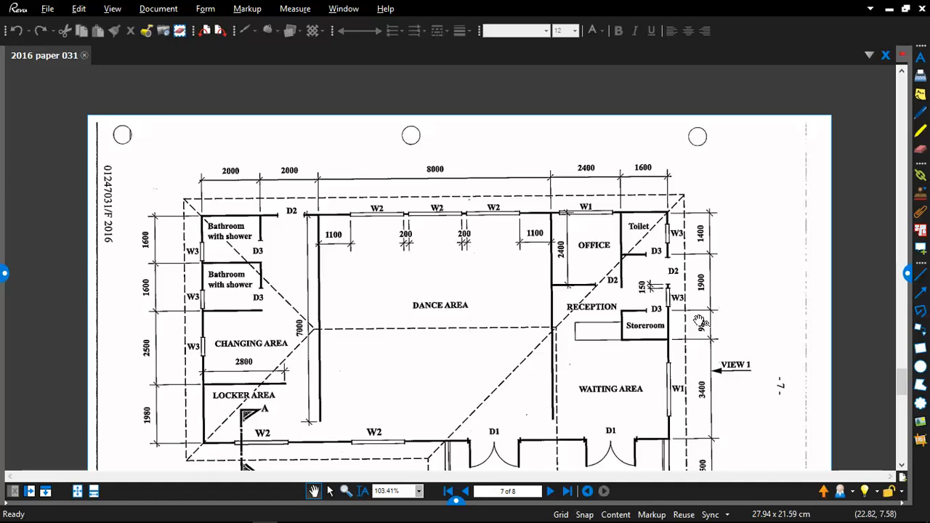
scroll(699, 322, down, 3)
scroll(674, 372, up, 1)
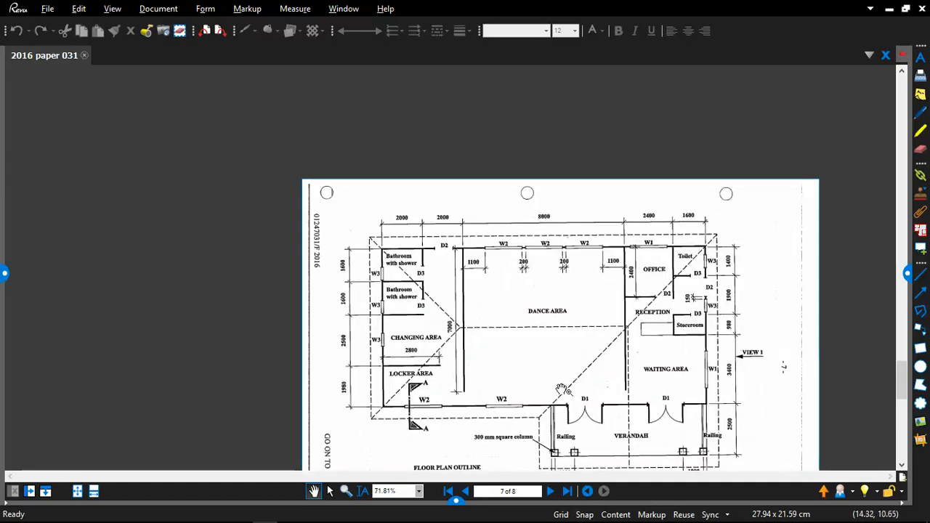
click(465, 492)
scroll(461, 302, up, 1)
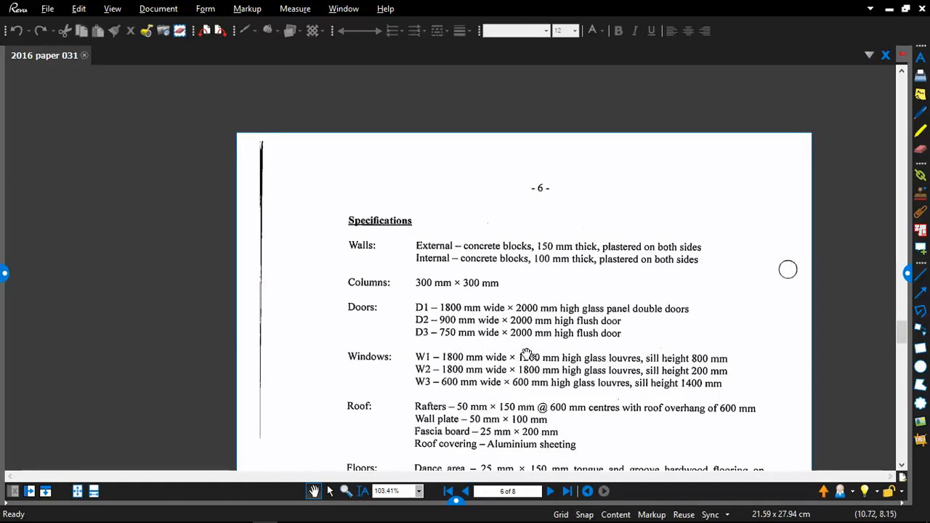
scroll(529, 357, up, 1)
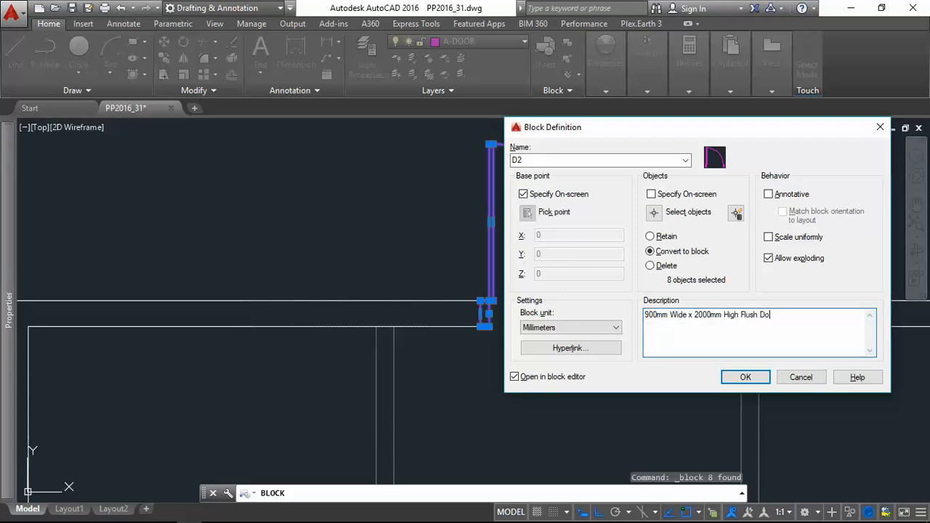
Return to AutoCAD, complete the description as 900mm Wide x 2000mm High Flush Door, and create the block with its base point at the left frame's lower-left corner
key(alt+Tab)
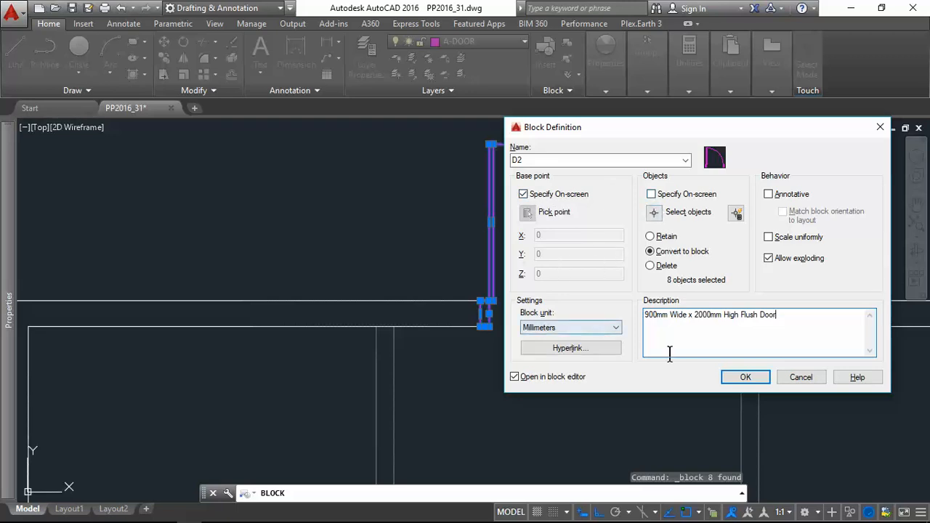
click(747, 377)
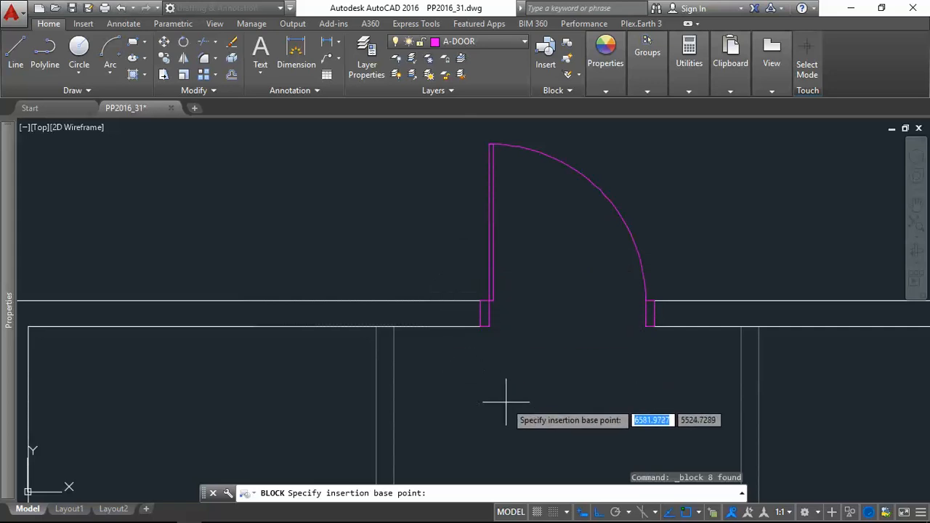
scroll(471, 349, up, 3)
click(495, 279)
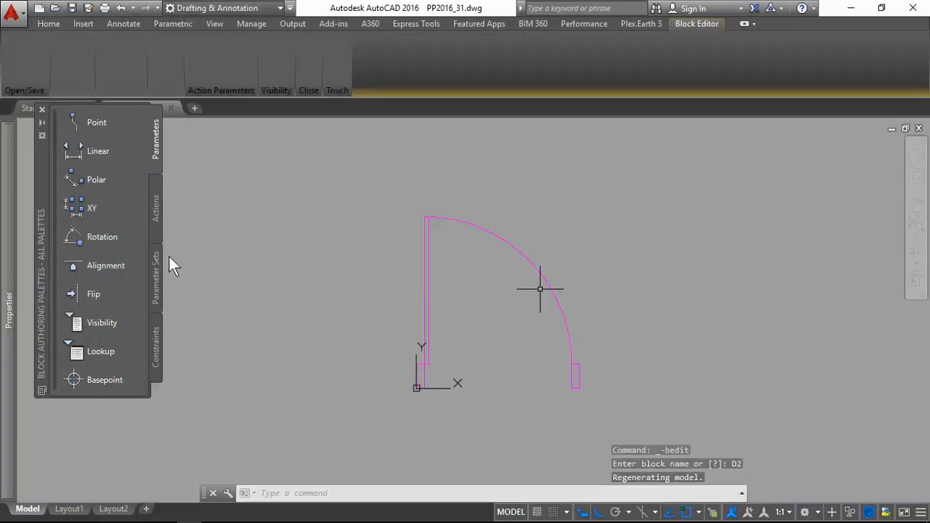
Add a flip parameter with a horizontal reflection line between the inner lower corners of the two frames, placing its label on that line
scroll(301, 197, up, 1)
scroll(399, 239, down, 2)
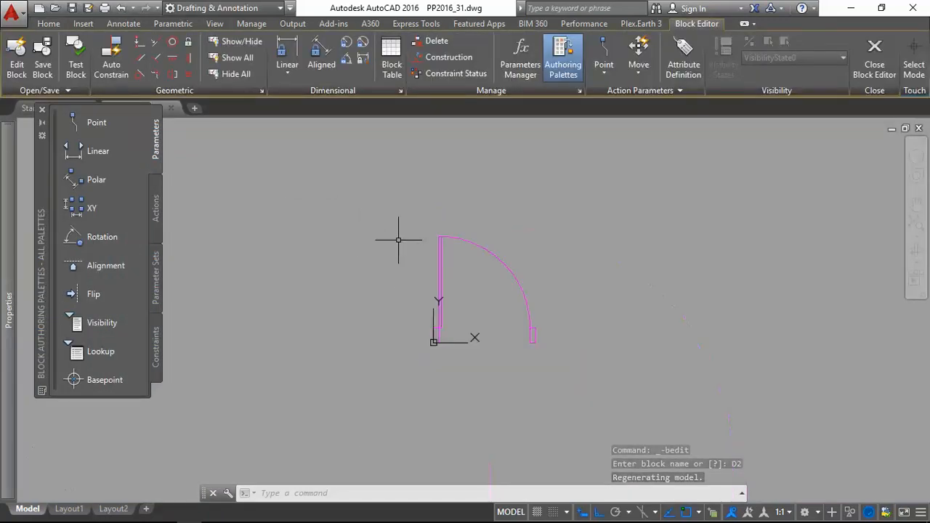
middle_drag(493, 333, 476, 291)
scroll(458, 245, up, 2)
middle_drag(451, 245, 449, 259)
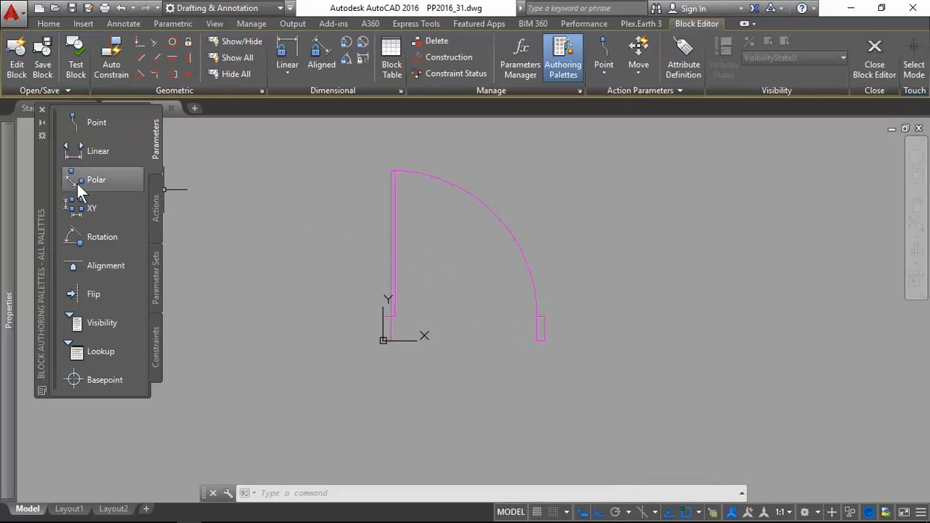
click(155, 216)
click(157, 142)
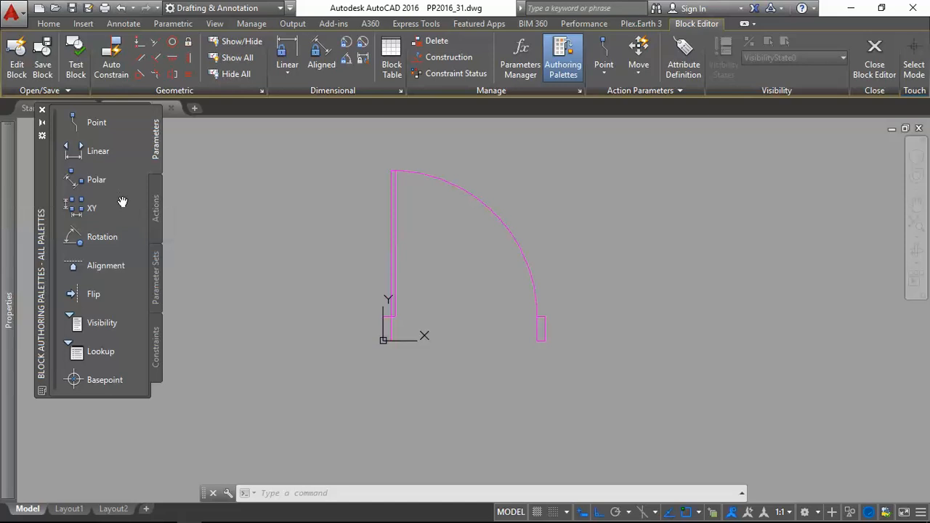
click(97, 296)
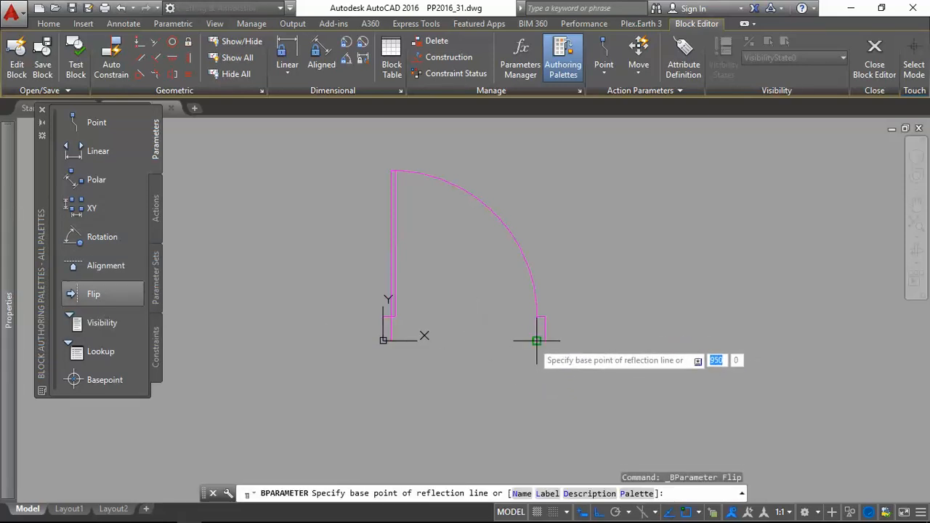
click(536, 341)
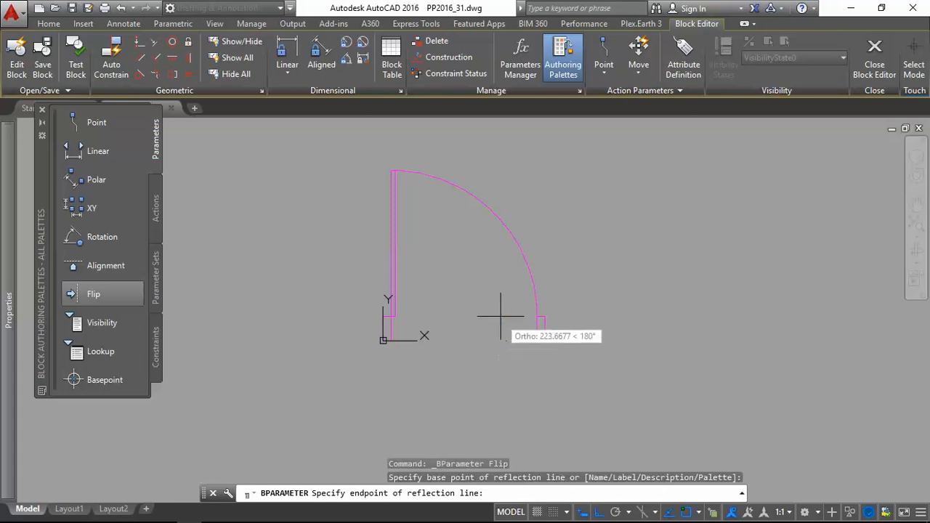
click(389, 340)
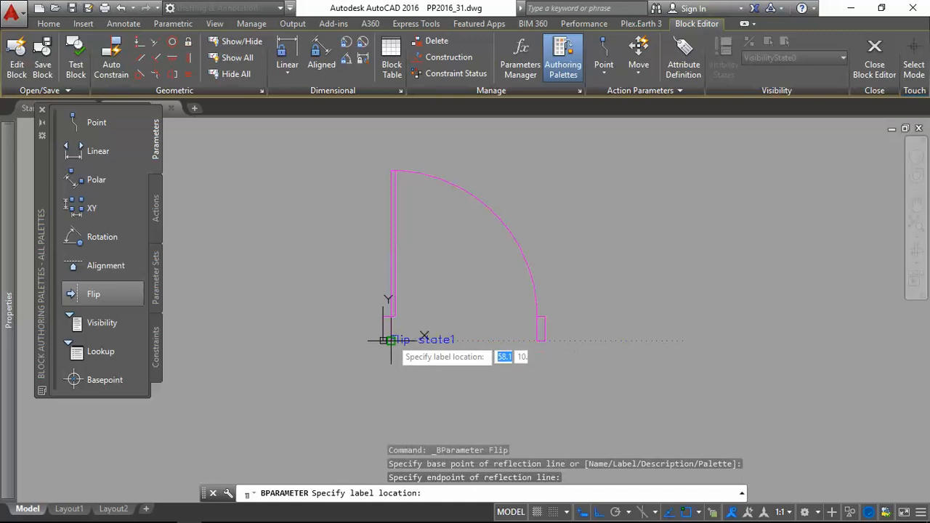
click(439, 339)
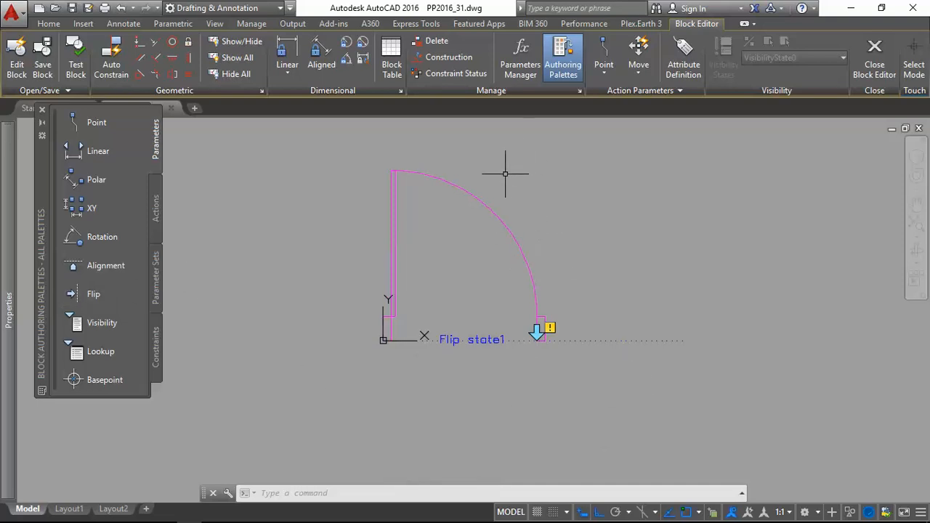
Attach a Flip action to the horizontal flip parameter, selecting the whole door and both frames as its objects
click(157, 206)
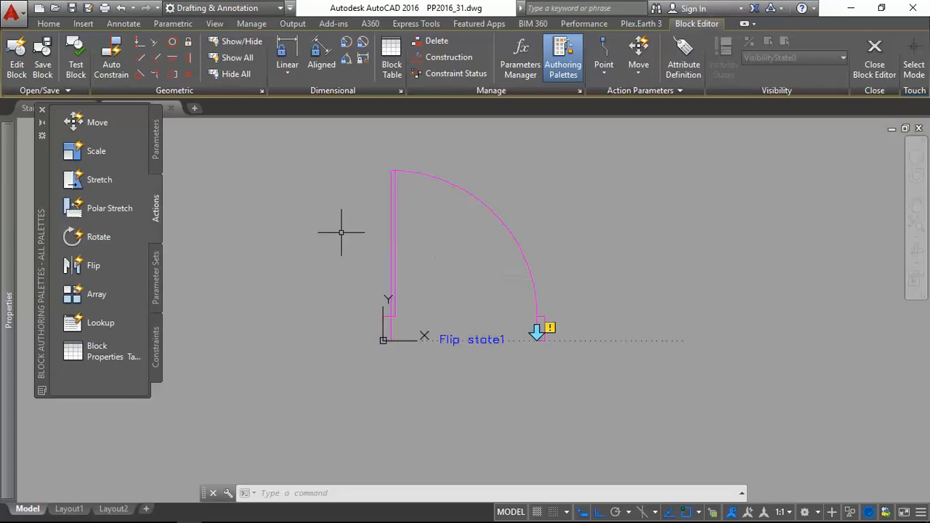
click(102, 264)
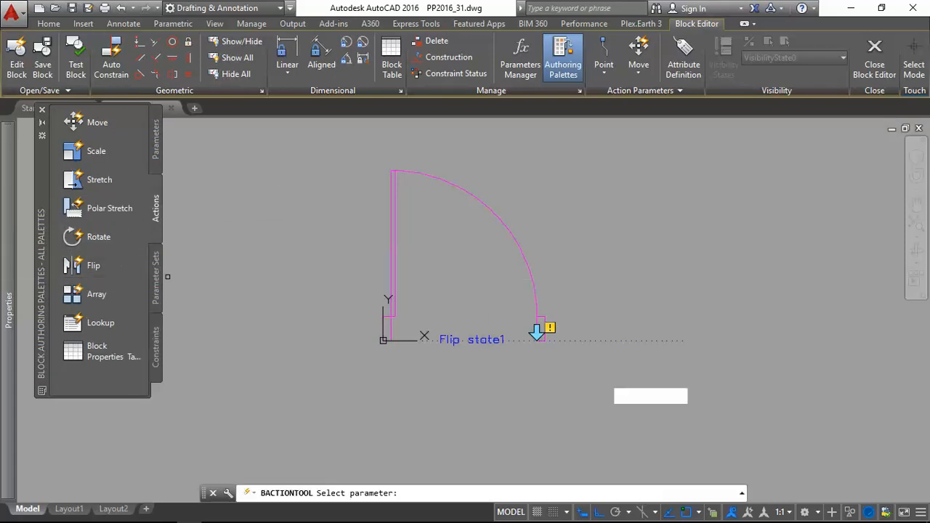
click(537, 333)
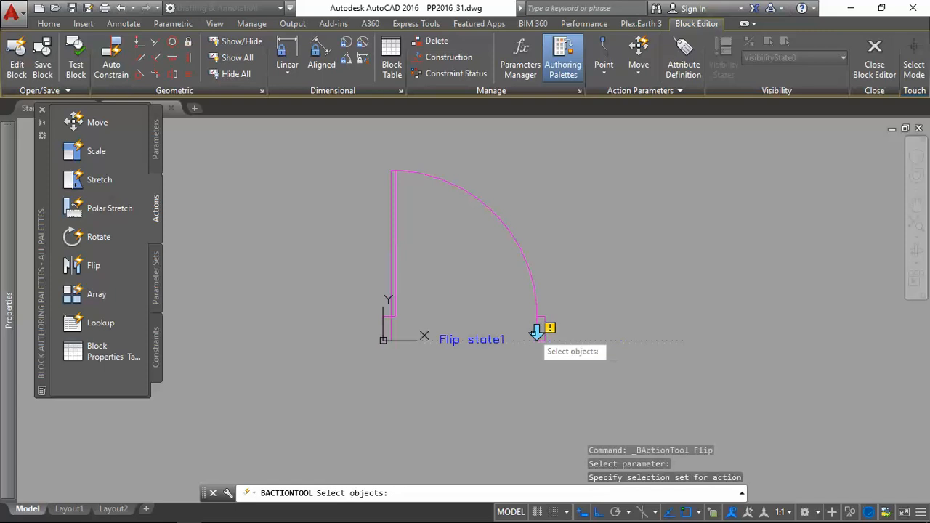
click(294, 130)
click(617, 390)
key(Return)
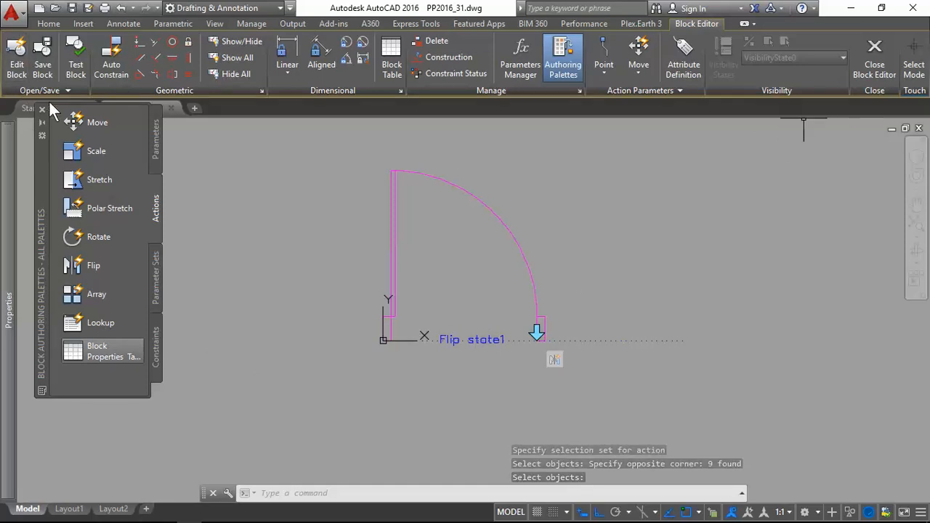
Test block D2 by flipping the door repeatedly about its horizontal line, and close the test window
click(74, 72)
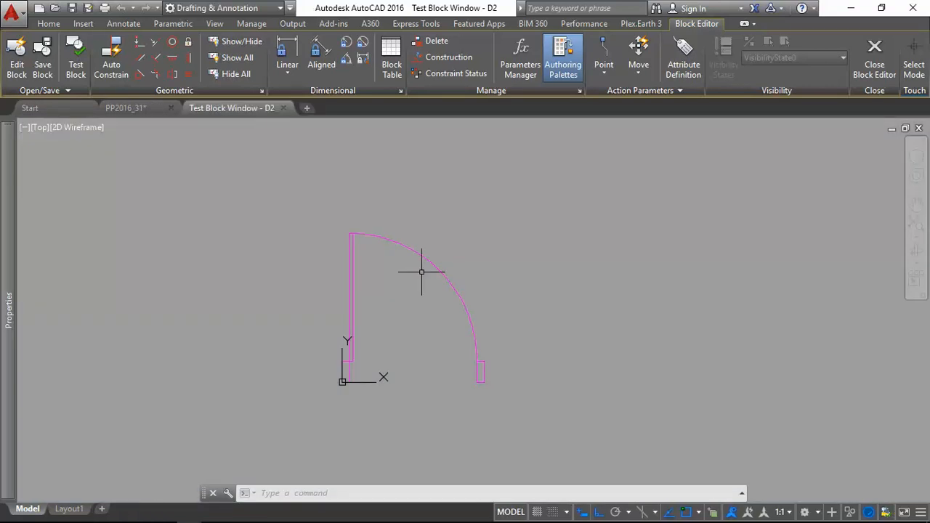
click(397, 241)
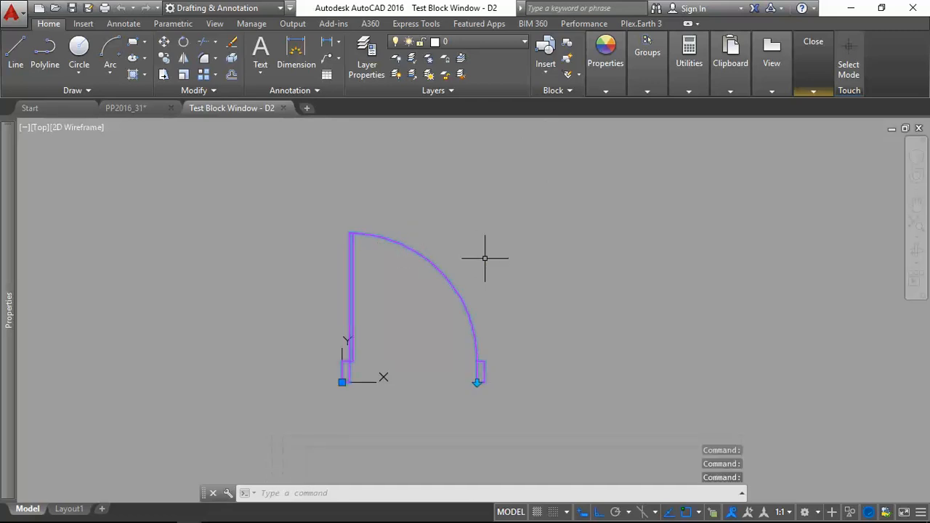
click(477, 381)
click(477, 381)
click(477, 382)
click(477, 381)
click(477, 381)
click(477, 382)
click(831, 87)
click(807, 125)
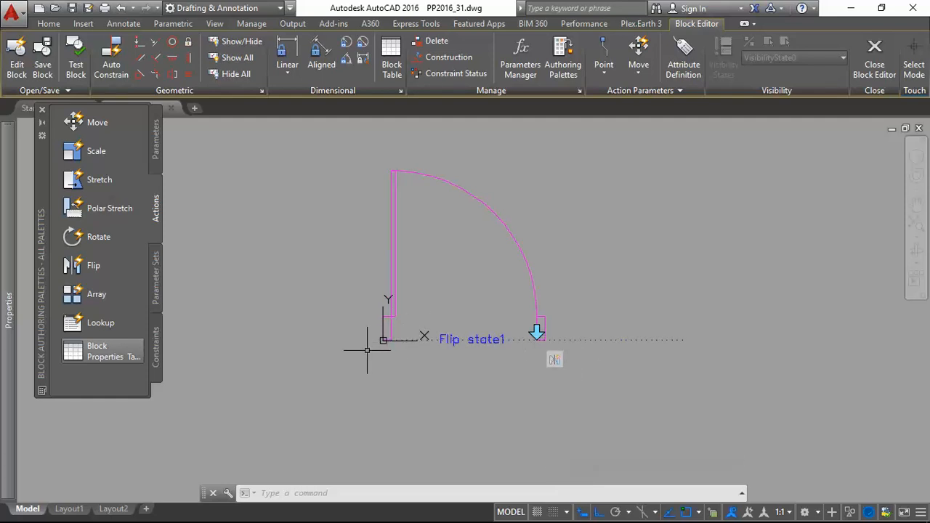
Add a second flip parameter with a vertical reflection line up from the block's base point, placing its label left of the door
click(156, 152)
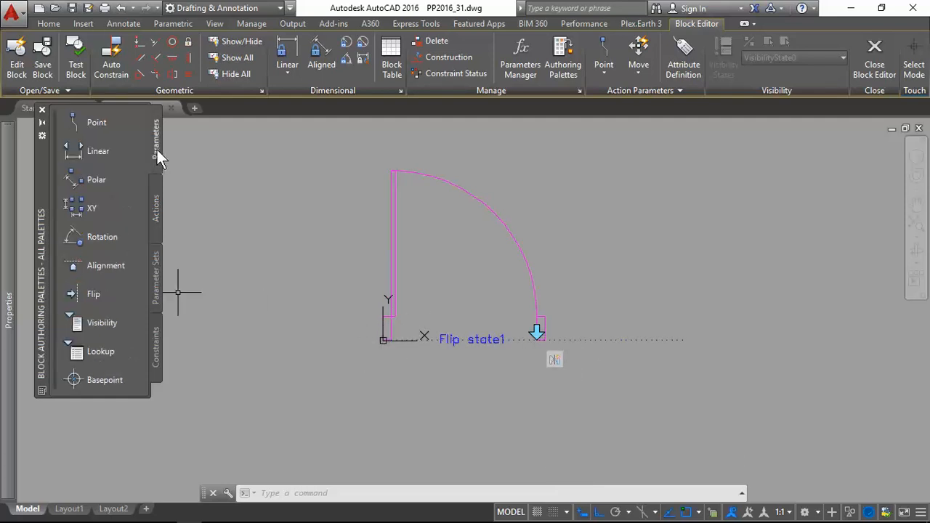
click(110, 293)
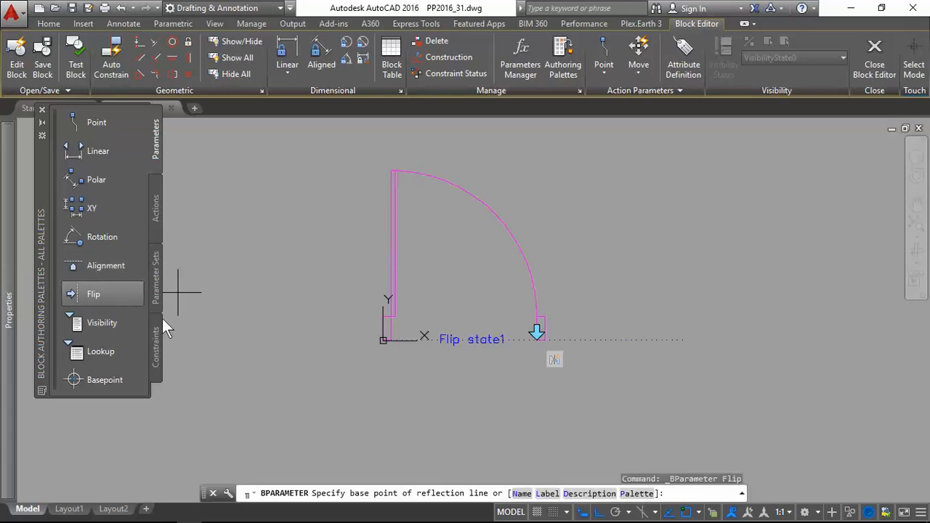
click(383, 340)
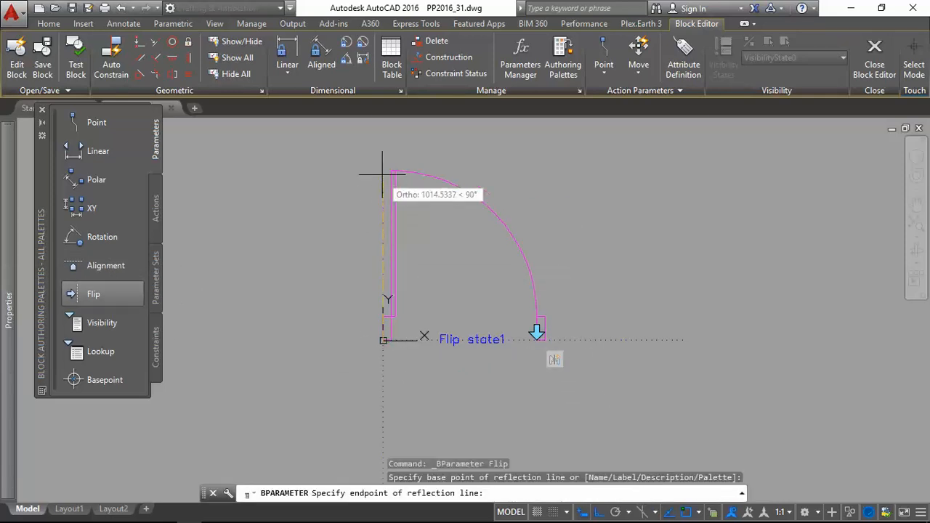
click(383, 144)
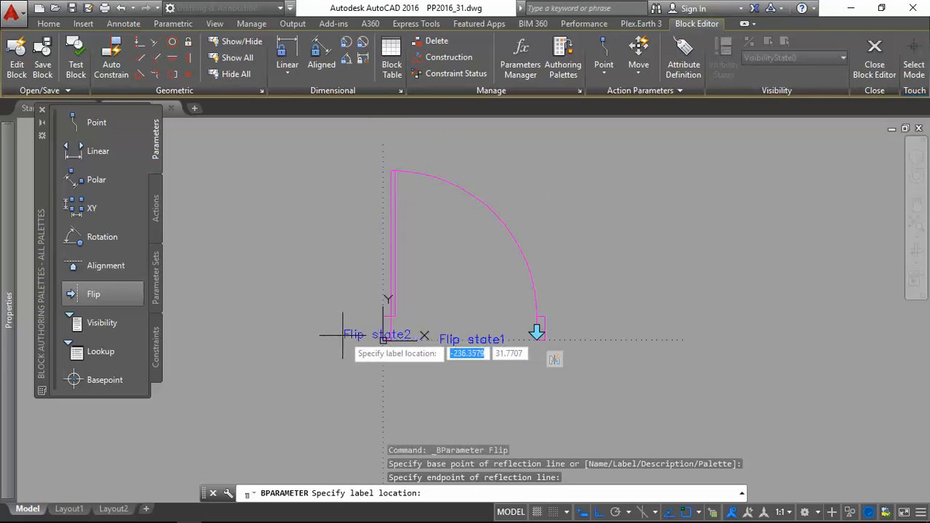
click(311, 338)
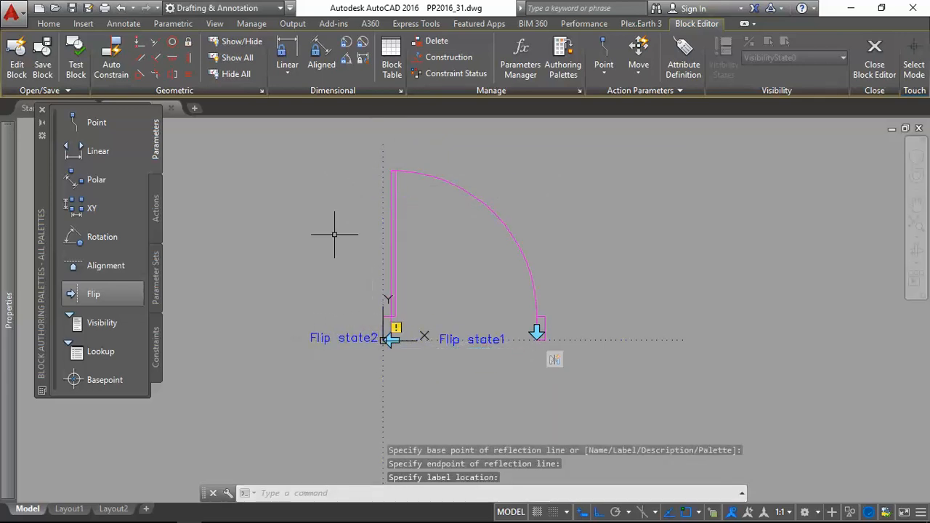
Attach a Flip action to the vertical flip parameter, selecting the door, both frames and the existing flip parameter
click(156, 200)
click(109, 263)
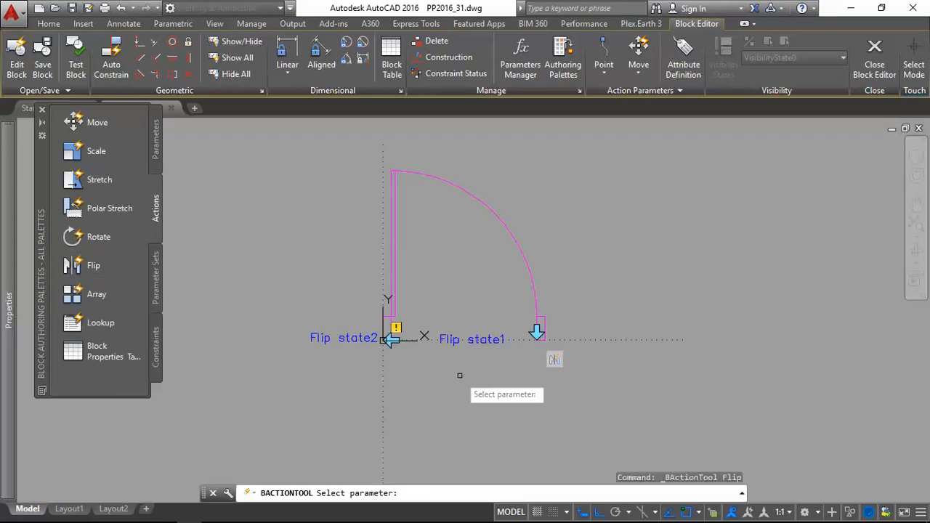
click(392, 339)
click(308, 141)
click(630, 379)
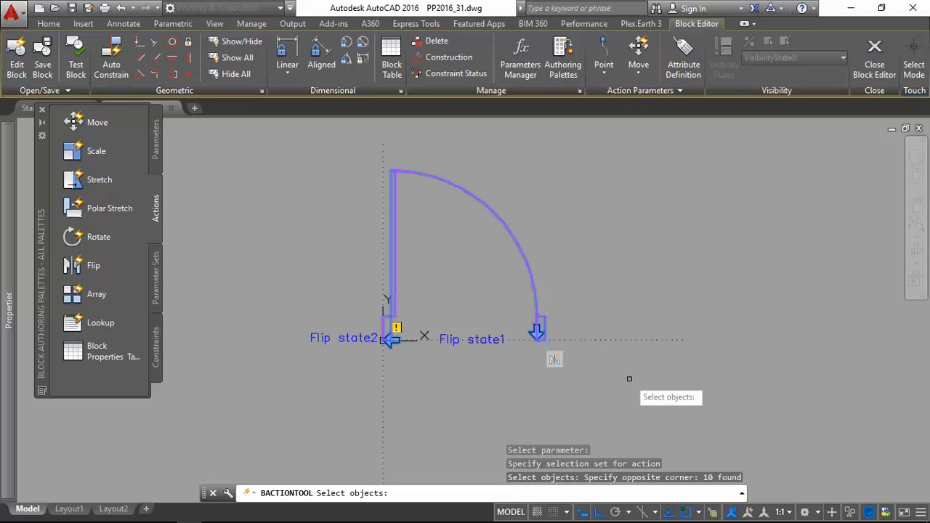
key(Return)
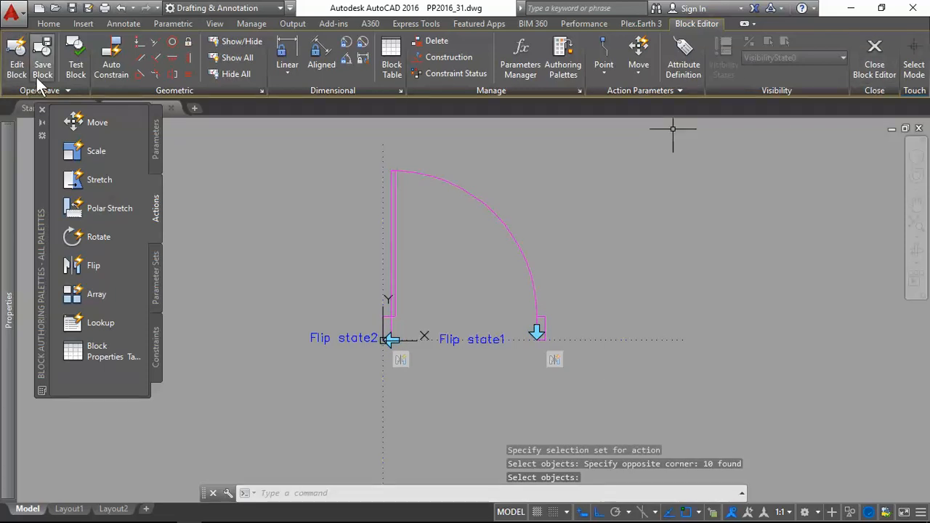
Test the sideways flip of block D2 by mirroring the door repeatedly about its vertical line, and leave the test window
click(65, 67)
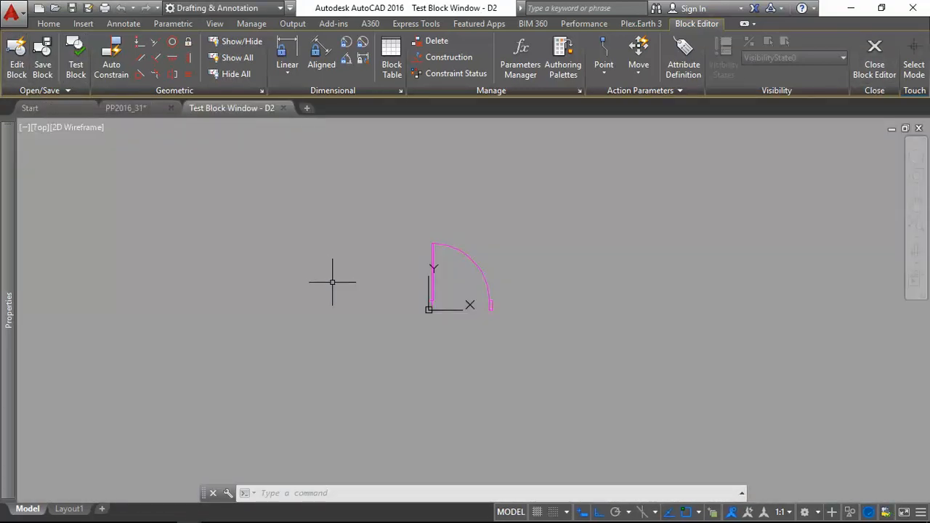
scroll(436, 280, up, 3)
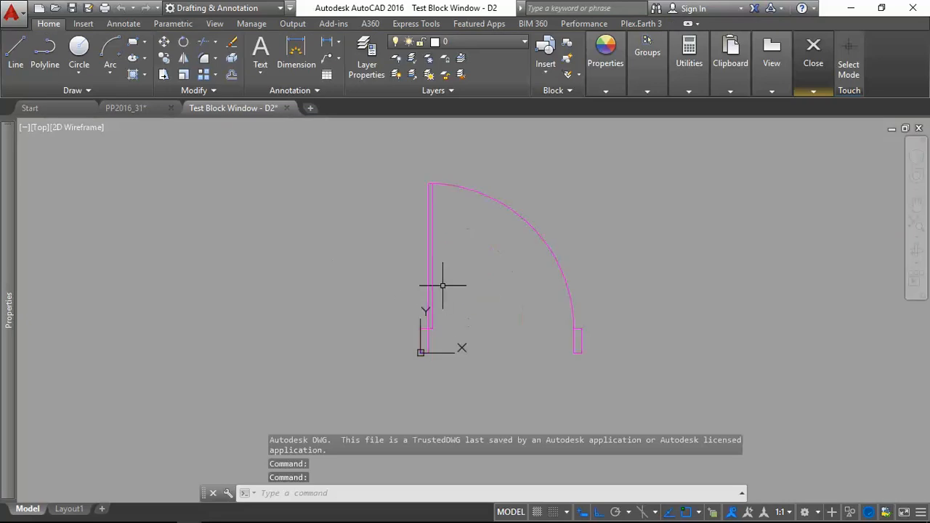
click(430, 275)
click(420, 352)
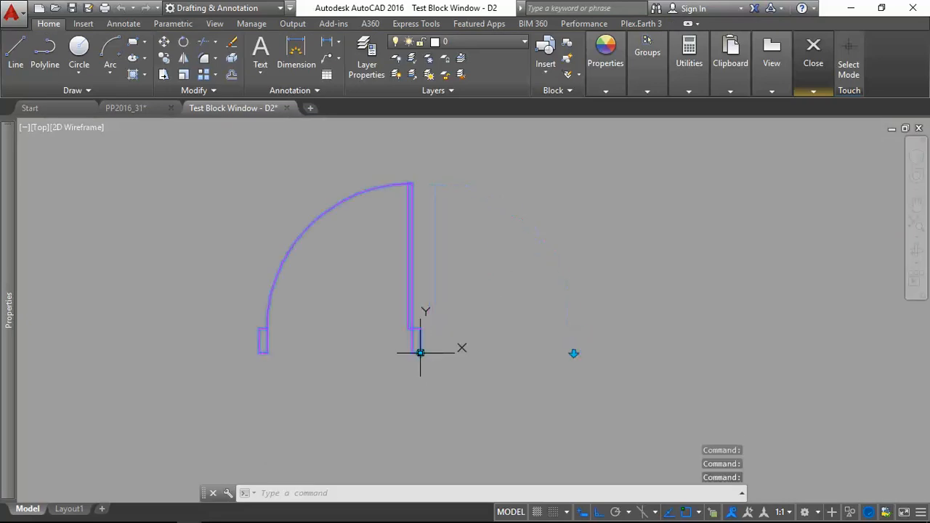
click(420, 352)
click(421, 353)
click(421, 353)
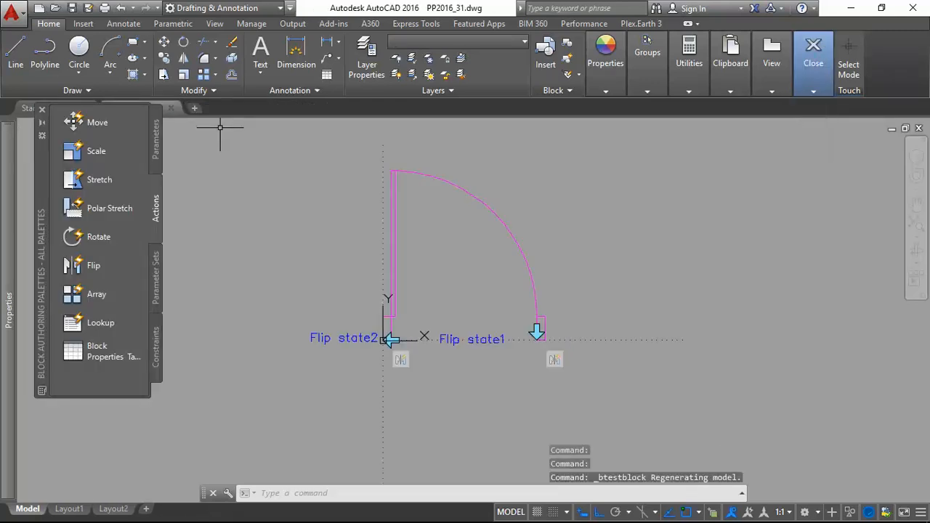
Save the flip changes to block D2 and close the block editor
click(42, 68)
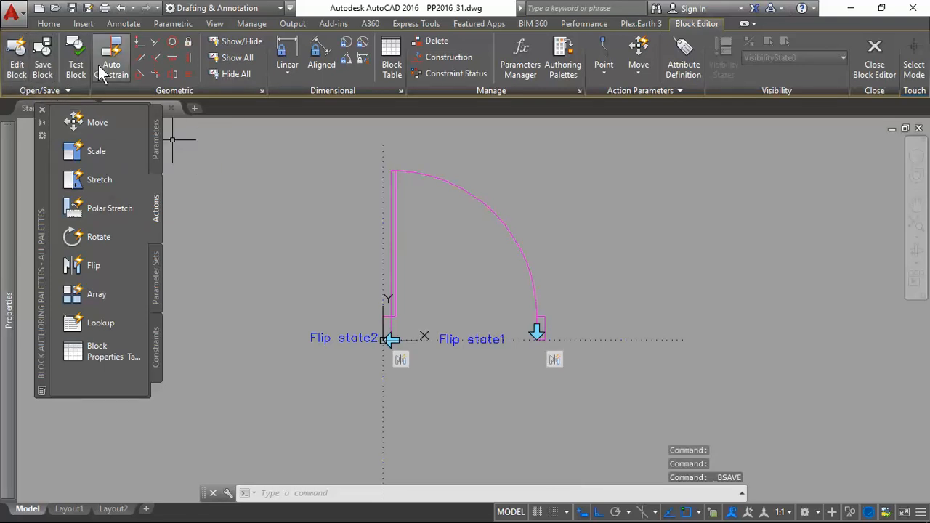
click(878, 67)
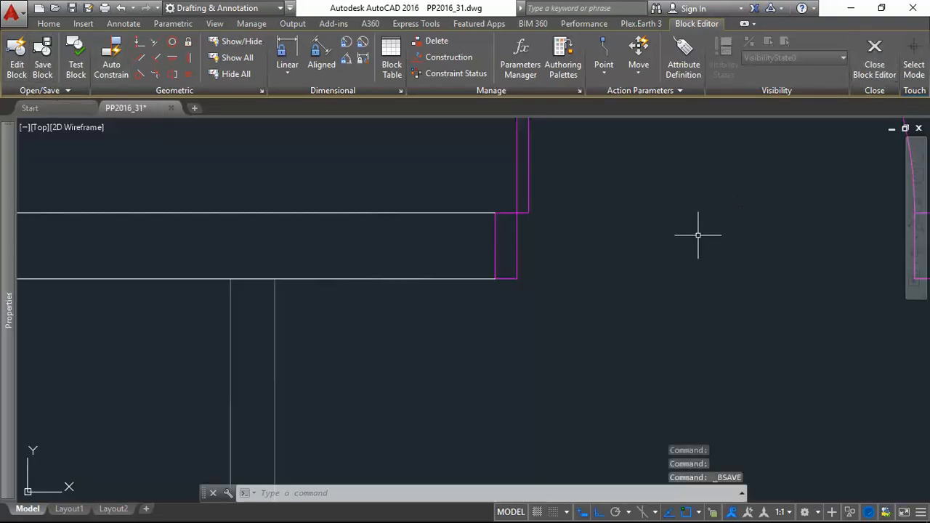
Try both flip directions on the D2 door in the upper wall, returning it to its original orientation each time
scroll(519, 275, down, 4)
middle_drag(577, 298, 481, 245)
click(473, 193)
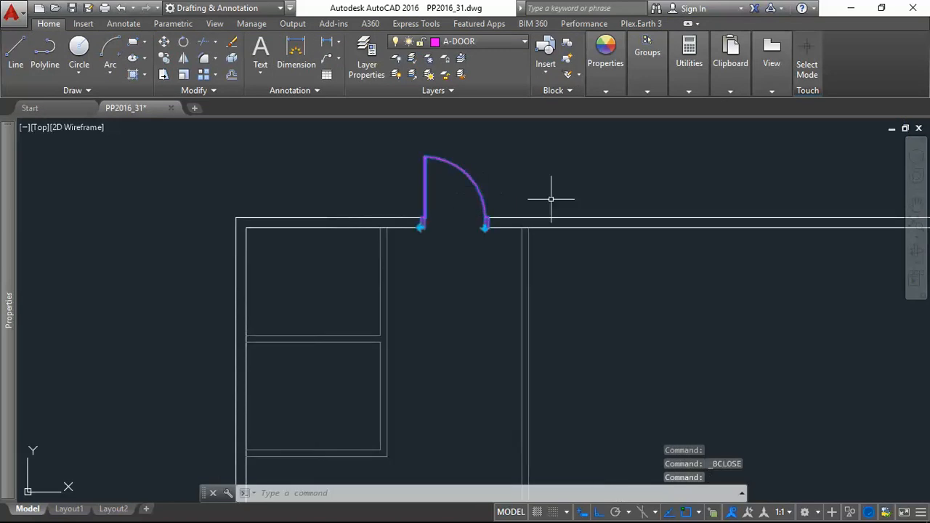
click(421, 227)
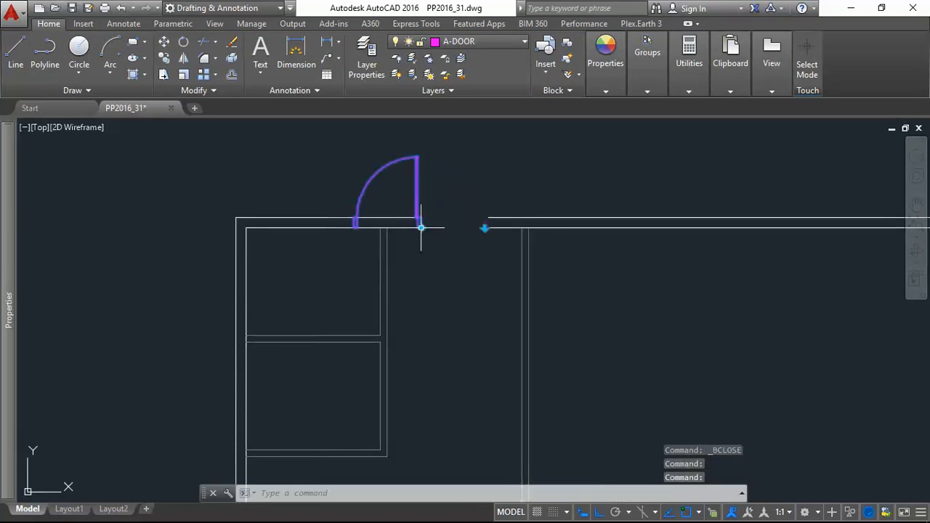
click(421, 228)
click(420, 227)
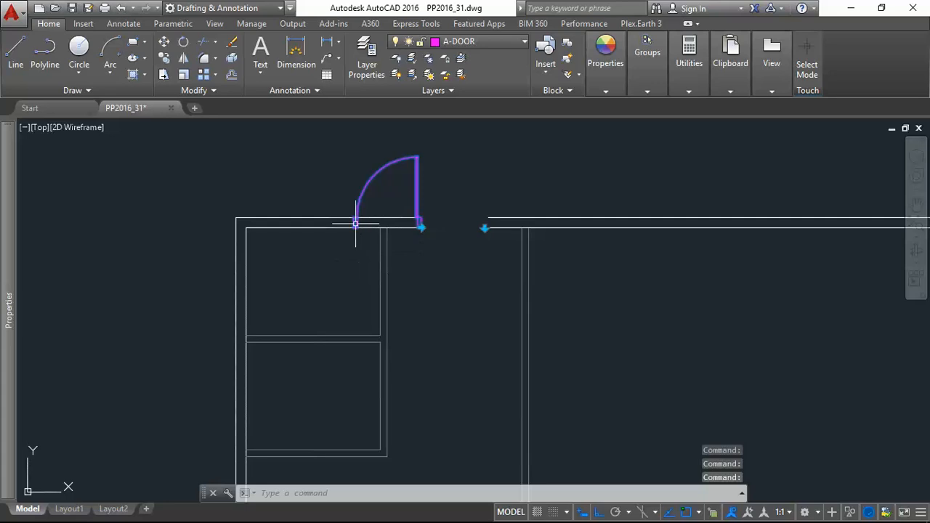
click(421, 227)
click(485, 227)
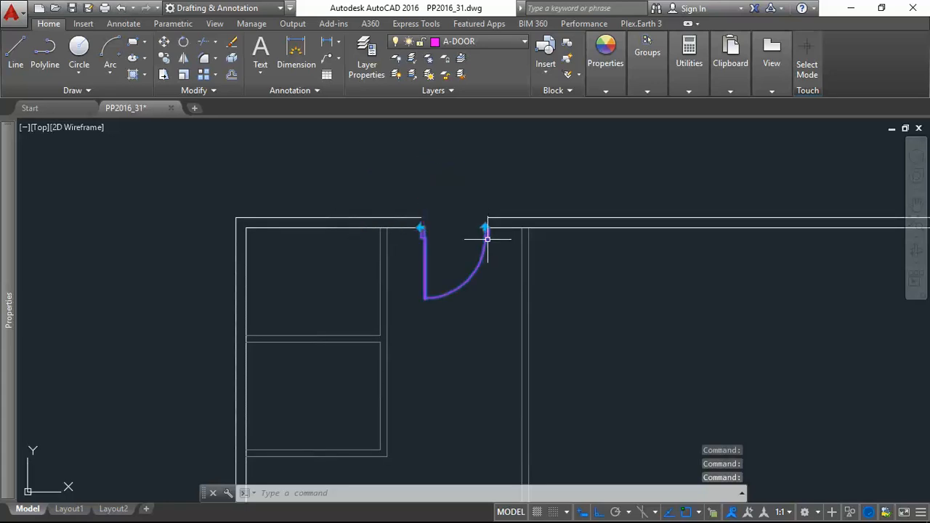
click(485, 227)
scroll(438, 229, up, 4)
scroll(437, 224, down, 4)
scroll(444, 227, up, 4)
scroll(451, 233, down, 4)
scroll(462, 254, down, 2)
middle_drag(533, 285, 475, 225)
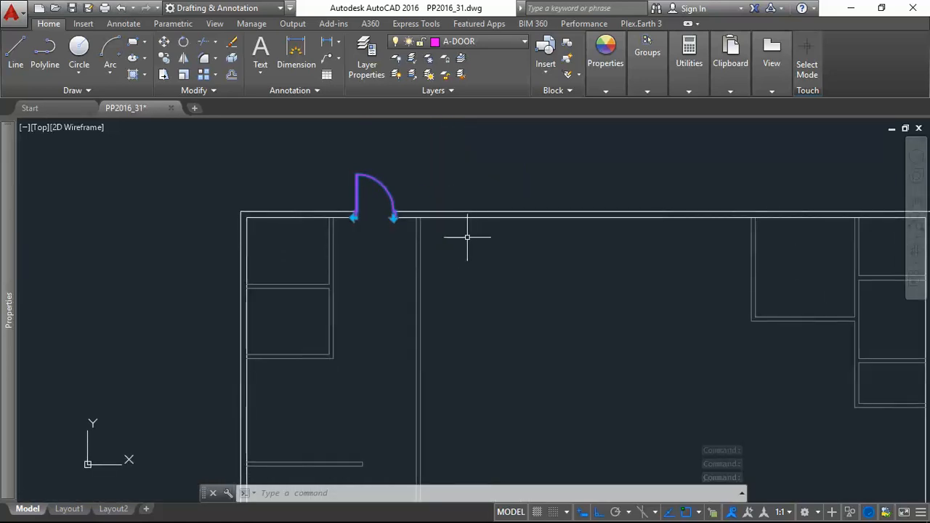
Switch to the exam paper in Revu and examine where the D2 doors are placed on page 7's floor plan
key(alt+Tab)
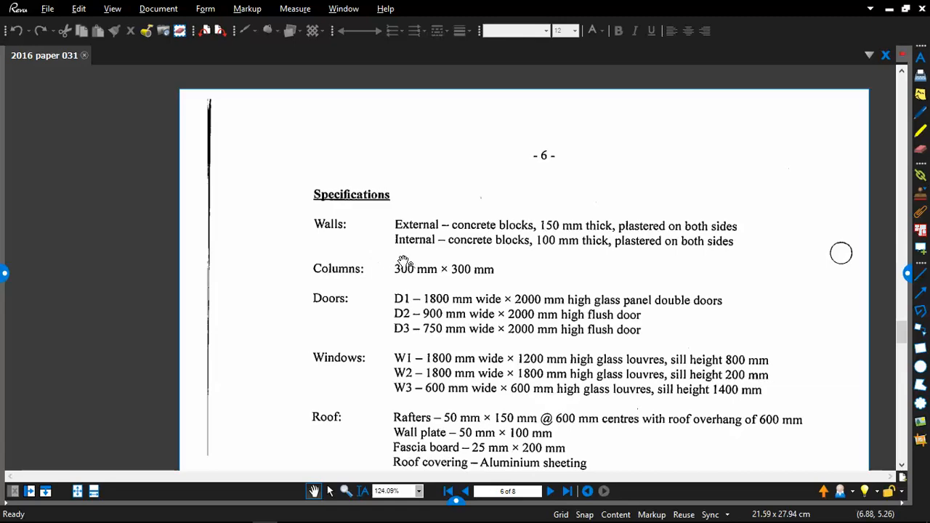
click(551, 492)
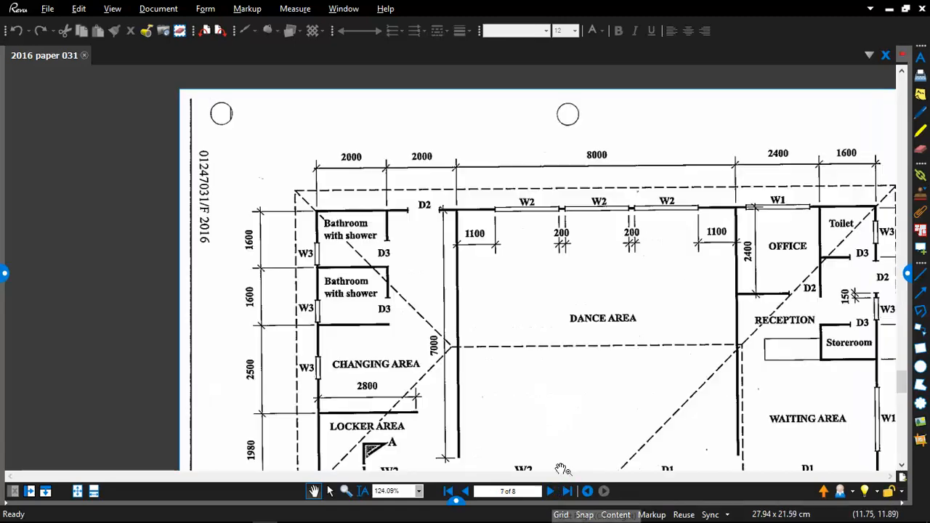
scroll(499, 293, down, 1)
drag(689, 316, 472, 299)
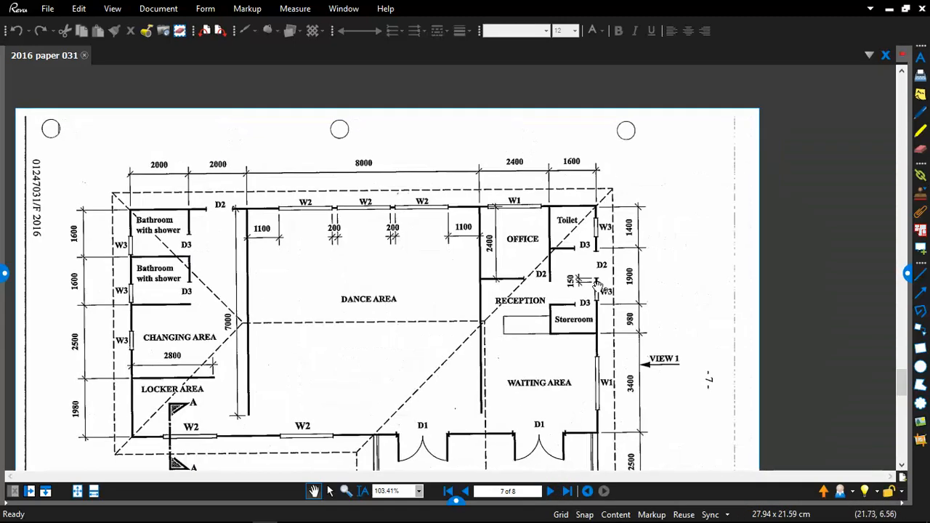
scroll(598, 287, up, 1)
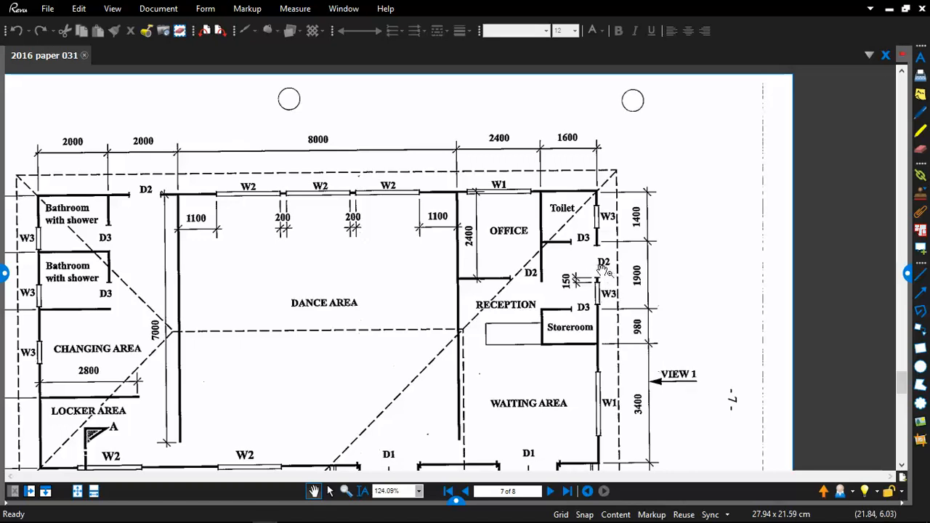
Return to AutoCAD and open the upper wall's D2 door in the block editor
key(alt+Tab)
scroll(370, 223, up, 2)
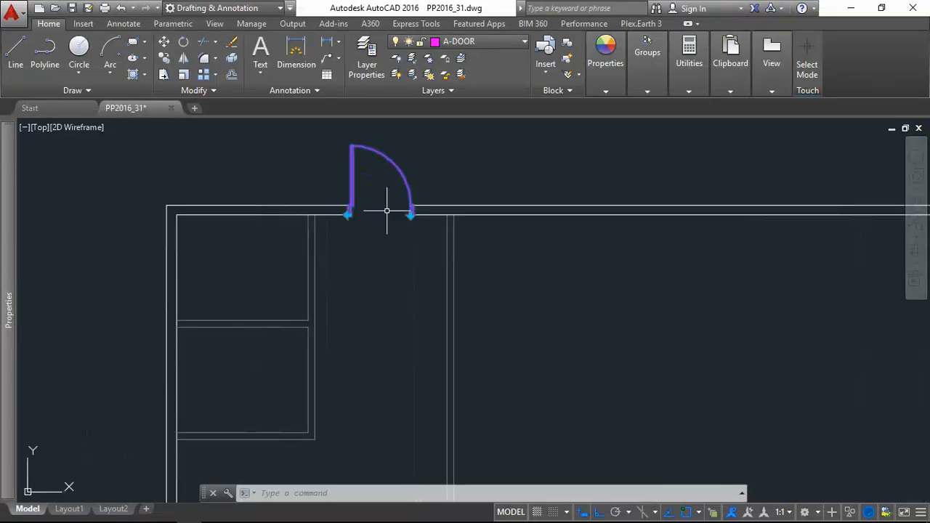
right_click(410, 155)
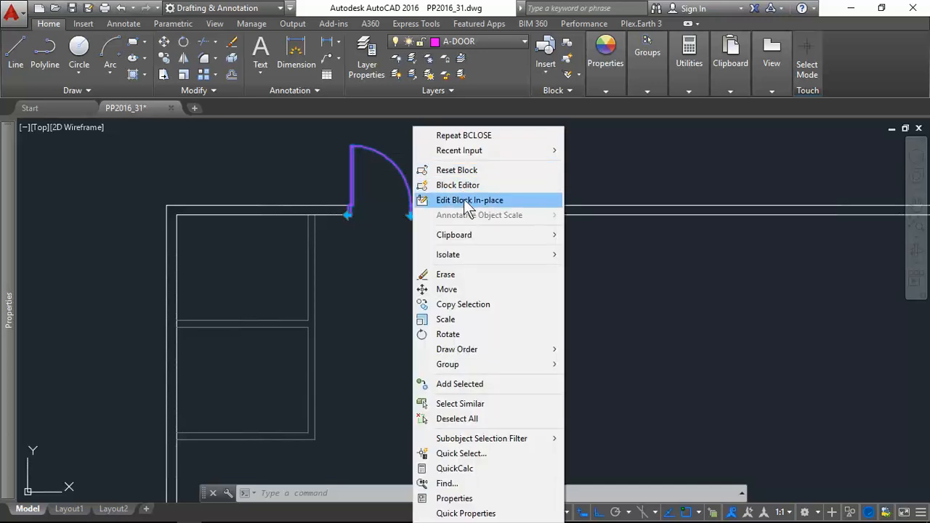
click(466, 190)
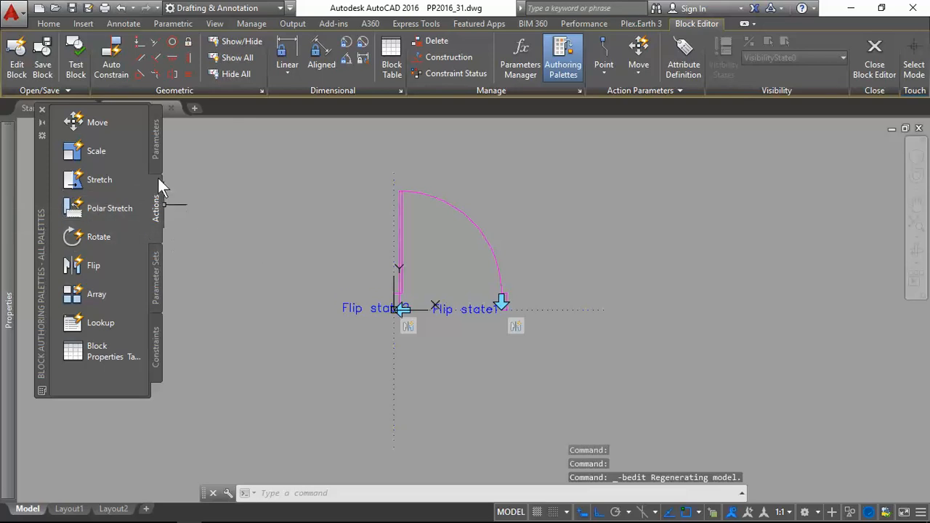
Add a Rotation parameter at the block's base point with a radius of about 200 mm and a default angle of 0
click(155, 154)
click(86, 237)
scroll(392, 312, up, 5)
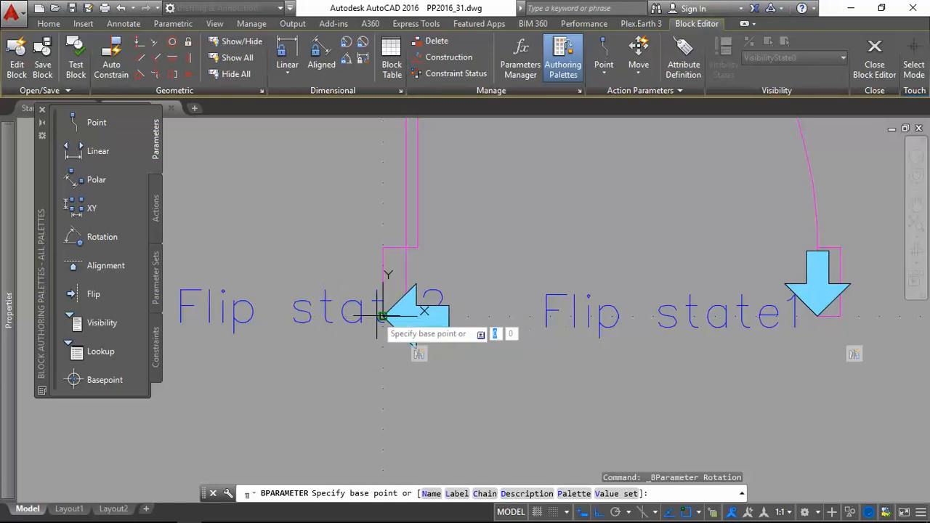
click(383, 317)
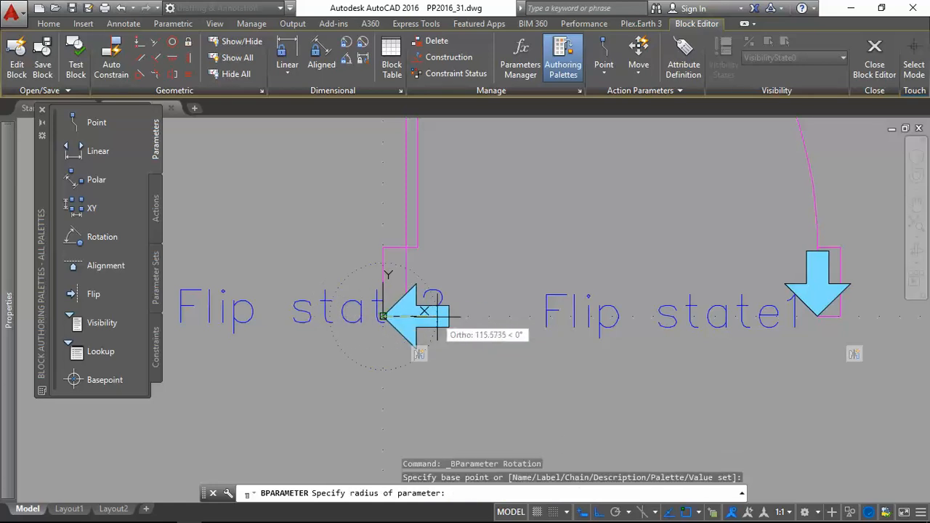
click(477, 317)
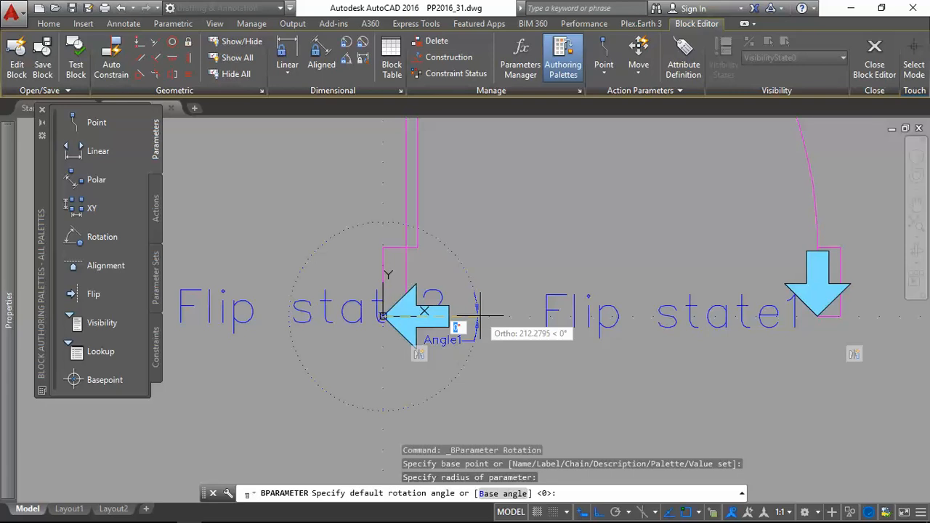
click(478, 317)
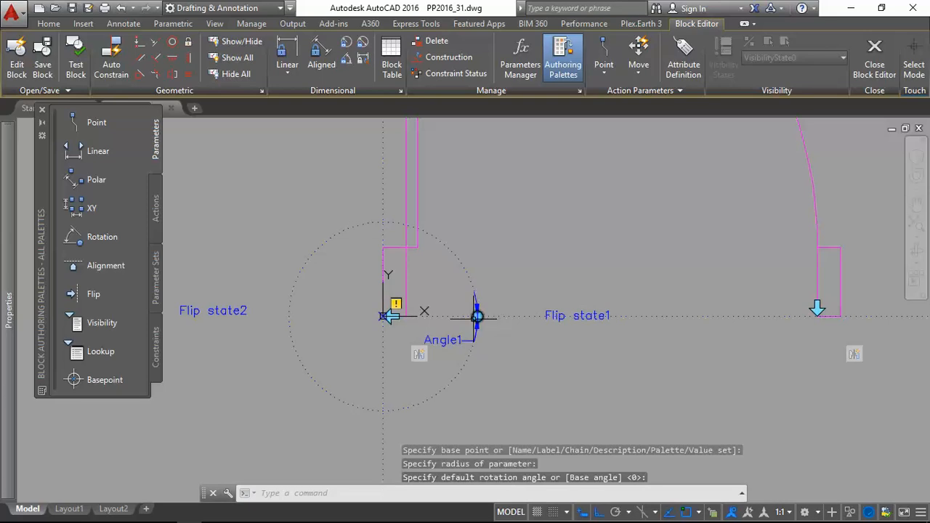
key(Return)
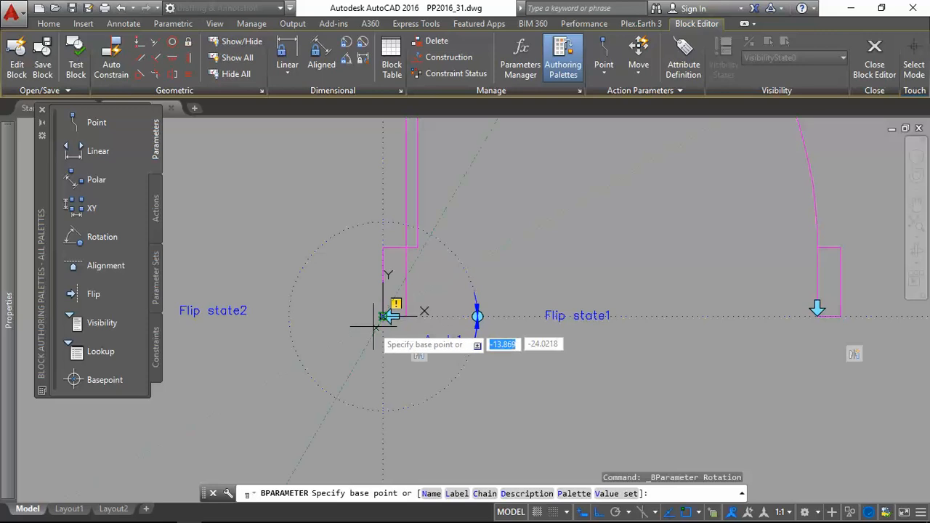
key(Escape)
Attach a Rotate action to the rotation parameter, selecting the door, both frames and all the block's parameters
click(155, 220)
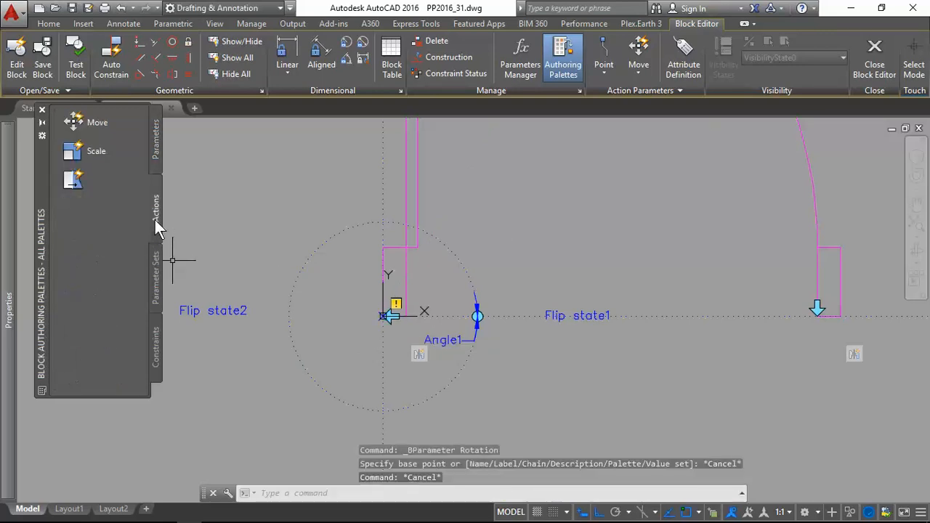
click(85, 237)
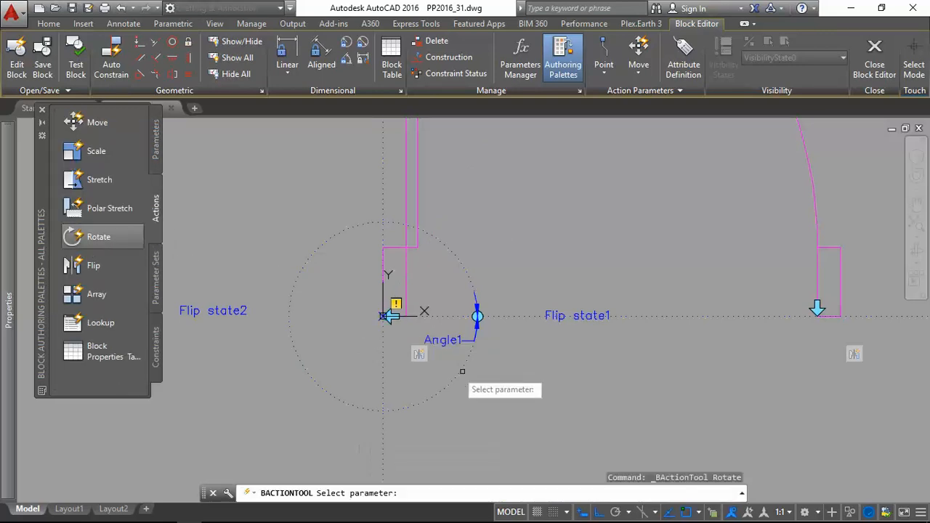
click(477, 317)
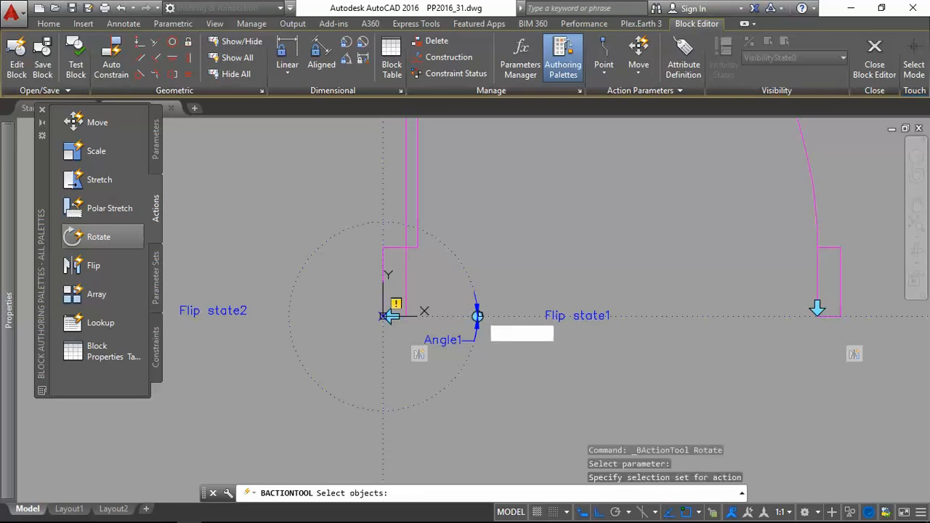
scroll(453, 341, down, 6)
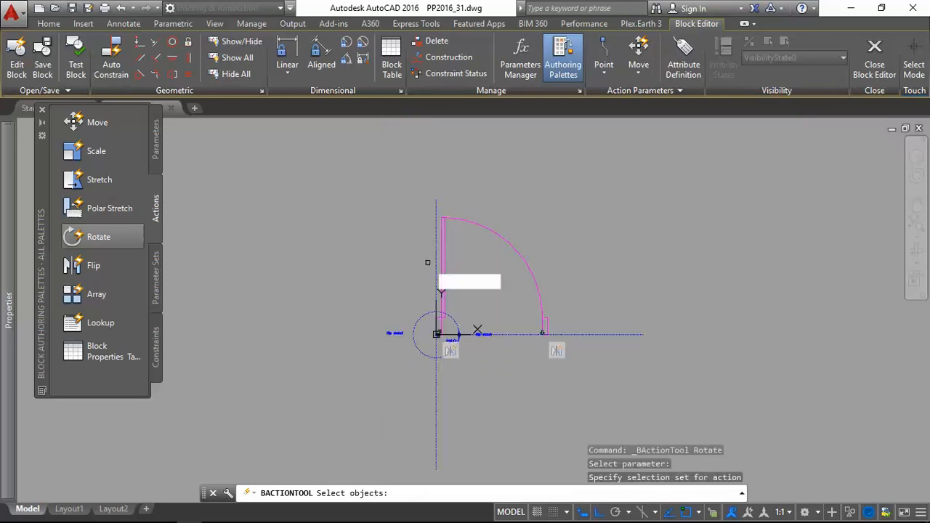
click(370, 180)
click(559, 363)
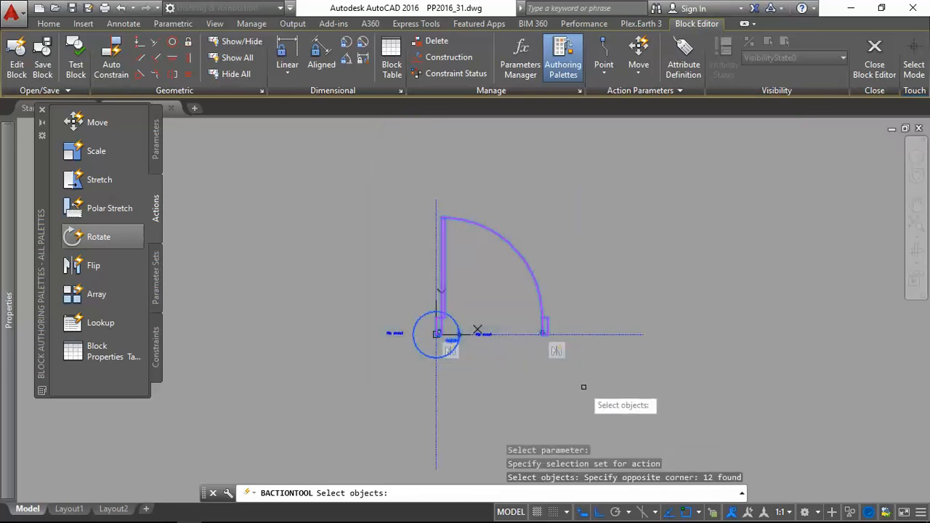
key(Return)
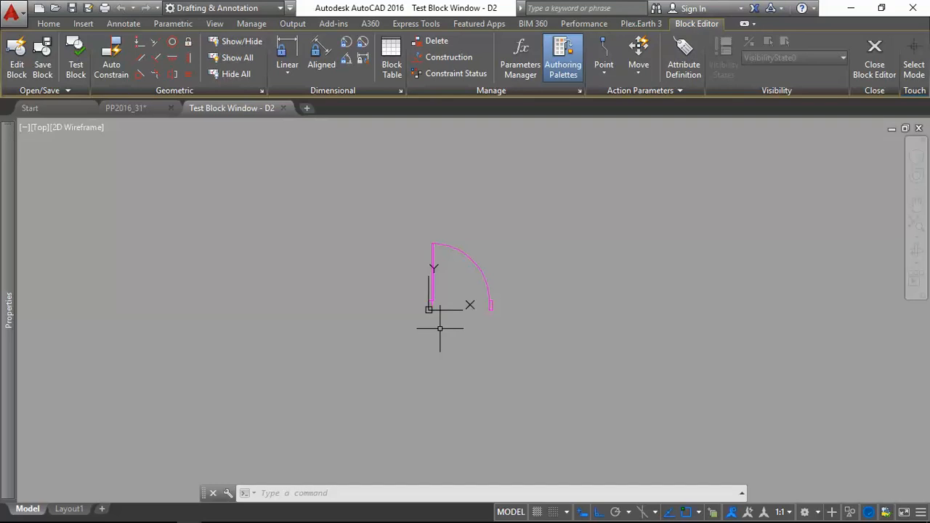
Test the rotation grip of block D2 in the test window, cancel the rotation and close the window
click(463, 269)
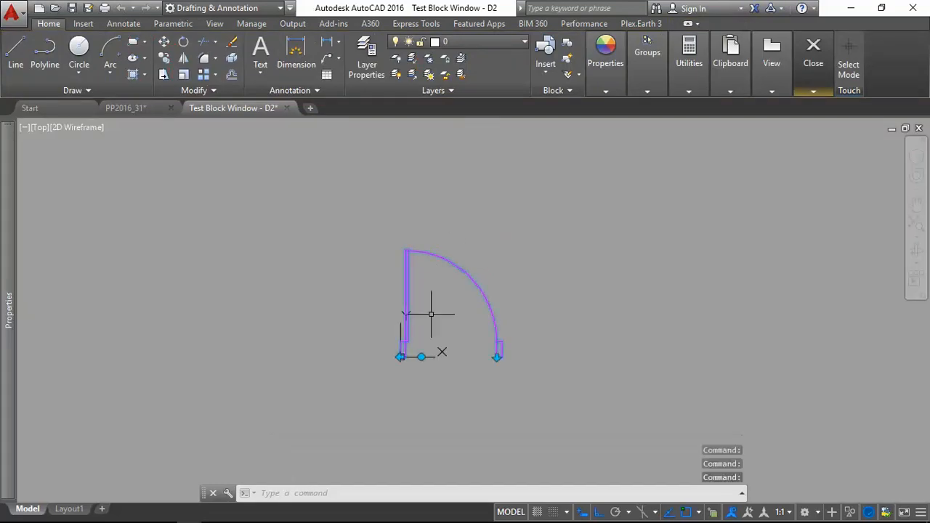
click(422, 357)
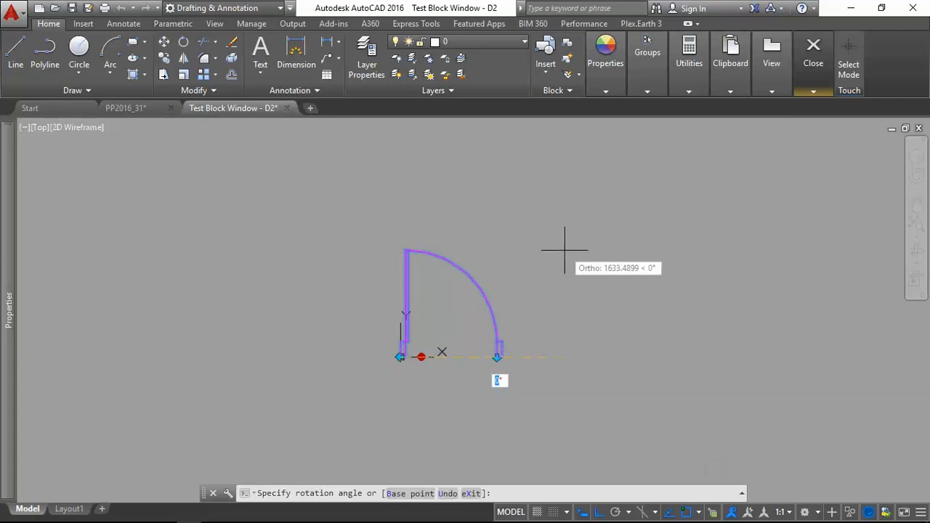
key(Escape)
key(Escape)
key(Escape)
click(813, 85)
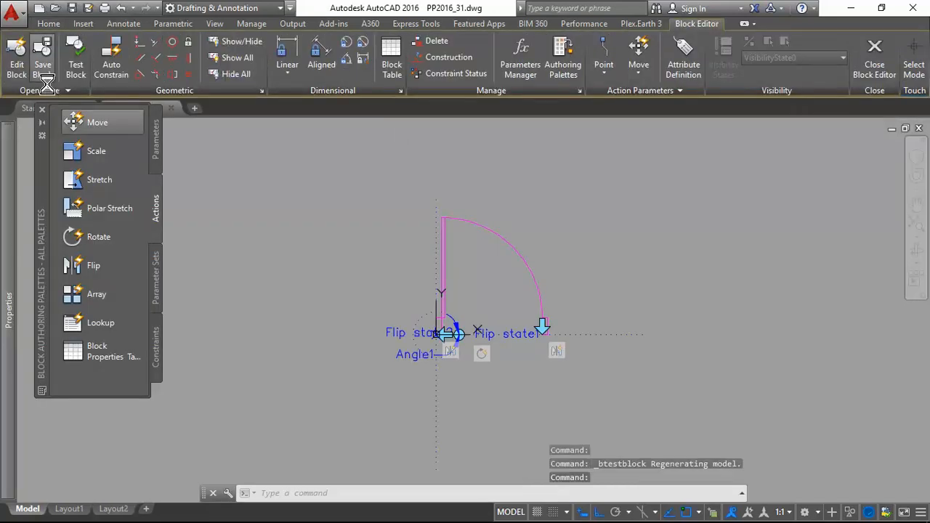
Save block D2 with its rotation parameter and action, and close the block editor
click(45, 80)
click(397, 248)
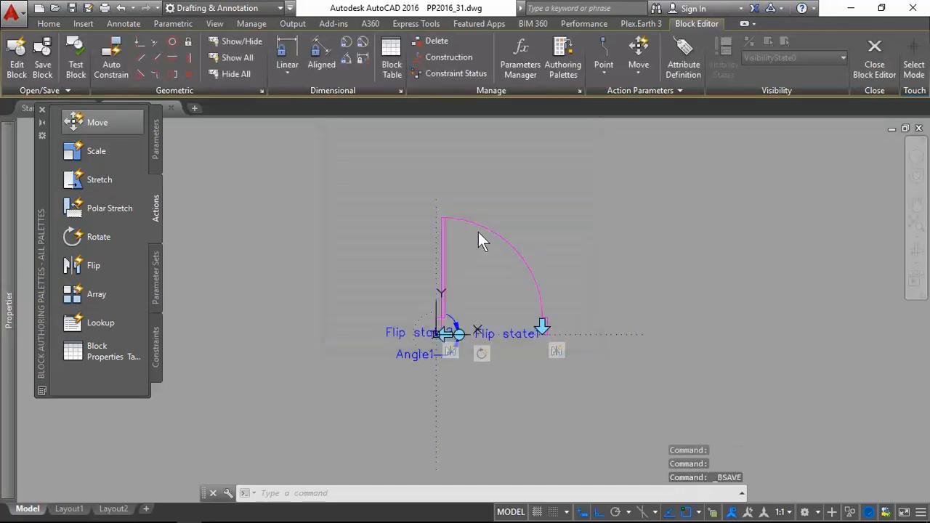
mouse_move(14, 141)
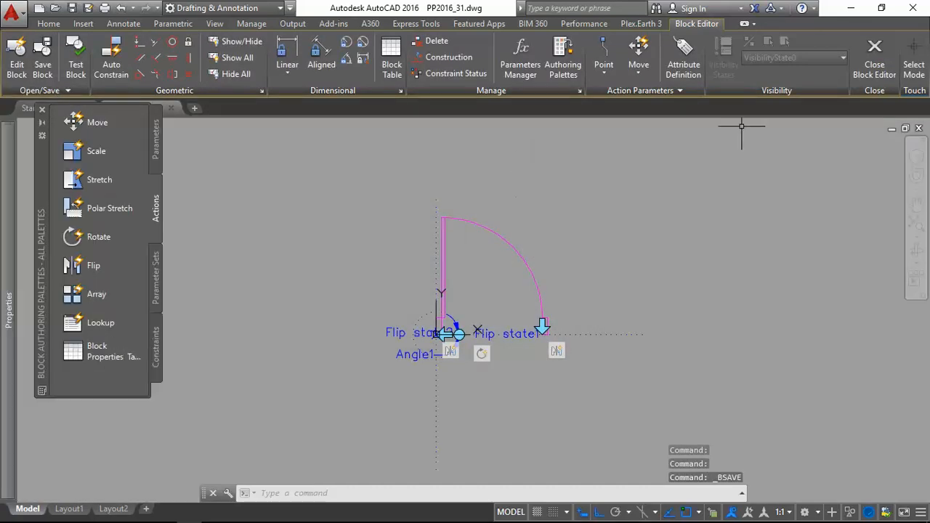
click(875, 59)
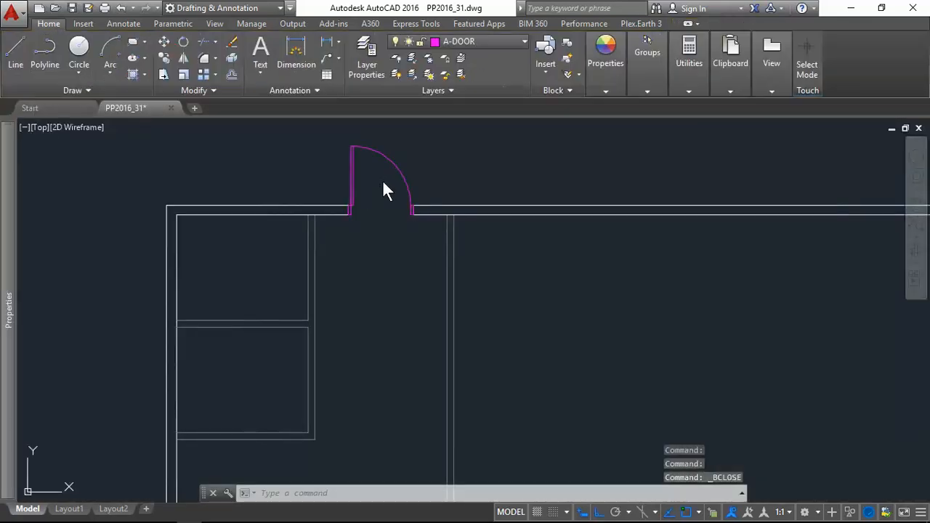
Copy the D2 door horizontally about 16,100 mm to a free spot right of the building, and select the copy
scroll(382, 179, down, 4)
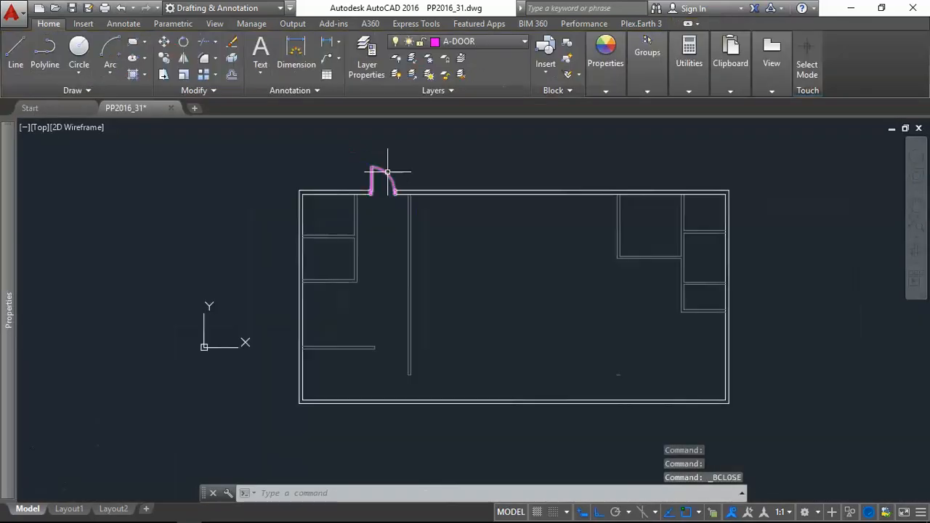
click(165, 59)
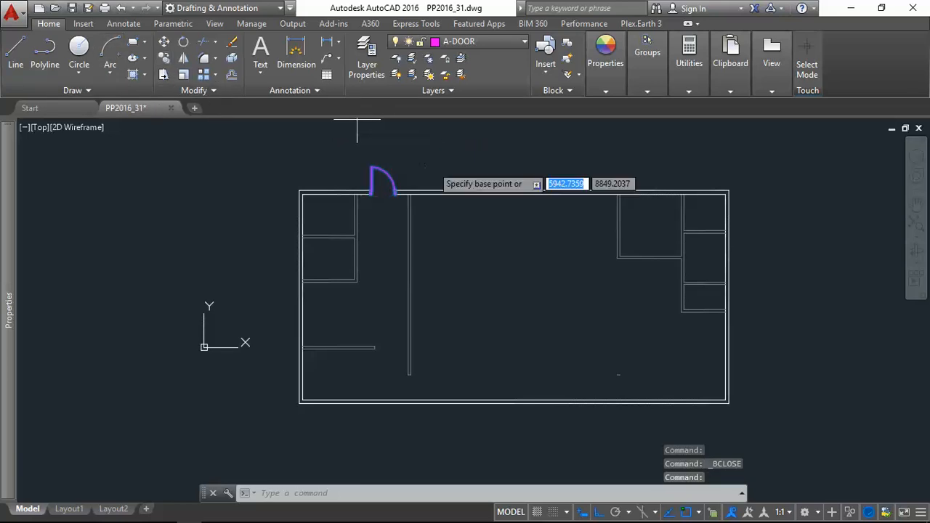
click(426, 152)
click(840, 151)
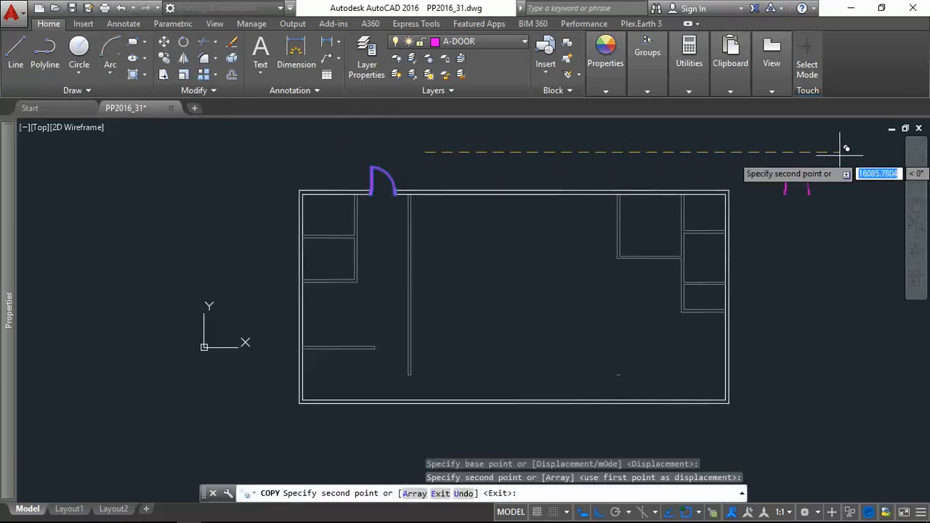
key(Escape)
click(806, 179)
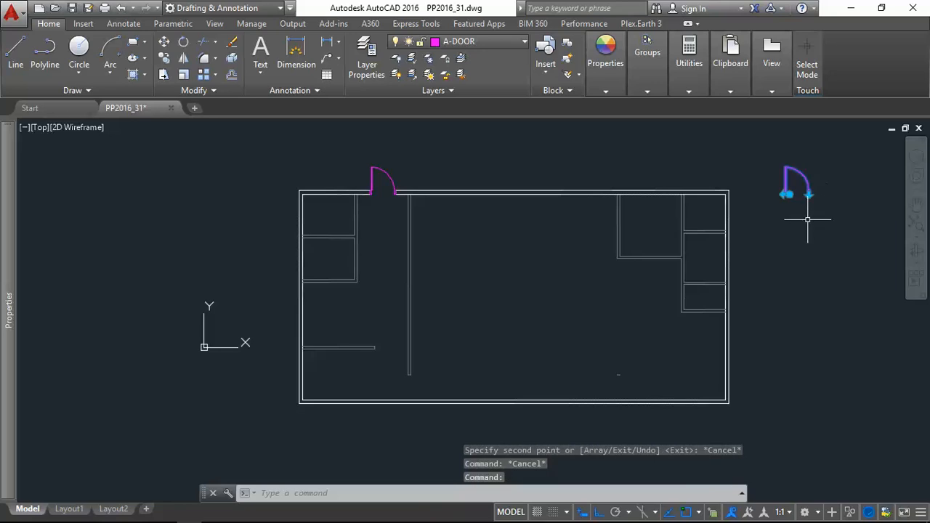
Rotate the selected D2 door copy 90 degrees clockwise using its rotation parameter
scroll(797, 196, up, 4)
click(773, 186)
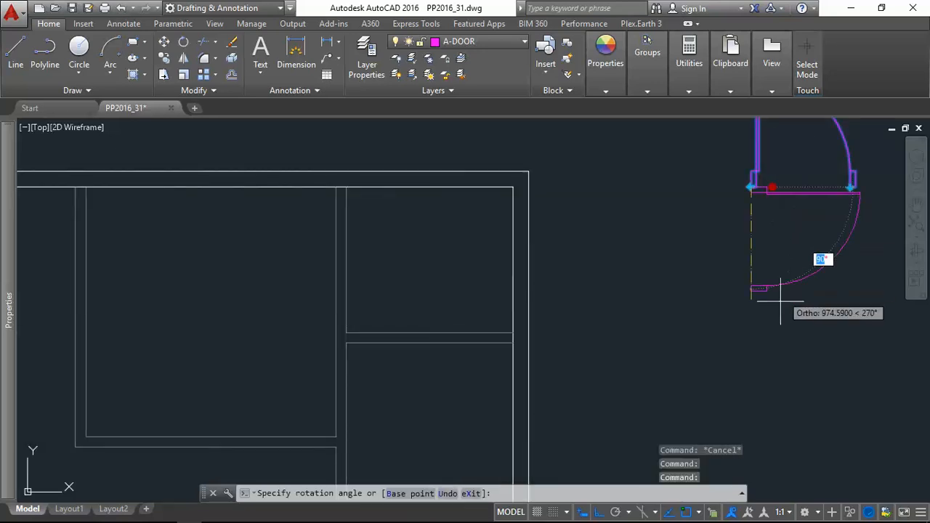
click(784, 332)
key(Escape)
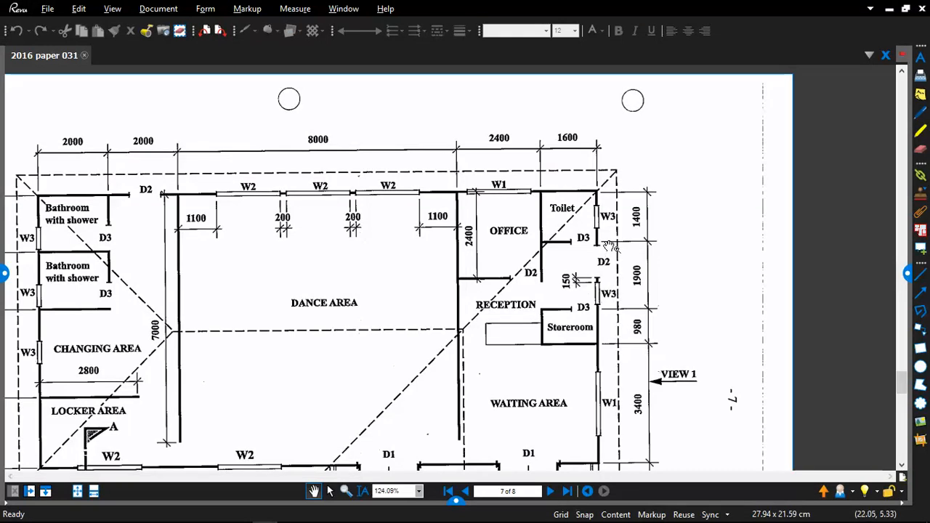
Switch to the exam paper in Revu and examine D2's location in the toilet-side external wall and the door and window specifications
scroll(611, 261, up, 2)
drag(607, 293, 592, 253)
scroll(593, 255, up, 1)
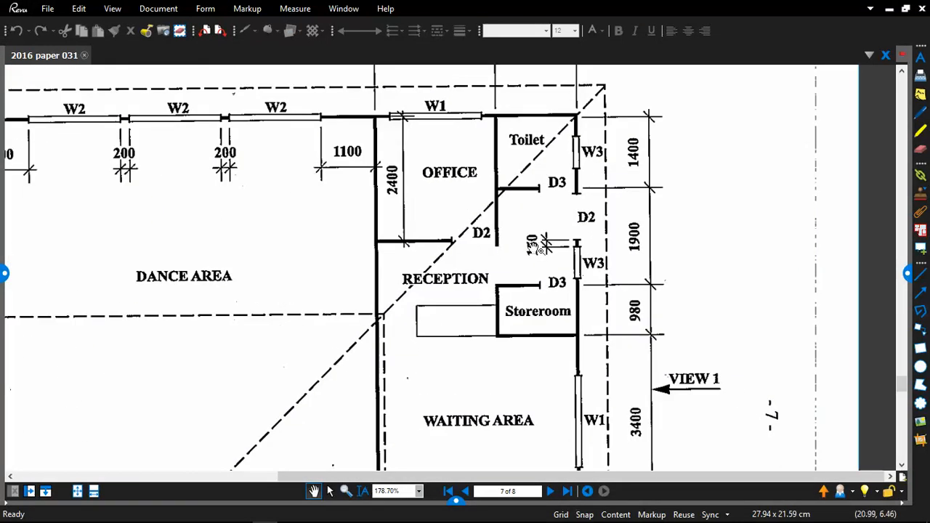
scroll(545, 249, up, 1)
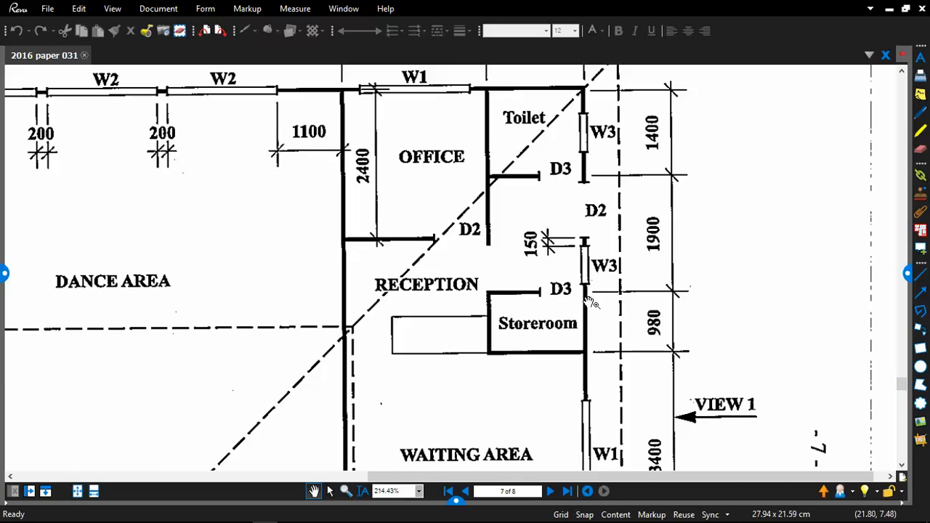
click(466, 492)
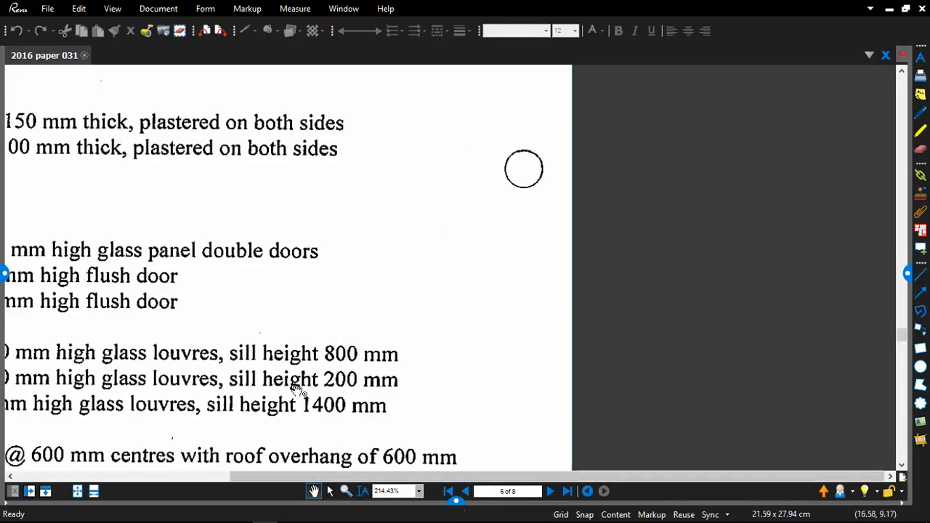
click(92, 492)
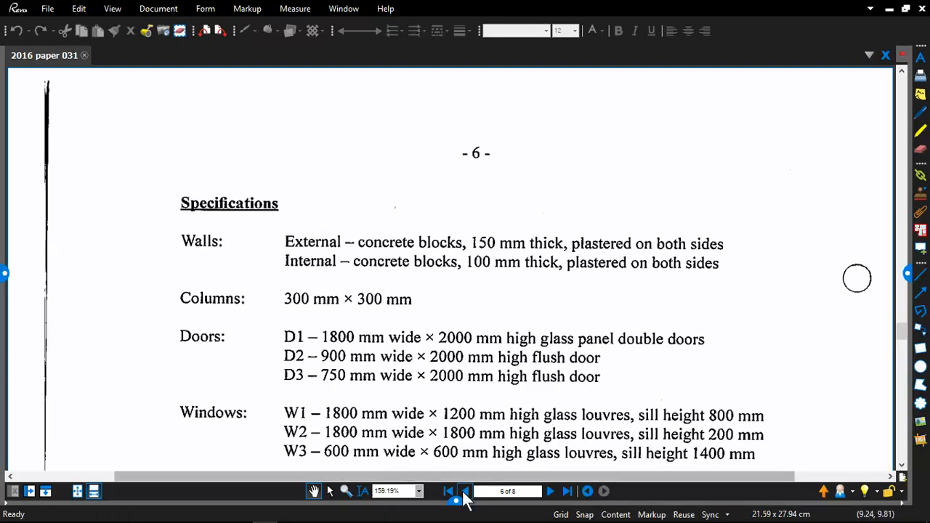
click(551, 491)
scroll(709, 290, up, 1)
scroll(714, 301, down, 1)
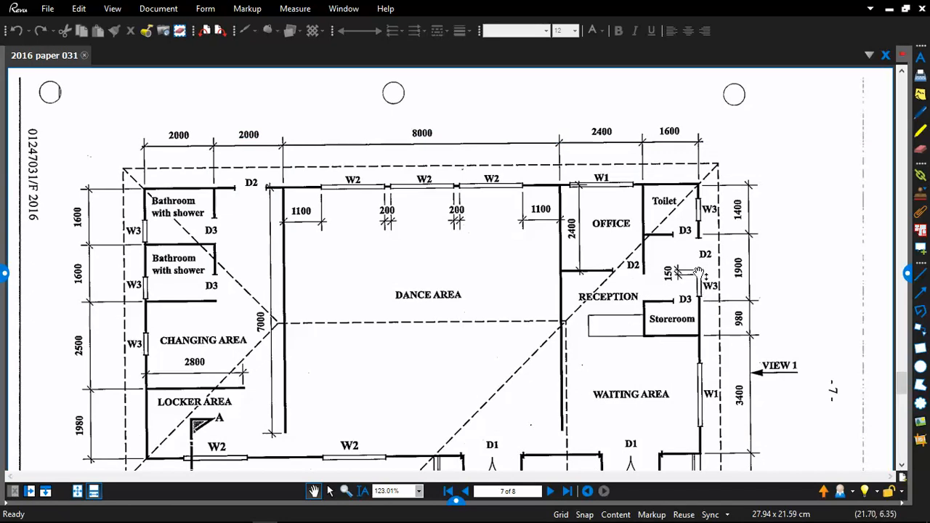
In AutoCAD, draw a horizontal line about 2,340 mm long outward from the external wall's inner face, starting 750 mm above the storeroom's upper wall
key(alt+Tab)
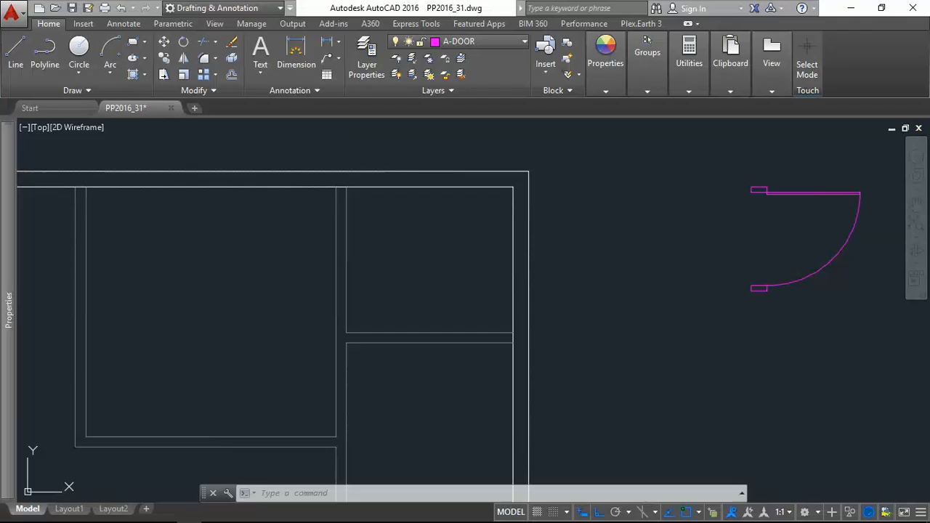
click(18, 64)
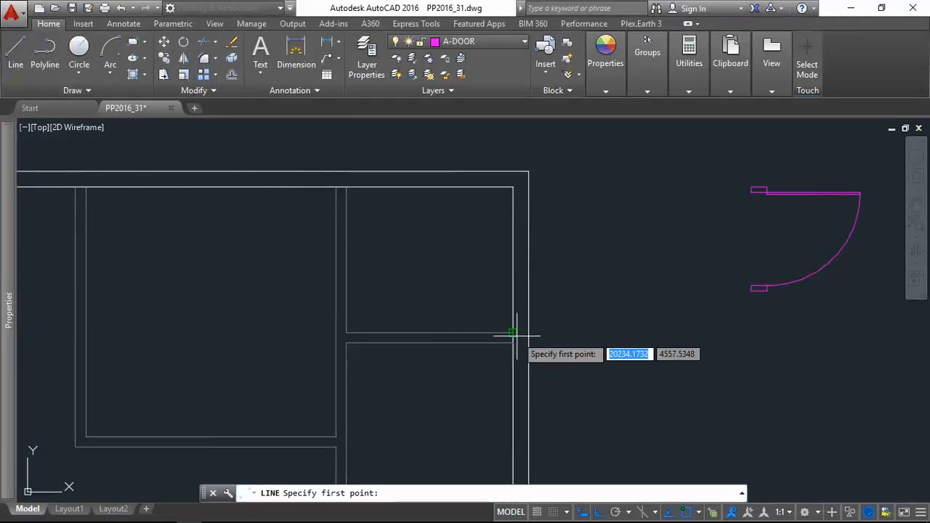
key(alt+Tab)
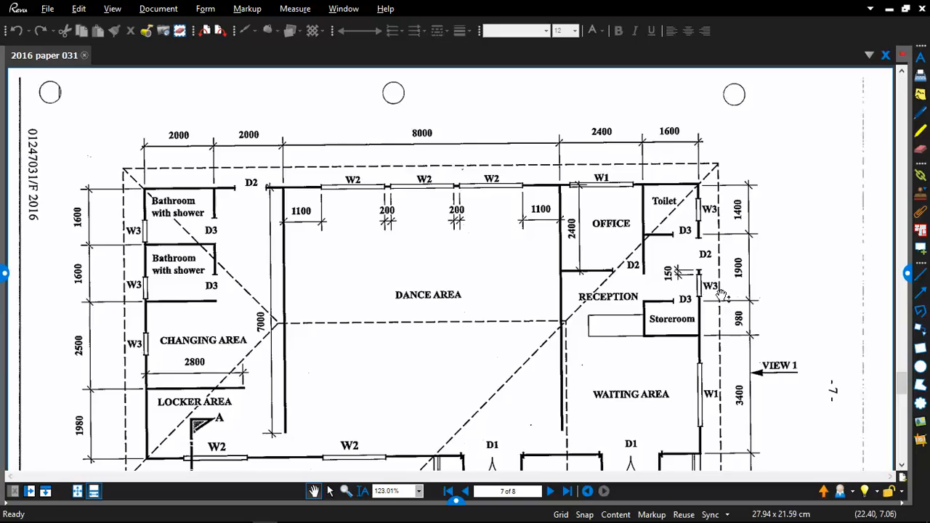
key(alt+Tab)
scroll(554, 363, down, 2)
middle_drag(572, 405, 567, 332)
scroll(543, 355, up, 2)
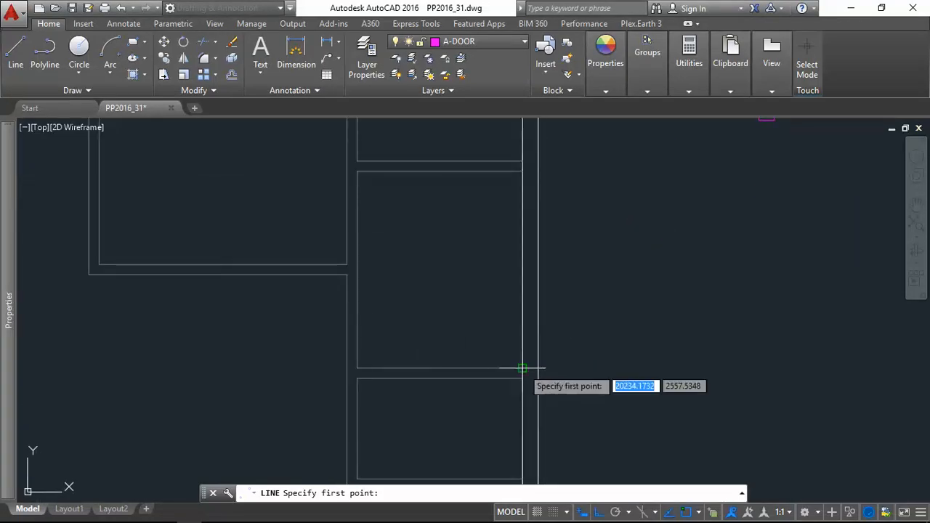
shift+right_click(524, 370)
click(559, 50)
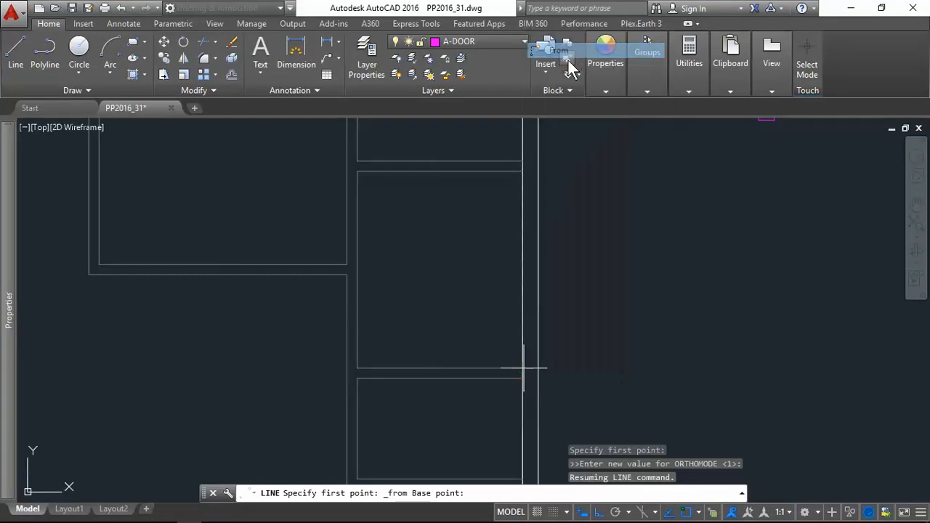
click(523, 370)
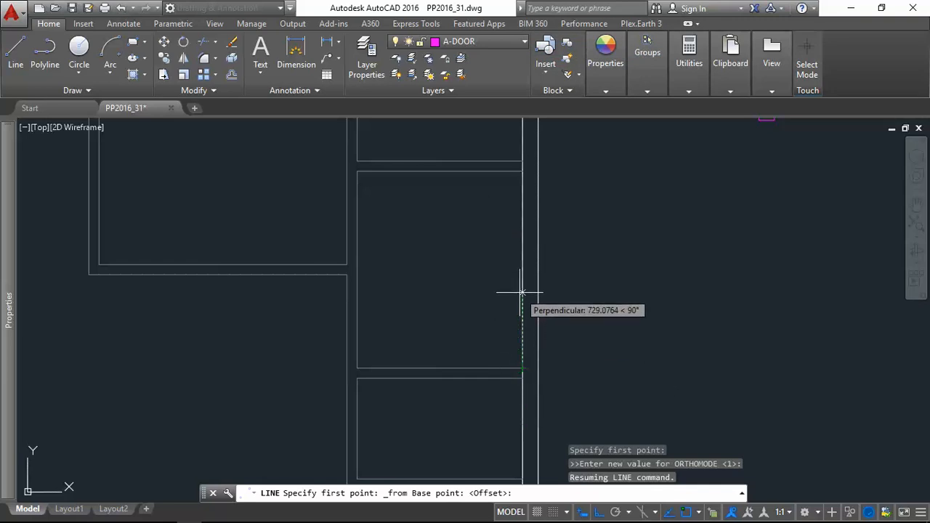
text(750)
key(Return)
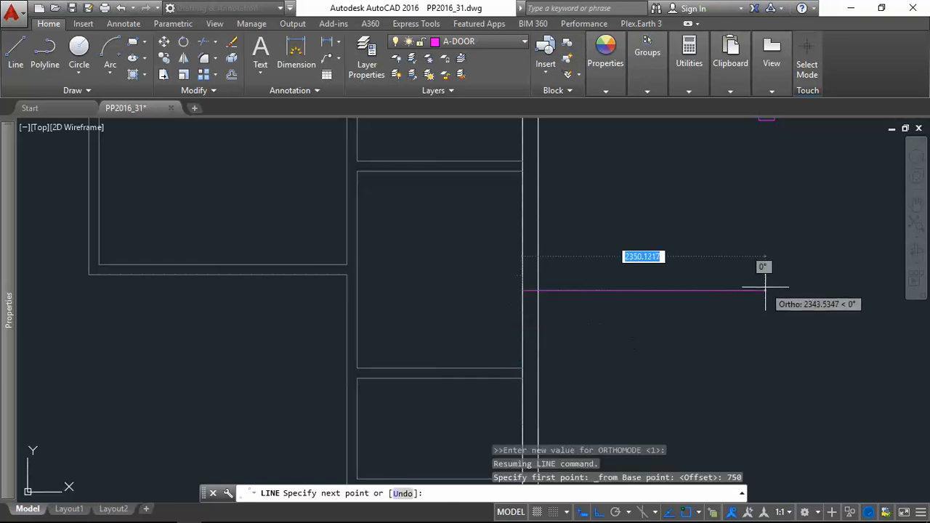
key(Escape)
key(Escape)
scroll(722, 340, down, 2)
scroll(734, 268, up, 1)
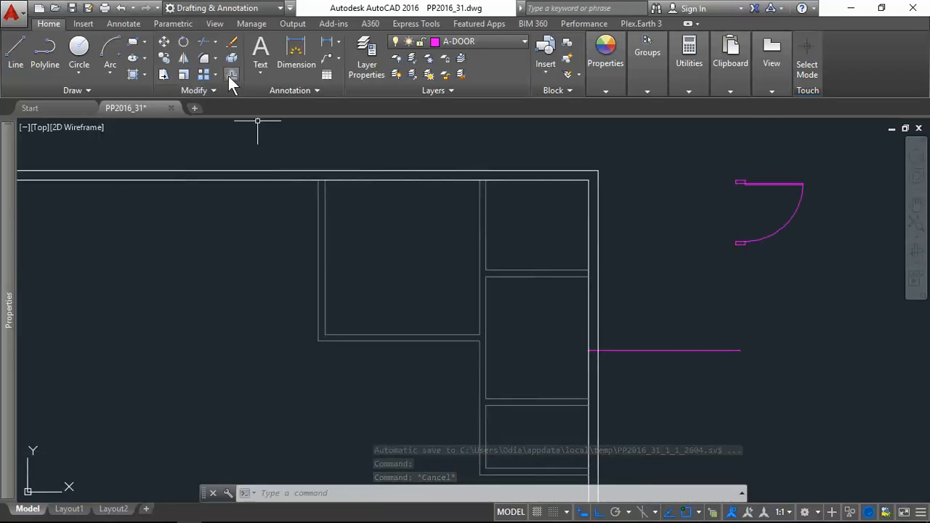
Offset the horizontal guide line 900 mm upward and delete the original line
click(230, 75)
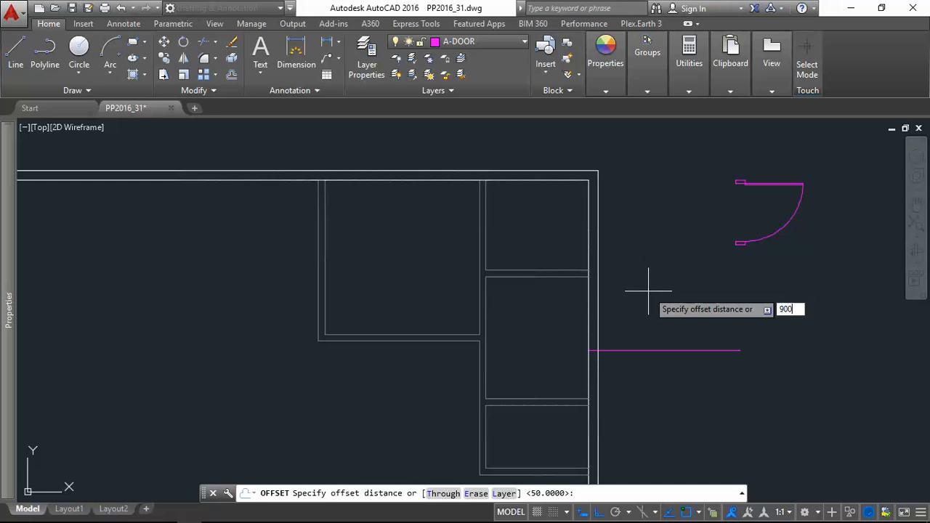
key(Return)
click(649, 351)
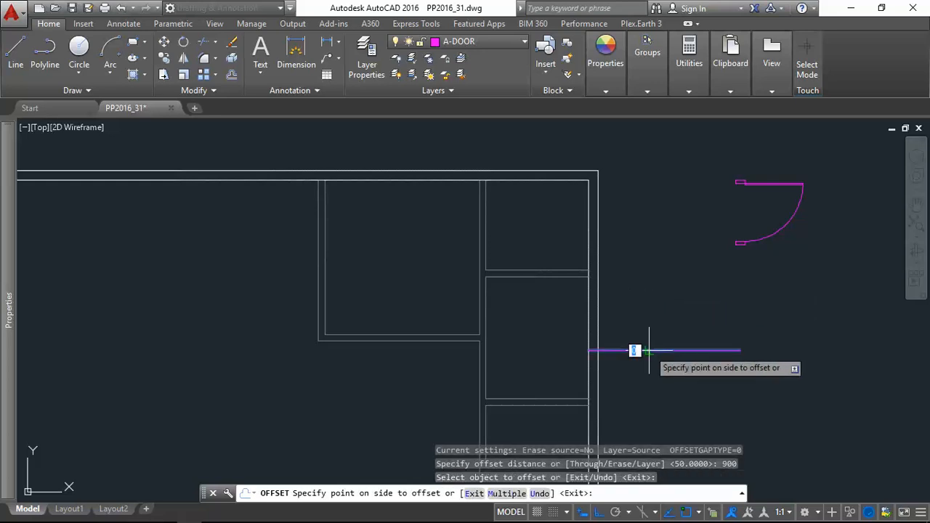
click(656, 298)
key(Escape)
key(Escape)
key(Escape)
click(697, 378)
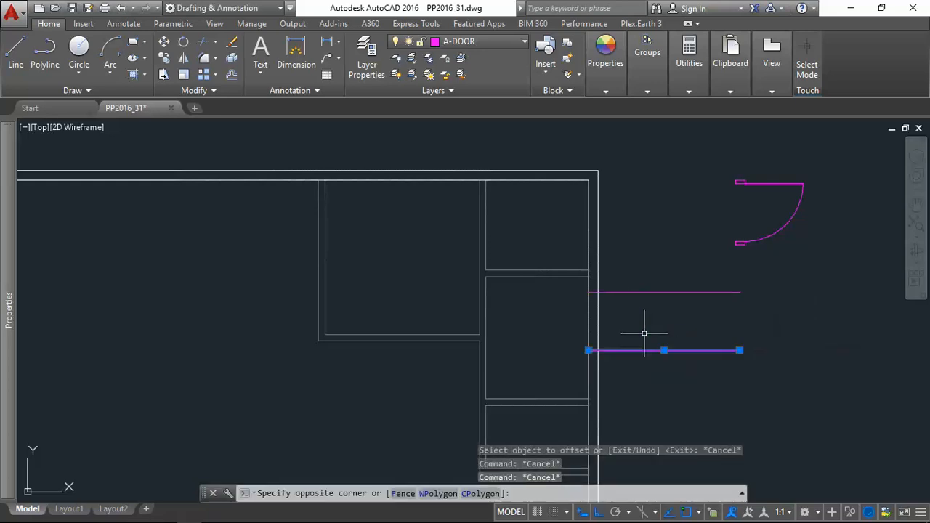
click(645, 333)
key(Delete)
Move the rotated D2 door by its upper frame's outer corner to the guide line's end on the wall's inner face
click(804, 177)
click(753, 240)
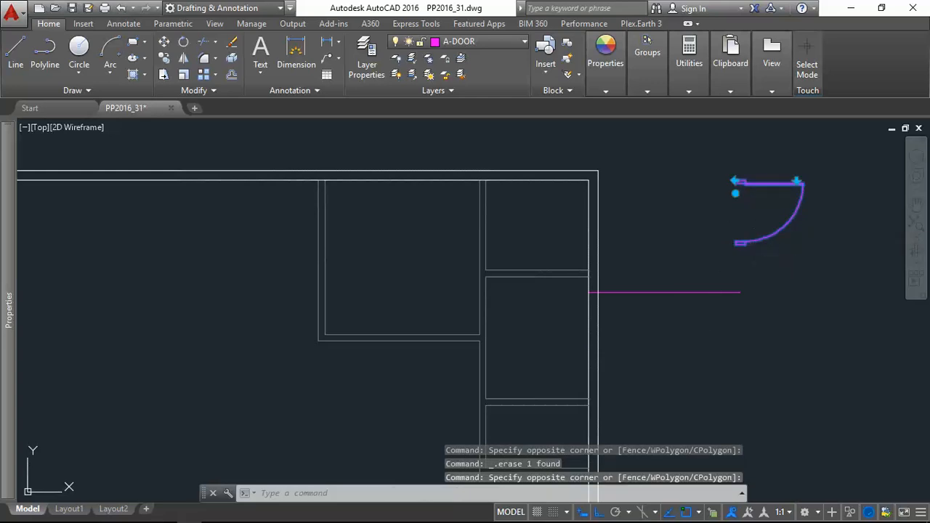
key(Return)
scroll(733, 206, up, 4)
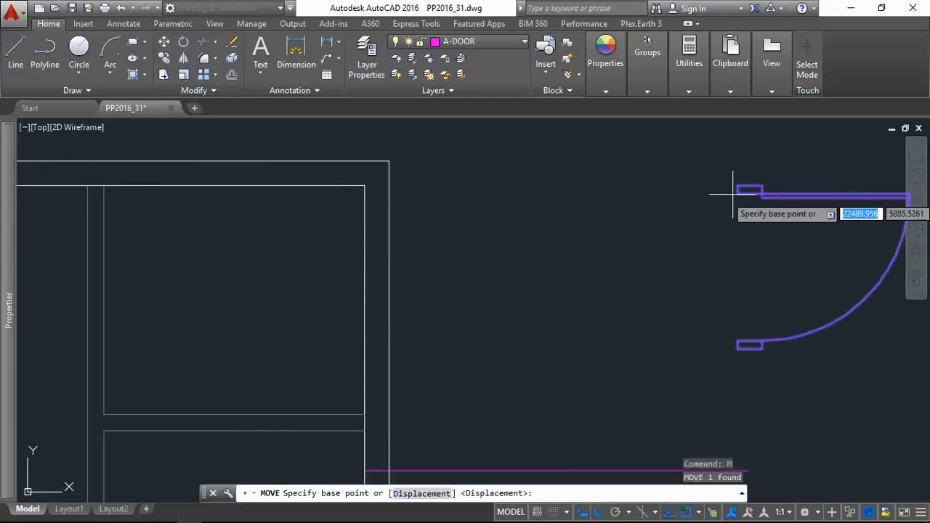
click(736, 191)
scroll(648, 266, down, 4)
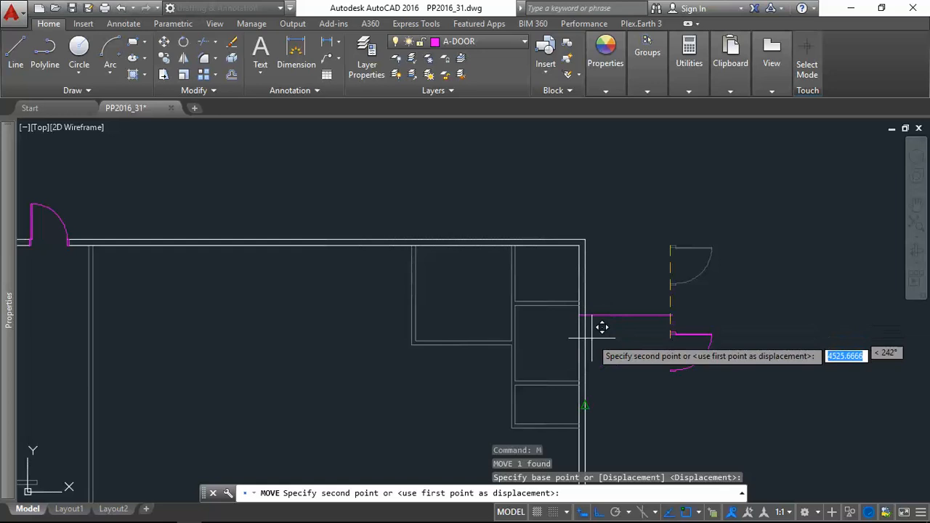
scroll(593, 305, up, 5)
click(551, 190)
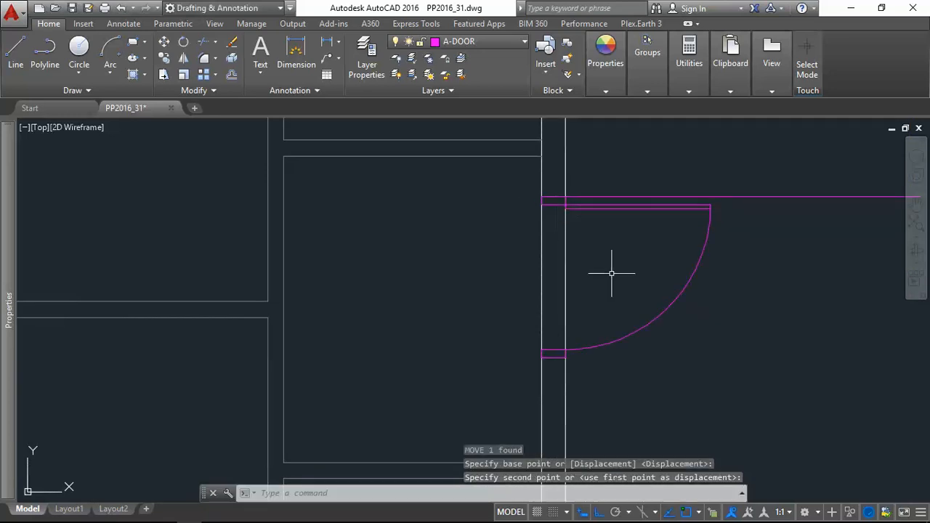
key(Escape)
key(Escape)
click(844, 220)
click(800, 168)
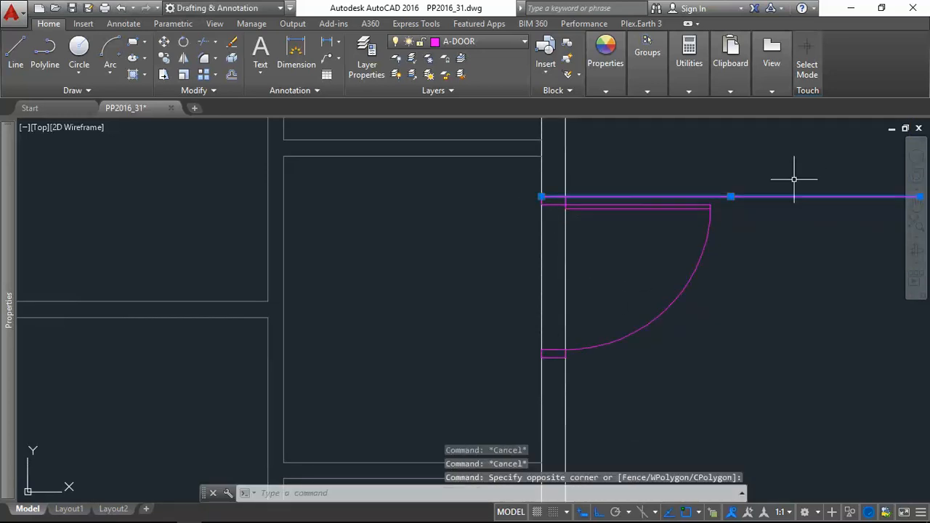
key(Delete)
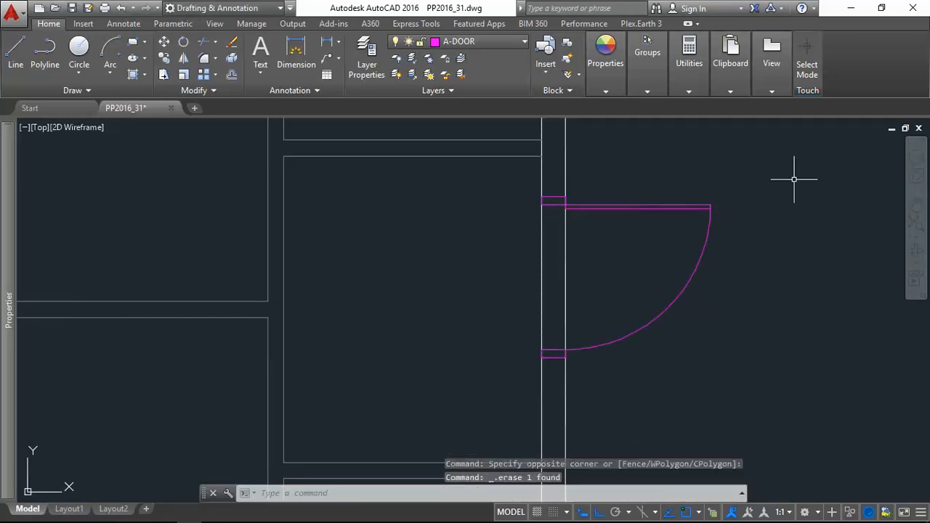
key(ctrl+z)
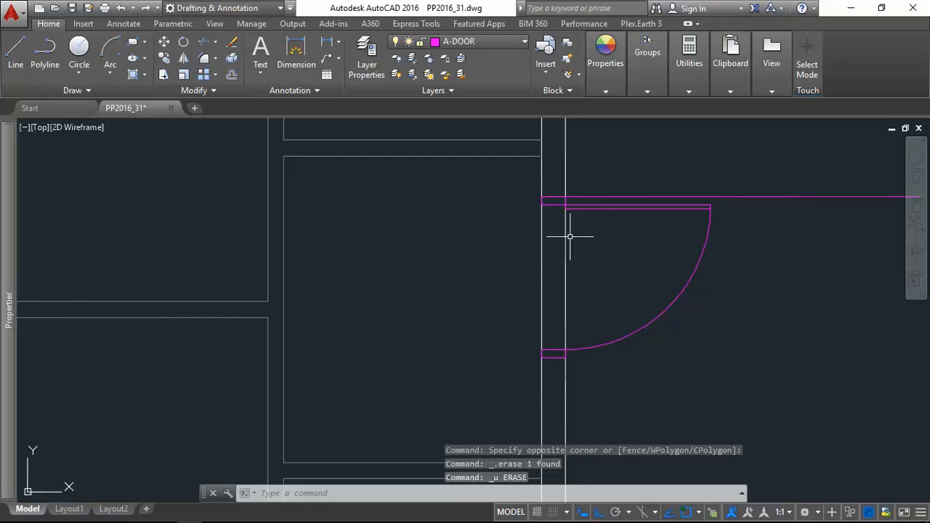
Move the D2 door slightly upward along the wall, towards aligning its upper frame's lower edge with the guide line
scroll(605, 233, up, 2)
click(756, 346)
click(704, 317)
text(m)
key(Return)
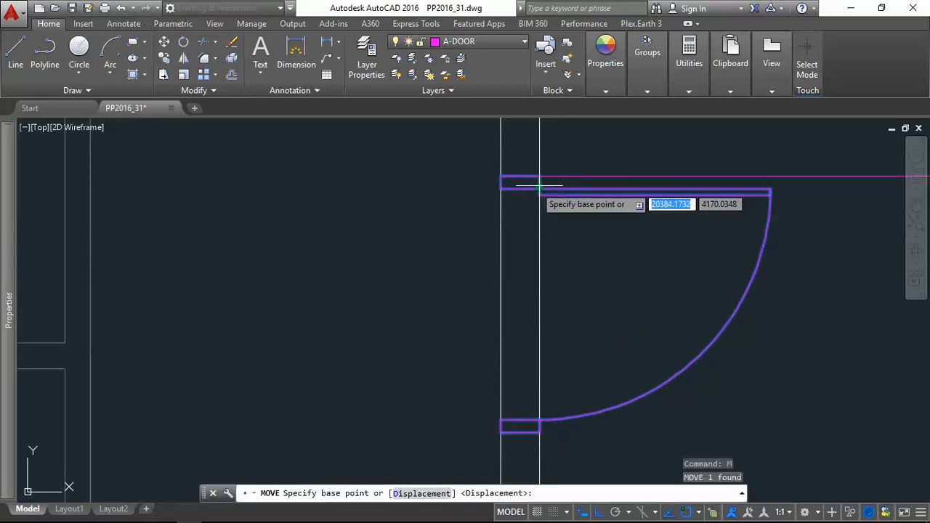
click(539, 188)
click(539, 178)
key(Escape)
key(Escape)
click(836, 203)
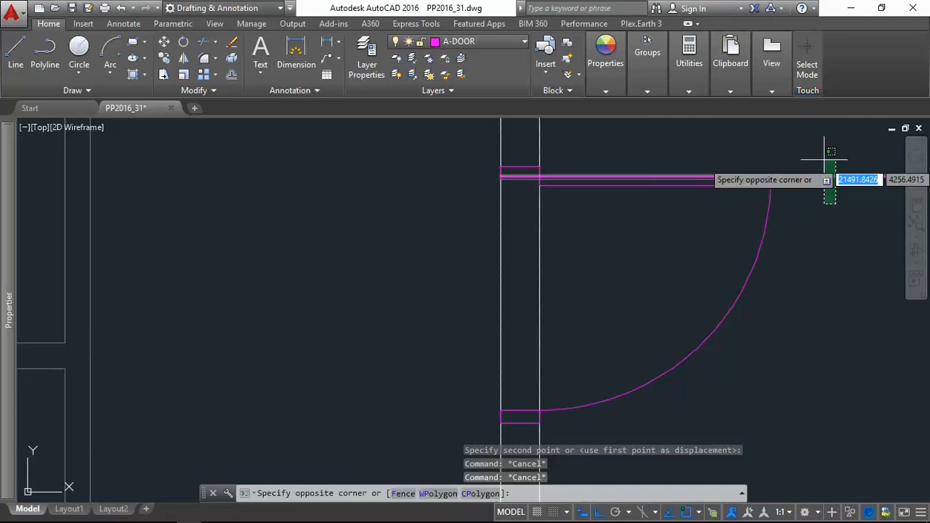
click(815, 157)
key(Escape)
Move the D2 door another 12.5 mm upward to put its upper frame's lower edge on the guide line
scroll(546, 175, up, 5)
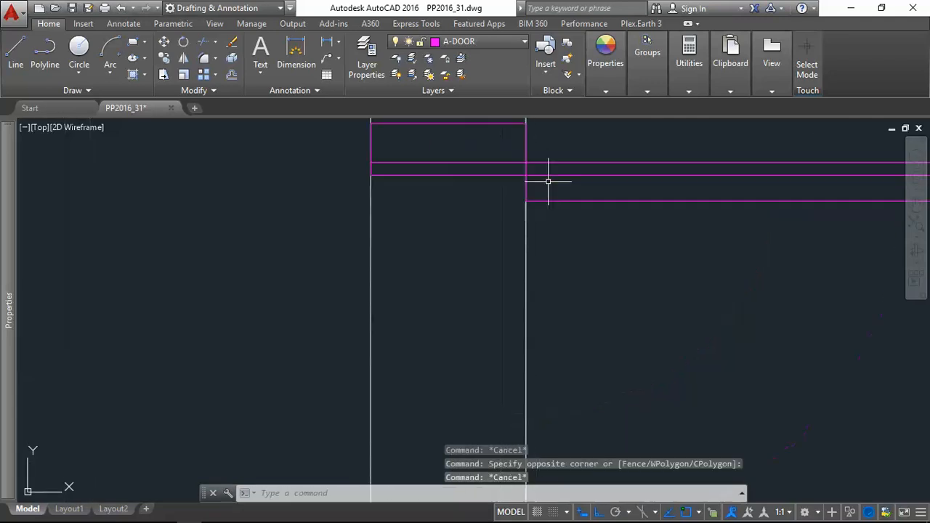
click(586, 201)
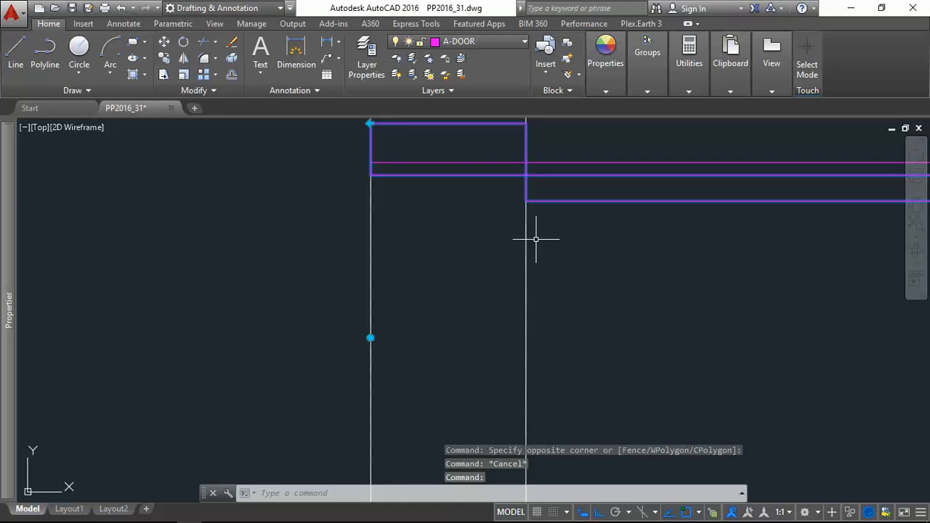
text(m)
key(Return)
click(526, 175)
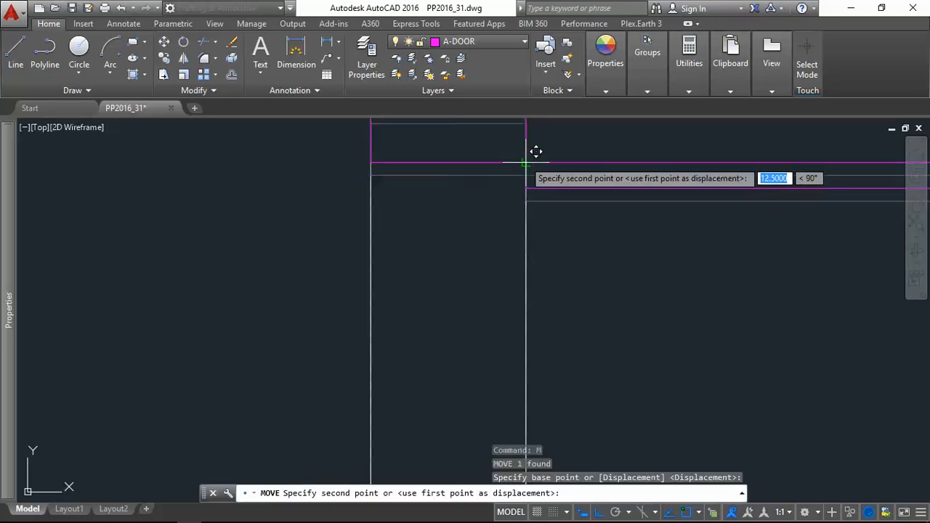
scroll(531, 207, down, 5)
key(Escape)
key(Escape)
Delete the horizontal guide line that runs through the D2 door
click(849, 247)
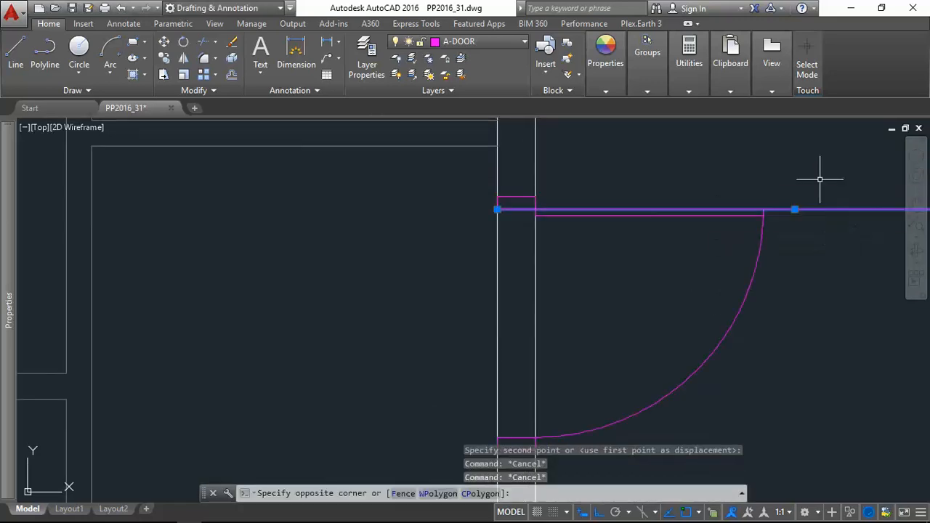
click(820, 179)
key(Delete)
scroll(509, 326, down, 3)
scroll(556, 300, up, 3)
click(581, 216)
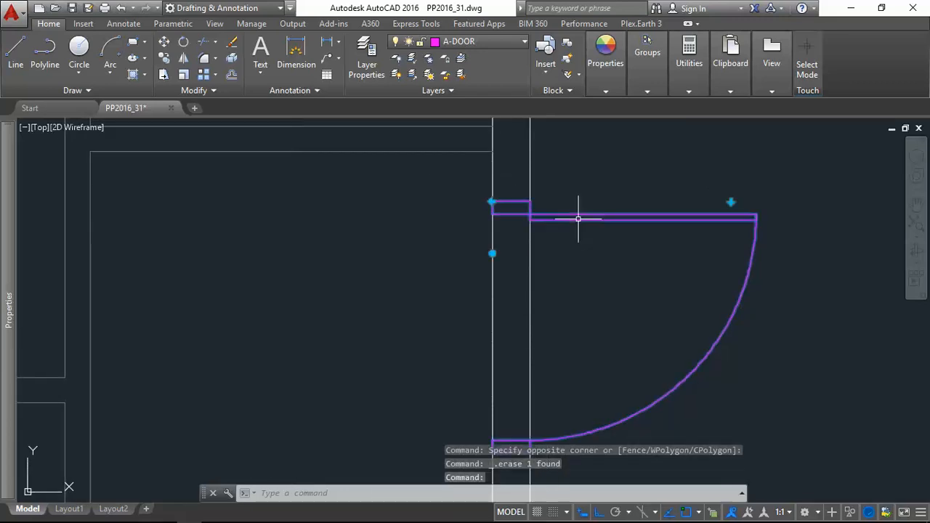
text(tr)
key(Return)
click(564, 322)
click(476, 317)
key(Return)
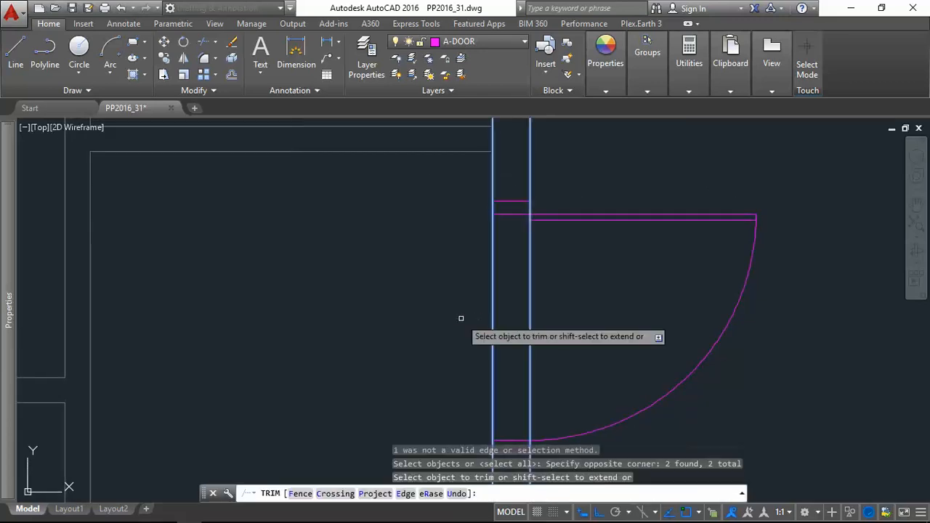
key(Escape)
key(Escape)
click(640, 258)
click(617, 208)
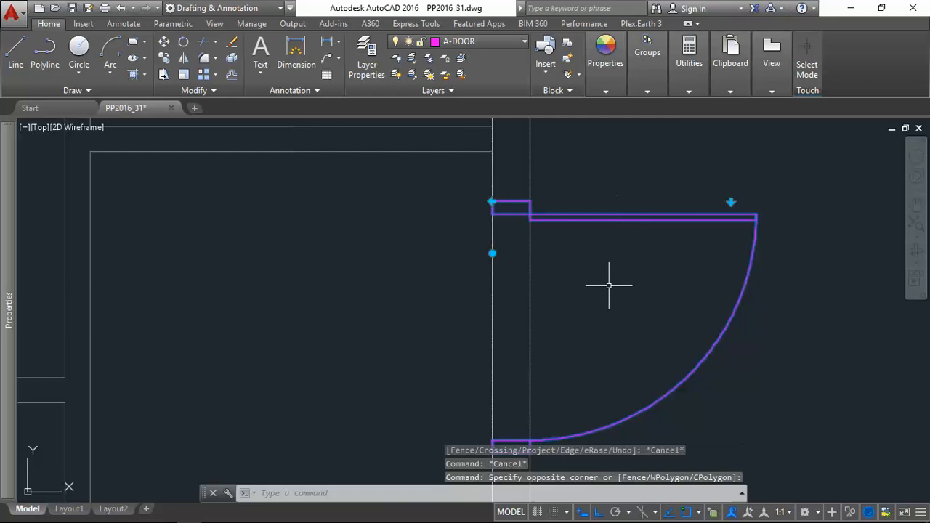
text(r)
key(Return)
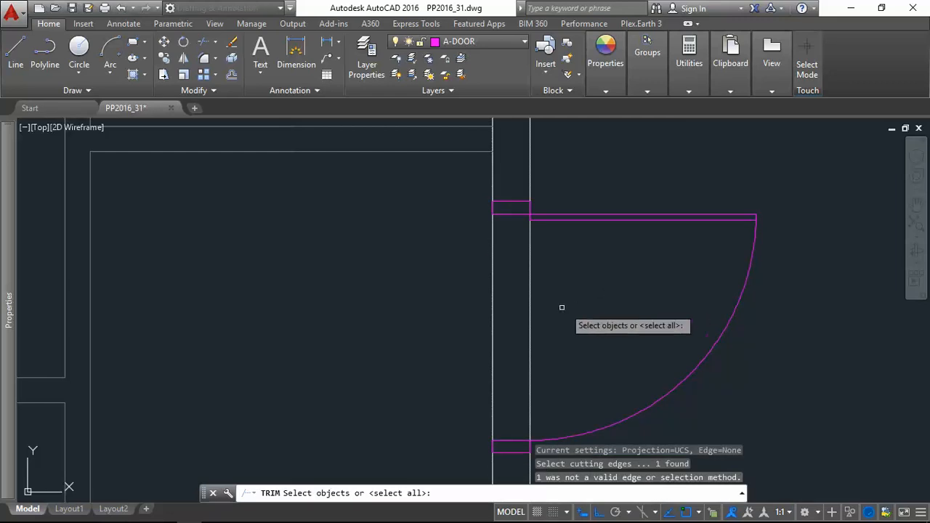
key(Escape)
key(Escape)
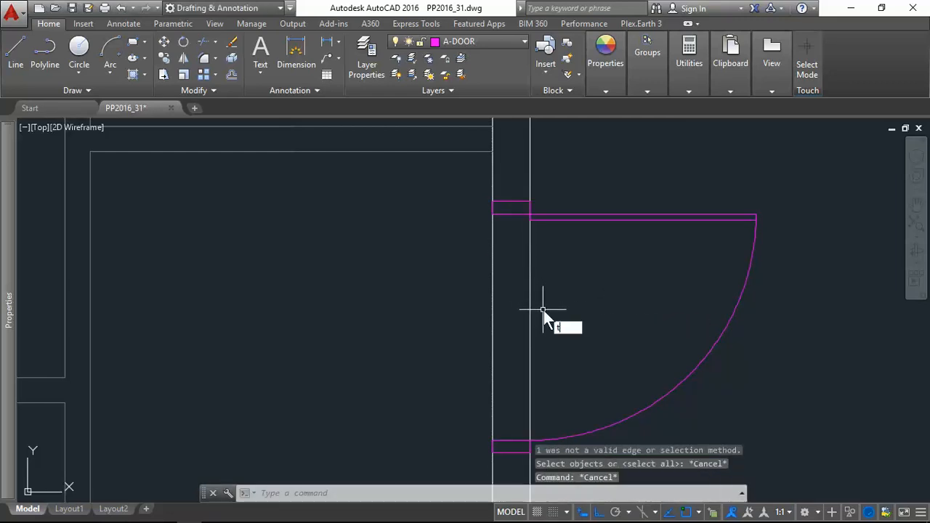
Trim both right external wall lines out of the D2 door opening, using all objects as cutting edges
key(Return)
key(Return)
click(580, 333)
click(378, 320)
scroll(525, 287, down, 1)
scroll(544, 328, down, 2)
key(Escape)
Stretch the outer wall line's end below the D2 door to the lower frame's outer edge
scroll(525, 363, up, 3)
click(525, 366)
click(525, 319)
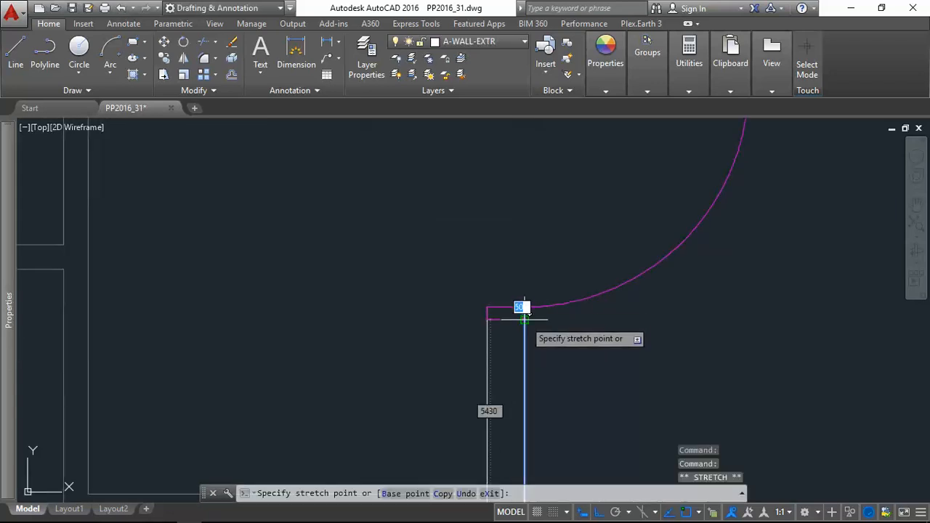
key(Escape)
Stretch the outer wall line's end above the D2 door back to the upper frame's outer edge
middle_drag(540, 246, 545, 419)
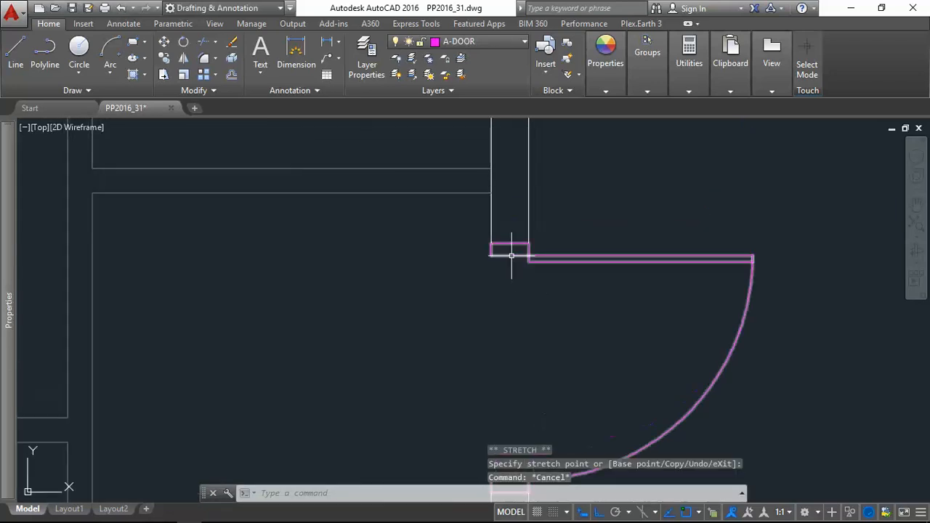
click(529, 218)
click(529, 258)
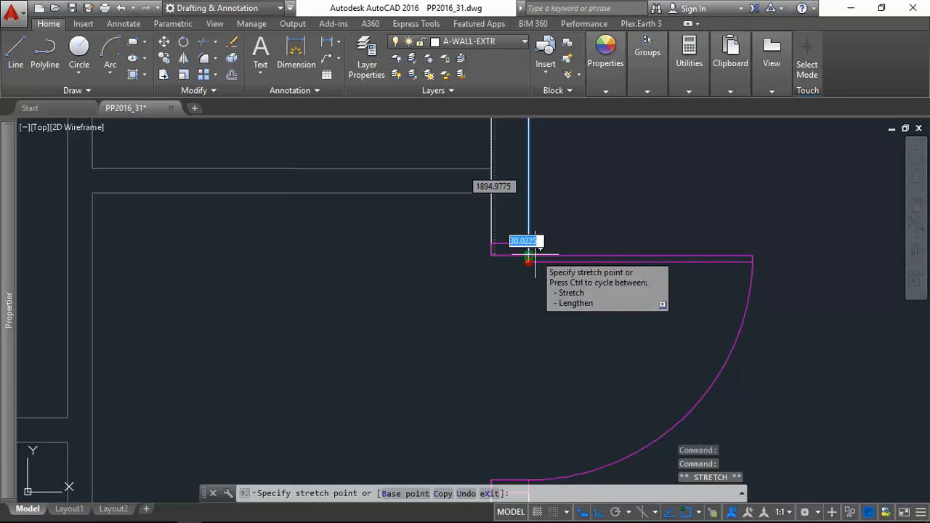
key(Escape)
click(528, 255)
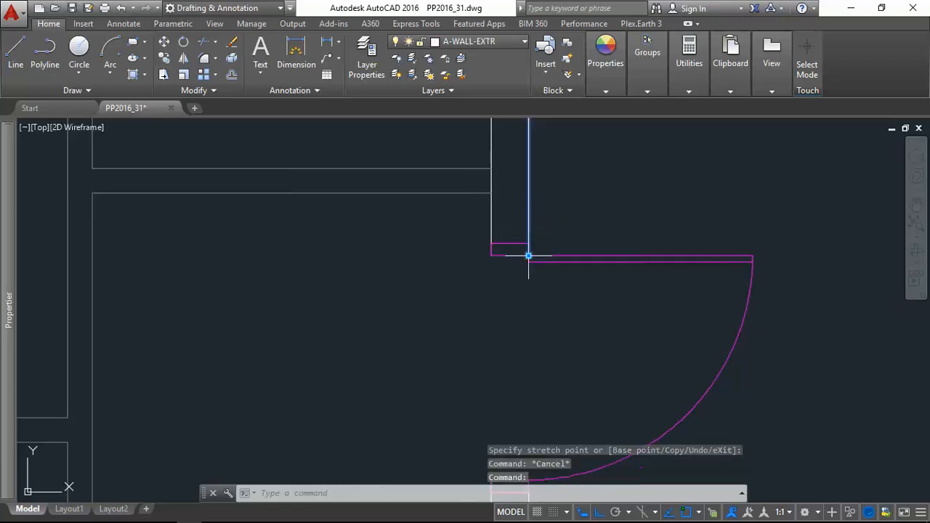
click(529, 255)
key(Escape)
key(Escape)
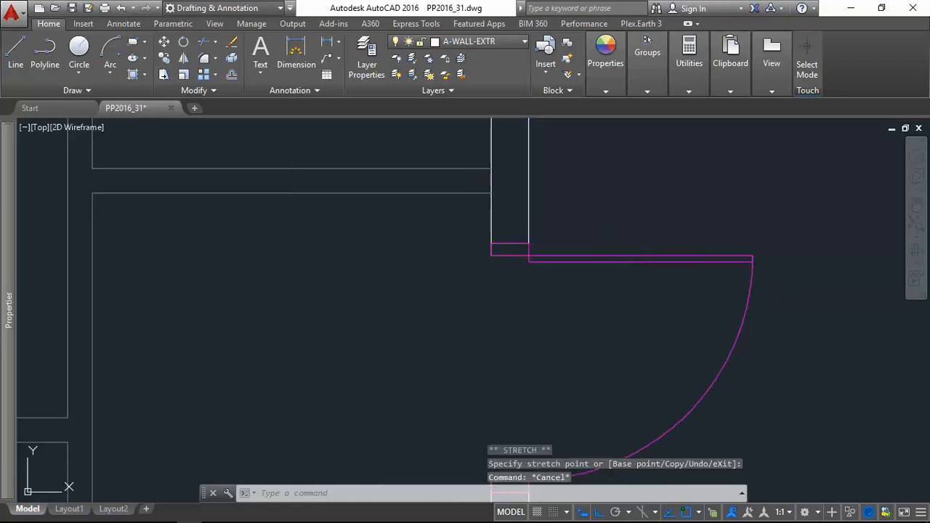
Switch to the exam paper in Bluebeam Revu and compare its D2 door locations around the office and reception with the drawing
scroll(566, 205, down, 8)
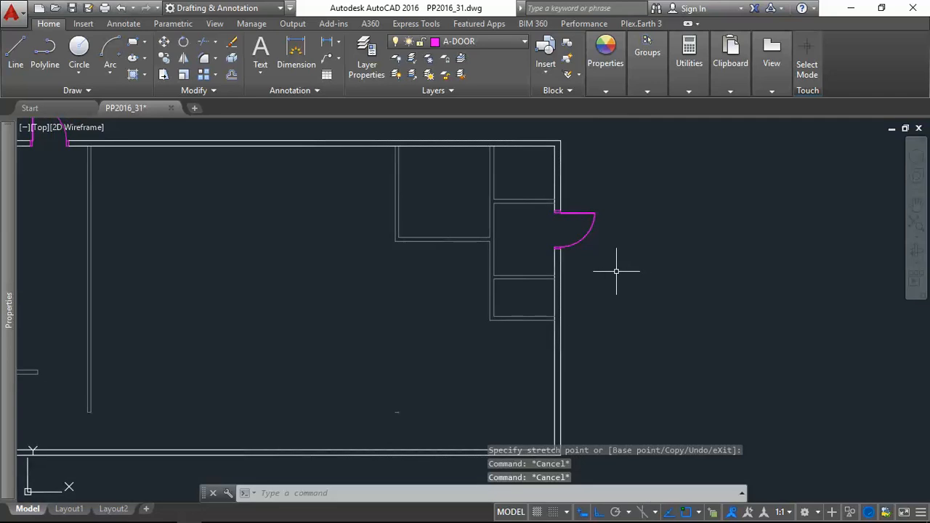
scroll(621, 275, down, 5)
key(alt+Tab)
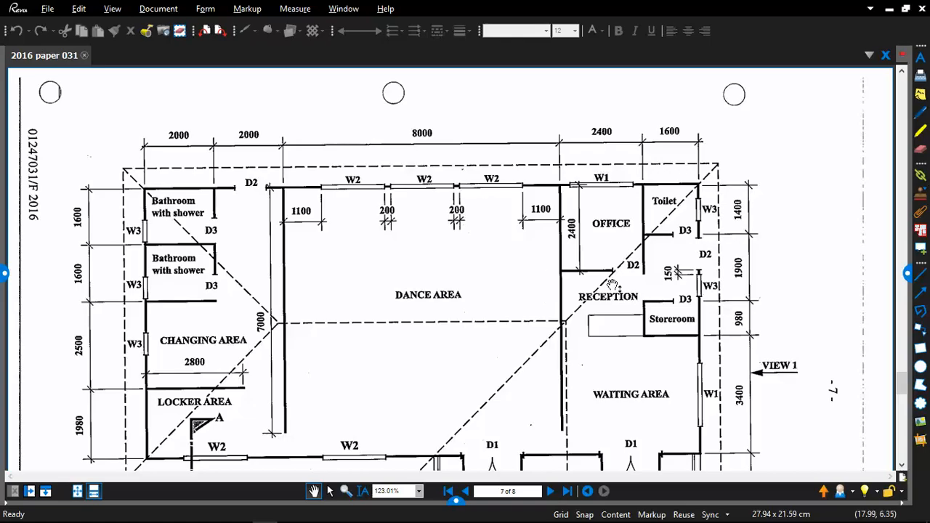
scroll(628, 277, up, 2)
scroll(633, 360, down, 2)
key(alt+Tab)
scroll(411, 214, up, 4)
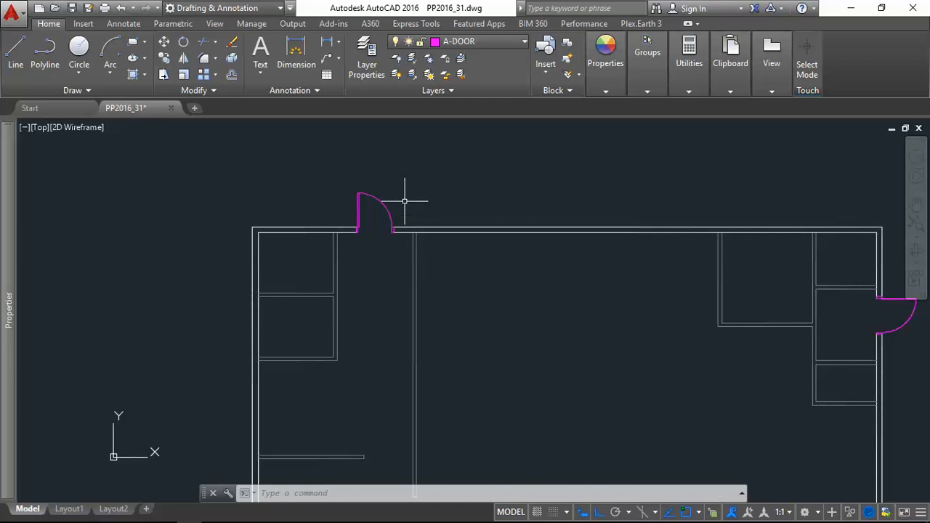
key(alt+Tab)
key(alt+Tab)
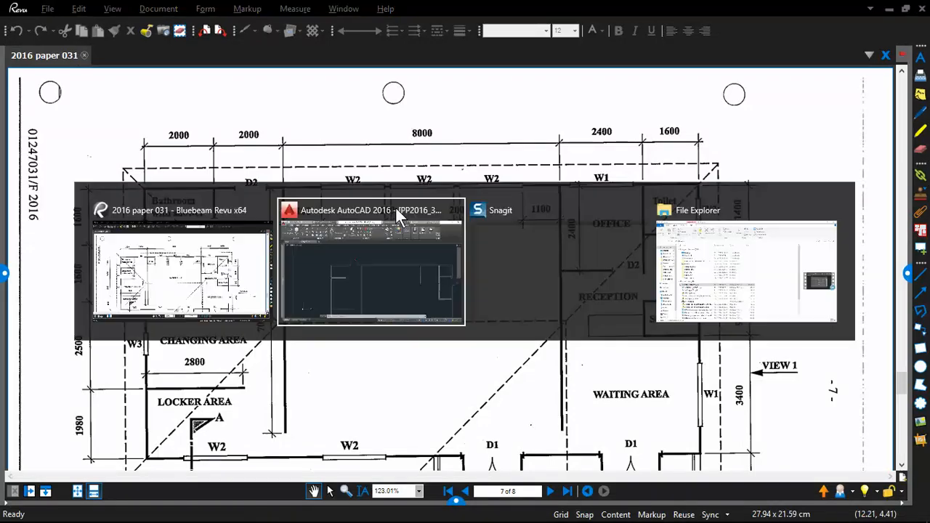
Copy the D2 door from the upper external wall into the office, just above its lower partition, with Ortho off
click(404, 213)
click(344, 193)
text(co)
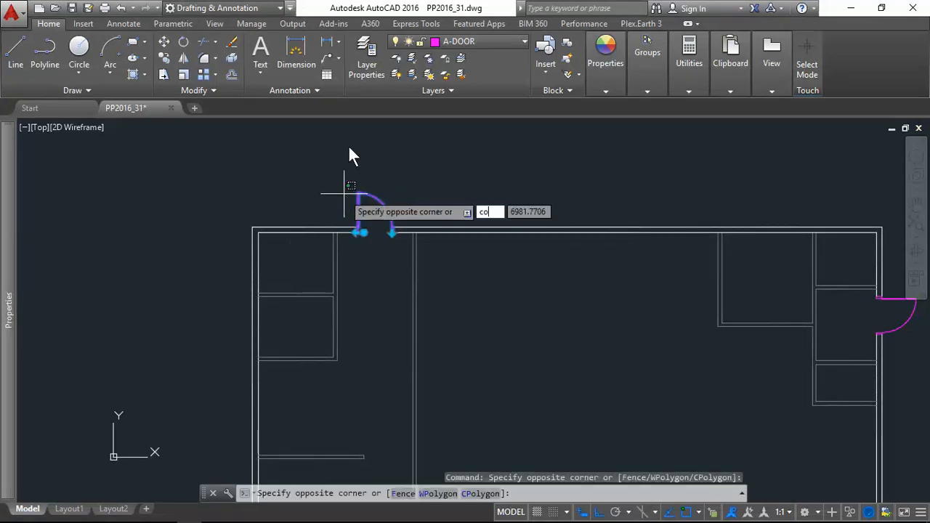
key(Return)
click(385, 181)
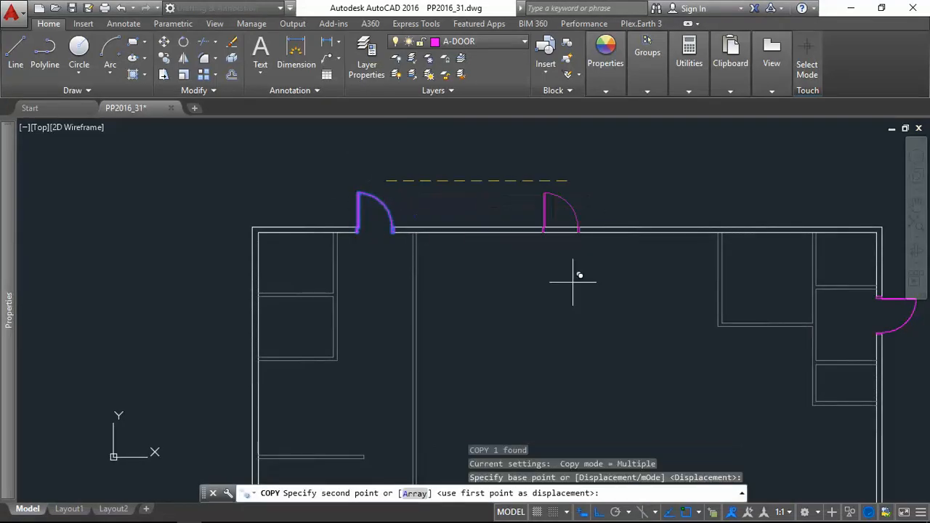
key(F8)
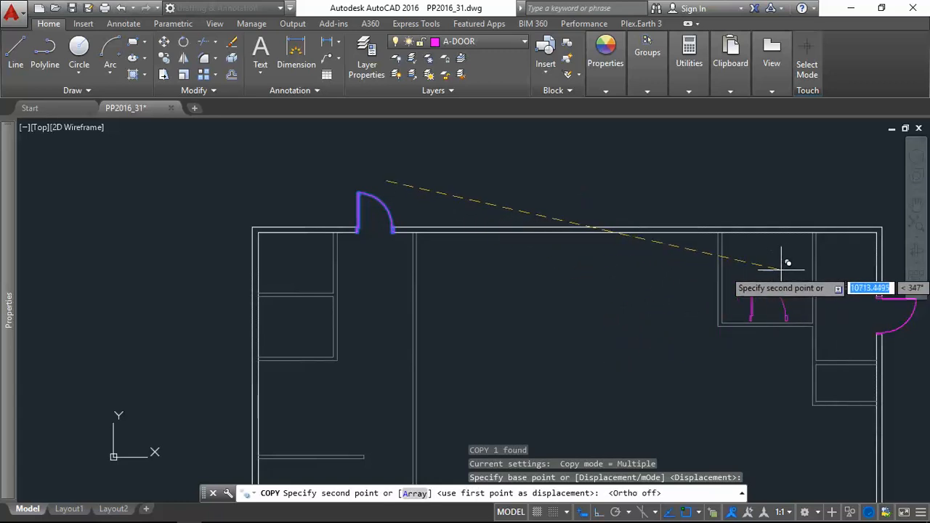
click(785, 274)
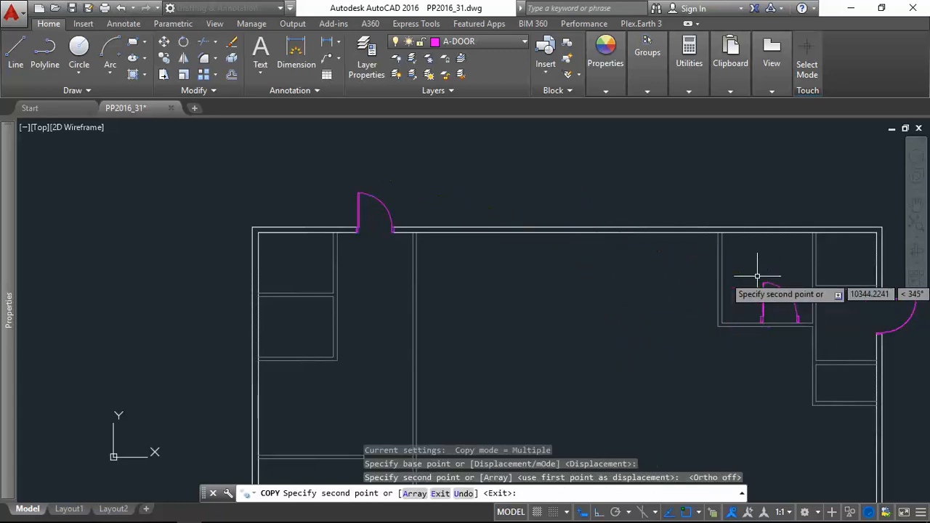
key(Escape)
Inspect the copied office door and check the position of its D2 opening on the exam paper
scroll(784, 318, up, 5)
middle_drag(714, 316, 613, 305)
click(712, 238)
click(588, 220)
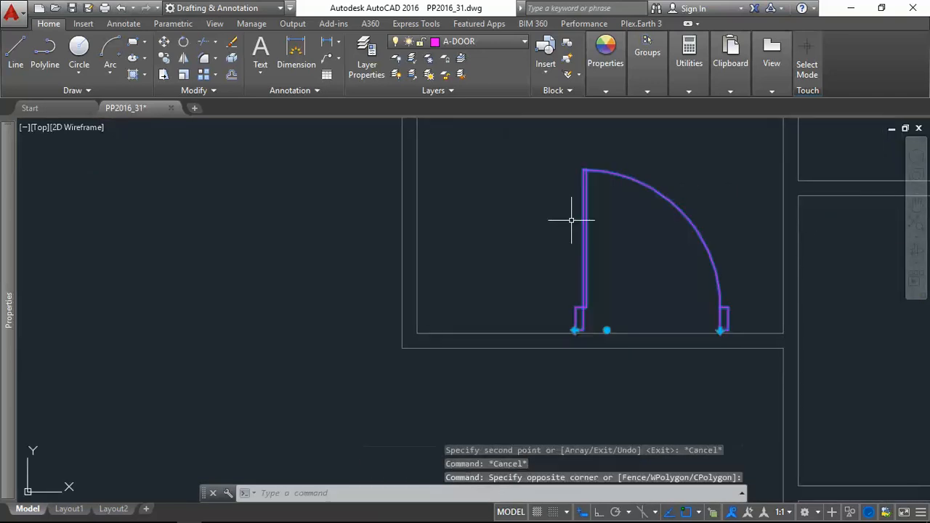
key(alt+Tab)
key(alt+Tab)
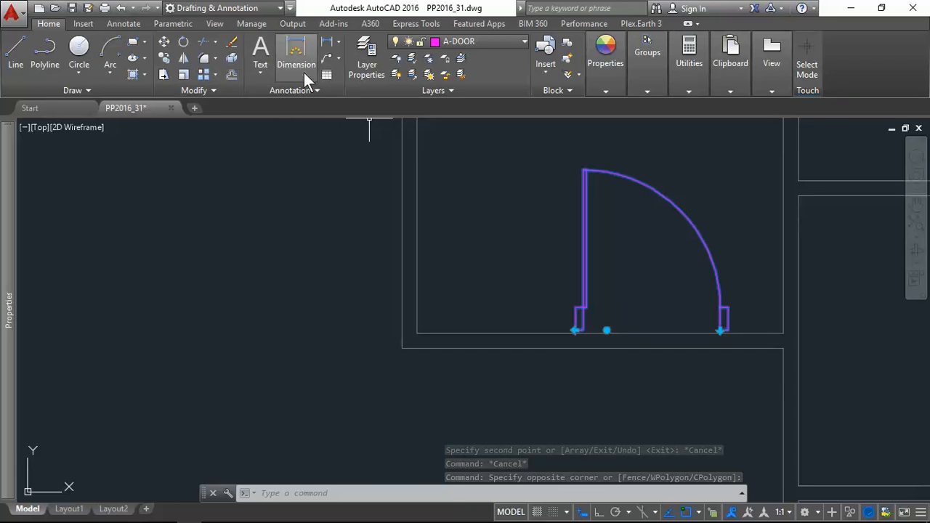
key(Escape)
key(Escape)
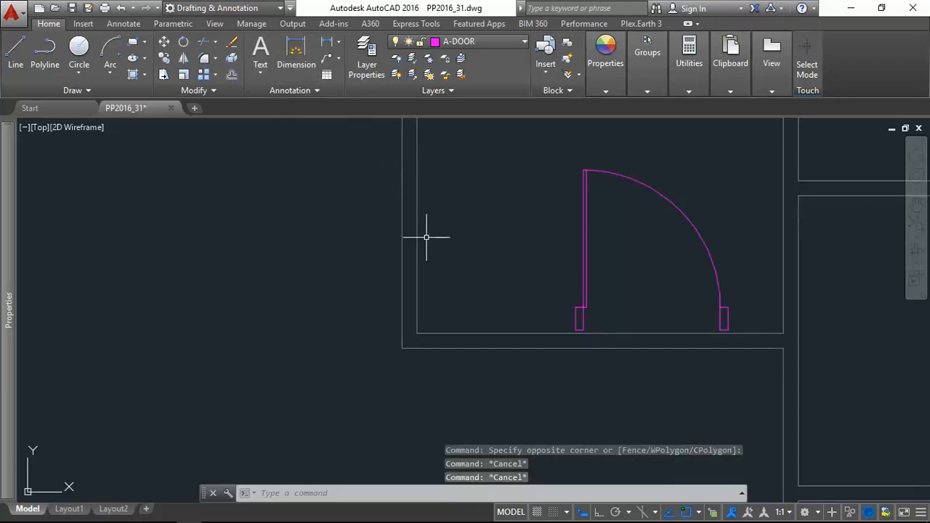
Draw a vertical guide line downward from a point on the office's lower wall, offset 1000 left of its inner right corner
text(l)
key(Return)
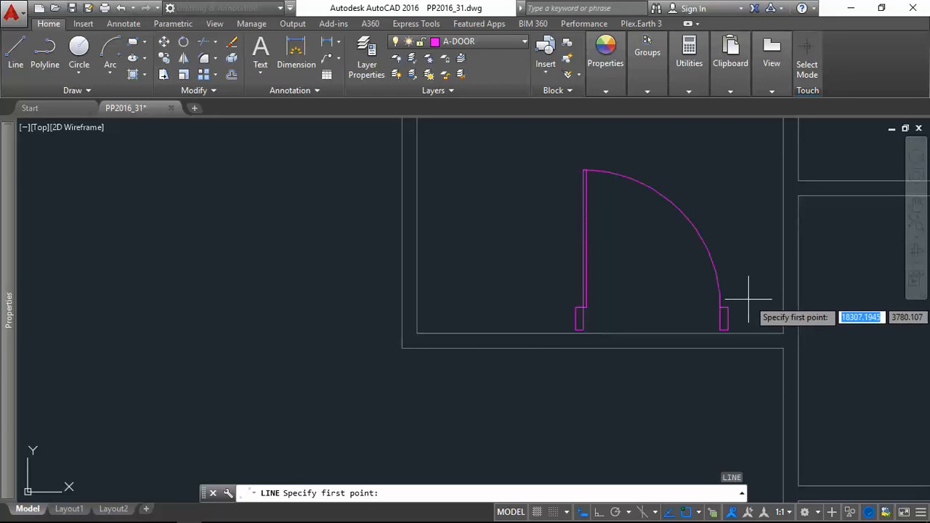
shift+right_click(744, 276)
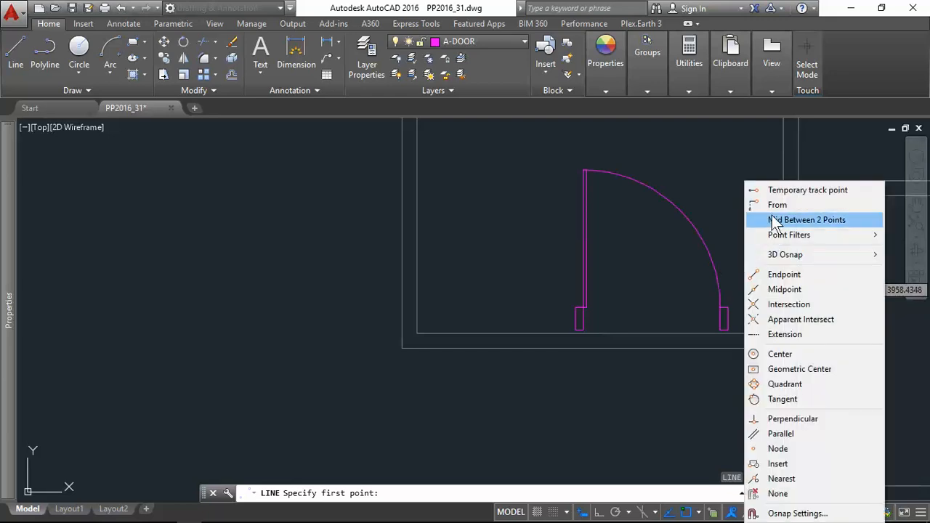
click(771, 204)
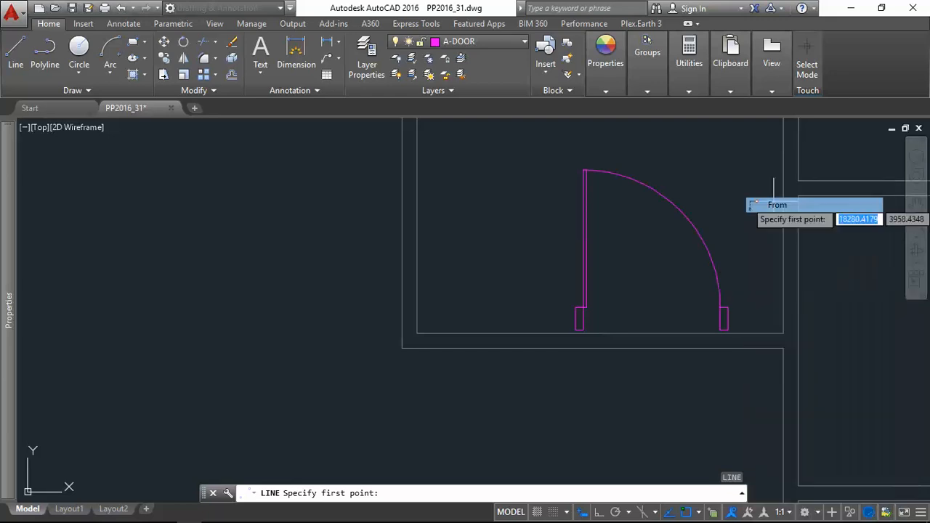
click(783, 333)
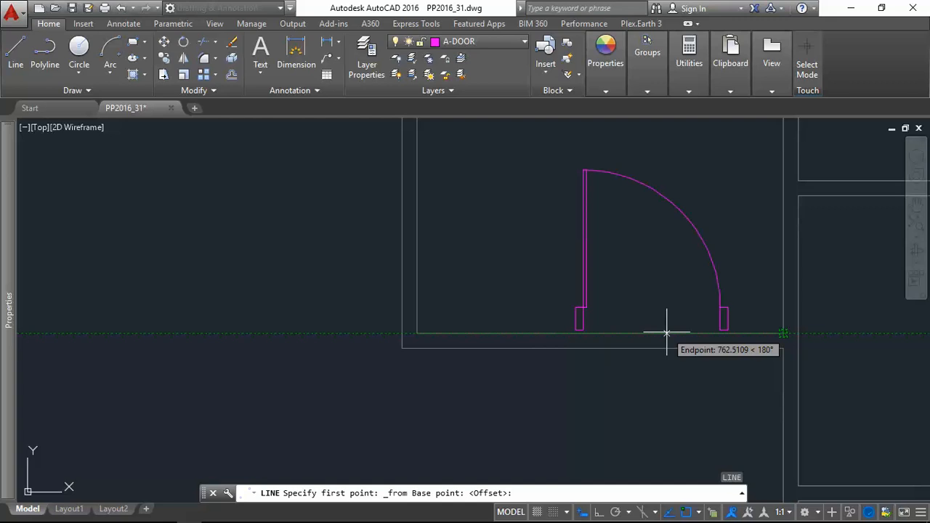
text(100)
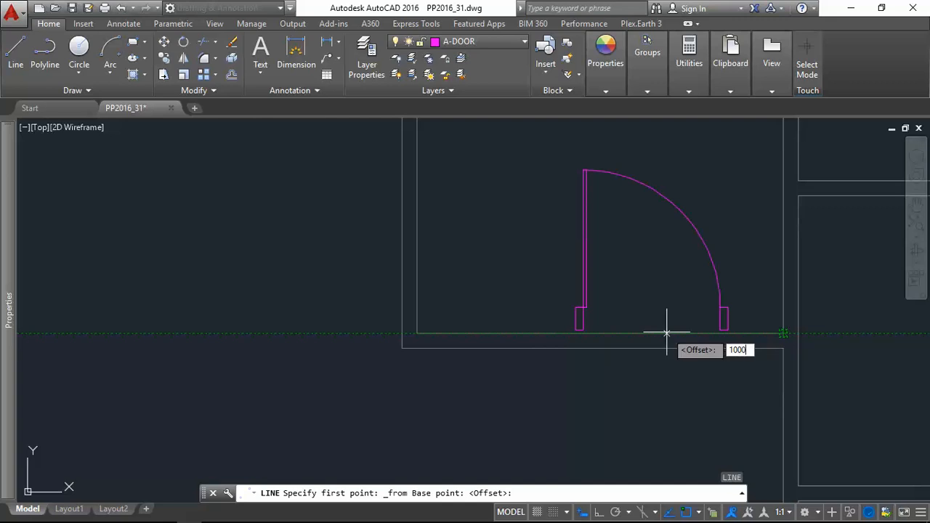
text(0)
key(Return)
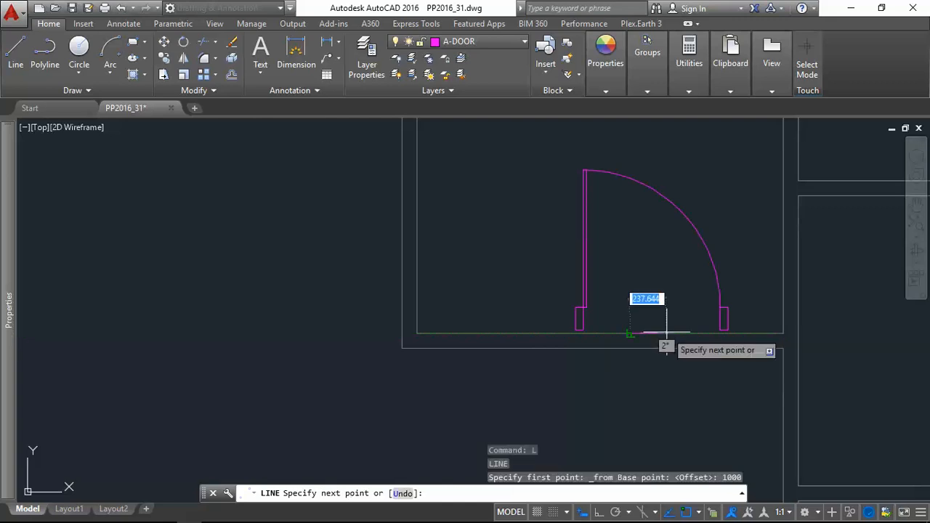
key(F8)
click(627, 435)
key(Escape)
Move the copied D2 door by its left frame's upper inner corner to the guide line's top end on the wall
click(718, 243)
click(556, 190)
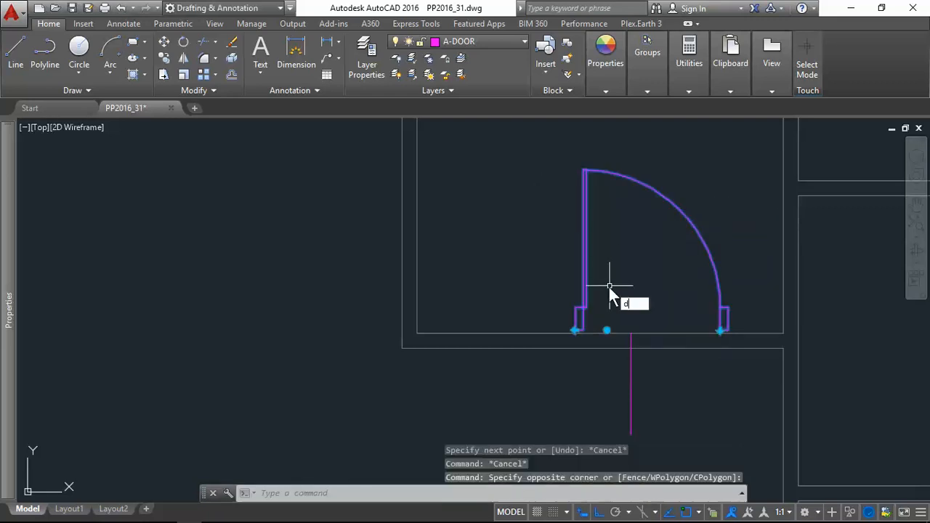
key(BackSpace)
text(m)
key(Return)
scroll(576, 330, up, 4)
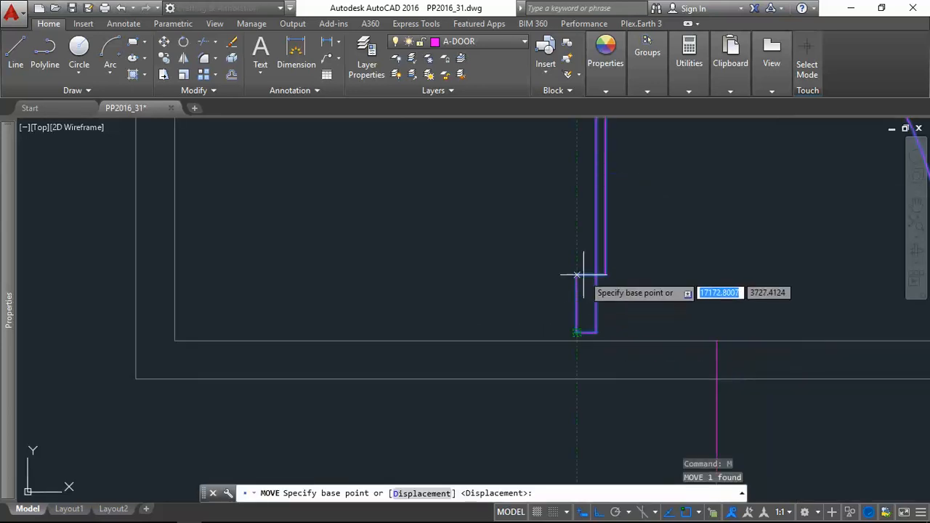
click(596, 276)
click(718, 344)
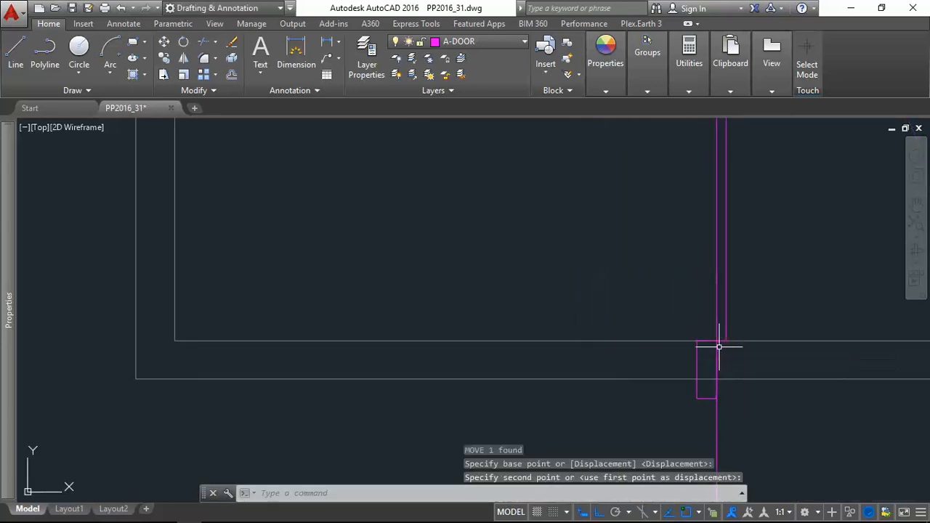
Examine how the moved D2 door's frames and leaf fit the office's lower partition and the guide line
scroll(743, 320, down, 3)
scroll(742, 322, up, 3)
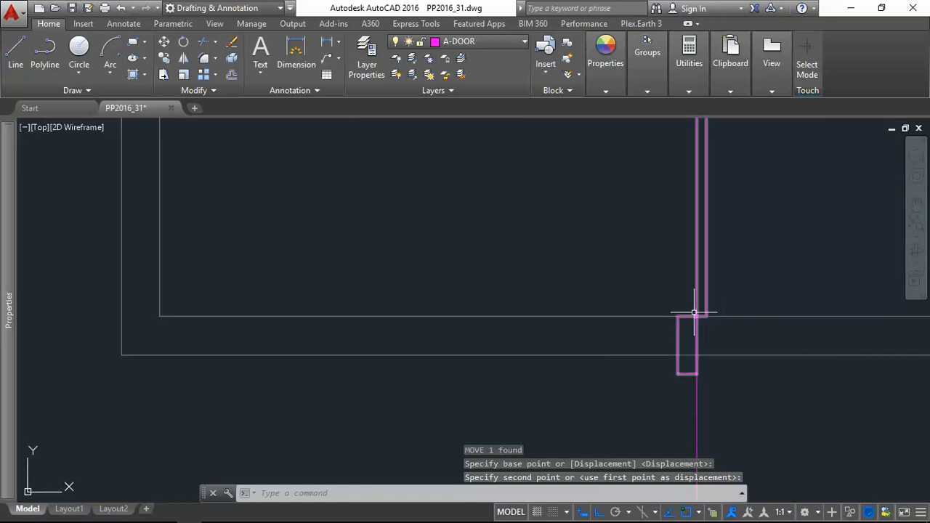
scroll(691, 315, down, 4)
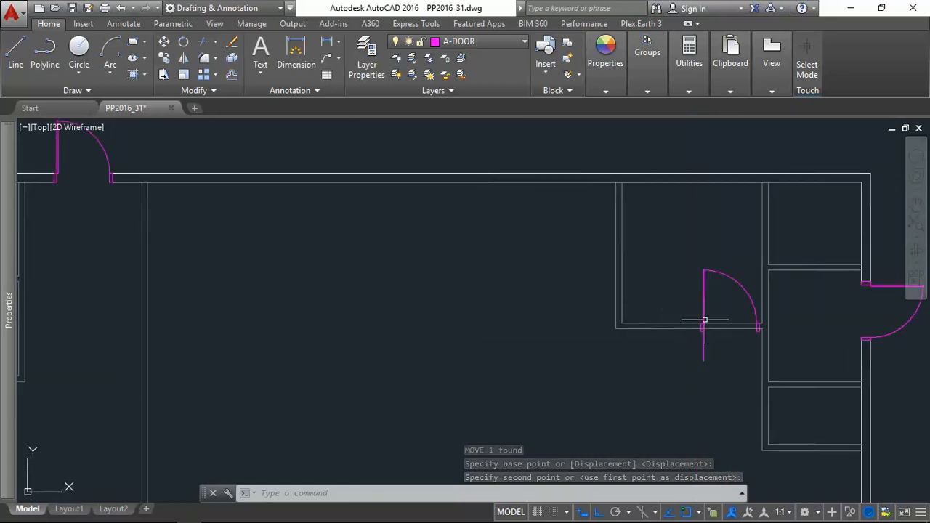
scroll(704, 320, up, 4)
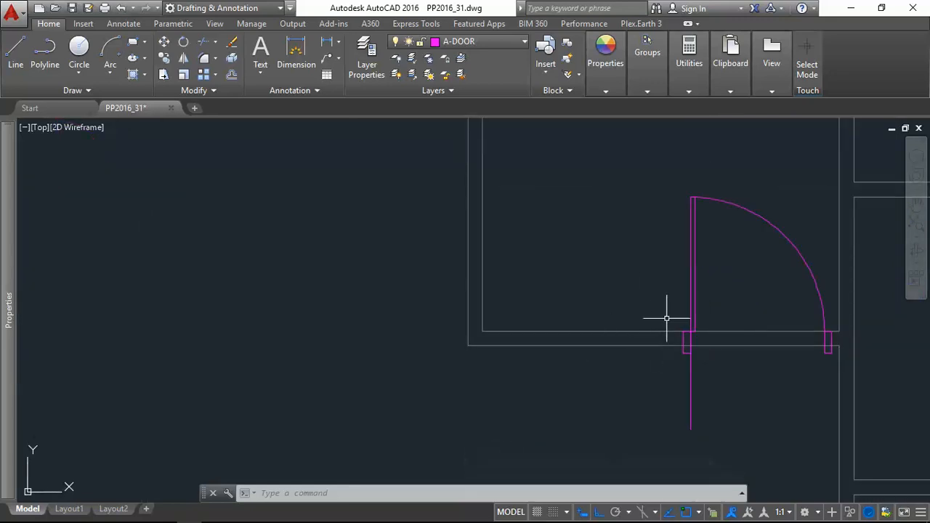
scroll(660, 295, up, 1)
scroll(623, 304, down, 4)
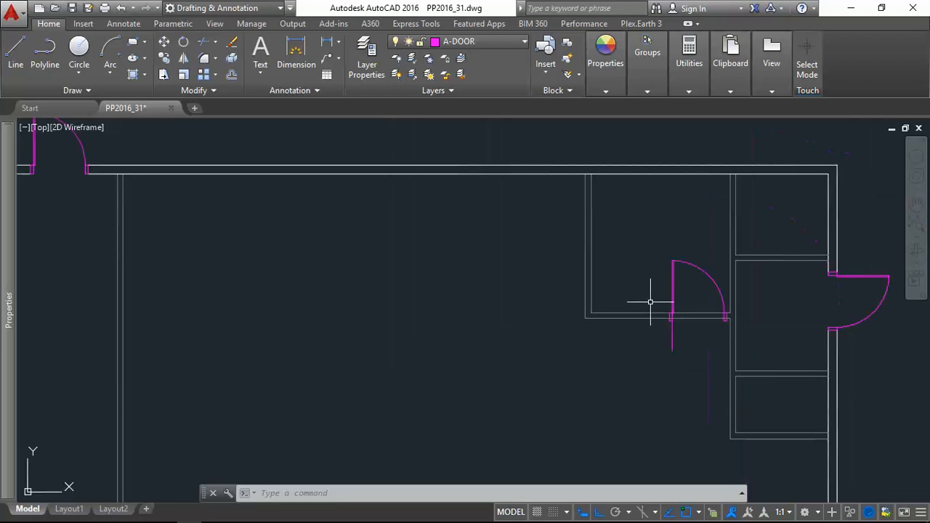
scroll(665, 312, up, 4)
scroll(556, 327, down, 3)
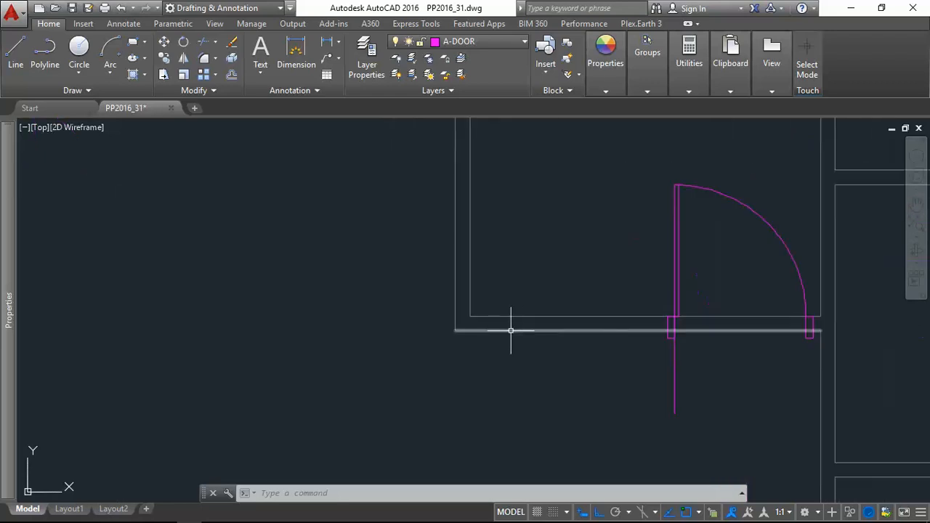
scroll(562, 353, down, 1)
scroll(561, 354, up, 5)
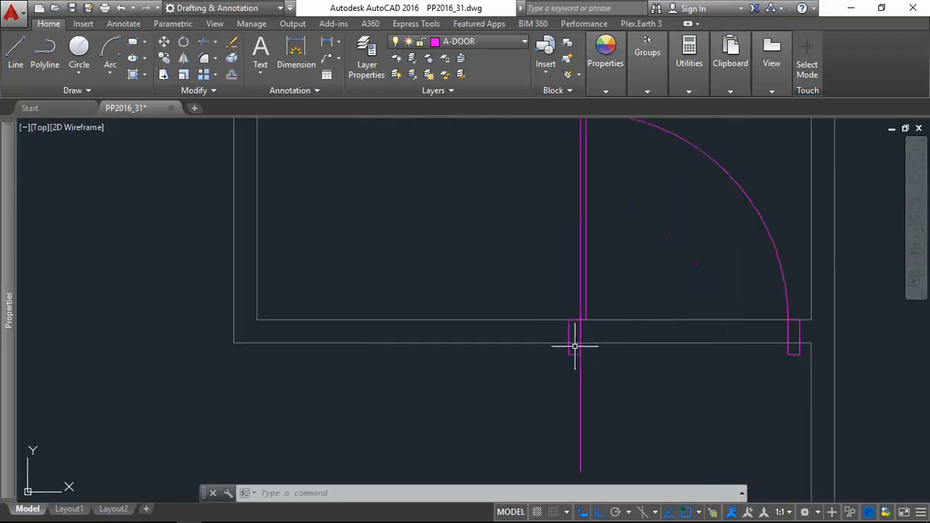
scroll(477, 311, down, 2)
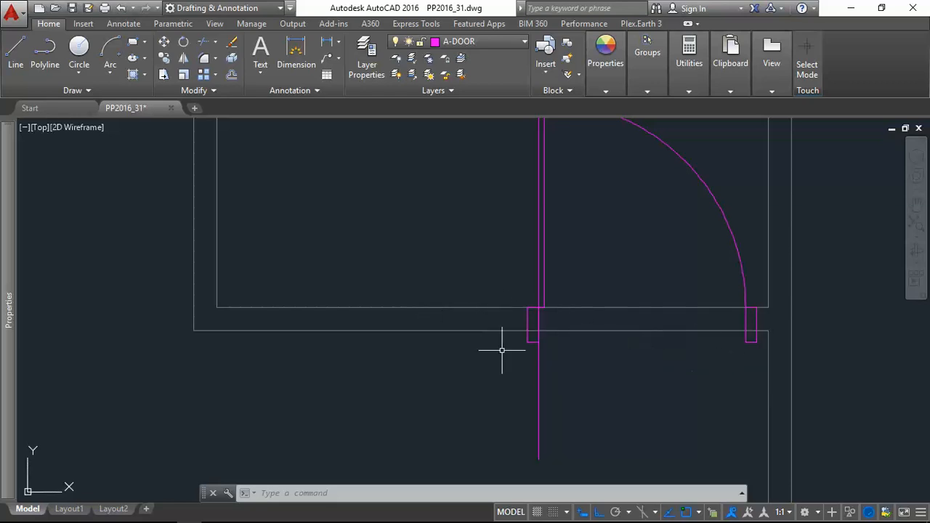
scroll(524, 336, up, 4)
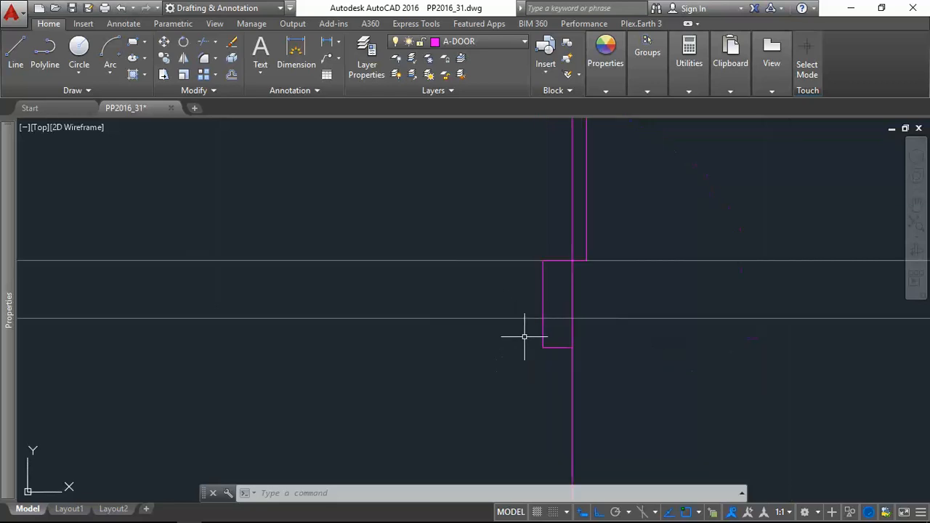
click(573, 218)
scroll(538, 318, down, 2)
scroll(531, 322, up, 4)
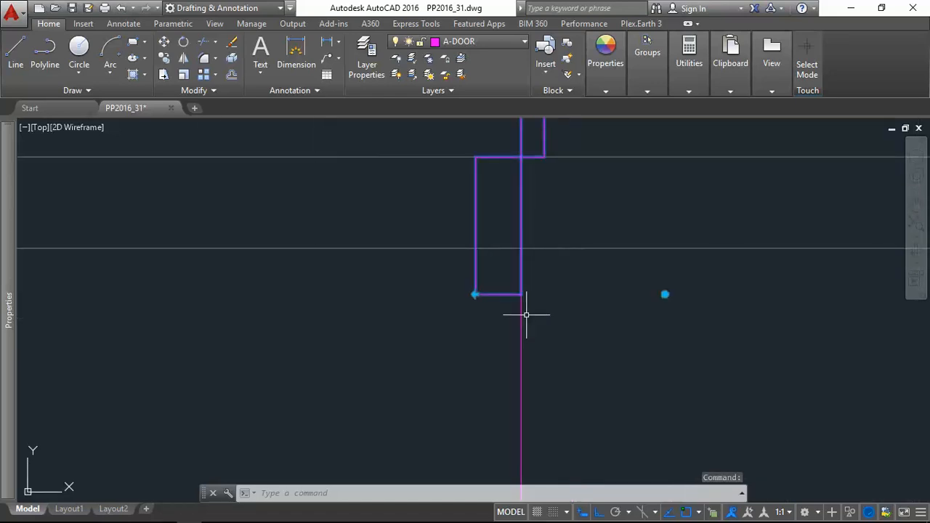
right_click(364, 213)
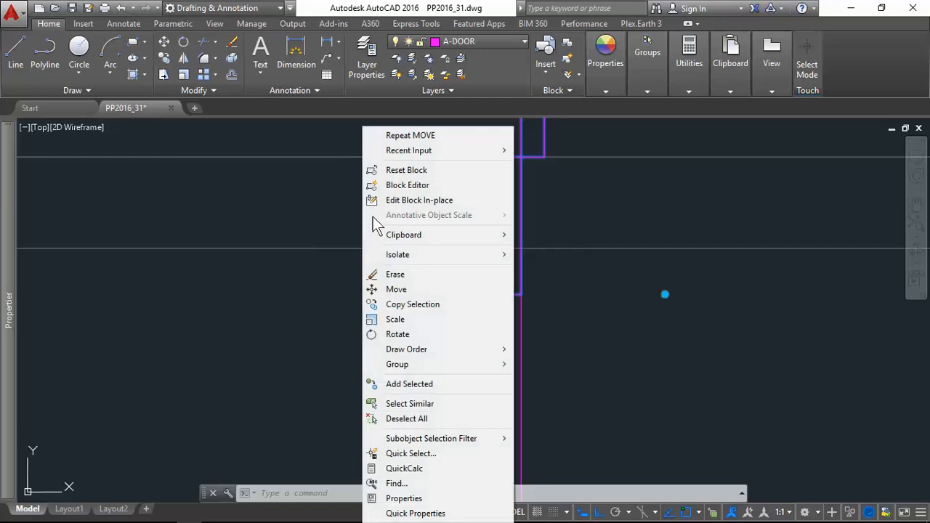
click(407, 185)
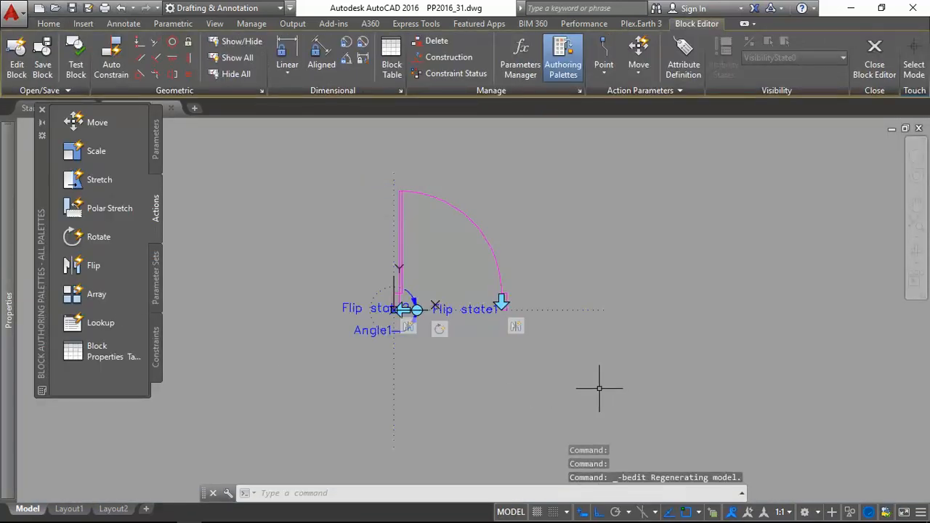
mouse_move(787, 515)
click(752, 514)
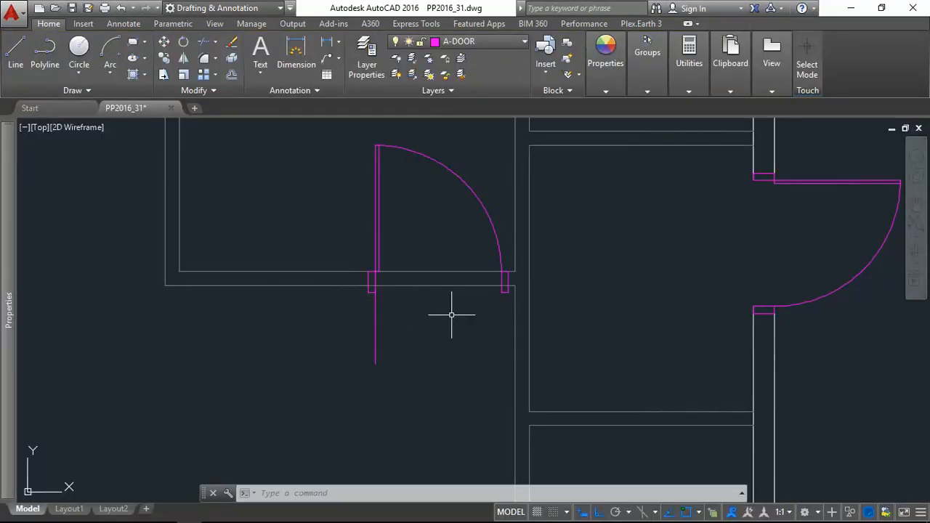
Erase the vertical guide line below the office's lower partition
scroll(403, 291, up, 4)
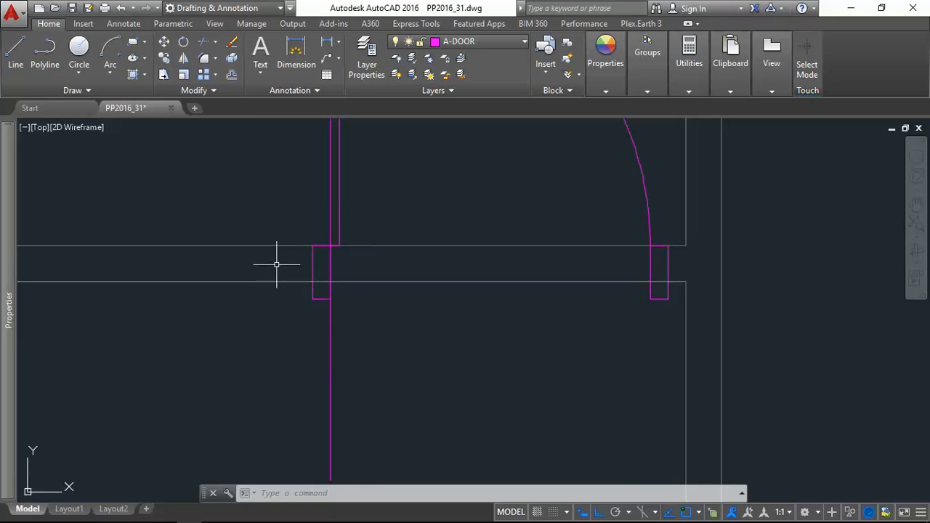
scroll(331, 319, down, 4)
click(342, 333)
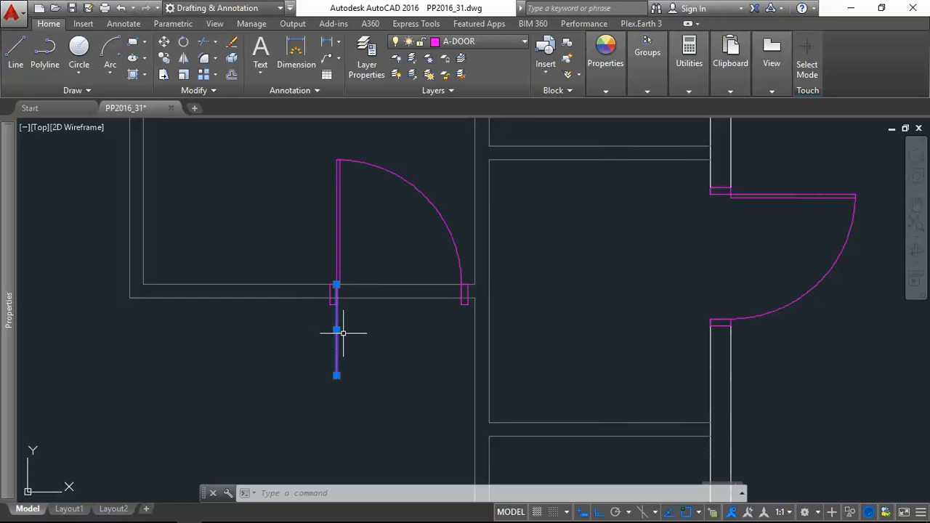
key(Delete)
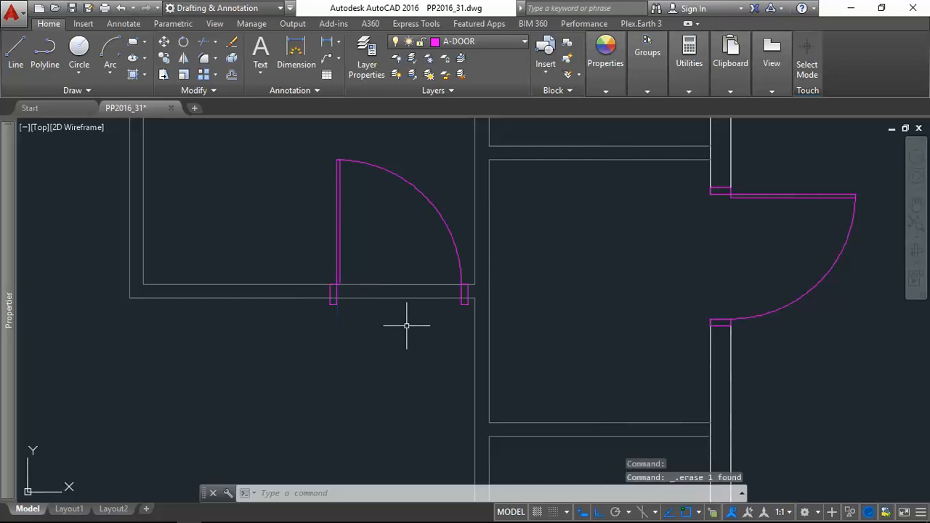
Explode the copied D2 door block in the office's lower partition
click(334, 248)
click(354, 237)
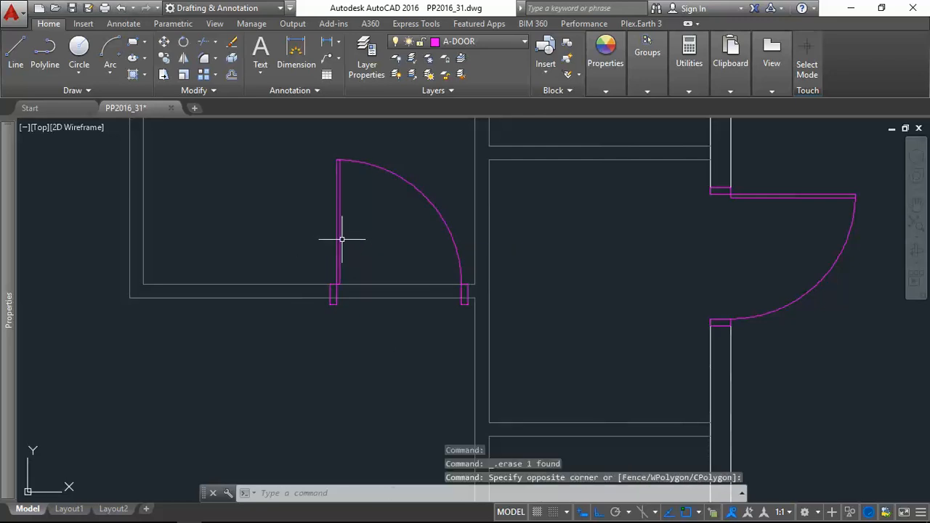
click(339, 238)
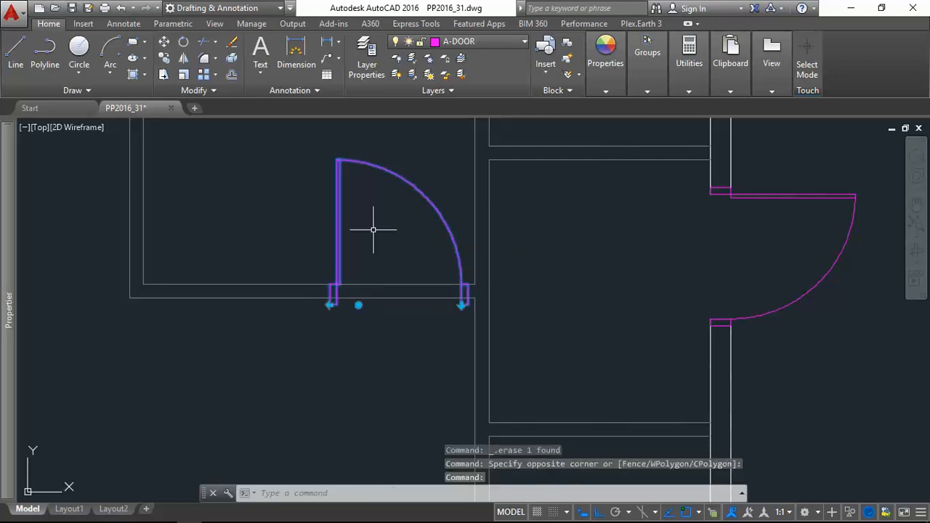
right_click(240, 173)
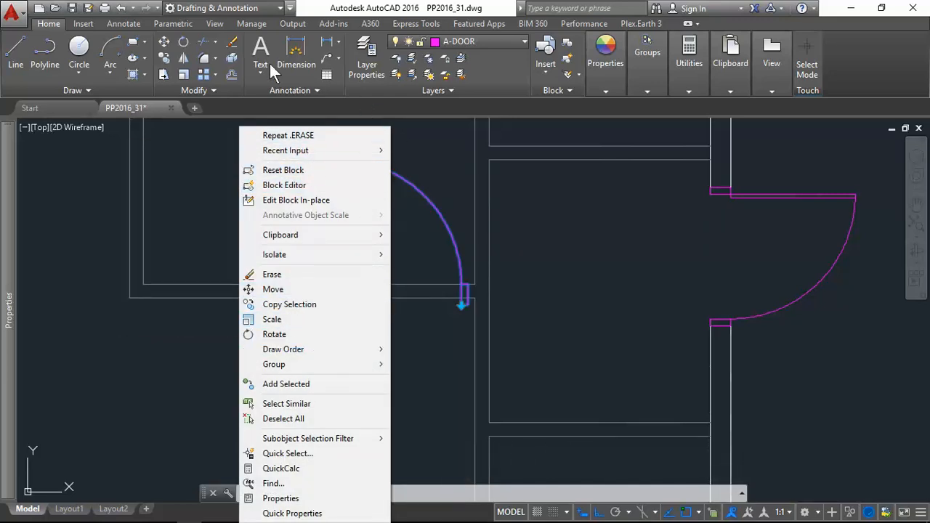
click(235, 101)
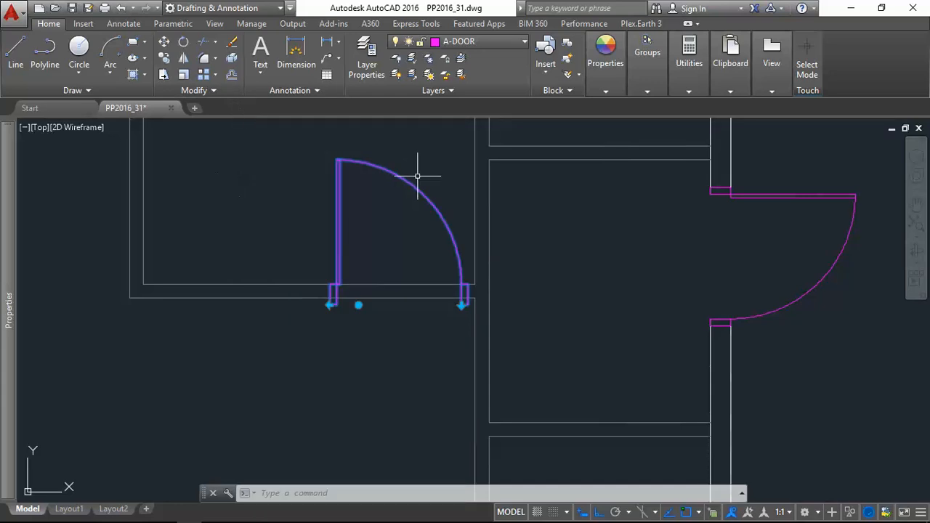
text(x)
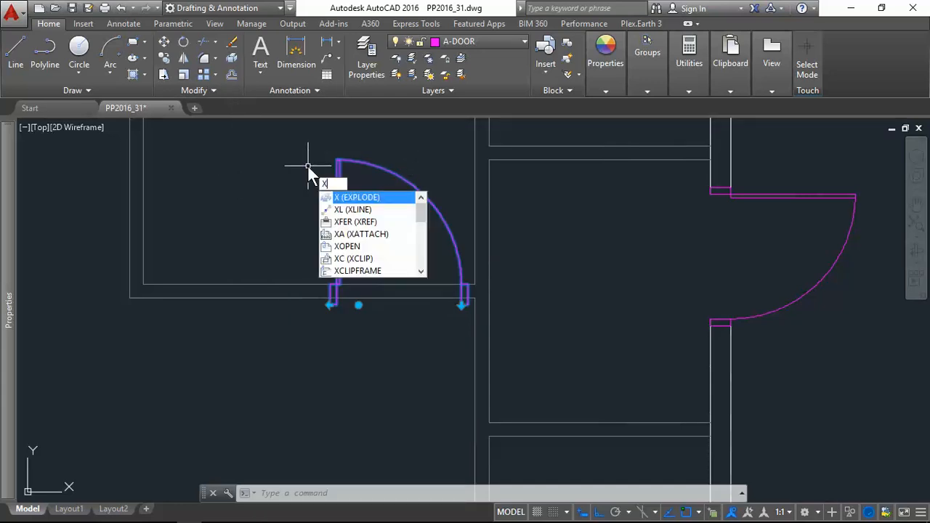
key(Return)
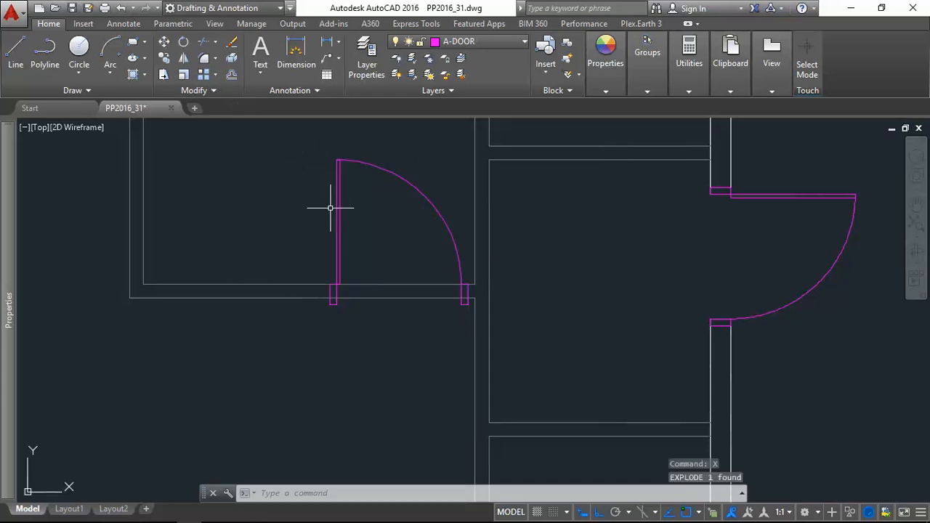
Shorten the left frame's outer edge to the partition's lower face line and move its bottom edge up onto that line
scroll(344, 307, up, 4)
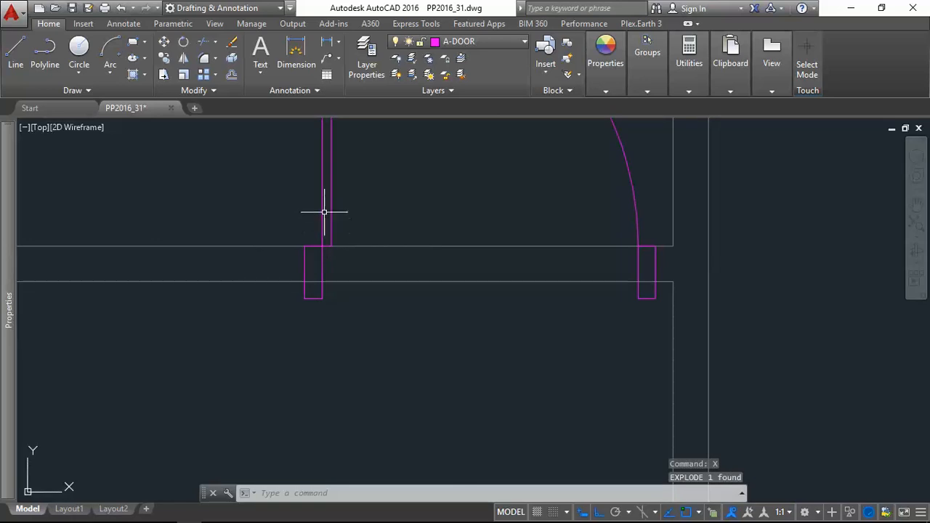
scroll(313, 303, up, 4)
click(304, 295)
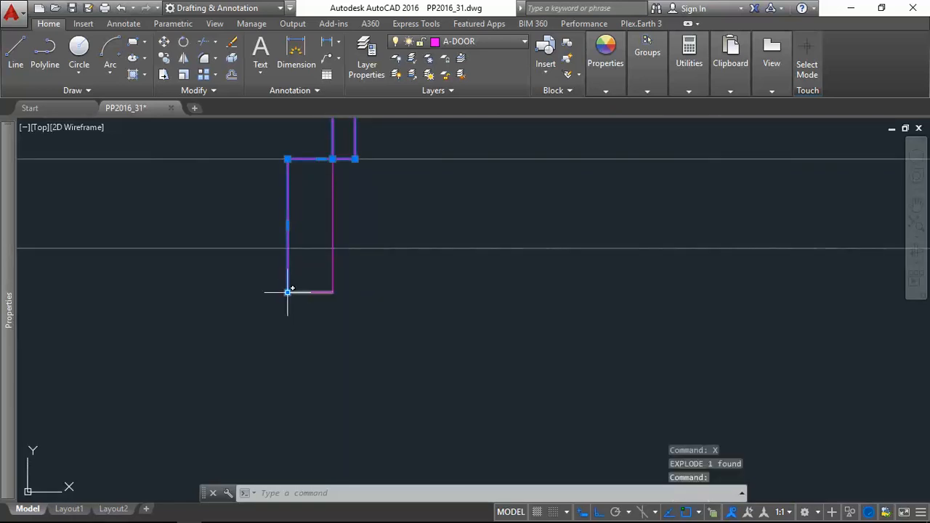
click(287, 292)
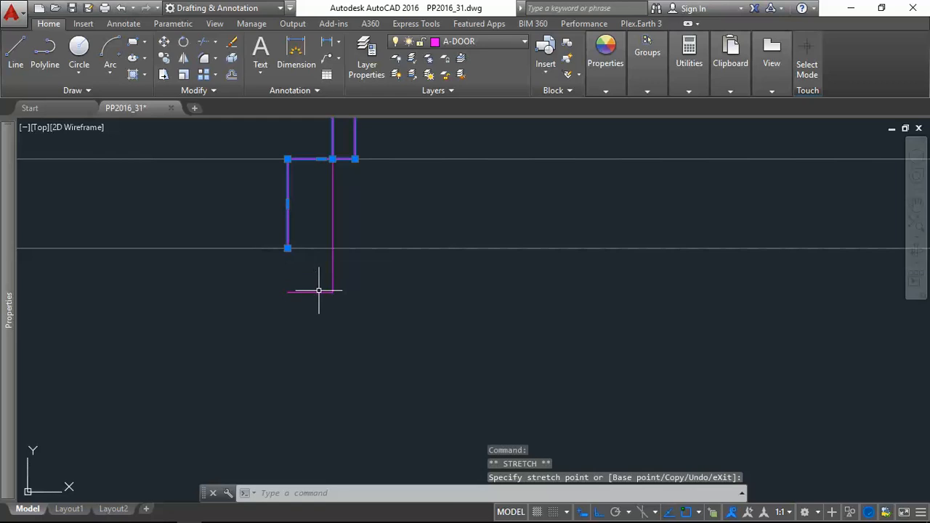
click(320, 293)
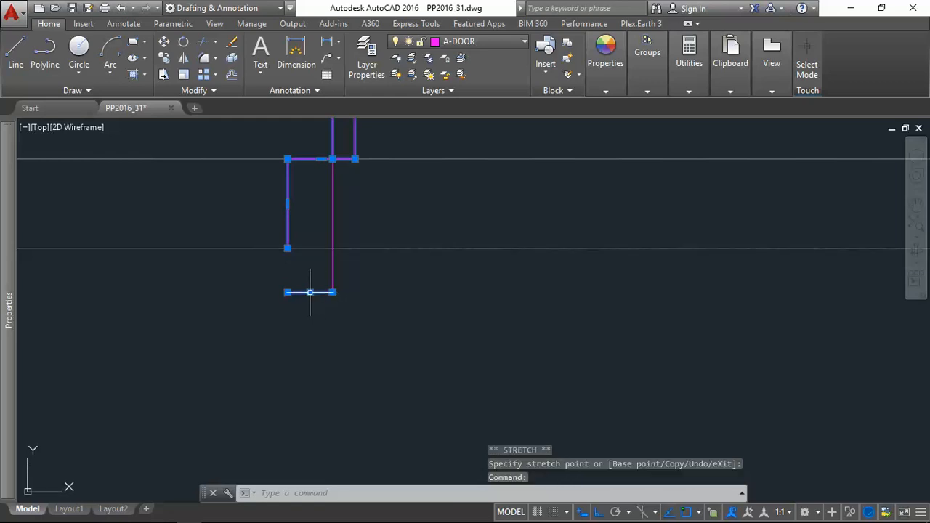
click(310, 292)
click(312, 260)
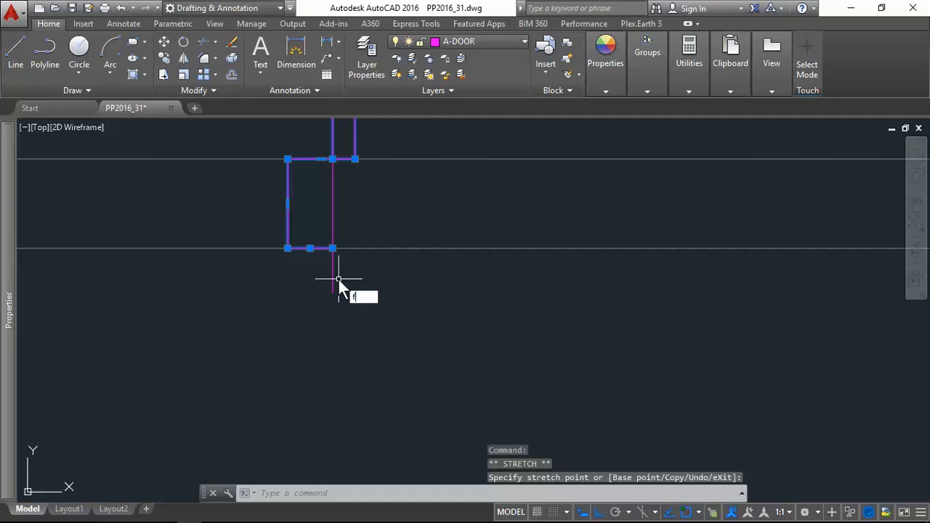
Fillet the left frame's bottom edge with its inner edge to form a sharp corner at the partition's lower face
key(Return)
click(313, 249)
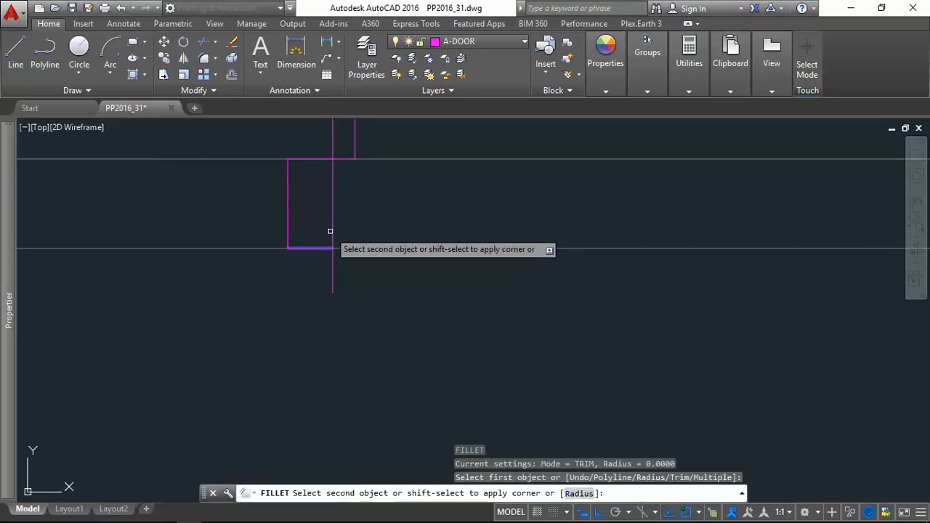
click(331, 231)
Select the bottom edge of the door's right frame, which projects below the partition
scroll(354, 237, down, 5)
scroll(571, 260, up, 2)
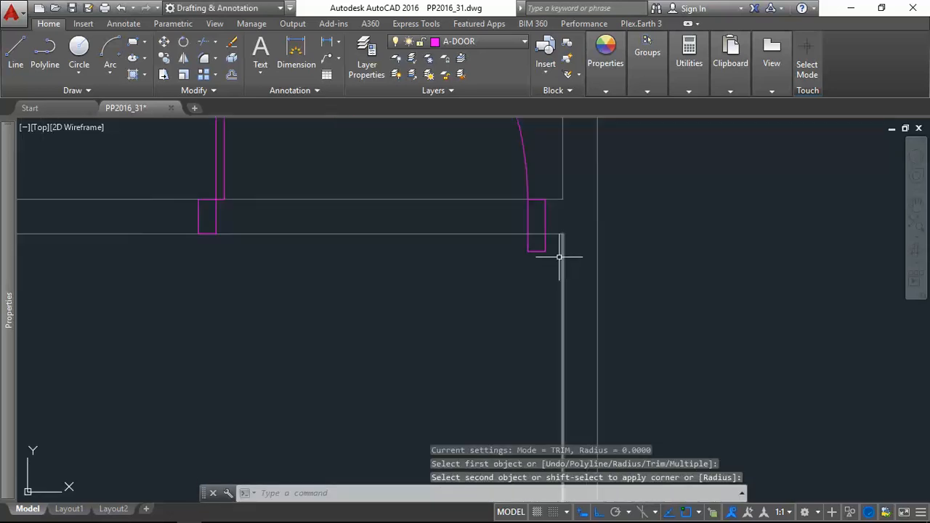
key(Escape)
key(Escape)
click(545, 250)
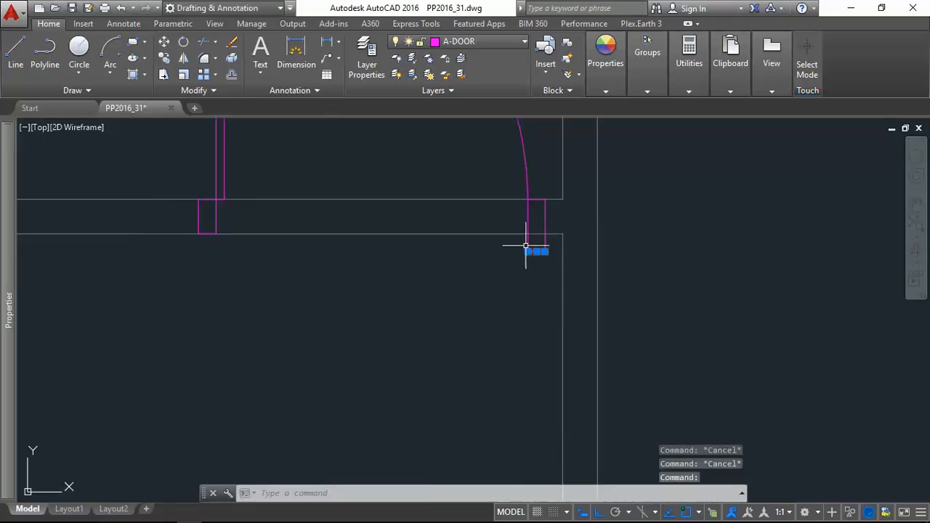
Move the end line of the office door's right-hand jamb up onto the lower wall line
click(528, 244)
click(545, 226)
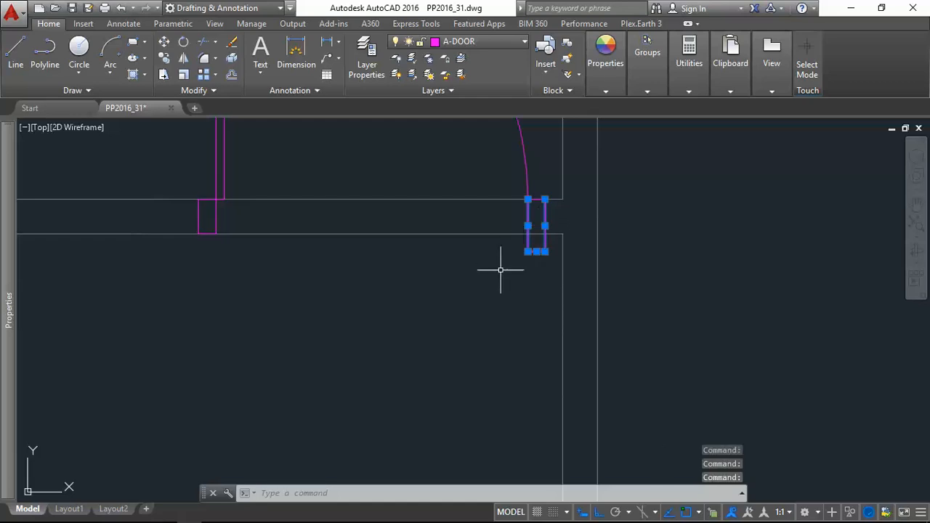
key(Escape)
key(Escape)
scroll(540, 246, up, 2)
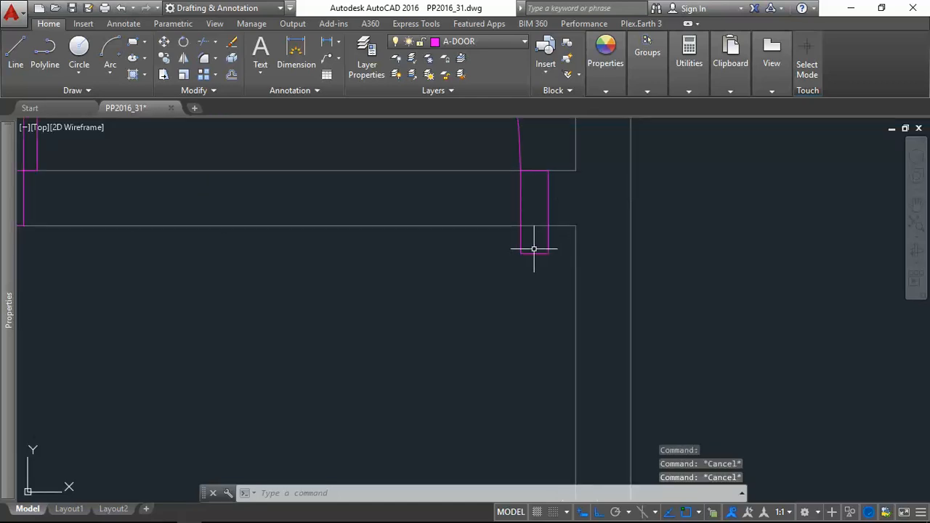
click(534, 250)
click(534, 254)
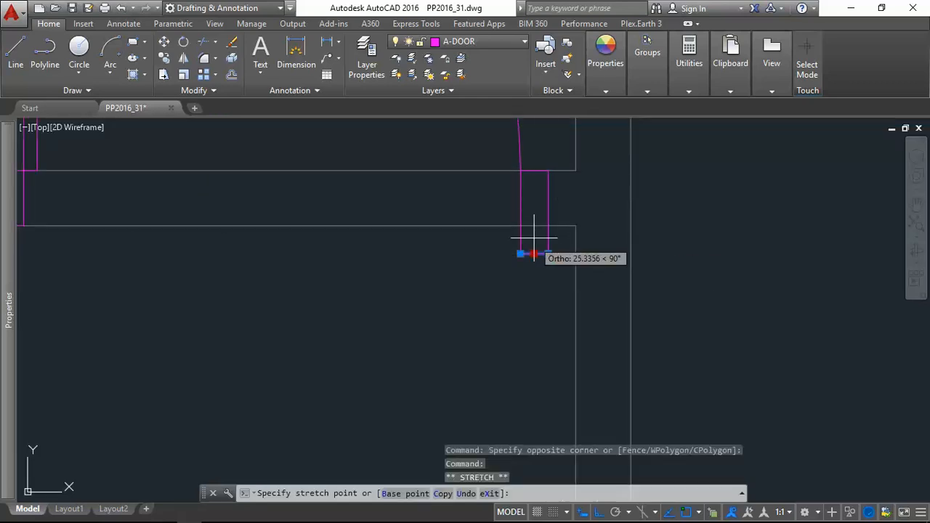
Fillet both side lines of the right-hand jamb to its lower end line at zero radius, using the Multiple option
text(f)
key(Return)
text(m)
key(Return)
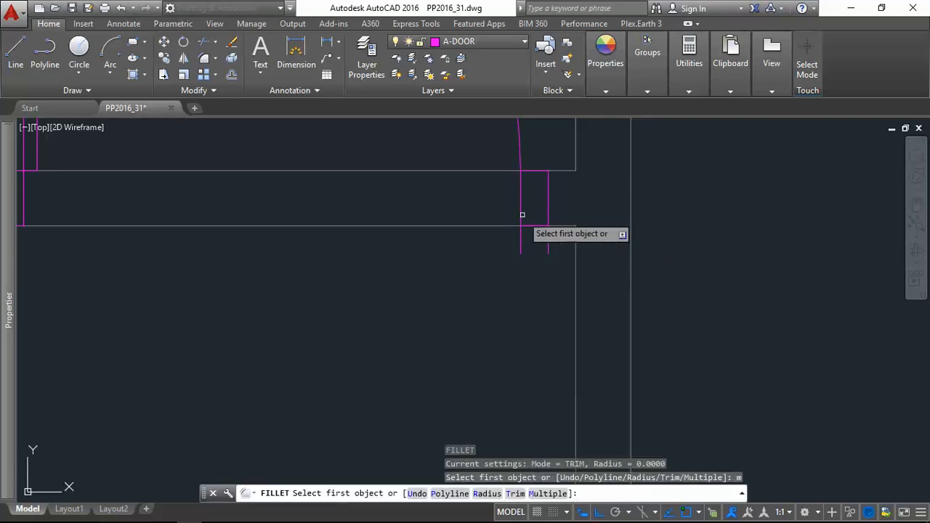
click(520, 215)
click(526, 224)
click(536, 225)
click(547, 205)
scroll(535, 254, down, 3)
key(Escape)
key(Escape)
key(Escape)
scroll(439, 251, up, 1)
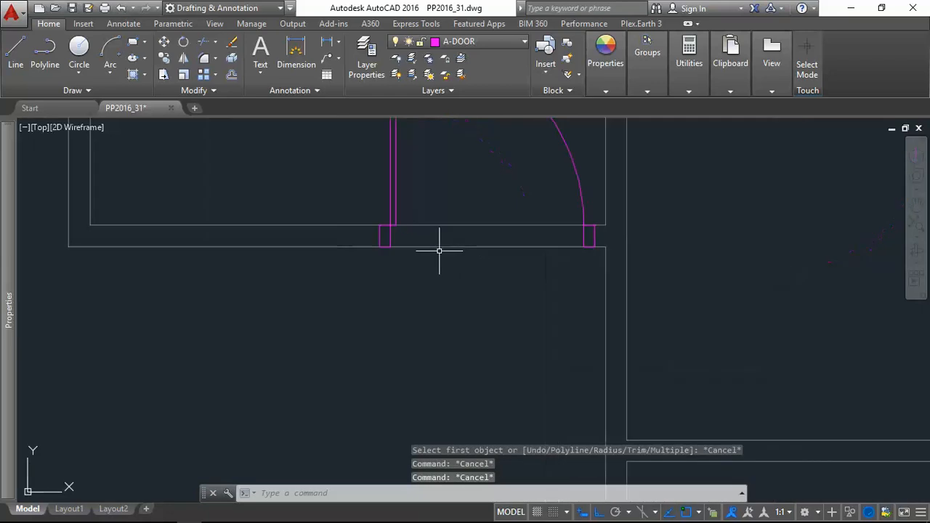
scroll(424, 252, up, 1)
scroll(436, 243, down, 4)
scroll(449, 252, up, 1)
scroll(426, 243, up, 5)
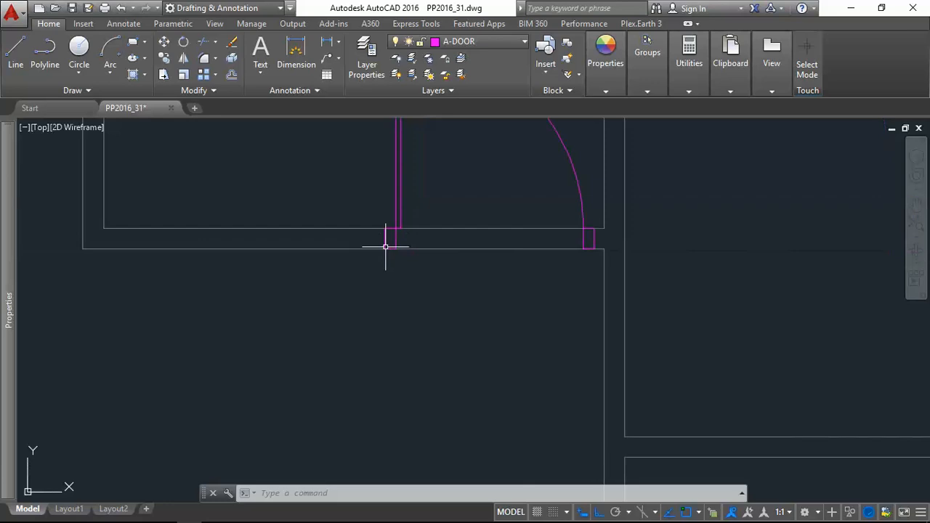
scroll(389, 246, down, 4)
key(Return)
click(445, 269)
key(Escape)
key(Escape)
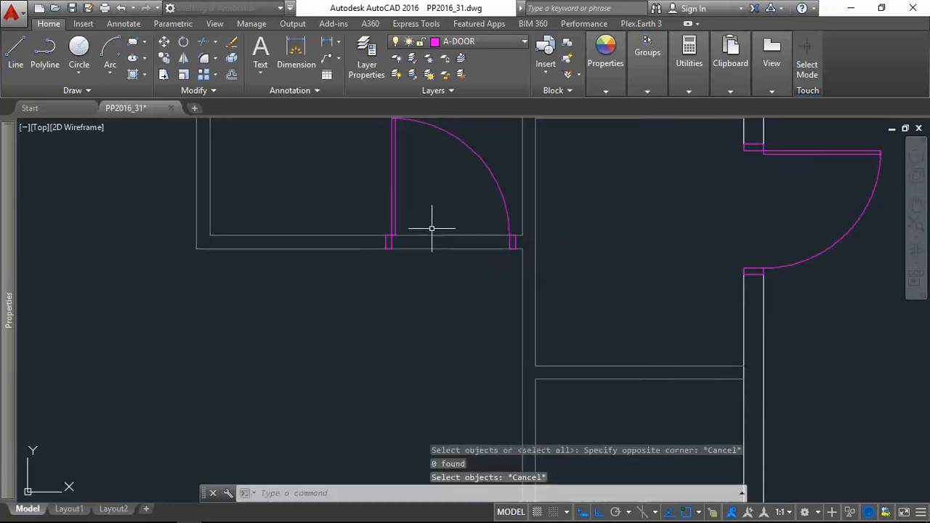
Trim both wall lines out of the office door opening between the two jambs
text(tr)
key(Return)
key(Return)
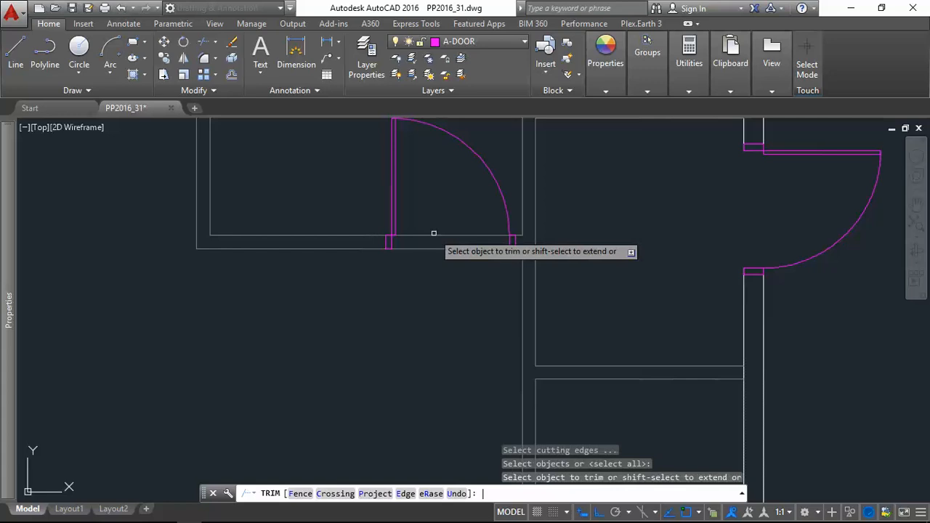
click(457, 266)
click(447, 222)
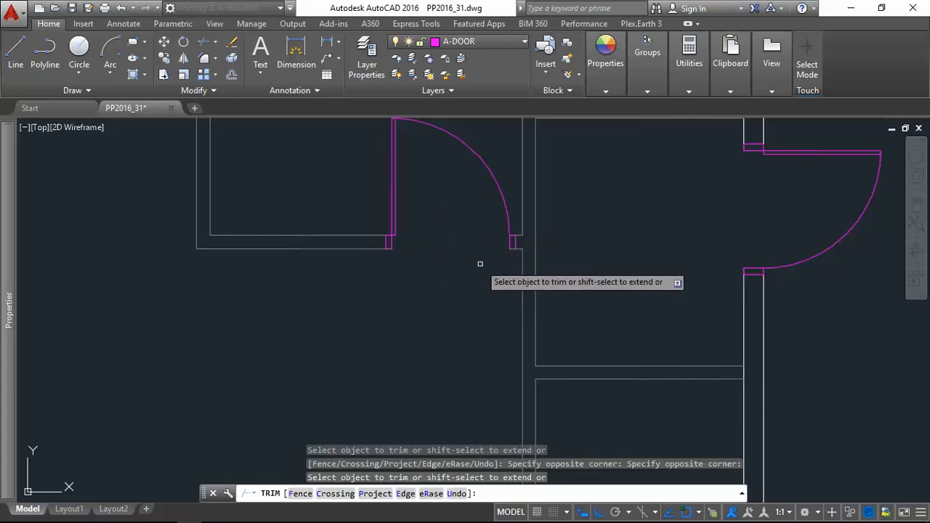
scroll(382, 253, up, 4)
key(Escape)
key(Escape)
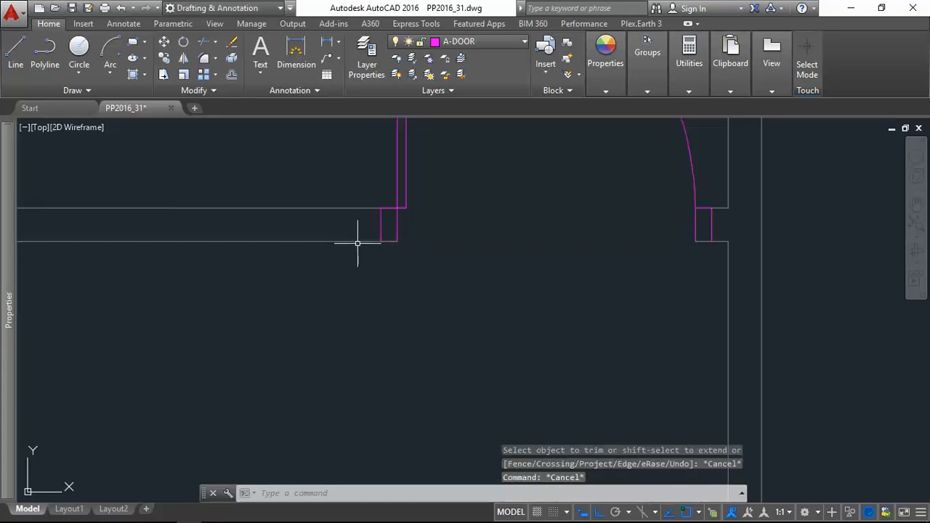
Shorten the lower and upper wall lines so they end at the outer edge of the left-hand jamb
scroll(357, 245, up, 4)
click(382, 235)
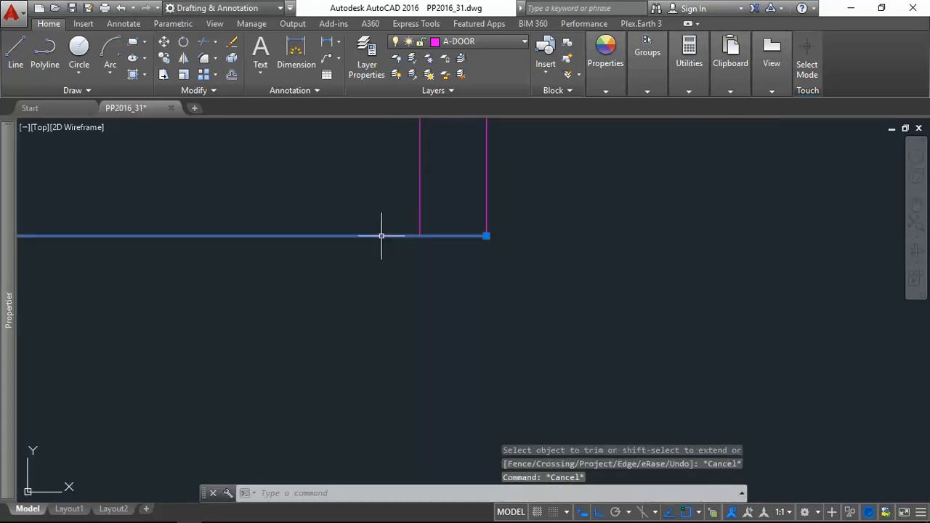
click(487, 236)
scroll(441, 271, down, 2)
middle_drag(435, 177, 436, 212)
click(399, 200)
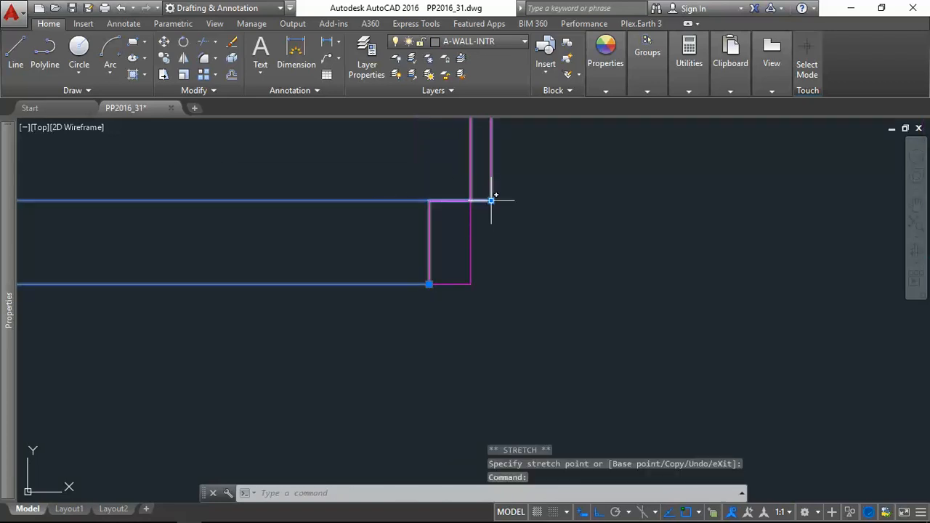
click(492, 200)
click(428, 201)
Fillet the right-hand jamb's outer line with the short upper wall line at zero radius, ending the wall at the jamb
scroll(646, 264, down, 2)
middle_drag(646, 264, 166, 212)
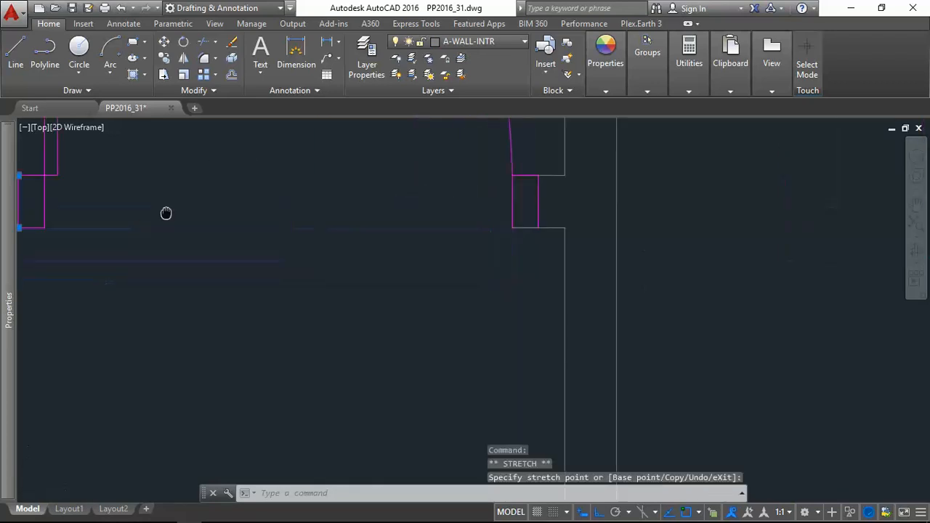
scroll(536, 173, up, 2)
click(533, 173)
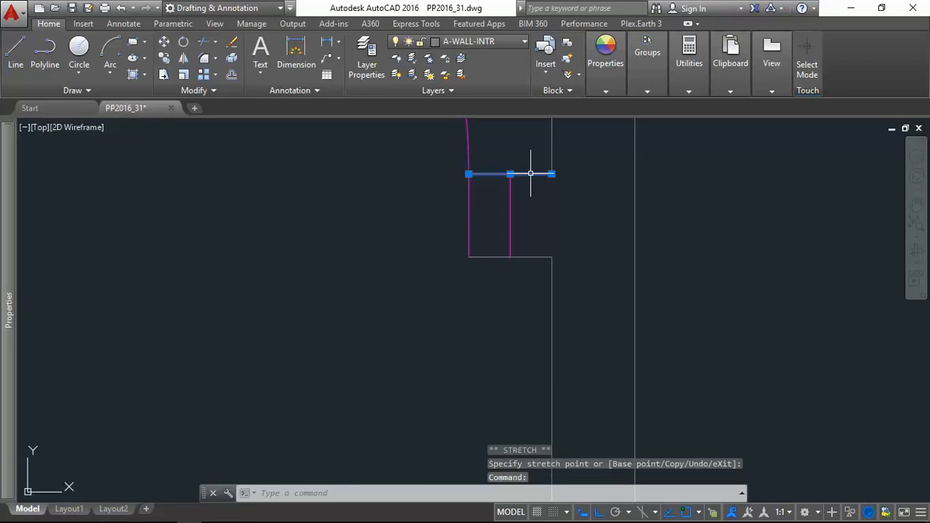
text(f)
key(Return)
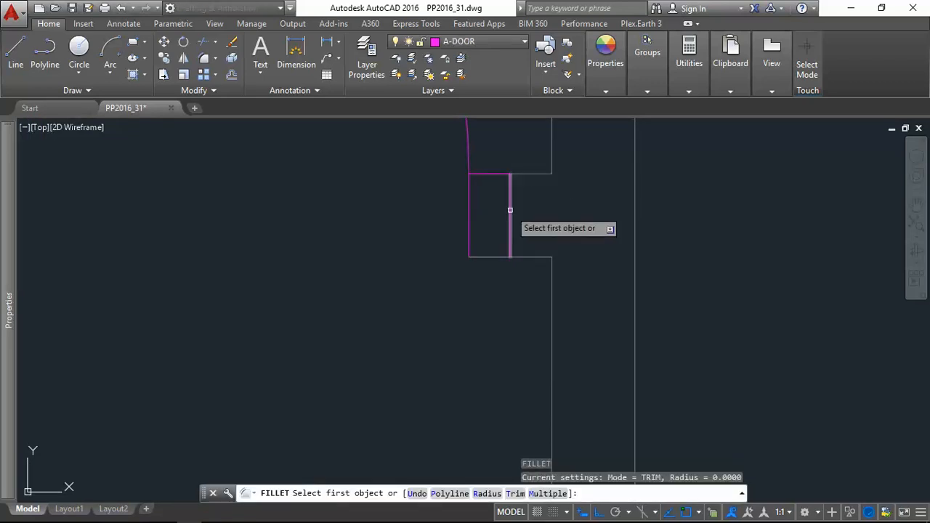
click(510, 210)
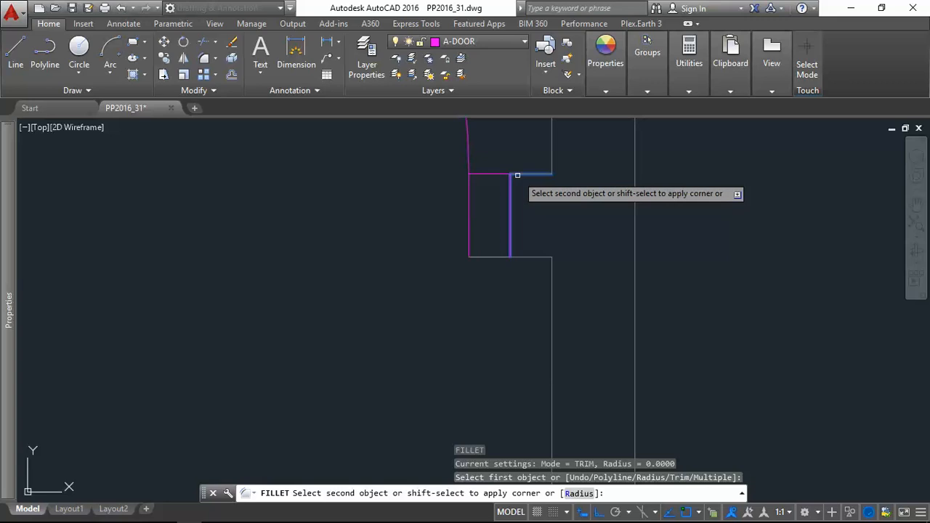
click(518, 176)
key(Escape)
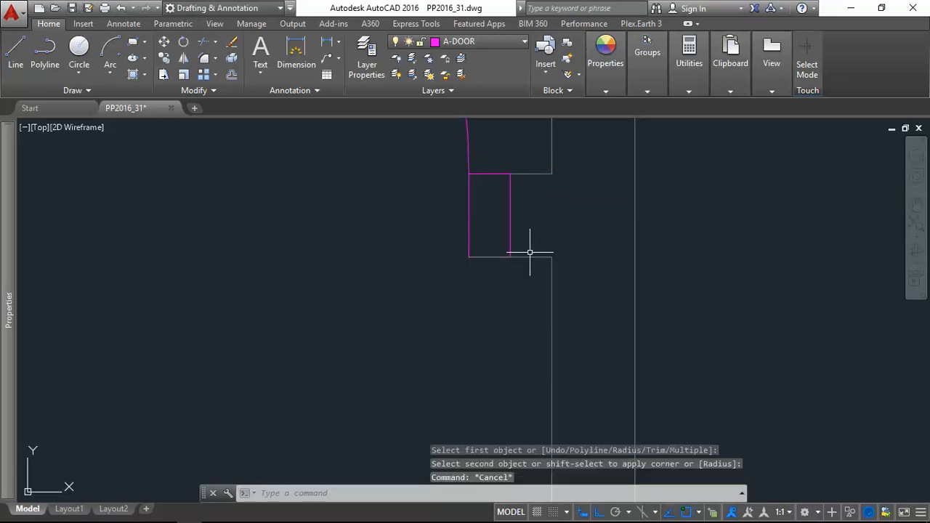
Shorten the short lower wall line to the outer edge of the right-hand jamb
click(469, 256)
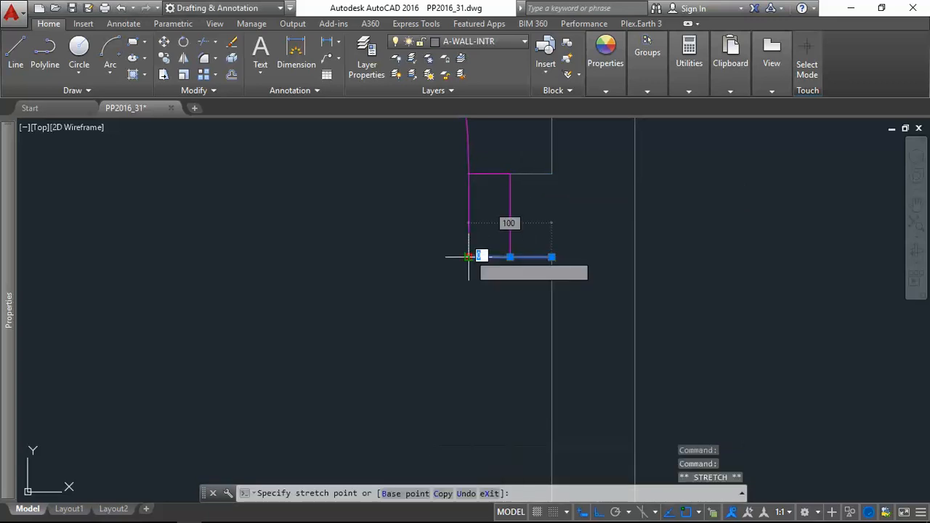
key(Escape)
key(Escape)
scroll(555, 224, down, 6)
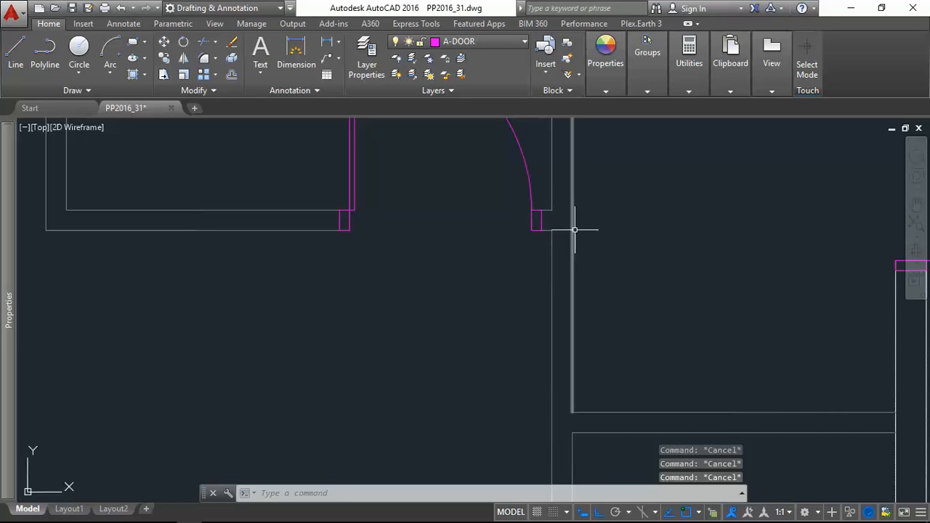
middle_drag(604, 223, 552, 245)
scroll(552, 246, down, 6)
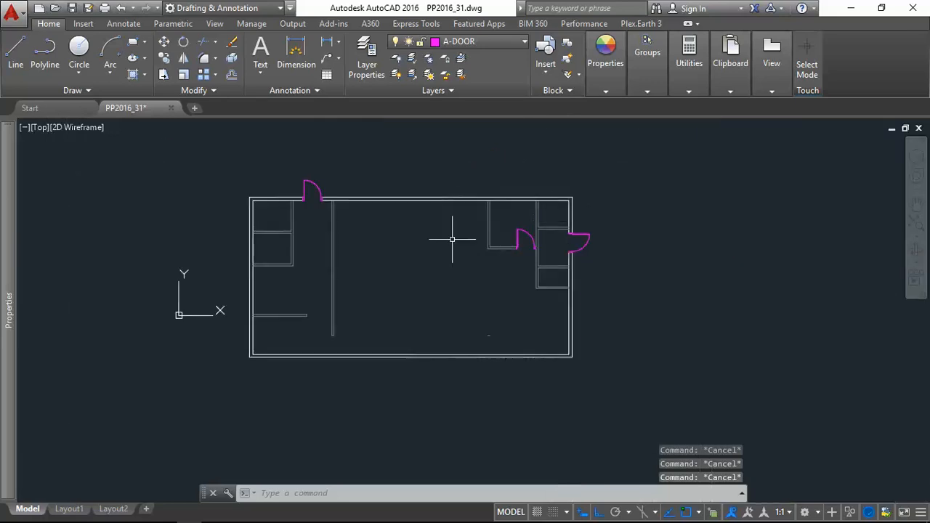
Check the bathroom door positions on the reference floor plan and the door sizes in its specifications in Revu, and return to AutoCAD
key(alt+Tab)
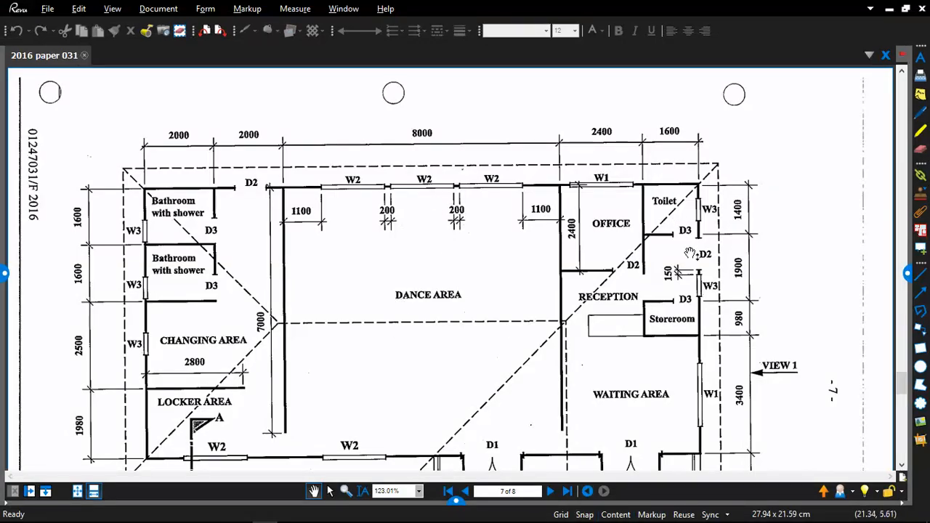
scroll(686, 262, down, 1)
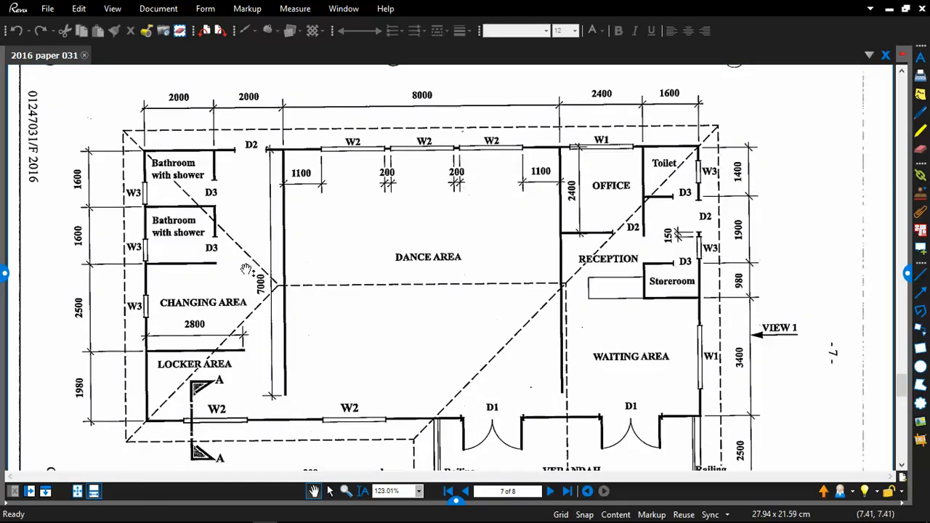
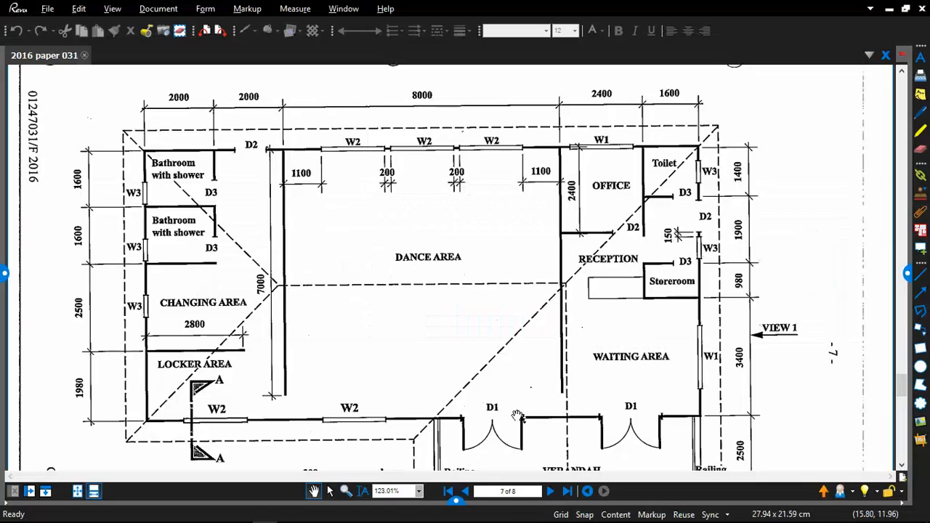
click(466, 492)
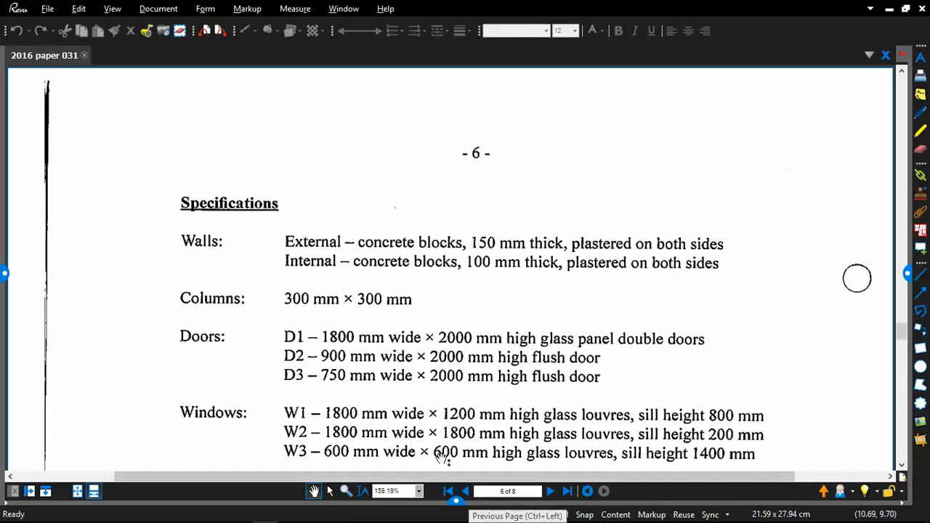
click(550, 491)
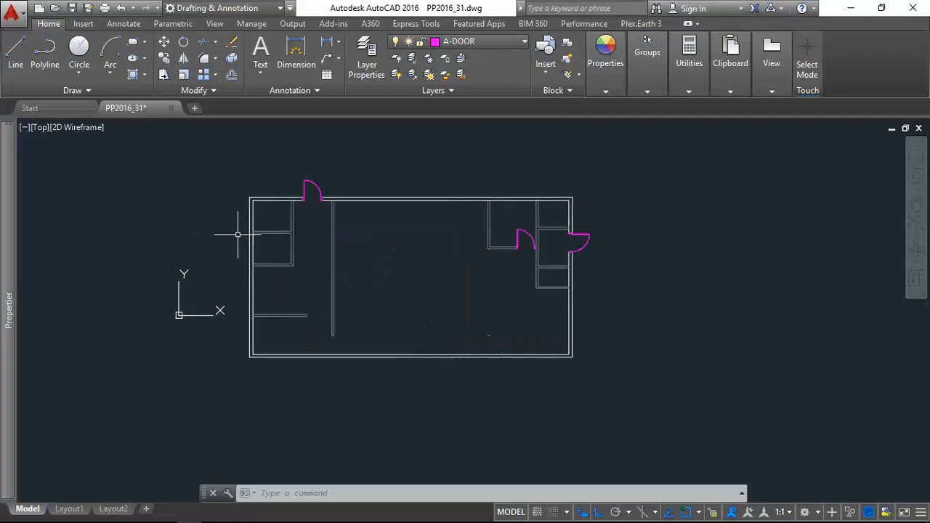
scroll(301, 245, up, 2)
scroll(301, 239, up, 2)
middle_drag(301, 240, 309, 270)
scroll(274, 216, up, 2)
key(alt+Tab)
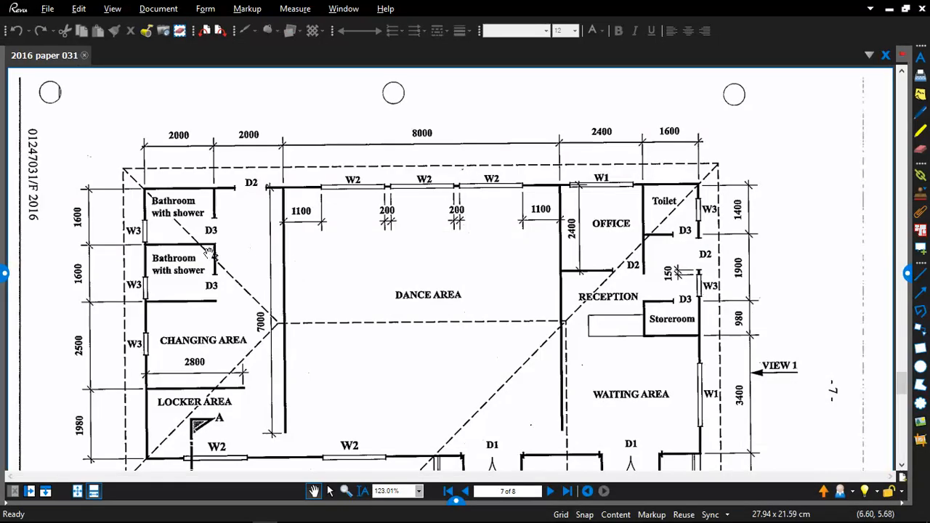
key(alt+Tab)
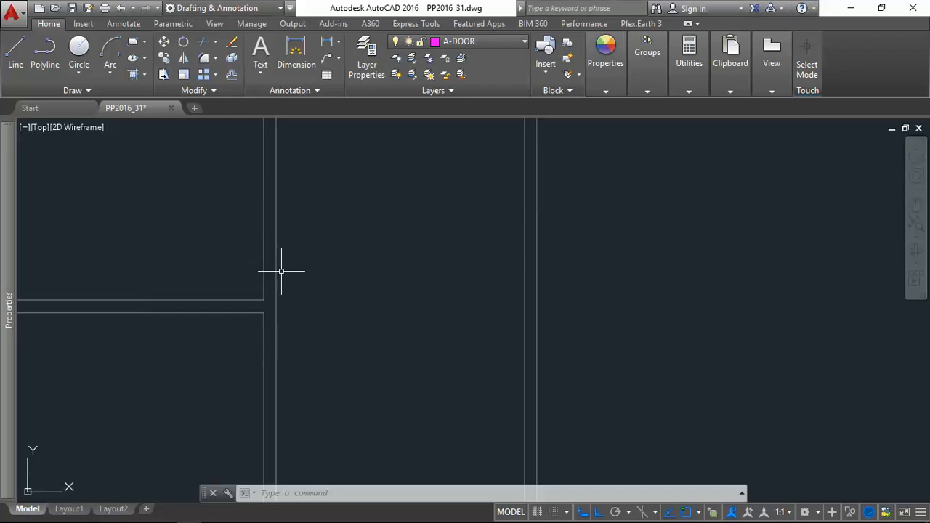
Draw a horizontal line about 1140 mm long across the upper bathroom's right wall, starting 850 mm above the bathroom's lower inner corner
click(217, 302)
click(212, 297)
scroll(297, 267, down, 4)
click(16, 67)
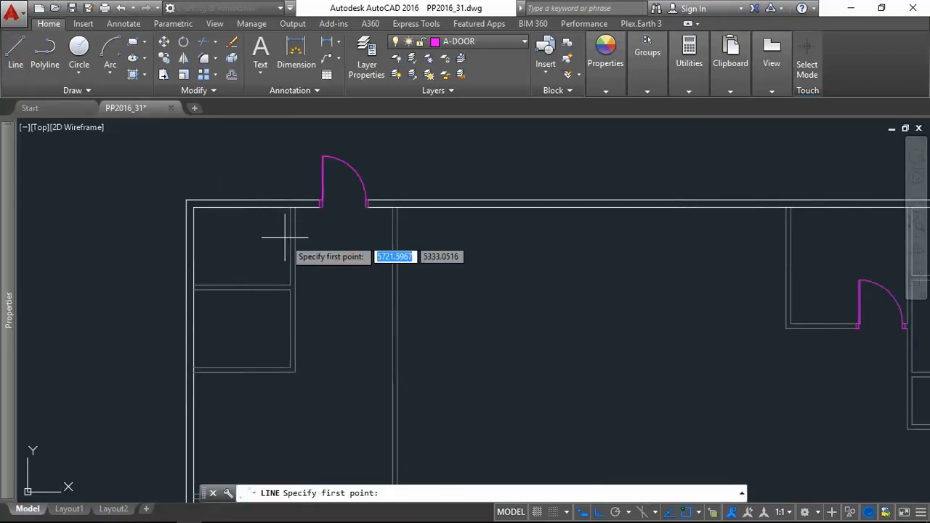
scroll(299, 283, up, 3)
shift+right_click(284, 281)
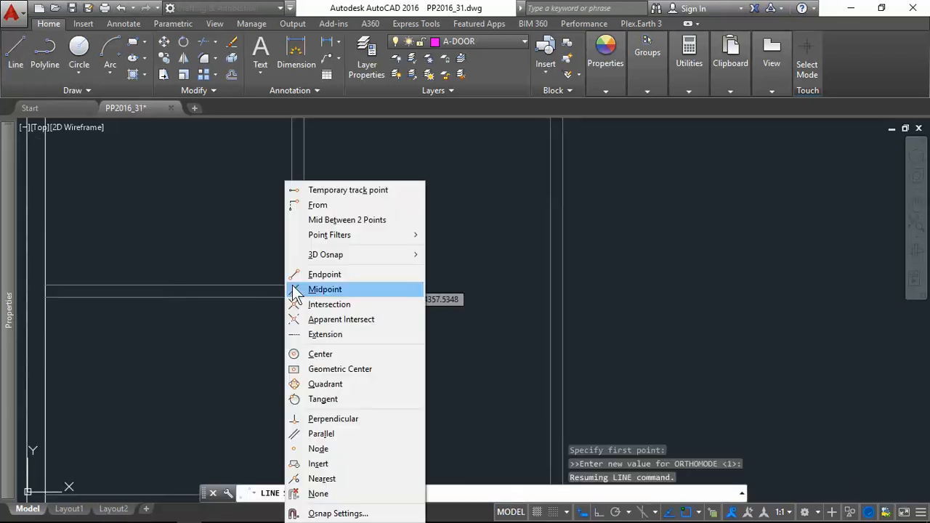
click(319, 202)
click(291, 283)
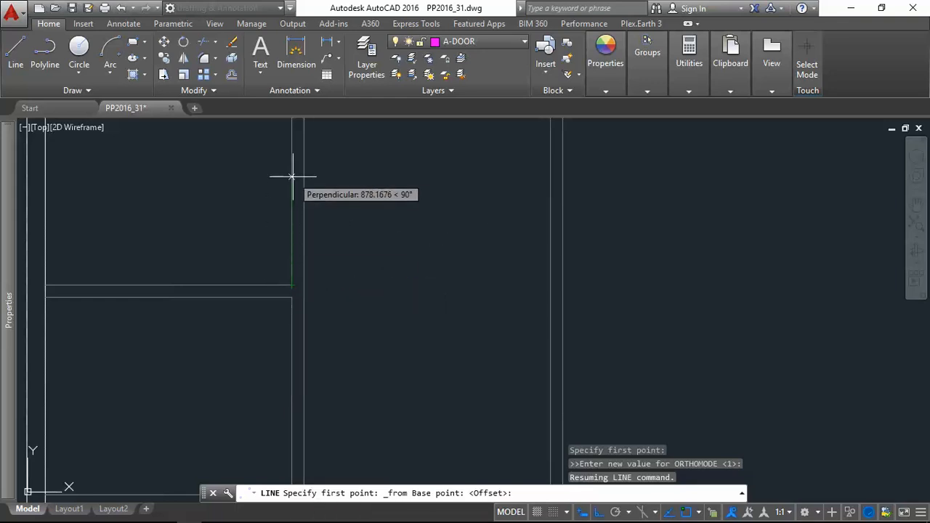
text(95)
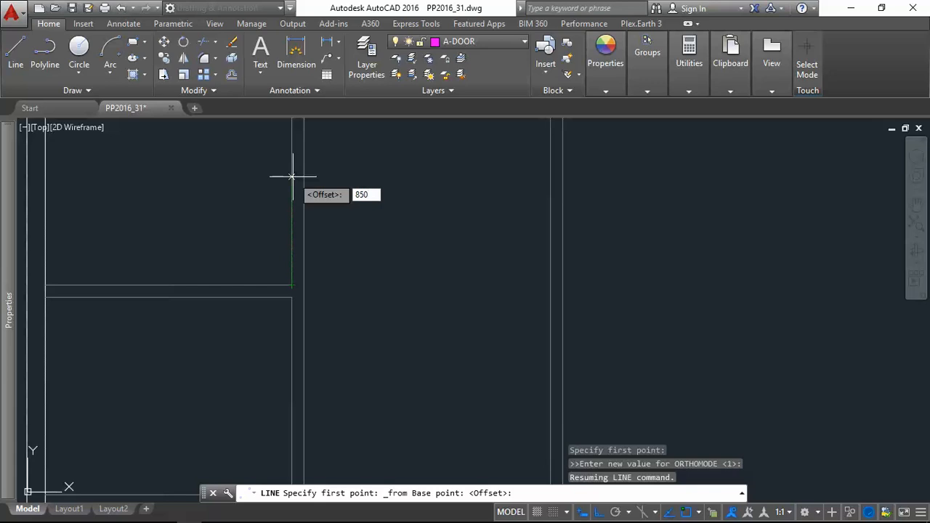
key(Return)
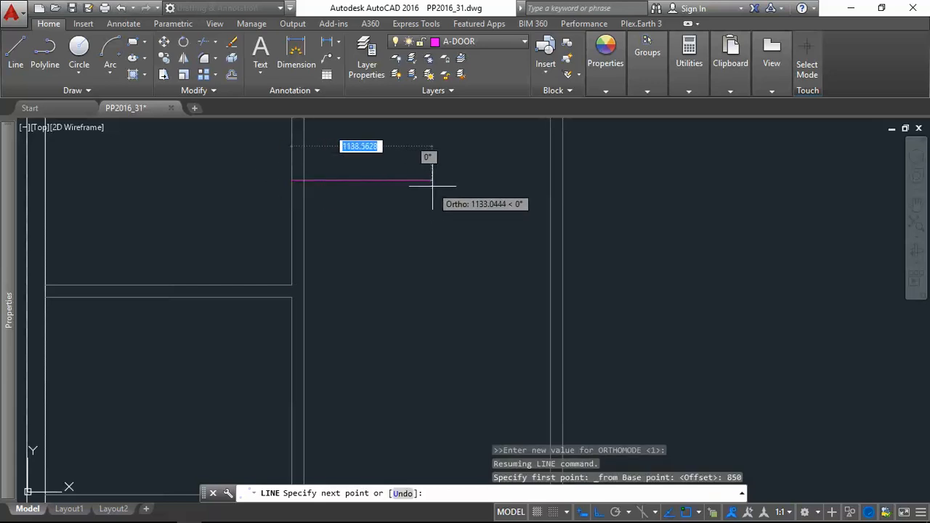
click(434, 181)
key(Return)
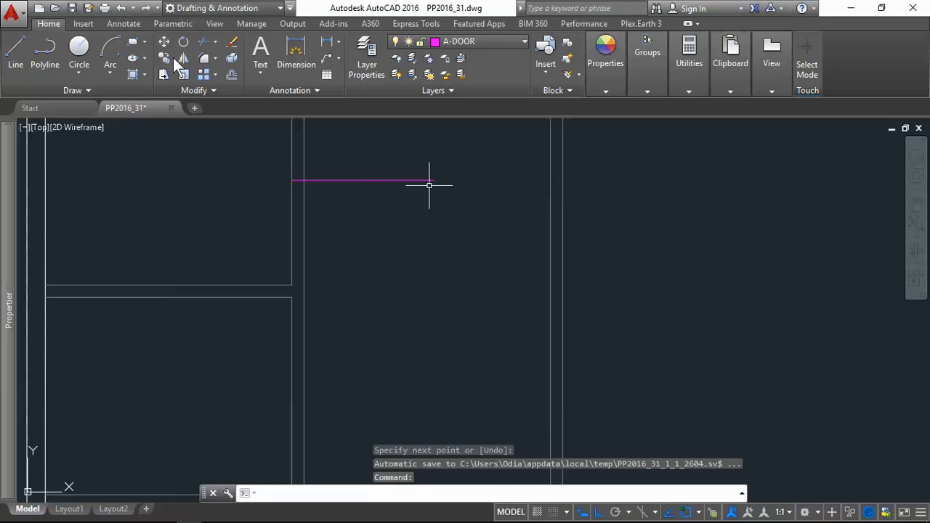
text(750)
key(Return)
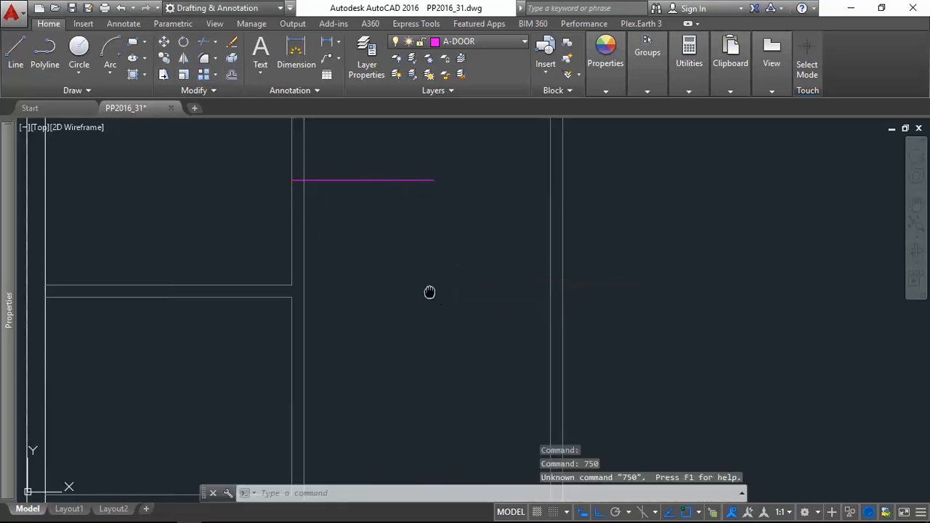
middle_drag(431, 291, 449, 368)
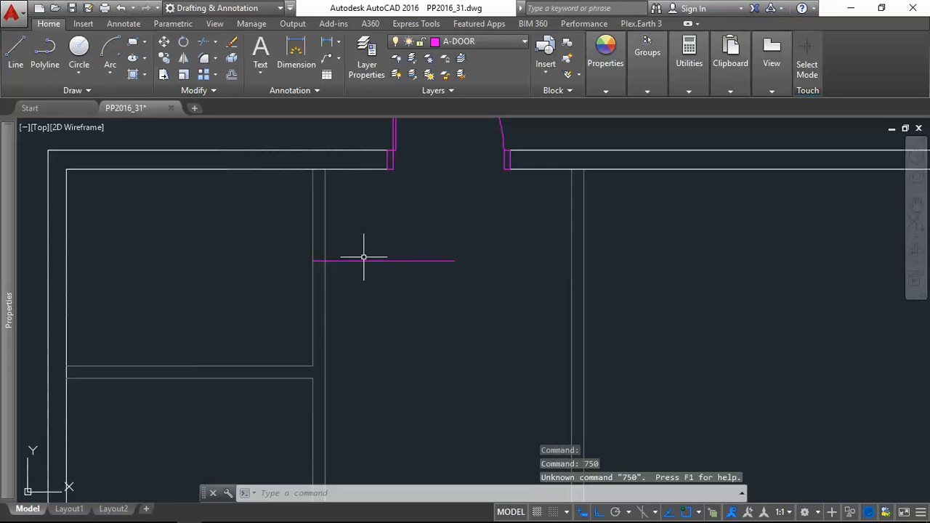
Check the upper bathroom door's position on the reference floor plan in Revu, and return to AutoCAD
key(Escape)
key(Escape)
key(alt+Tab)
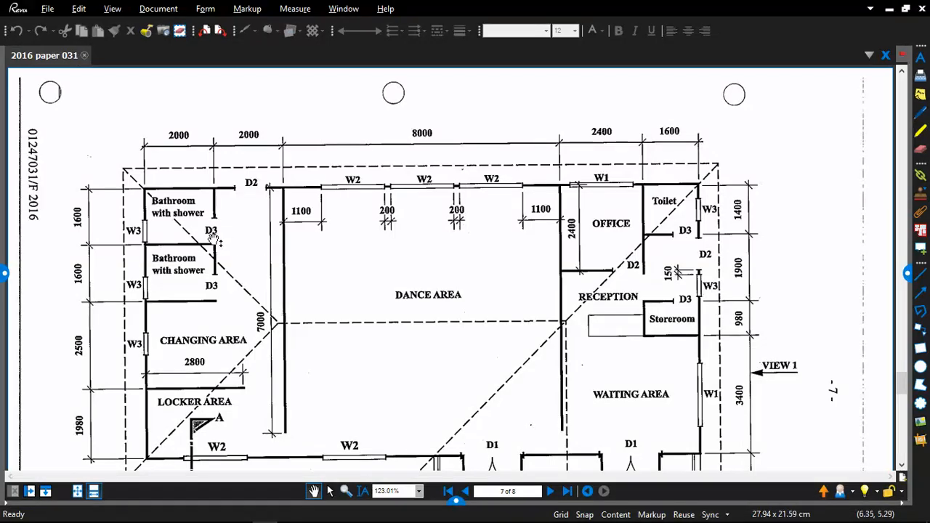
key(alt+Tab)
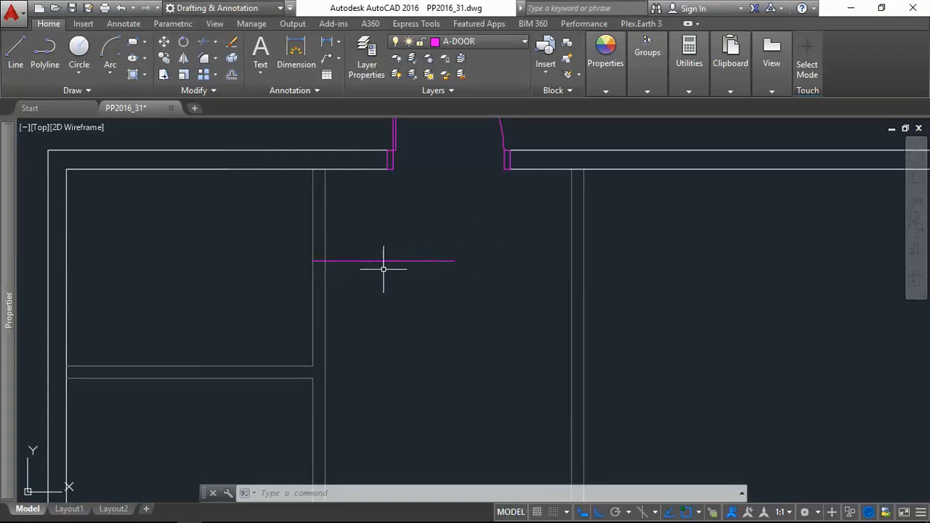
scroll(376, 266, down, 5)
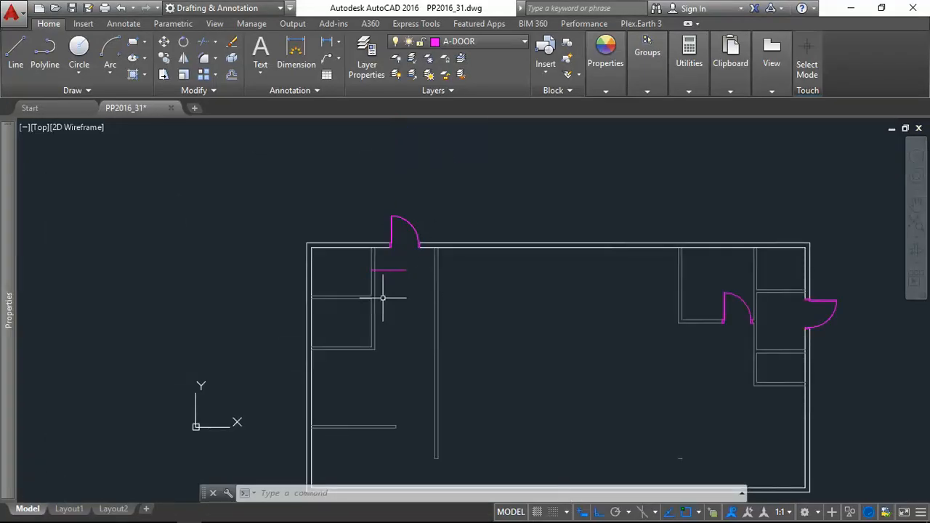
scroll(382, 298, up, 6)
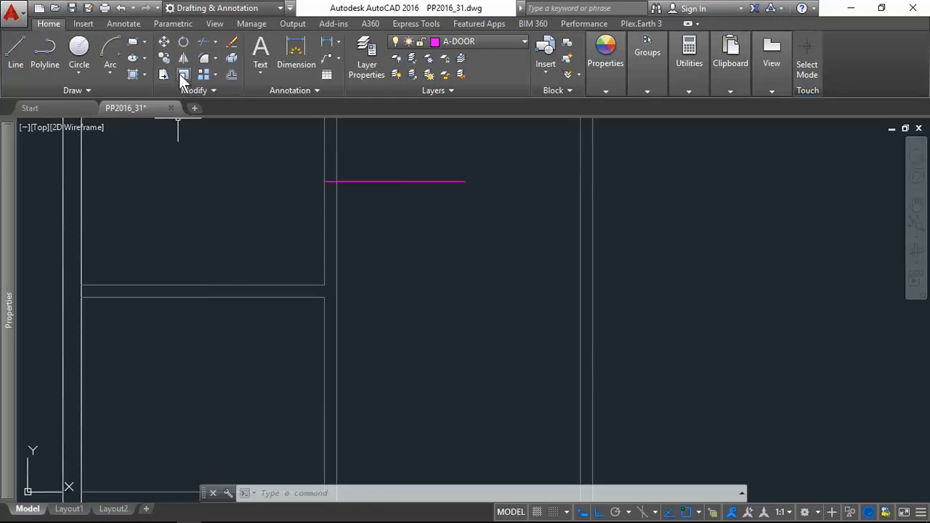
click(112, 63)
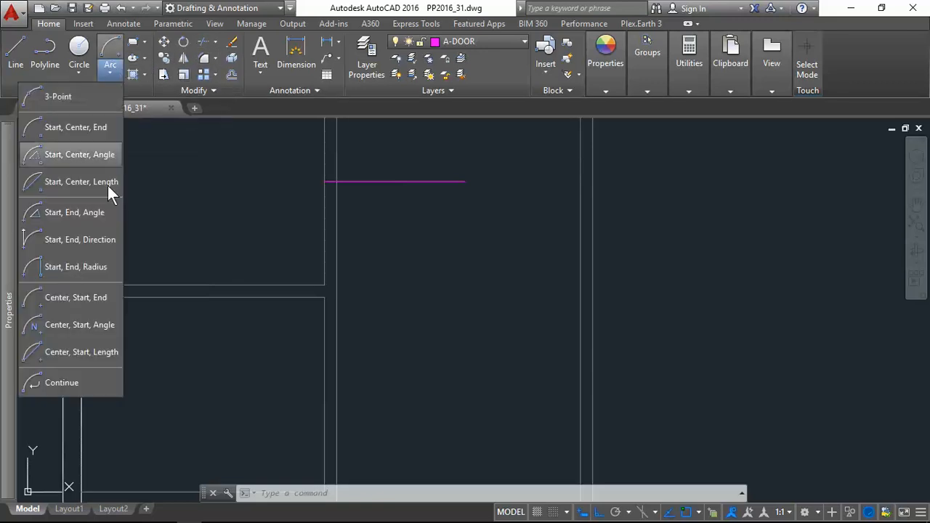
click(60, 298)
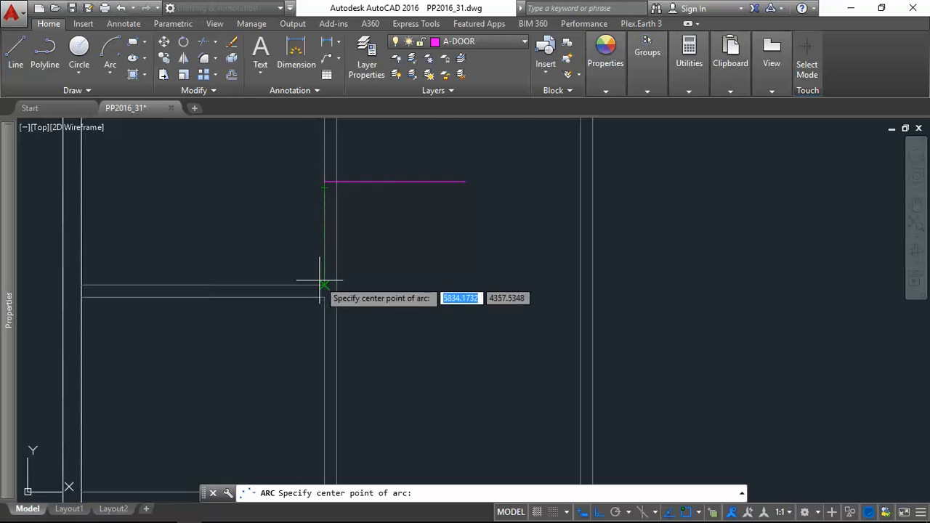
key(Escape)
key(Escape)
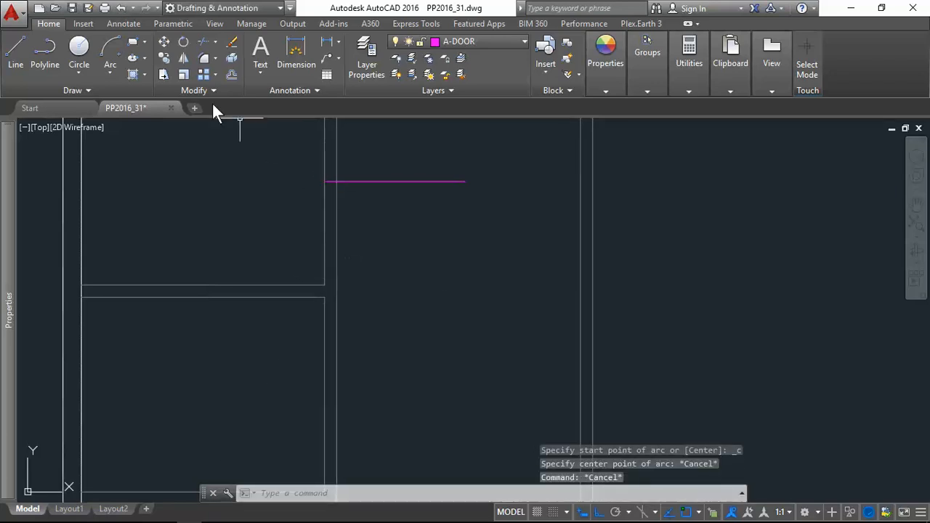
Draw a second, longer horizontal line across the upper bathroom's right wall, starting 100 mm above the bathroom's lower inner corner
click(16, 48)
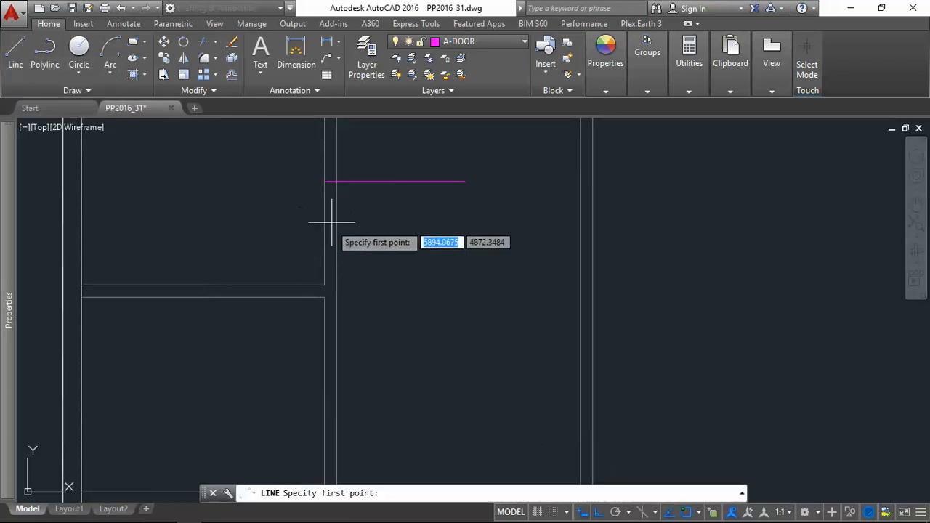
shift+right_click(324, 285)
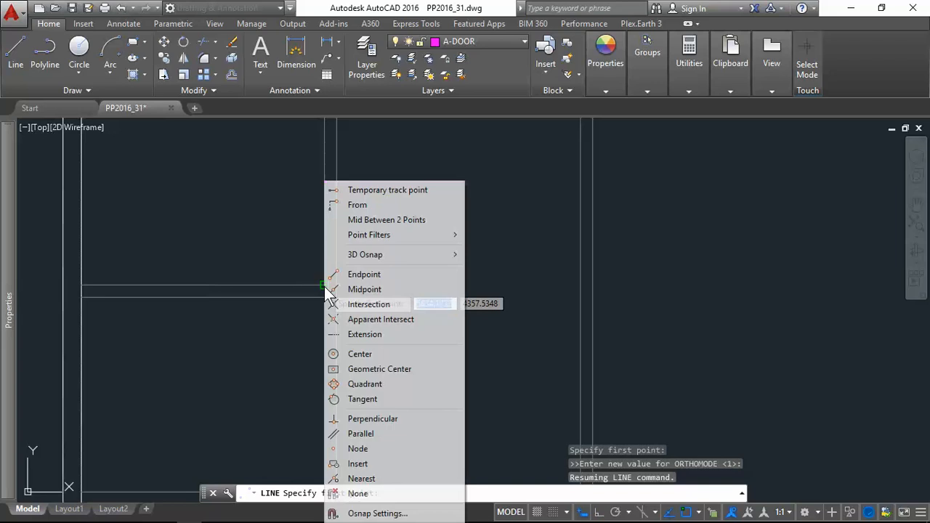
click(369, 206)
click(324, 282)
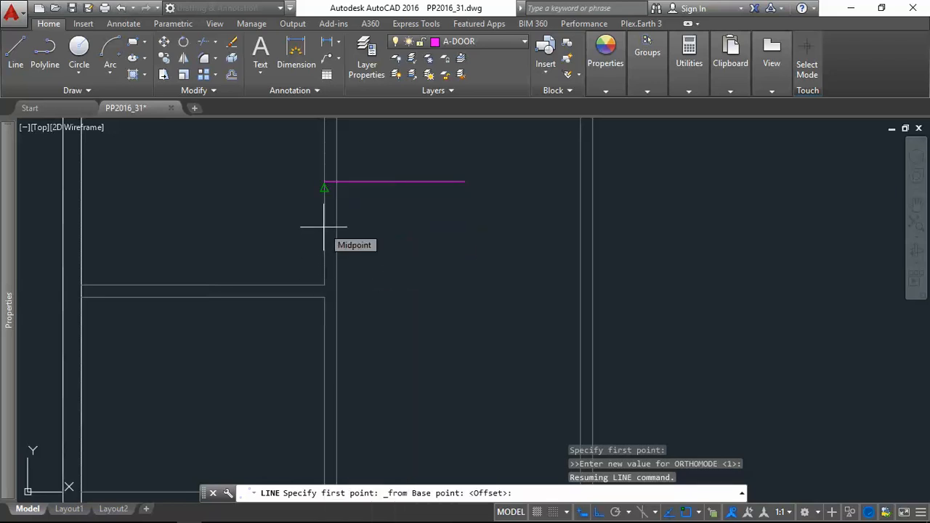
text(5)
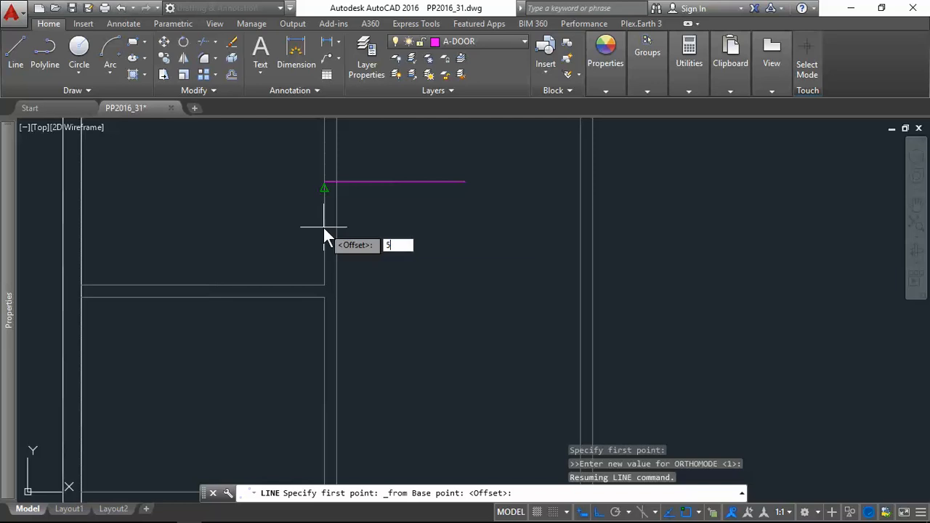
key(BackSpace)
text(100)
key(Return)
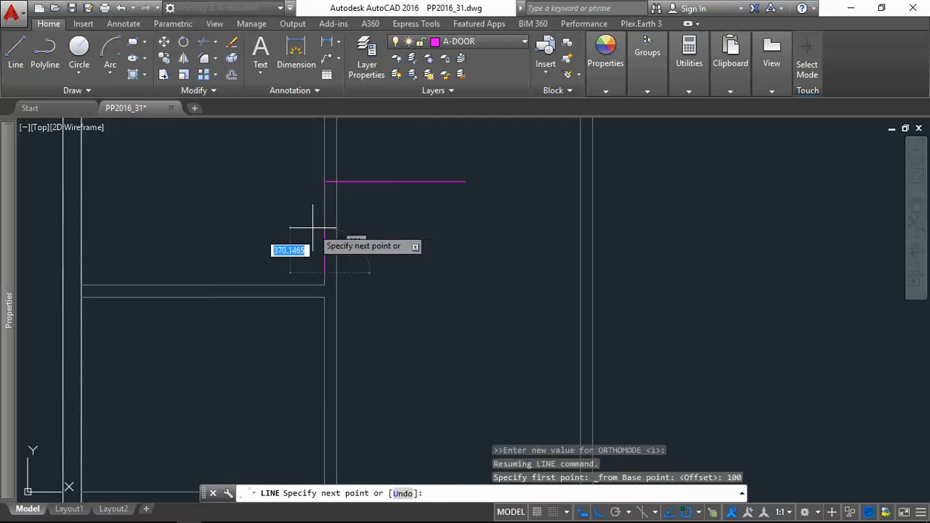
click(507, 275)
key(Escape)
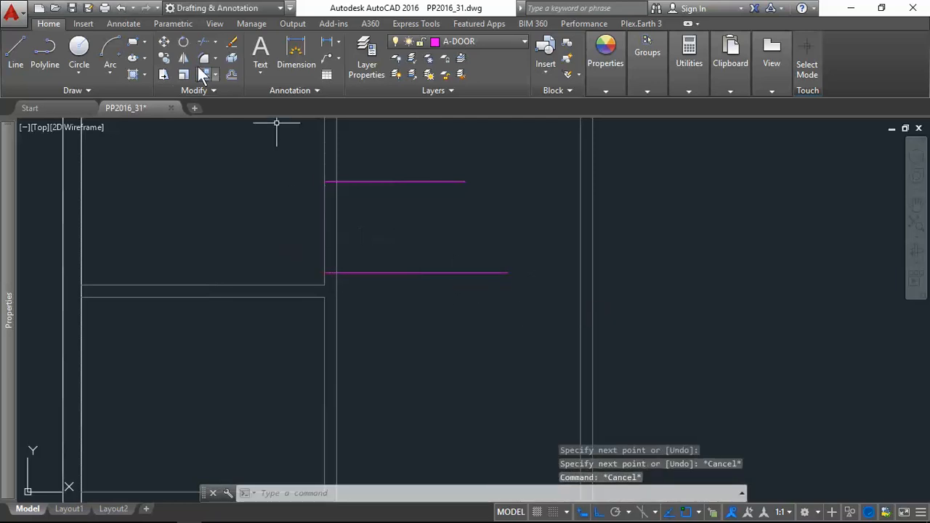
Draw a quarter-circle door swing into the upper bathroom, centred on the lower line's inner end and starting at the upper line's inner end
click(107, 70)
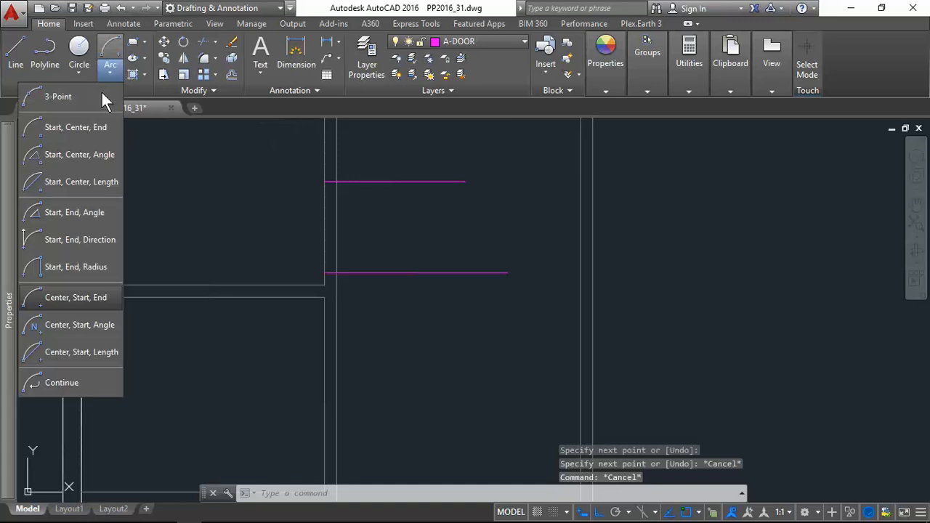
click(75, 298)
click(325, 272)
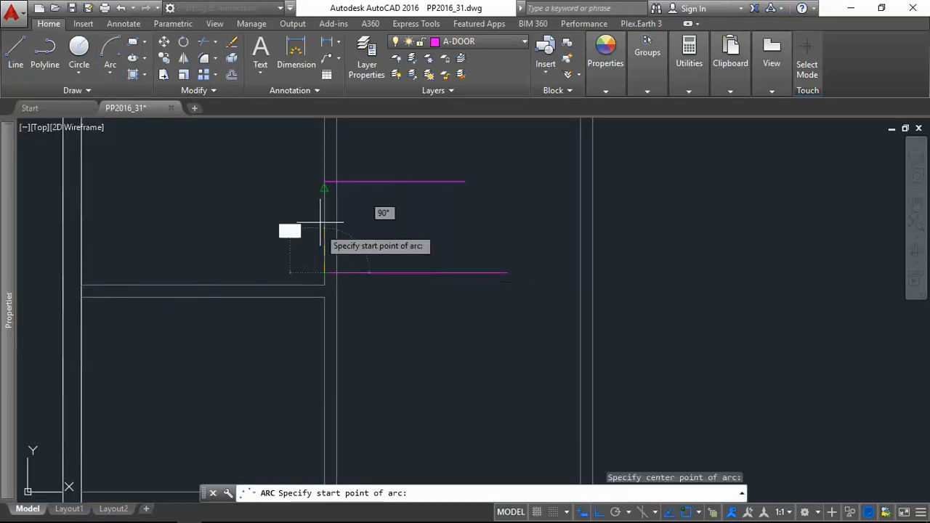
click(322, 182)
click(228, 265)
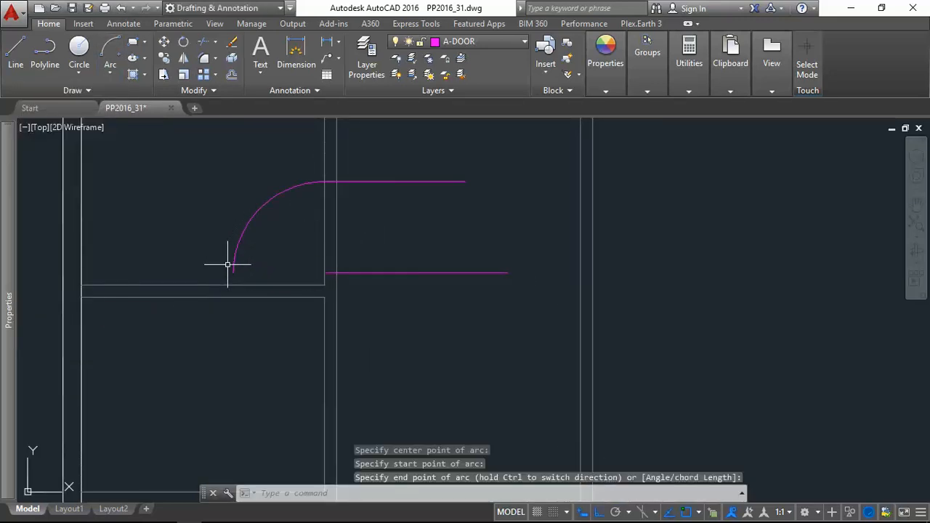
Draw a 750 by 25 mm rectangle as the door leaf, from the lower line's inner end to the foot of the swing arc
scroll(329, 188, up, 4)
scroll(339, 182, down, 2)
scroll(359, 201, up, 2)
middle_drag(328, 313, 351, 230)
click(131, 43)
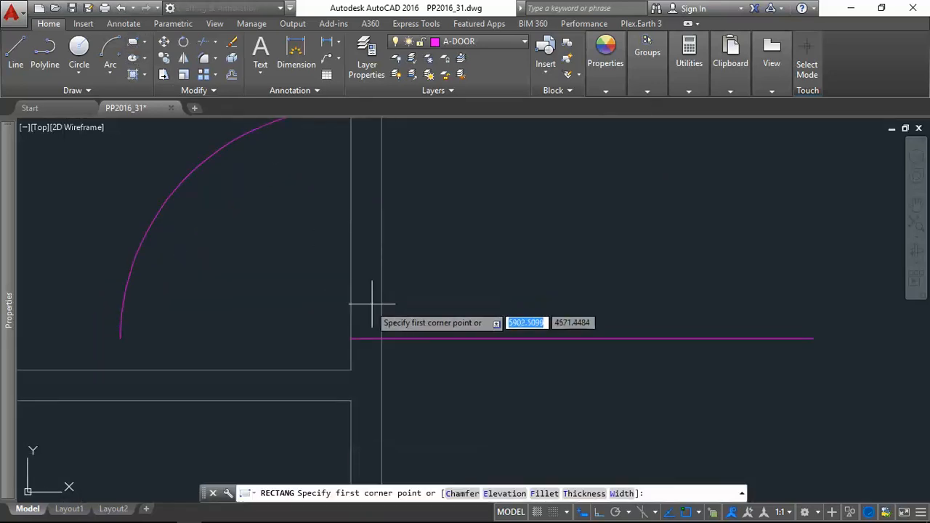
click(351, 338)
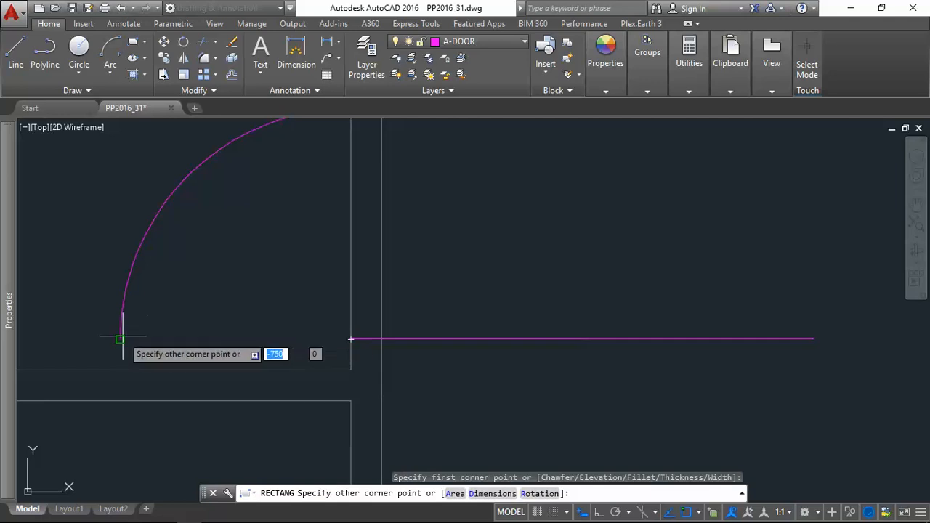
text(d)
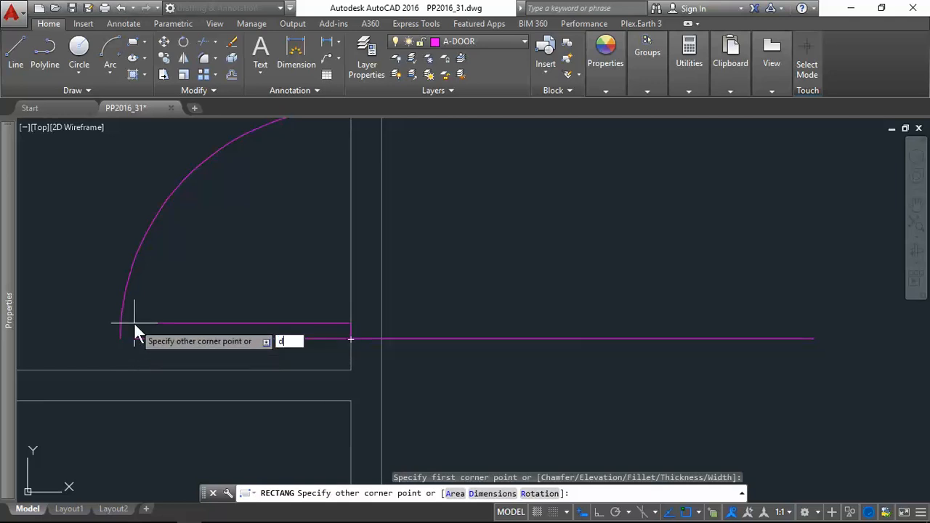
key(Return)
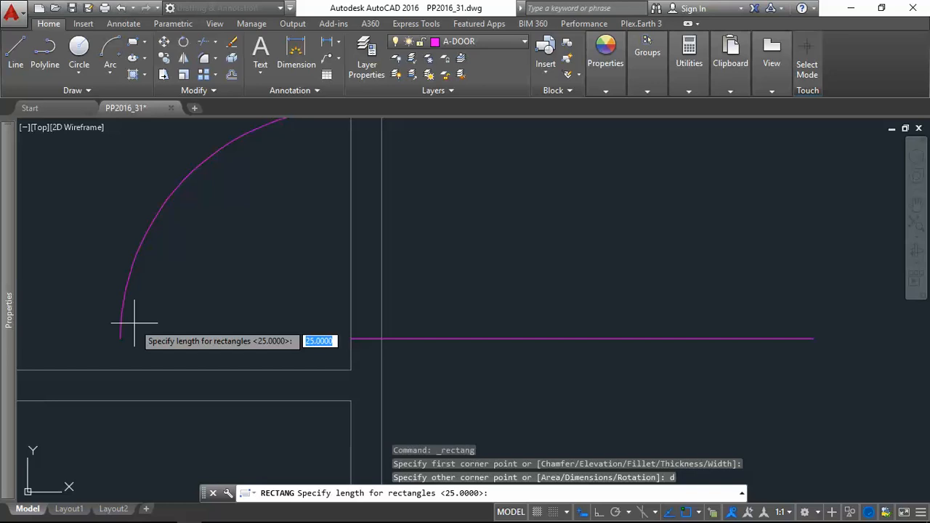
text(750)
key(Return)
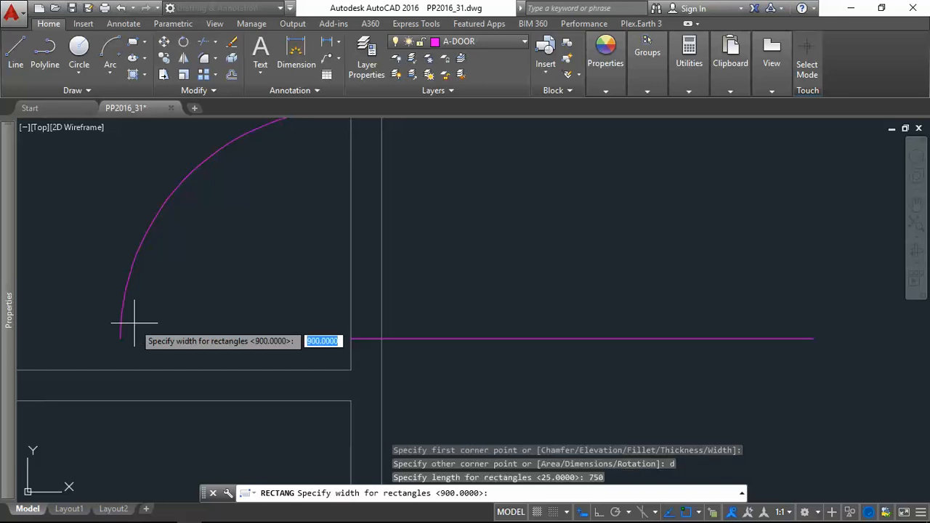
text(25)
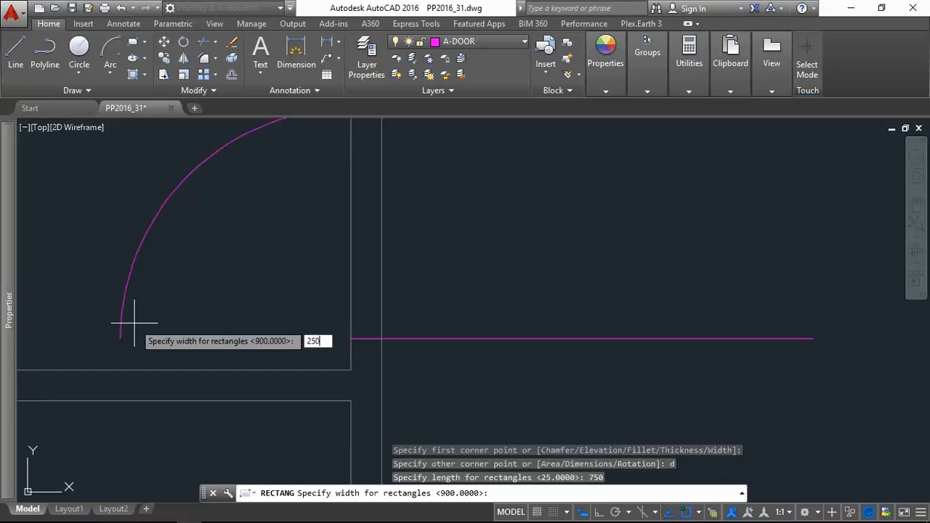
key(Return)
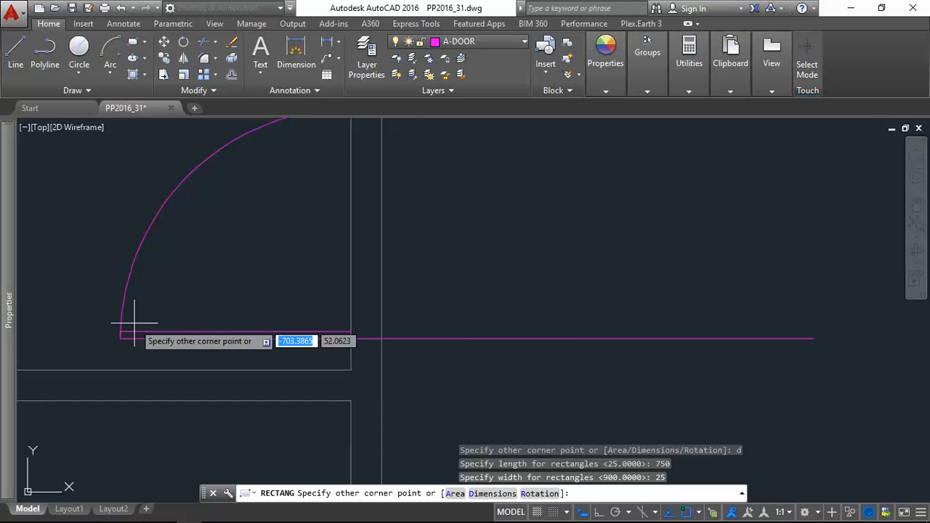
click(159, 295)
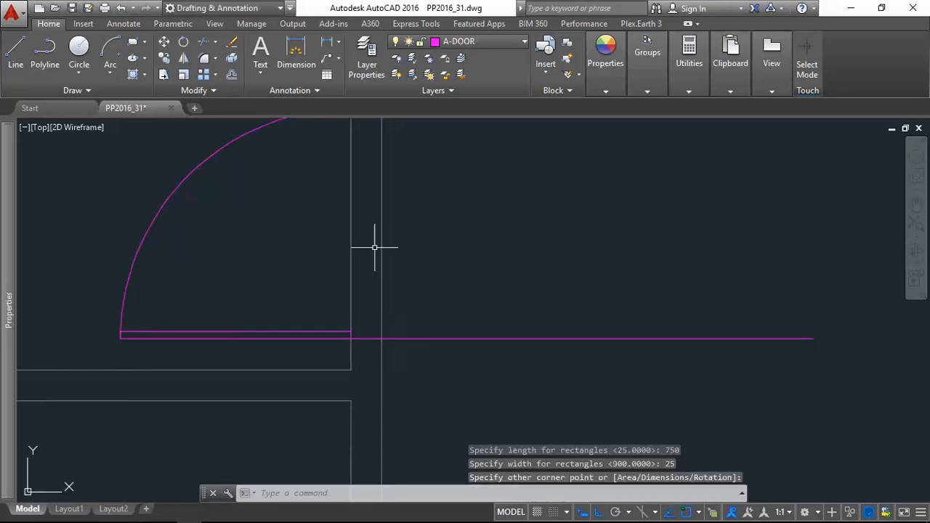
Offset the lower door opening line 50 mm downward
click(232, 75)
text(50)
key(Return)
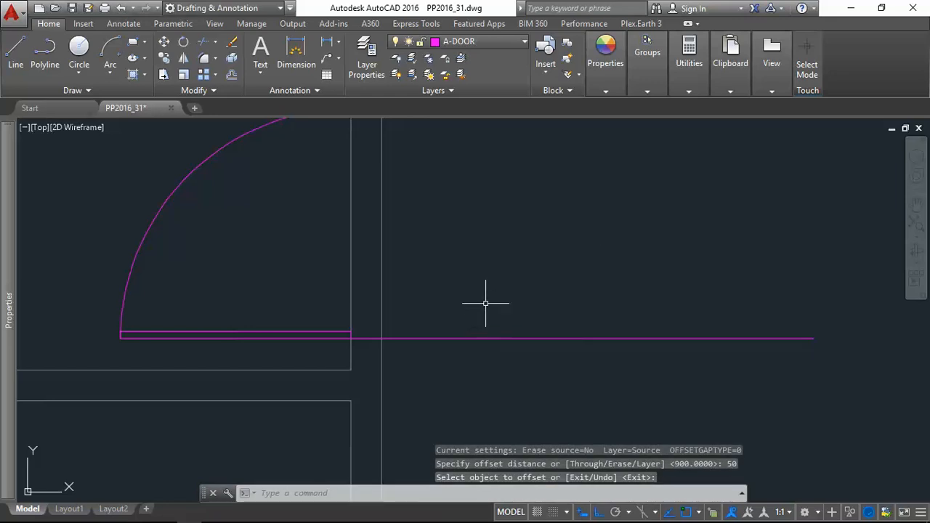
click(480, 339)
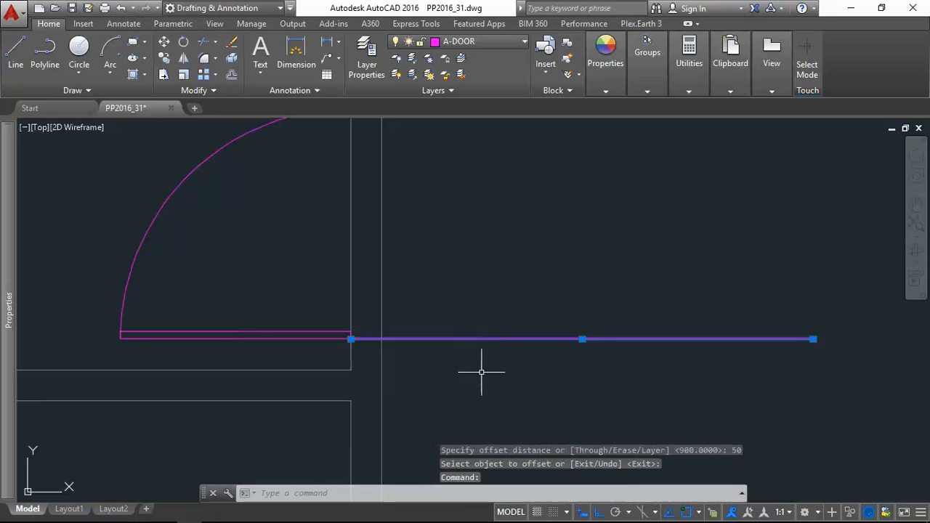
key(Escape)
key(Escape)
key(Escape)
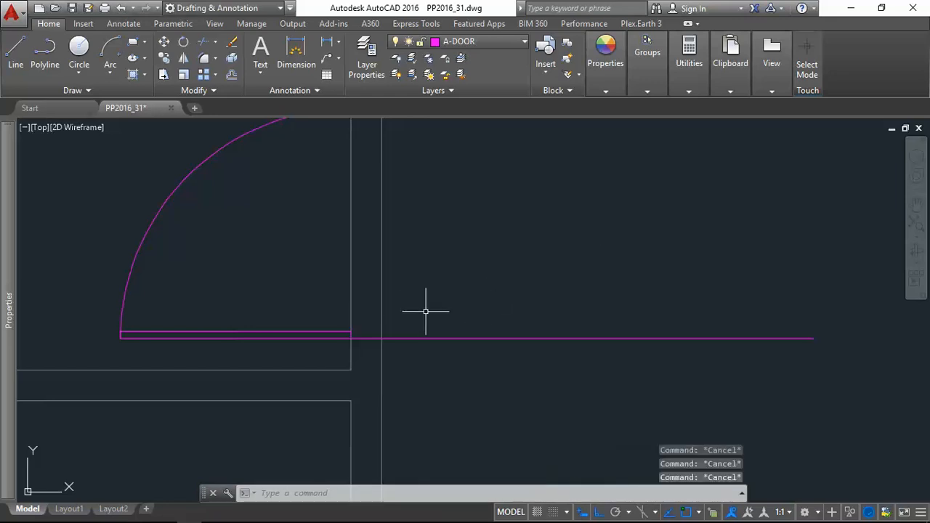
text(o)
key(Return)
key(Return)
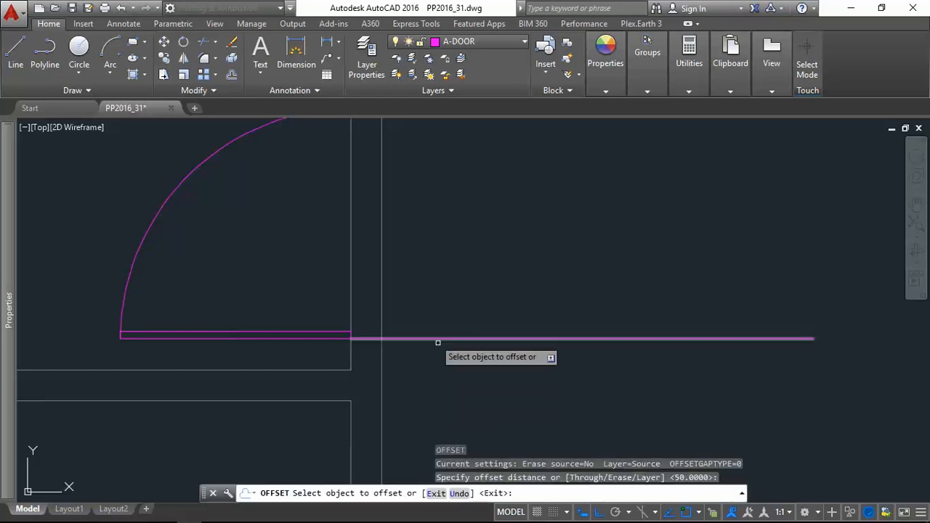
click(441, 339)
click(438, 363)
Offset the upper door opening line 50 mm upward and end the Offset command
scroll(435, 327, down, 3)
scroll(432, 280, up, 2)
click(425, 256)
click(419, 251)
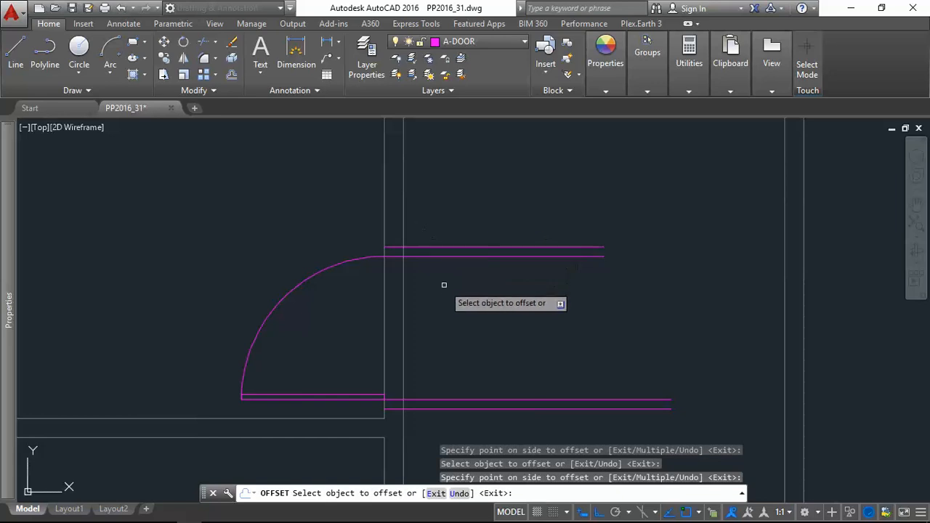
click(415, 284)
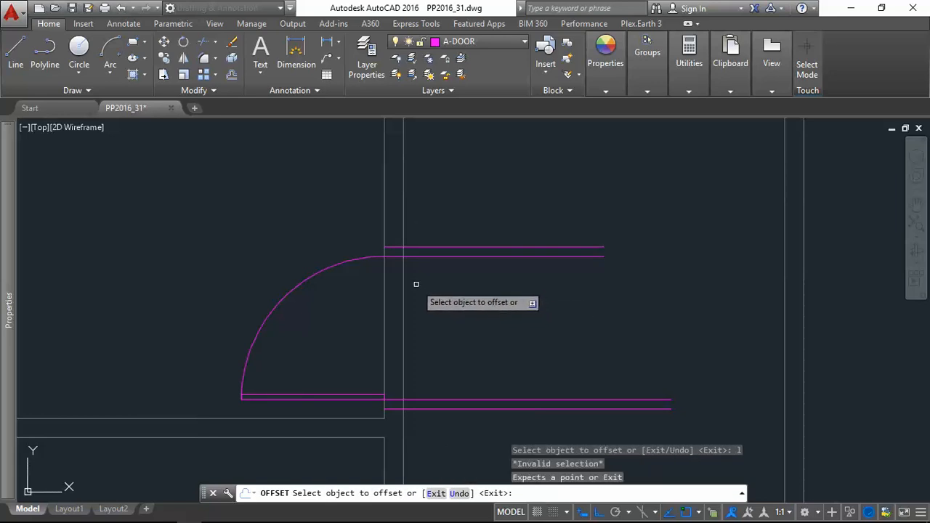
key(Escape)
key(Escape)
Close the upper jamb with vertical lines along both wall faces between its two horizontal lines
key(Return)
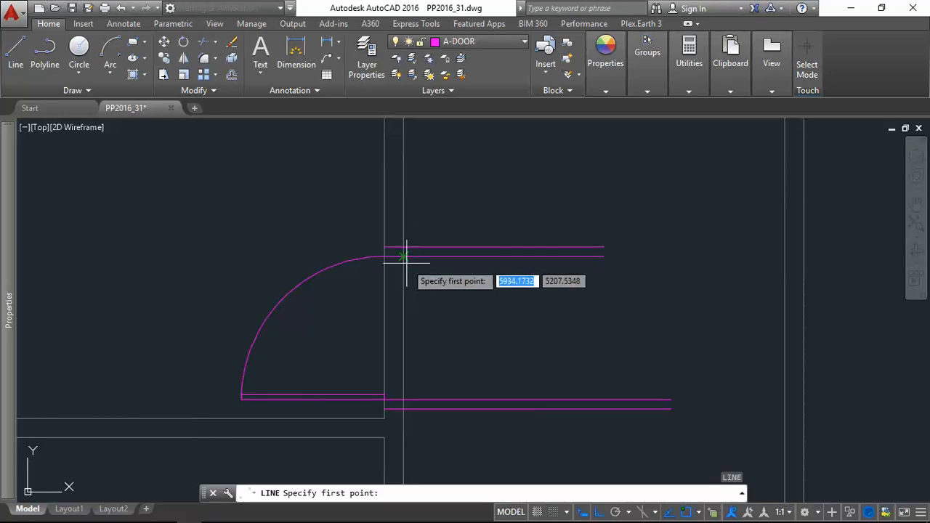
click(404, 257)
click(403, 247)
key(Return)
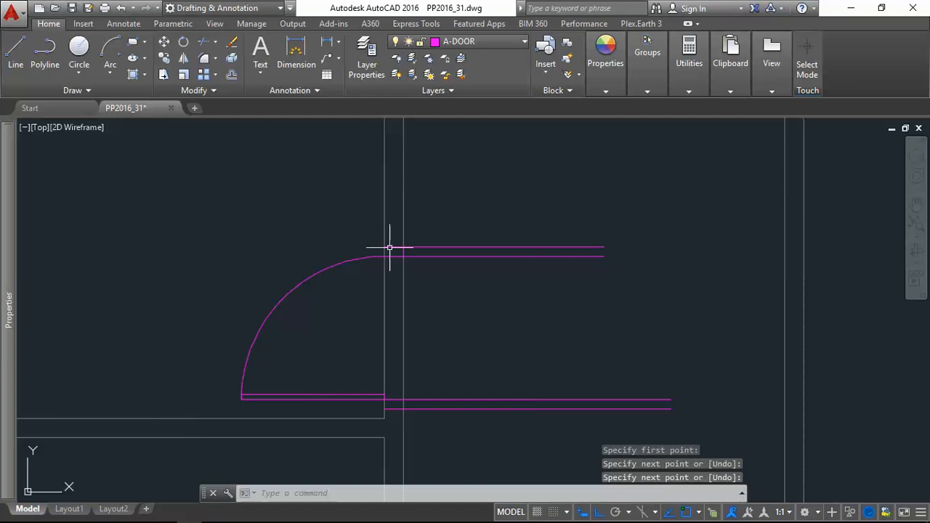
key(Return)
click(384, 255)
click(385, 256)
key(Return)
Close the lower jamb with vertical lines along both wall faces between its two horizontal lines
key(Return)
scroll(411, 409, up, 2)
click(390, 410)
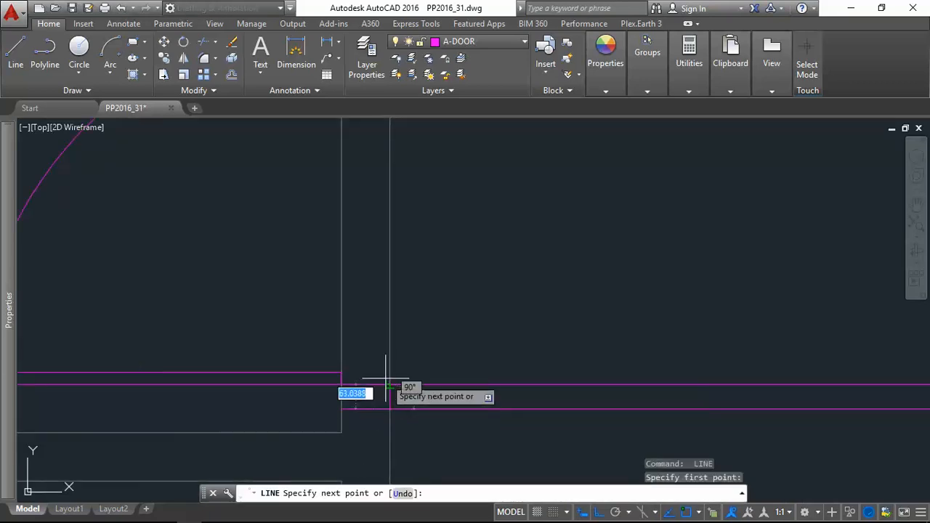
click(389, 385)
key(Return)
key(Return)
click(341, 409)
click(355, 384)
key(Escape)
Trim the four horizontal jamb lines where they extend beyond the wall's outer face
scroll(438, 400, down, 2)
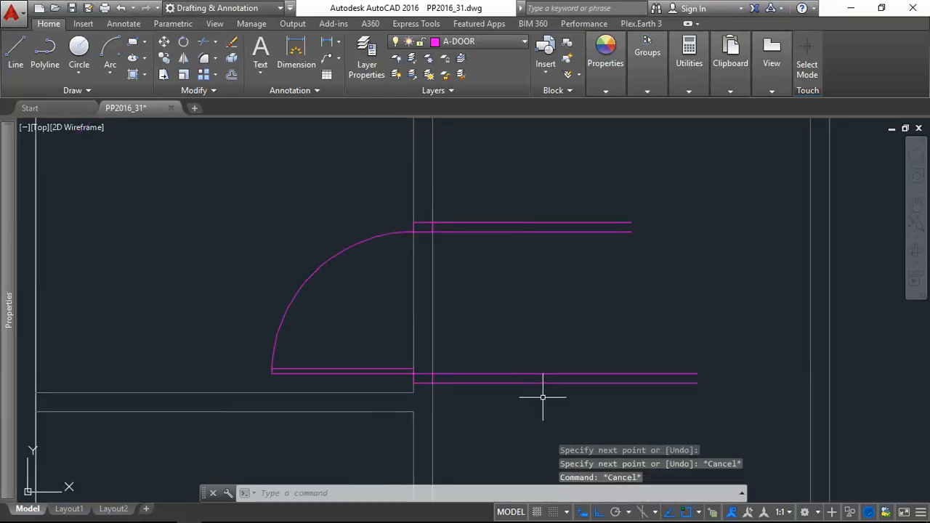
scroll(436, 384, up, 2)
scroll(436, 386, down, 2)
text(tr)
key(Return)
key(Return)
click(537, 399)
click(481, 149)
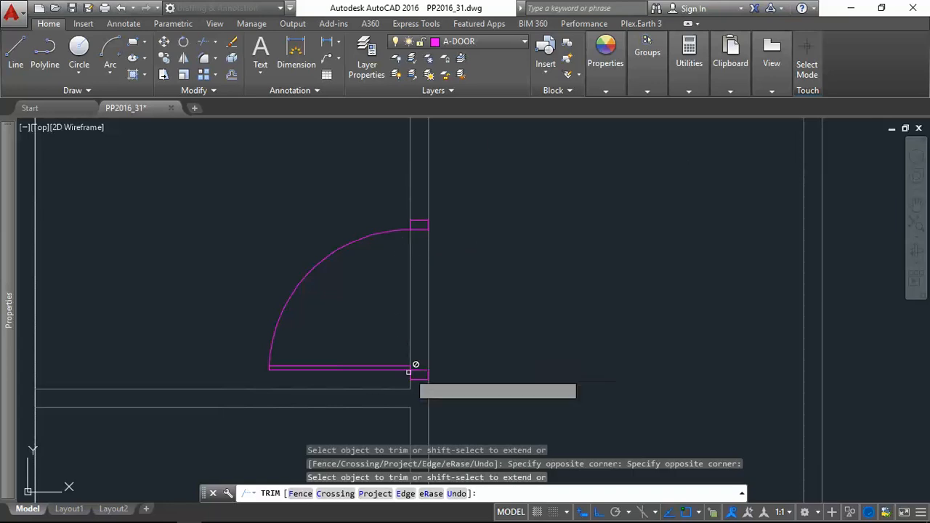
Trim away both interior wall face lines that cross the upper bathroom's door opening between the jambs
key(Escape)
text(tr)
key(Return)
key(Return)
click(458, 309)
click(386, 297)
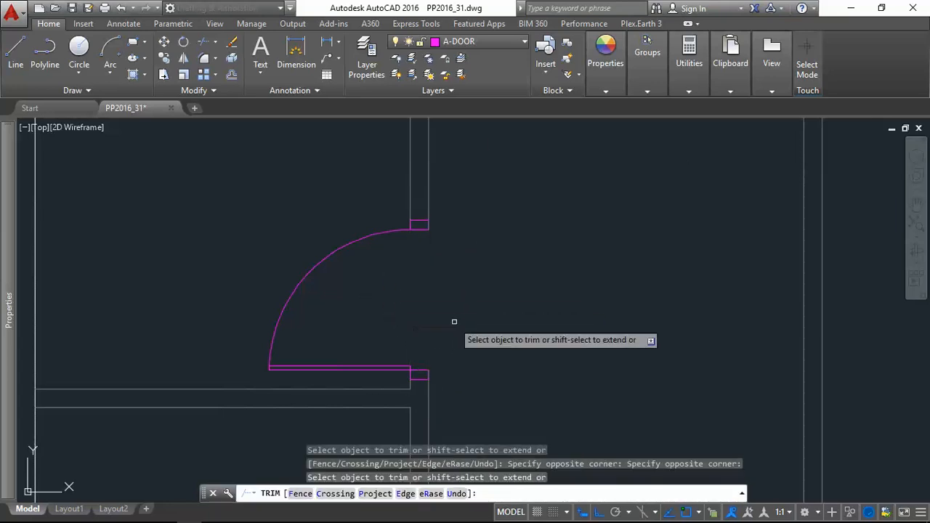
key(Escape)
Shorten the wall face lines above the door so they end at the upper jamb's top edge
scroll(433, 200, up, 4)
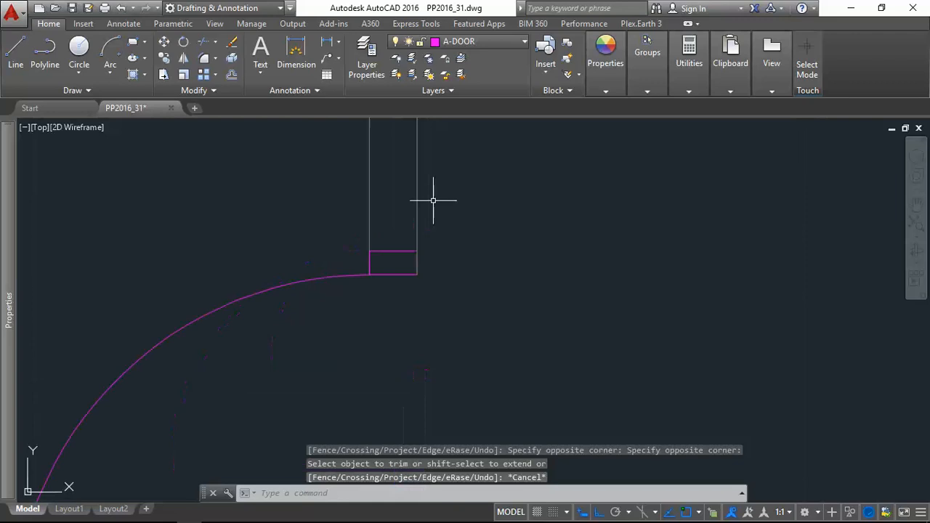
click(418, 262)
key(Escape)
click(418, 271)
click(419, 271)
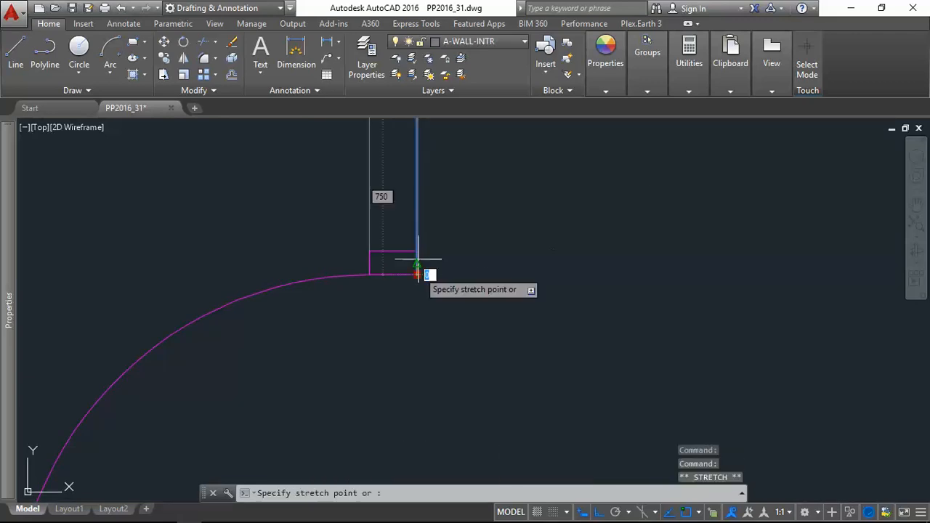
key(Escape)
click(370, 224)
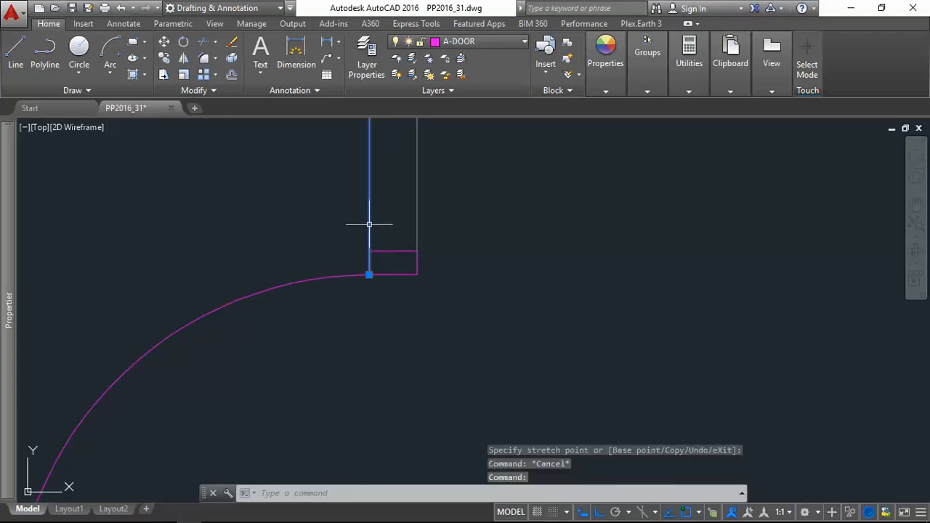
click(369, 274)
click(369, 251)
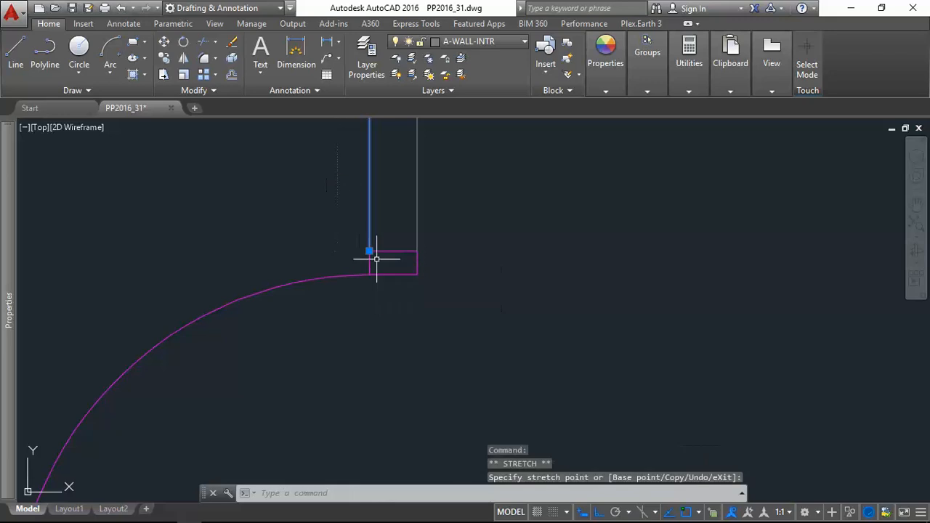
key(Escape)
Shorten the two wall face lines below the door so they end at the lower jamb's bottom edge
scroll(438, 277, down, 2)
middle_drag(454, 395, 441, 228)
scroll(435, 247, up, 2)
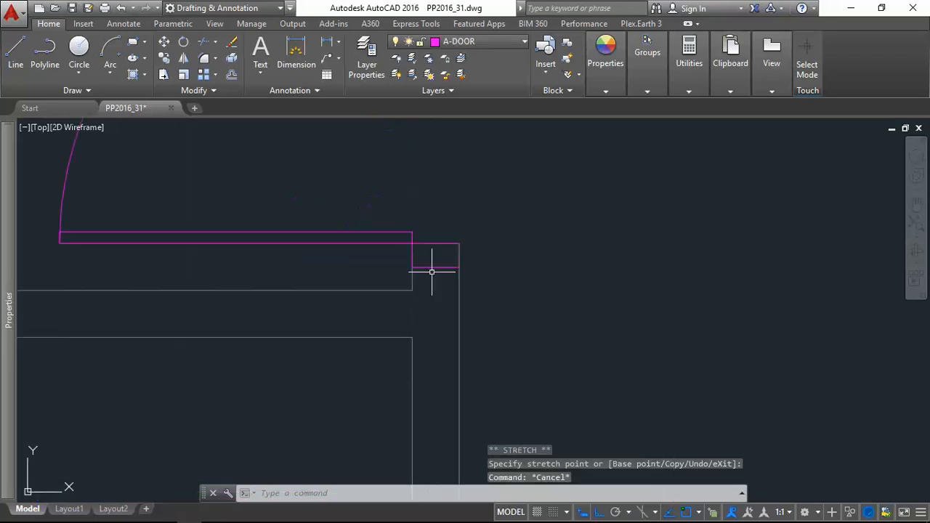
click(412, 243)
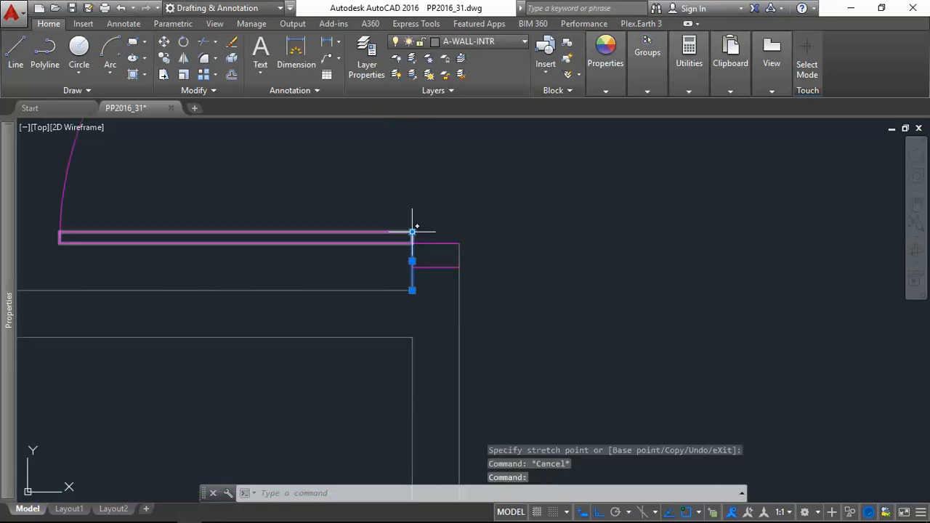
click(412, 233)
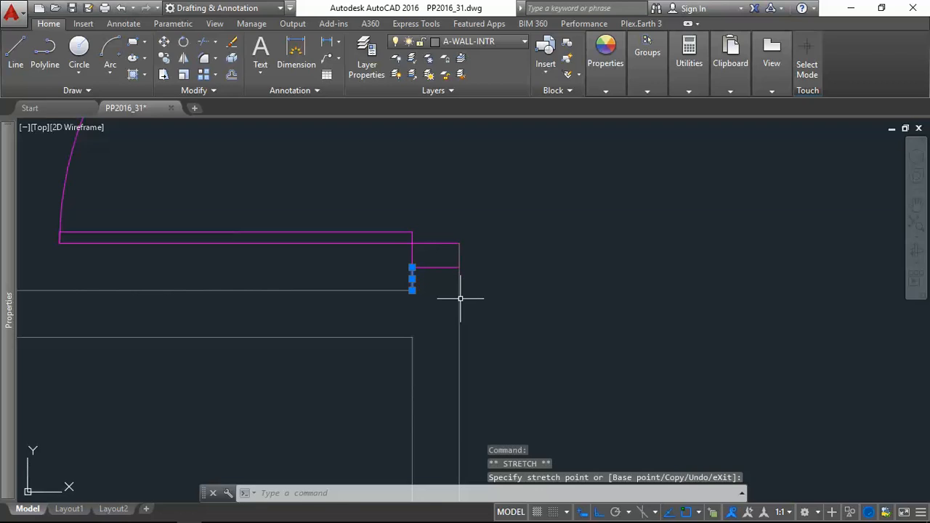
click(458, 255)
click(459, 244)
click(459, 267)
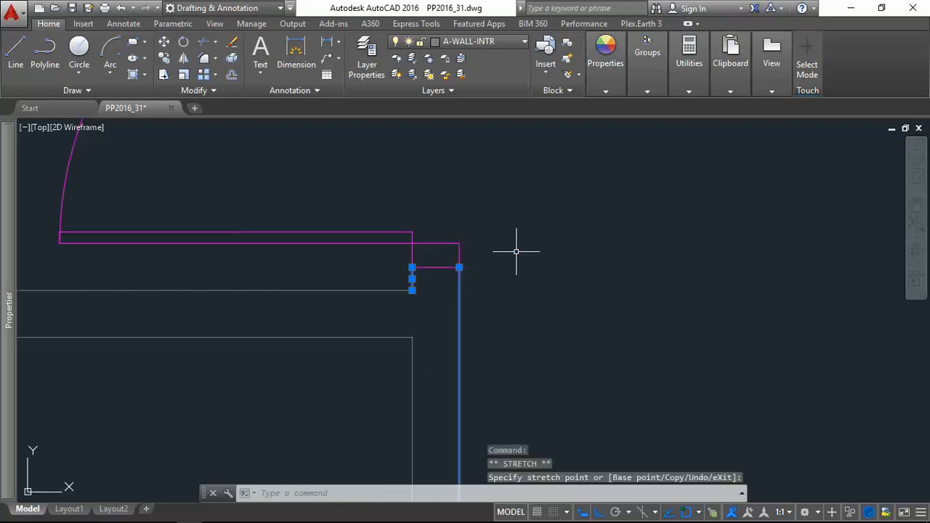
key(Escape)
key(Escape)
Select the upper bathroom door's swing arc, leaf and all lines of both jambs for a block
scroll(517, 258, down, 3)
middle_drag(540, 269, 479, 265)
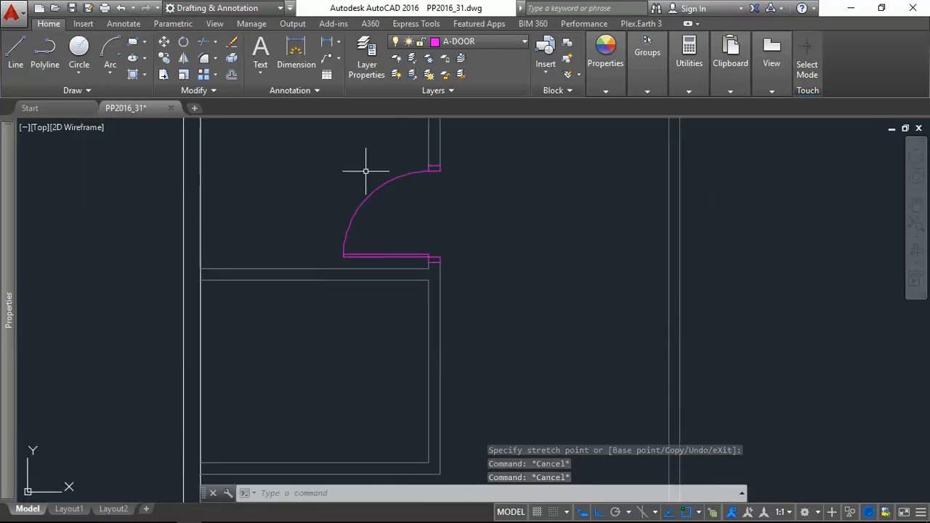
scroll(400, 217, up, 2)
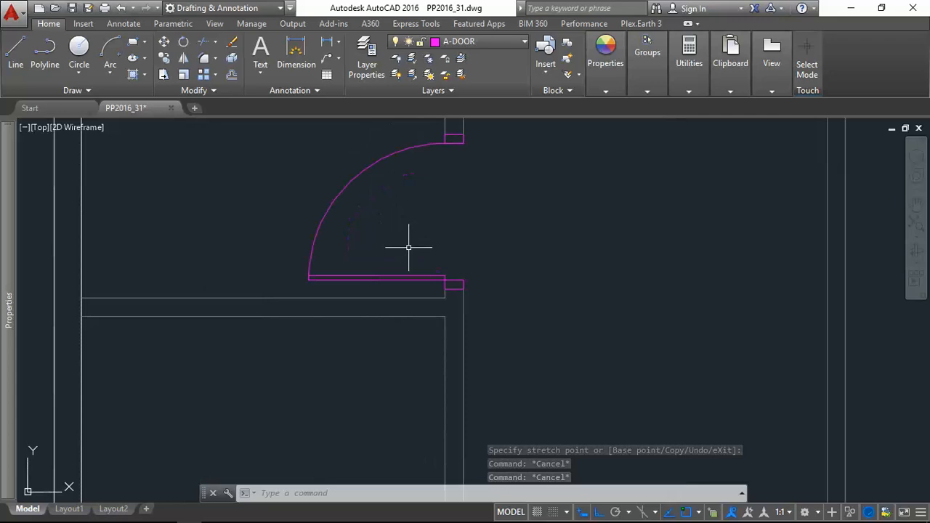
click(386, 155)
scroll(362, 271, up, 4)
click(383, 296)
click(373, 276)
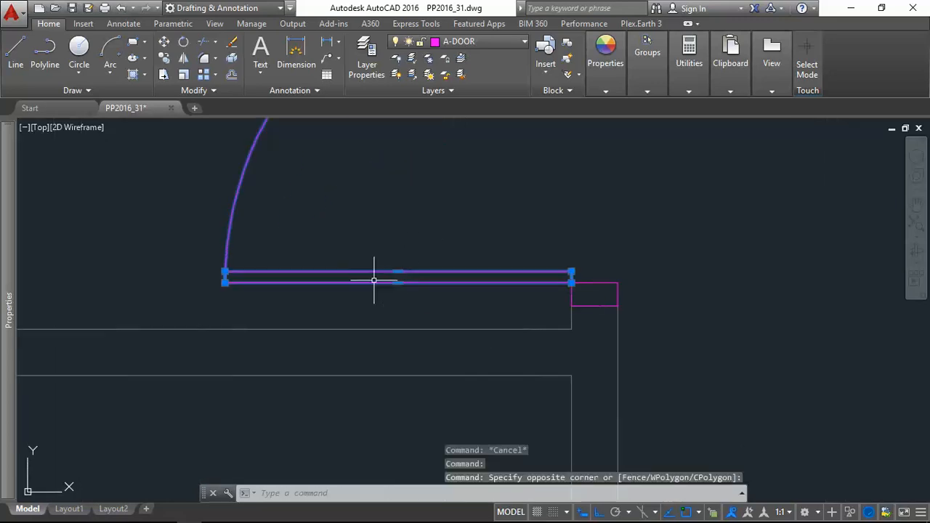
click(595, 306)
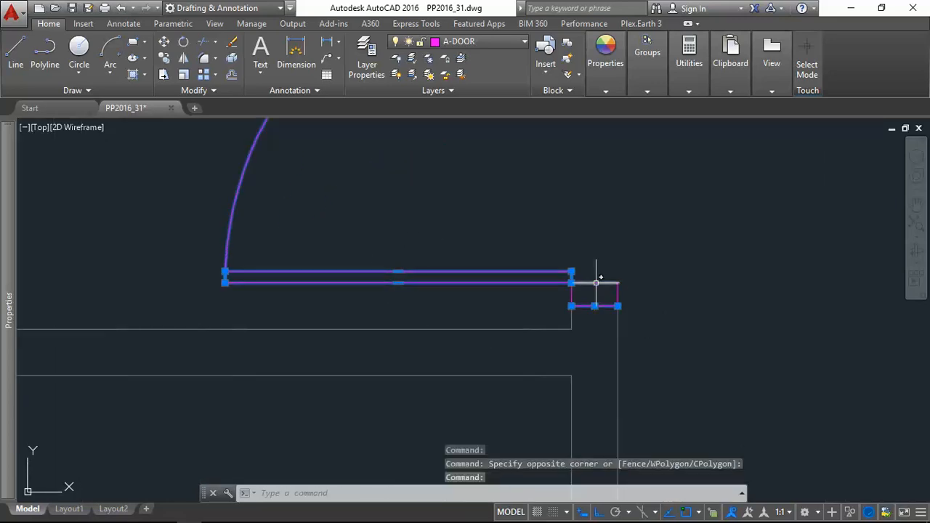
click(596, 282)
click(618, 293)
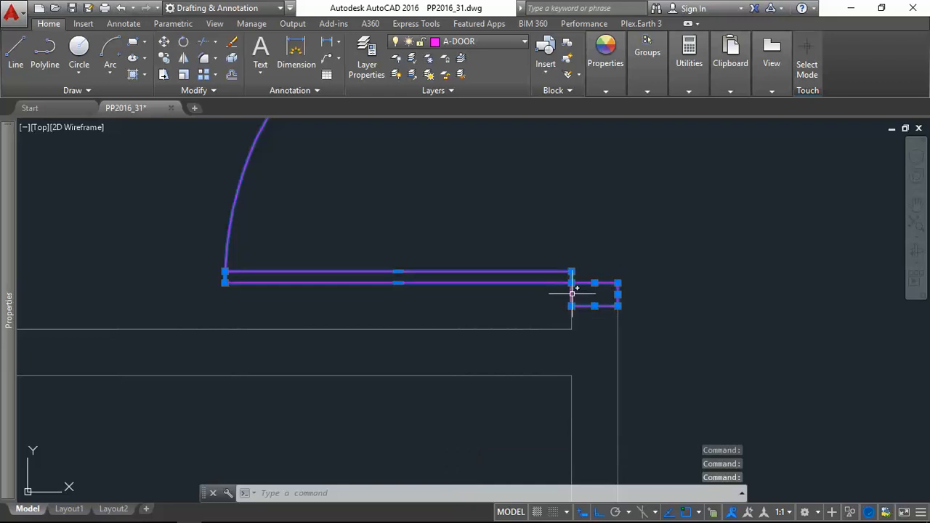
middle_drag(614, 240, 528, 339)
scroll(528, 339, down, 4)
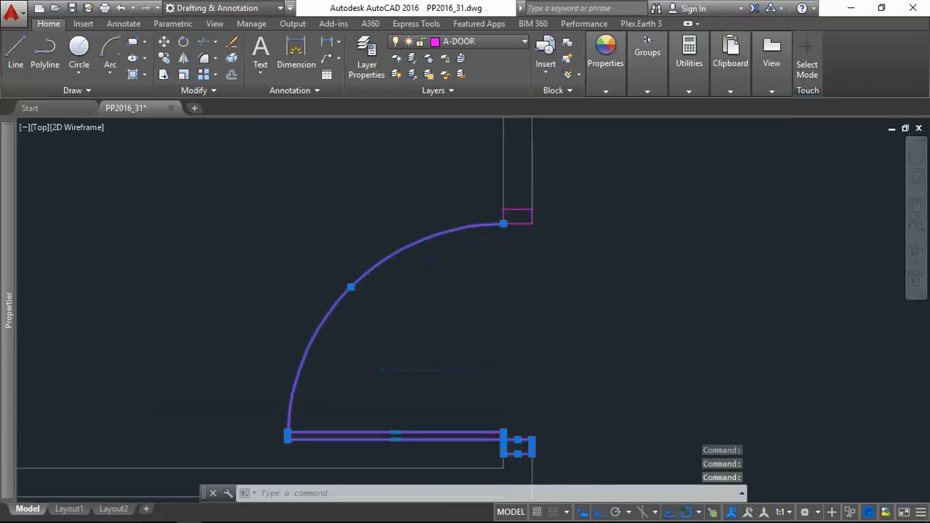
scroll(513, 200, up, 5)
click(509, 209)
click(527, 175)
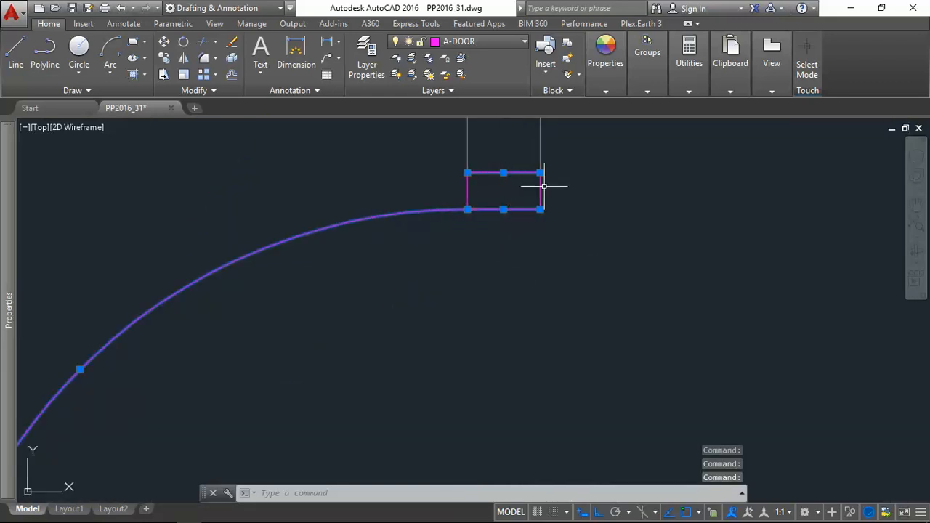
click(541, 187)
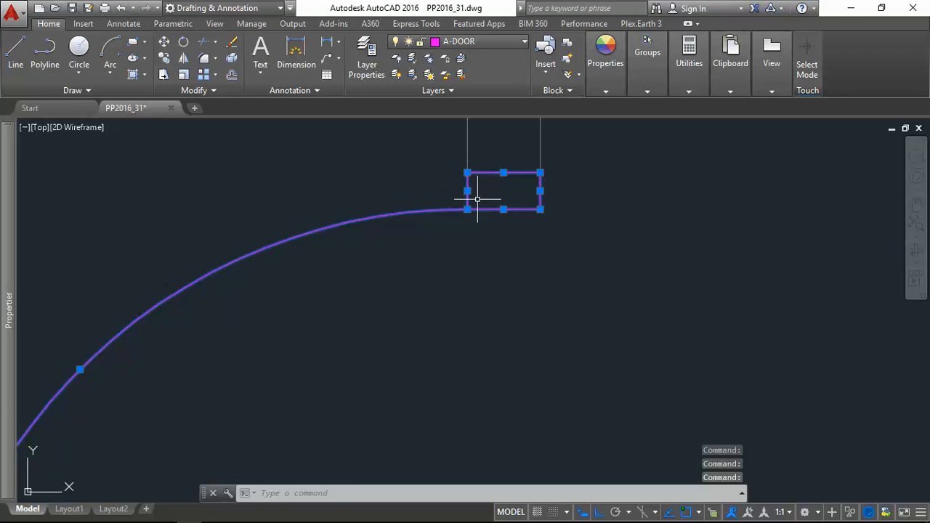
Set up block D3 without opening it in the block editor, described as "750mm Wide x 2000mm High" per the PDF specifications
scroll(467, 186, down, 5)
text(b)
key(Return)
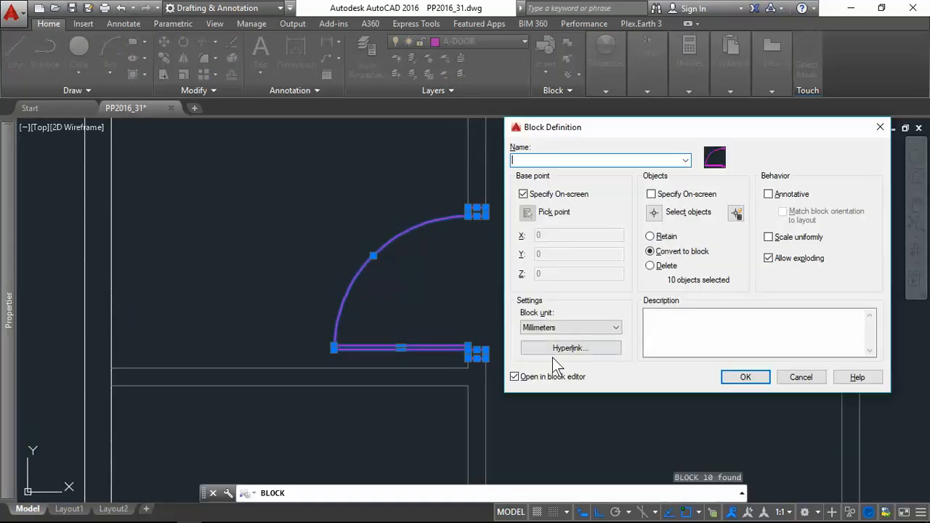
click(522, 380)
click(556, 160)
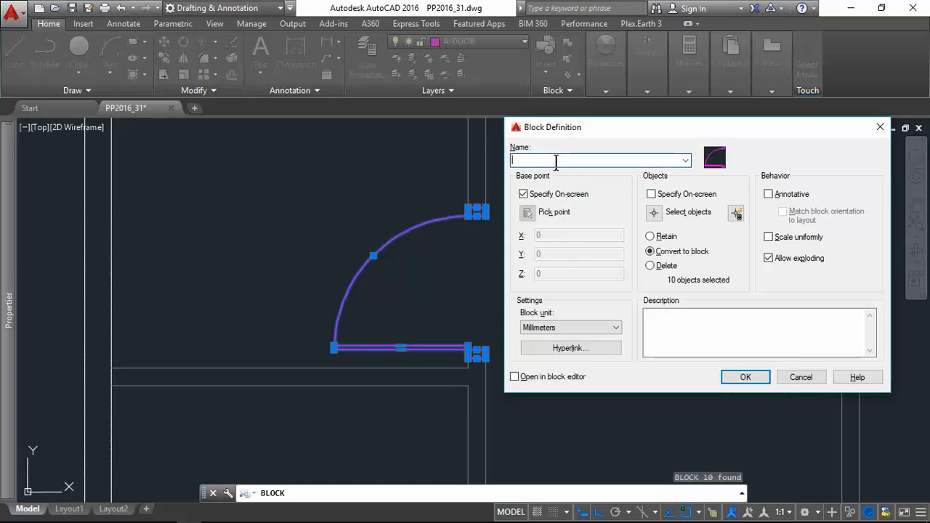
click(672, 325)
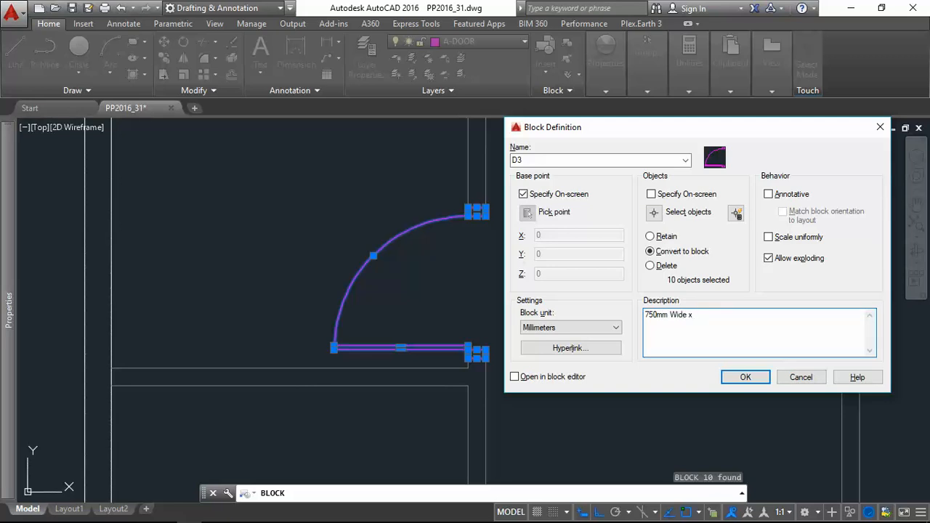
key(alt+Tab)
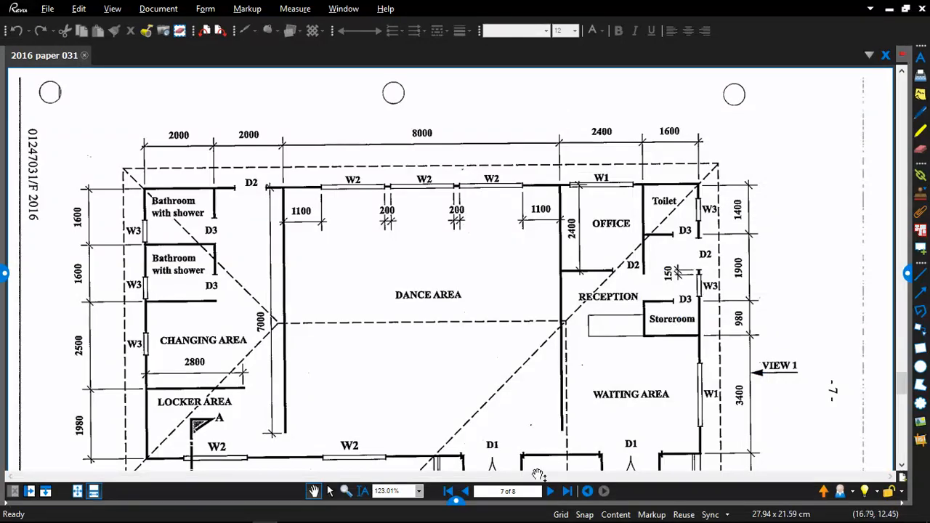
click(467, 491)
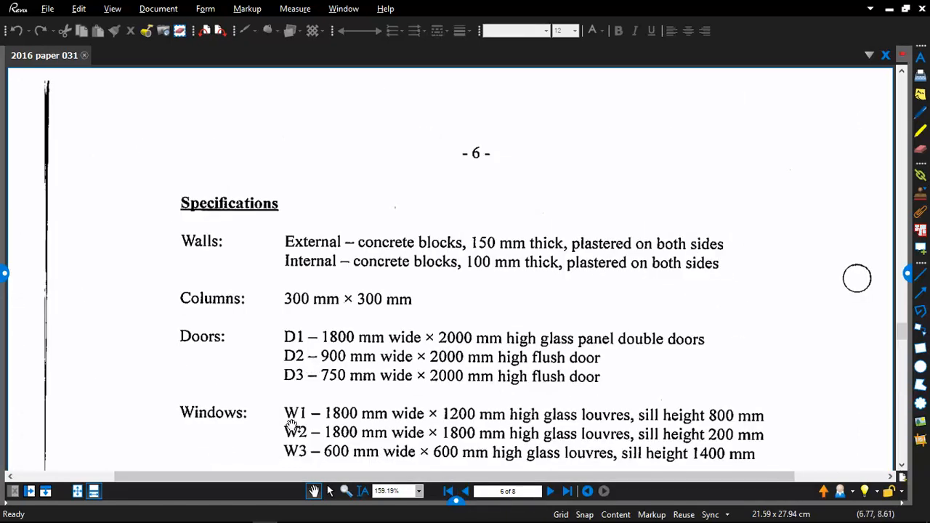
key(alt+Tab)
text(2000)
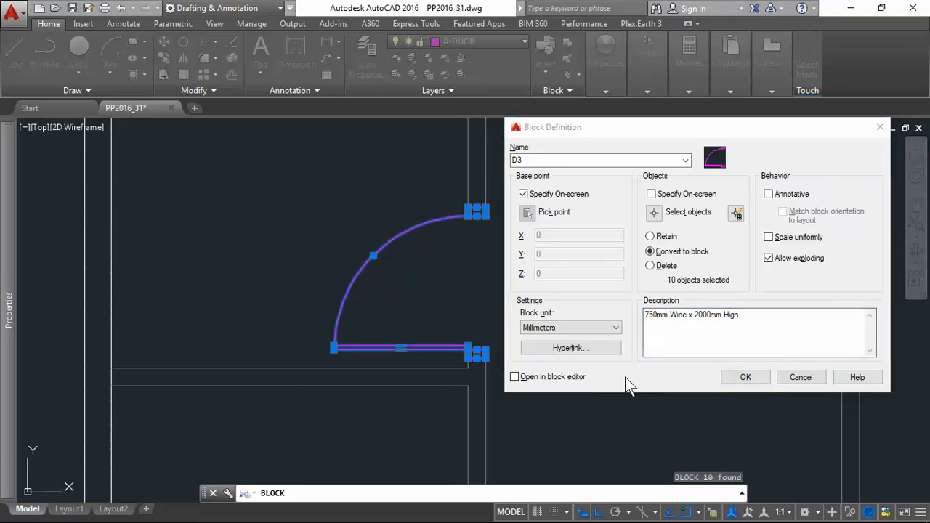
Complete the D3 description with "Flush Door" from the specifications and create the block with its base point at the lower jamb's bottom outer corner
key(alt+Tab)
key(alt+Tab)
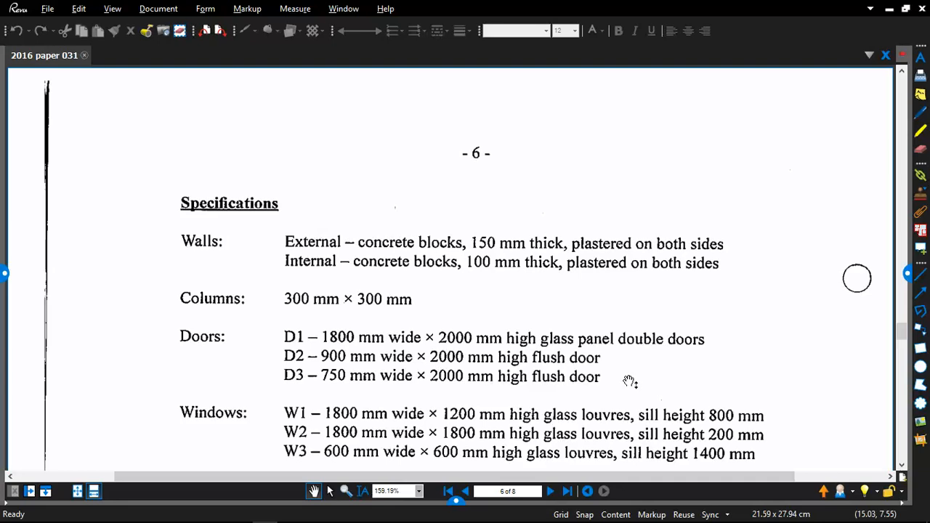
key(alt+Tab)
key(alt+Tab)
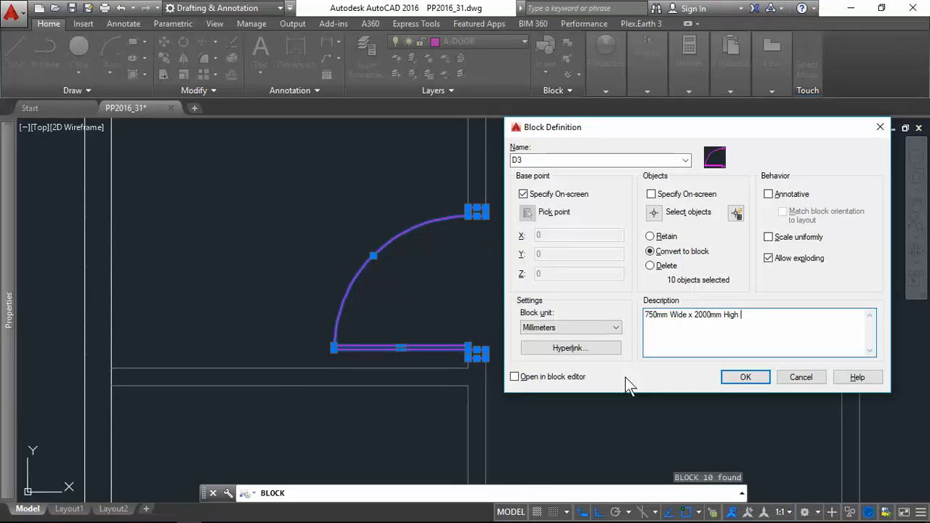
text(Flush Door)
click(757, 376)
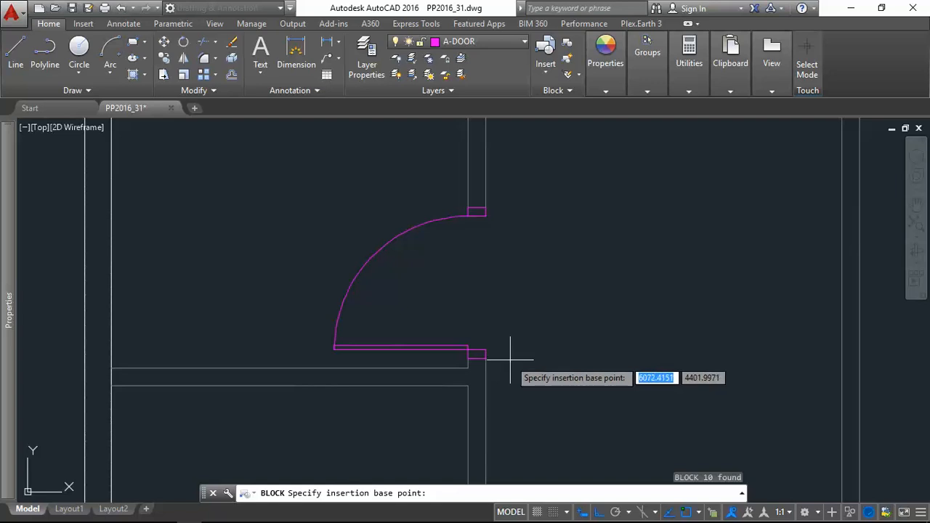
click(494, 359)
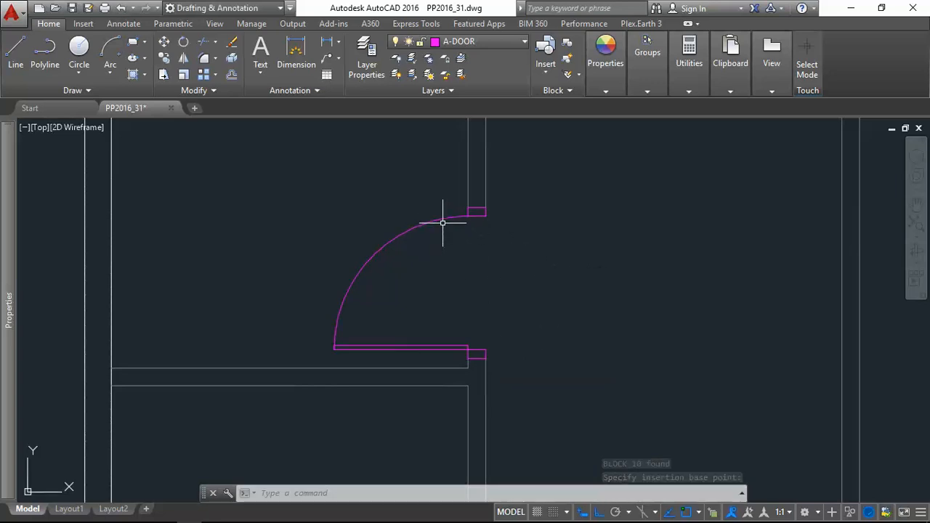
Check the PDF floor plan and copy the D3 door block down to the matching wall corner of the lower bathroom
scroll(473, 276, down, 4)
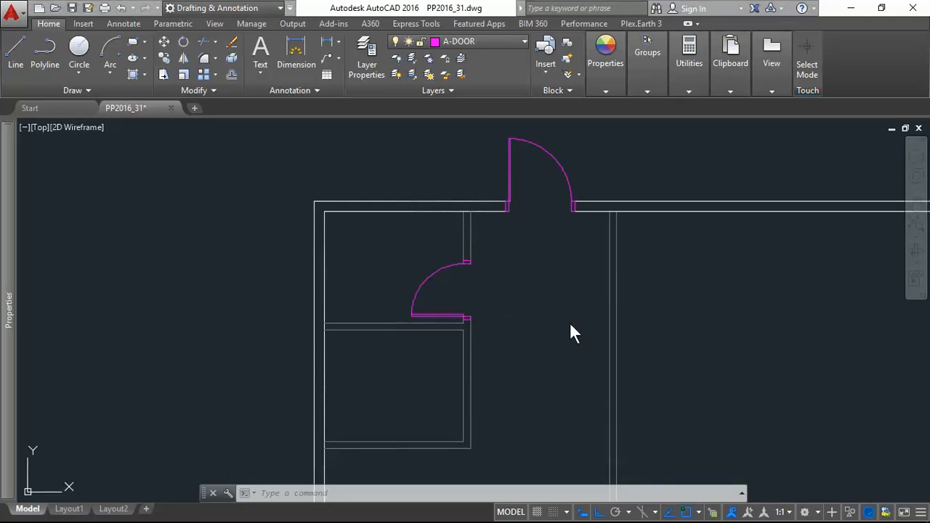
key(alt+Tab)
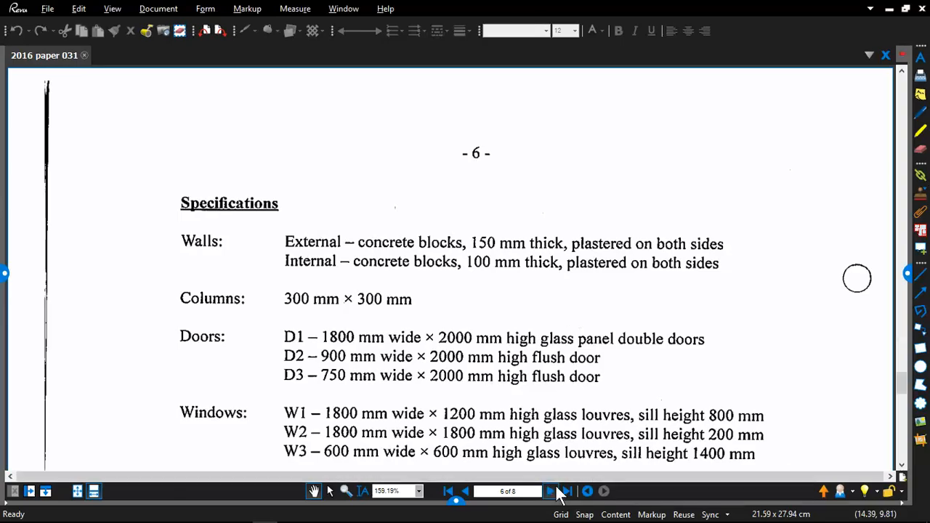
click(553, 491)
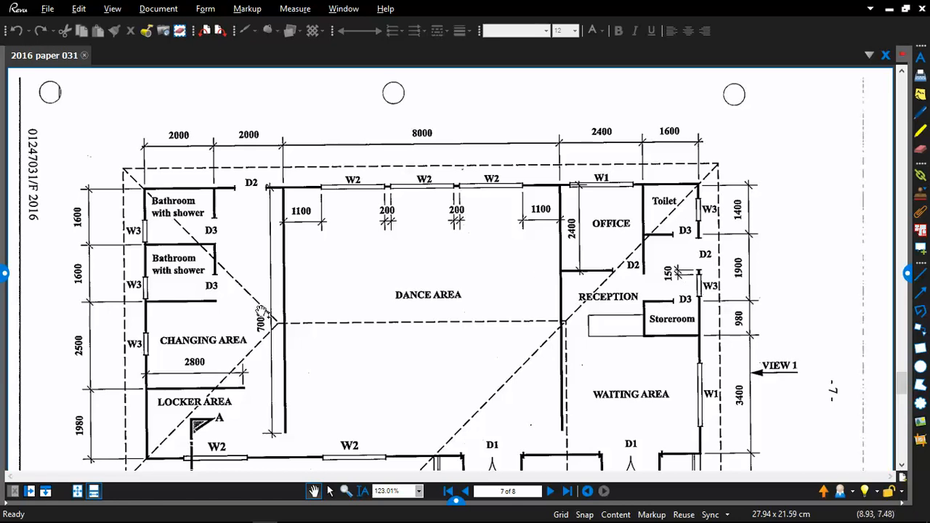
key(alt+Tab)
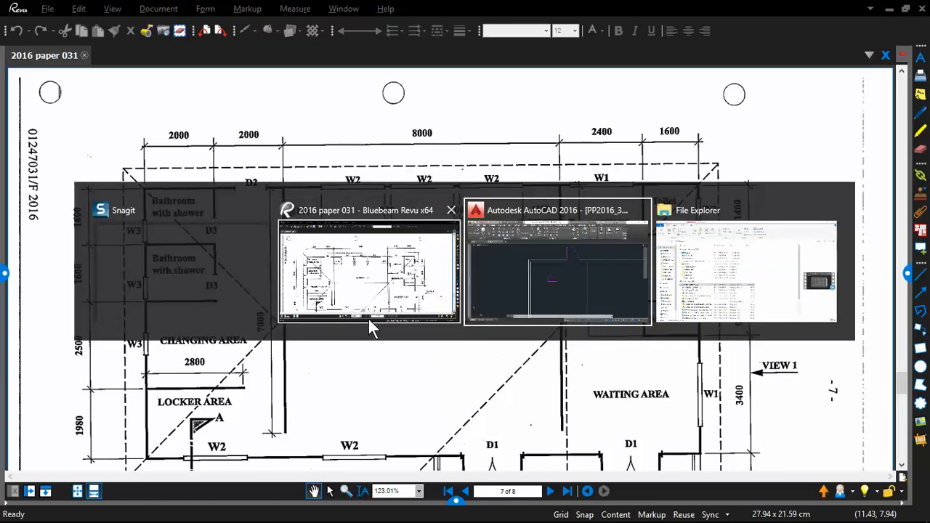
middle_drag(476, 332, 470, 264)
click(429, 250)
text(c)
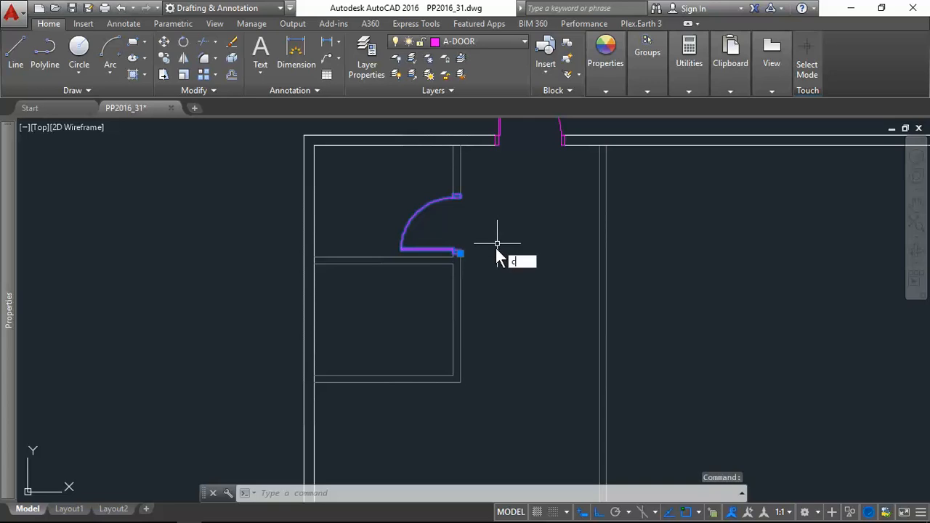
text(o)
key(Return)
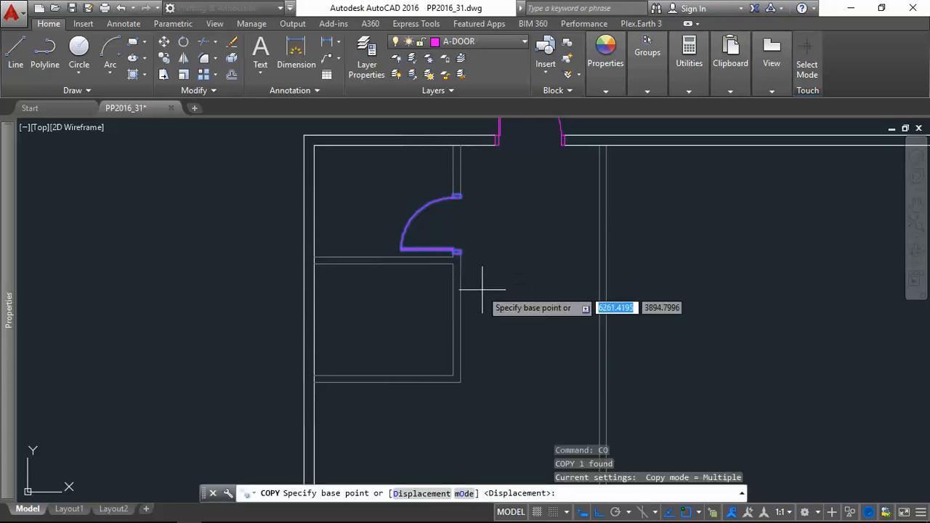
scroll(482, 289, up, 2)
click(439, 233)
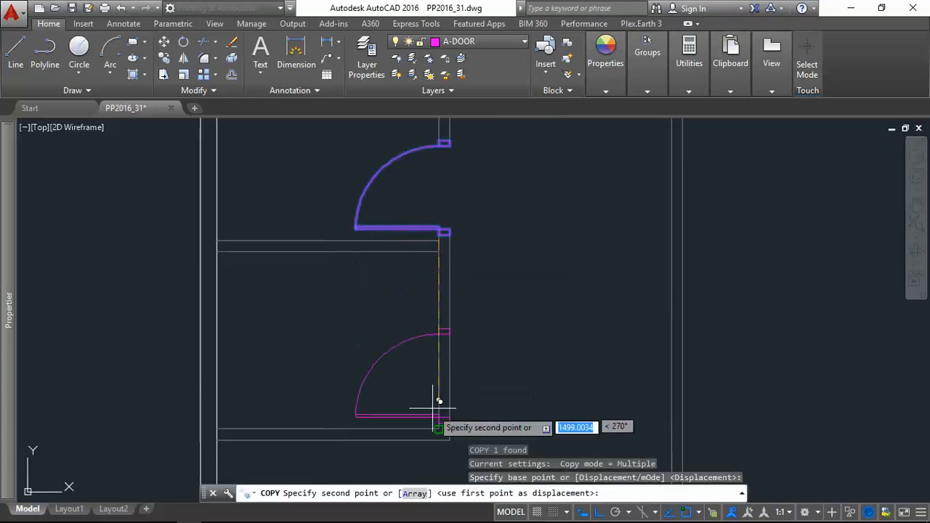
click(440, 411)
key(Escape)
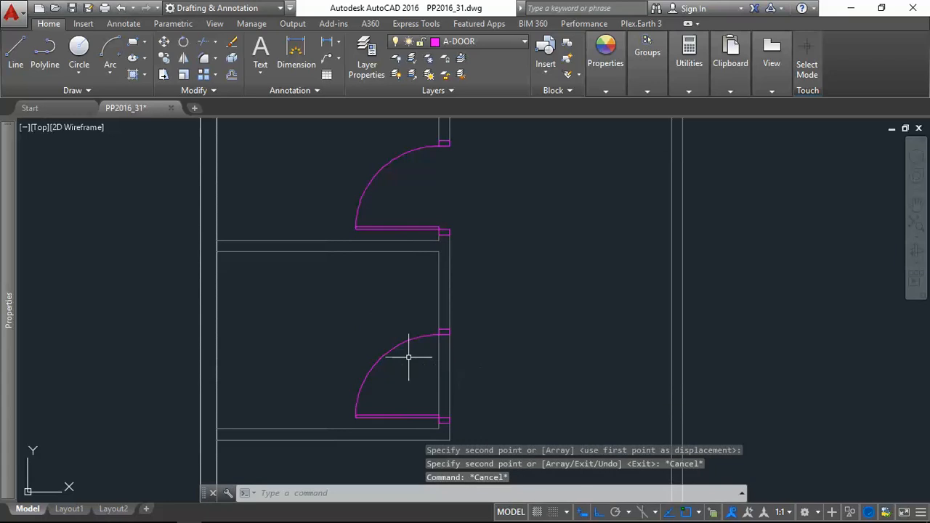
text(tr)
key(Return)
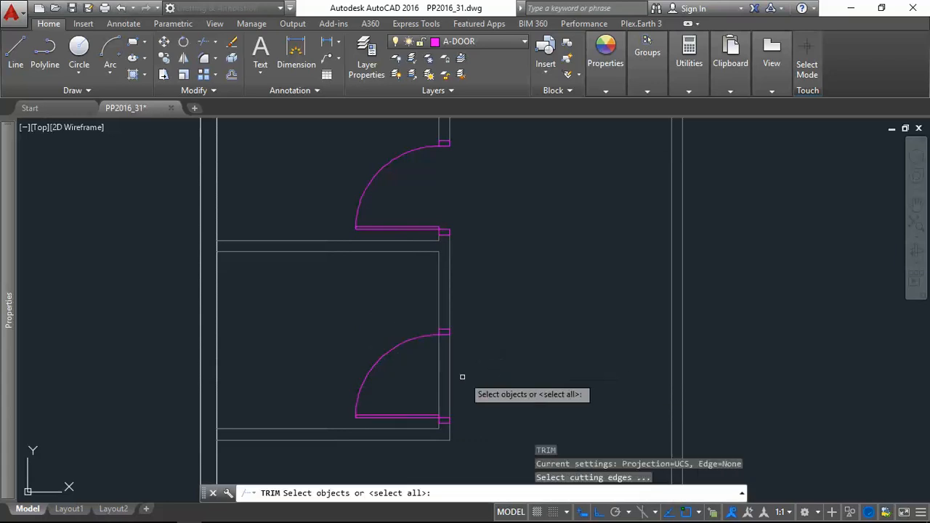
click(462, 378)
click(417, 372)
key(Escape)
key(Escape)
Trim both wall lines out of the lower bathroom's D3 door opening, using all objects as cutting edges
text(tr)
key(Return)
key(Return)
click(473, 370)
click(429, 372)
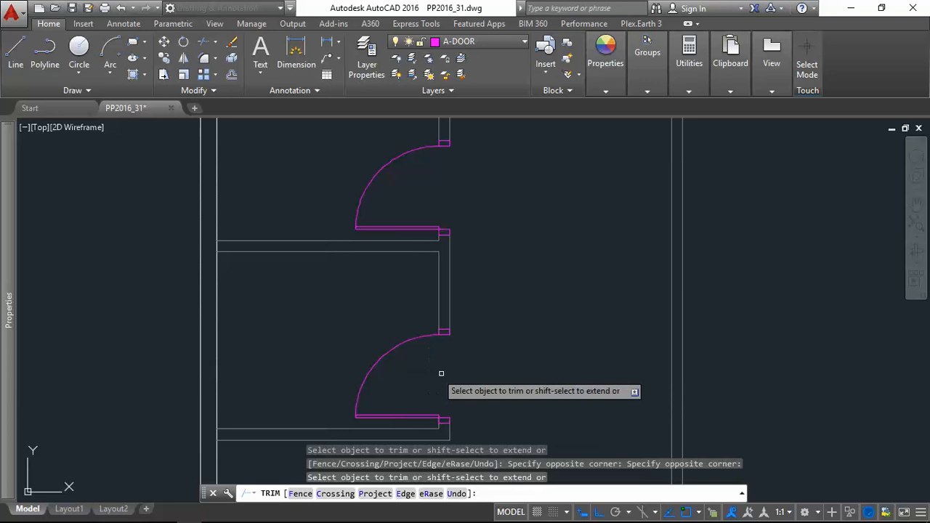
key(Escape)
Stretch the lower end of the inner wall line up to the top inner corner of the lower bathroom door's upper jamb
scroll(445, 359, up, 4)
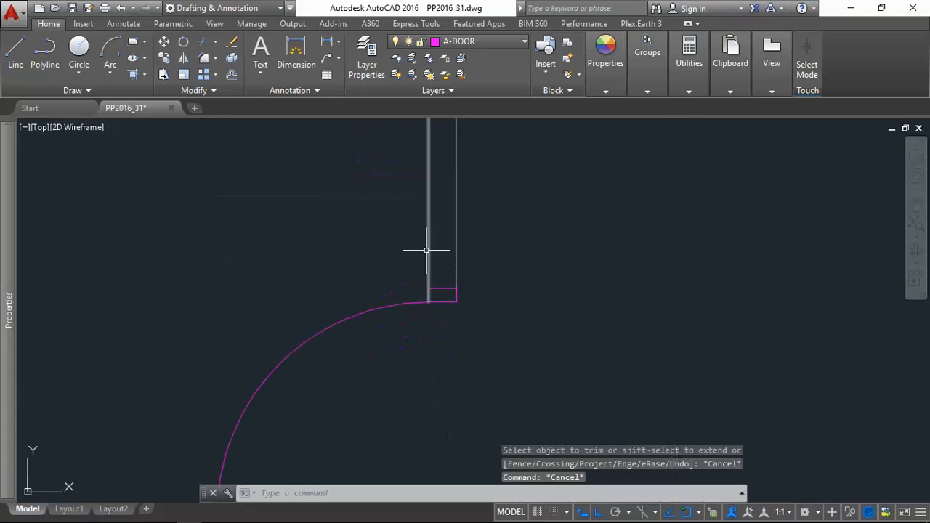
click(426, 245)
key(Escape)
click(428, 249)
scroll(427, 291, up, 4)
click(434, 326)
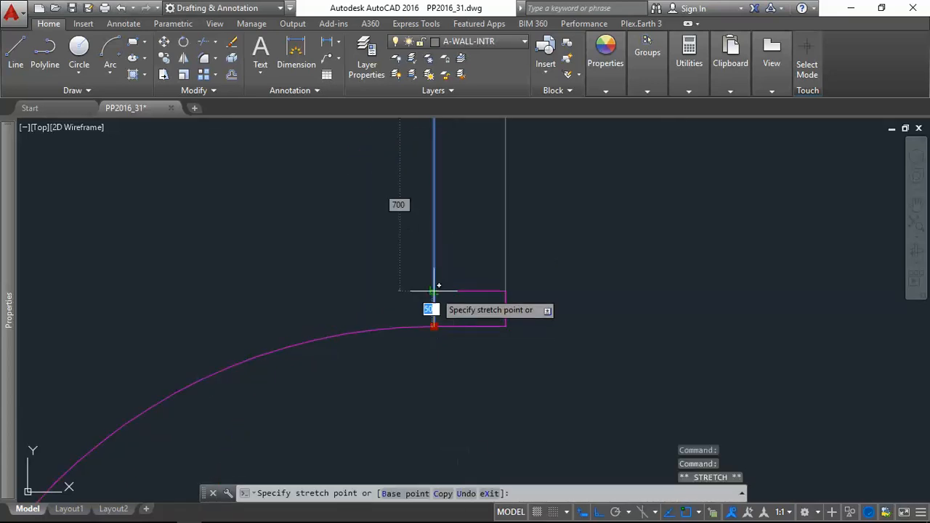
click(434, 291)
Stretch the outer wall line's lower end up to the top outer corner of the same upper jamb and clear the selection
click(511, 258)
click(506, 259)
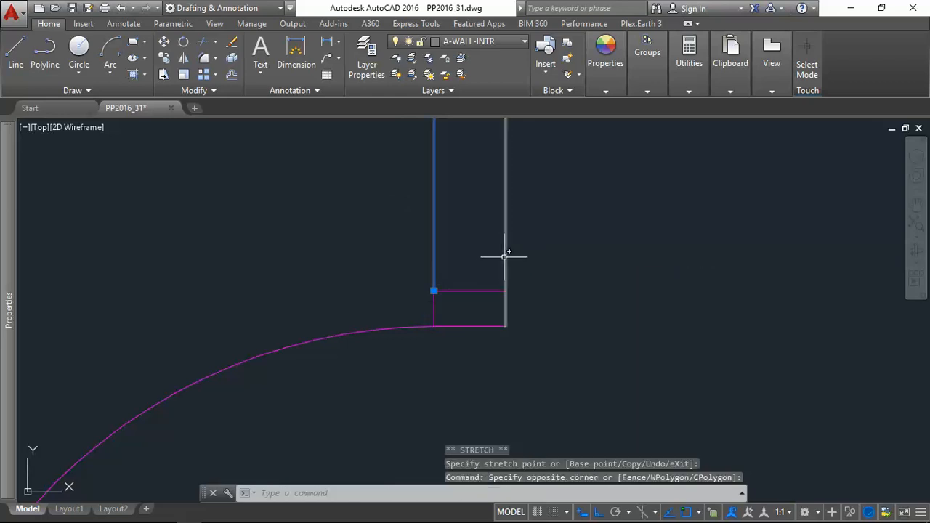
click(507, 322)
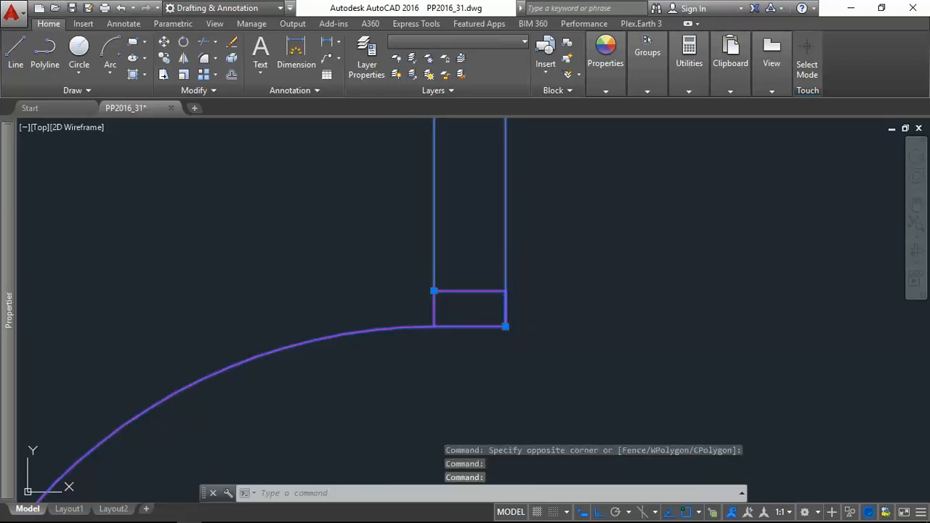
click(505, 327)
click(506, 292)
key(Escape)
key(Escape)
Stretch the inner wall line's upper end down to the bottom inner corner of the lower bathroom door's lower jamb
scroll(530, 301, down, 4)
middle_drag(555, 349, 556, 347)
scroll(497, 306, up, 5)
click(438, 275)
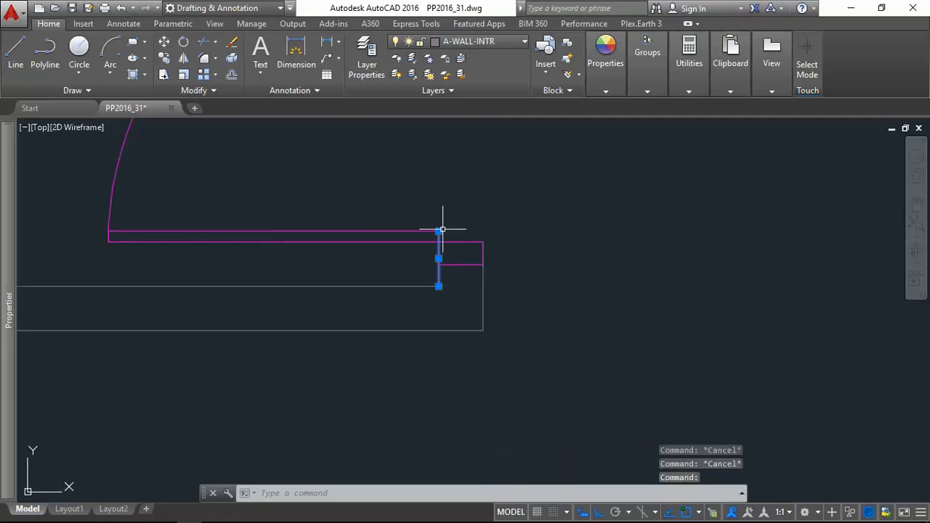
click(439, 233)
click(438, 265)
Stretch the outer wall line's upper end down to the bottom outer corner of the lower jamb and clear the selection
click(484, 272)
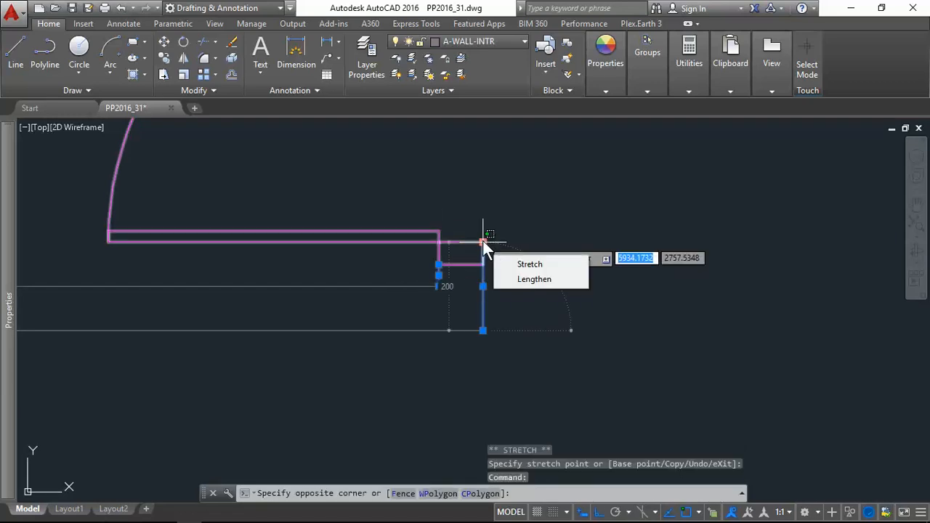
click(484, 240)
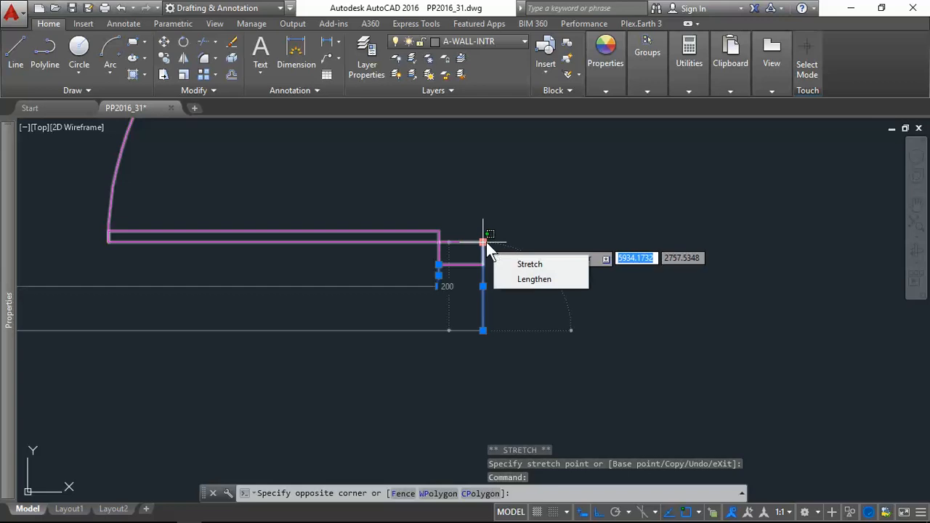
key(Escape)
click(484, 280)
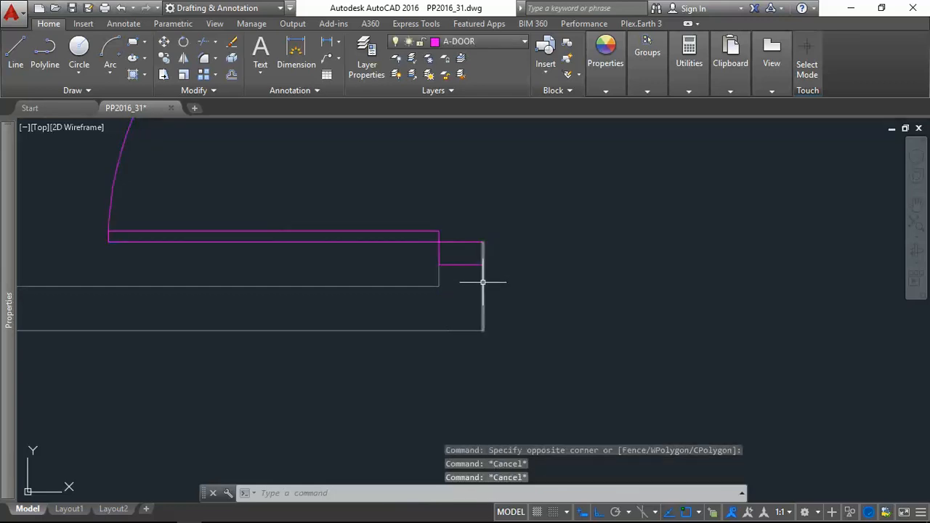
click(484, 242)
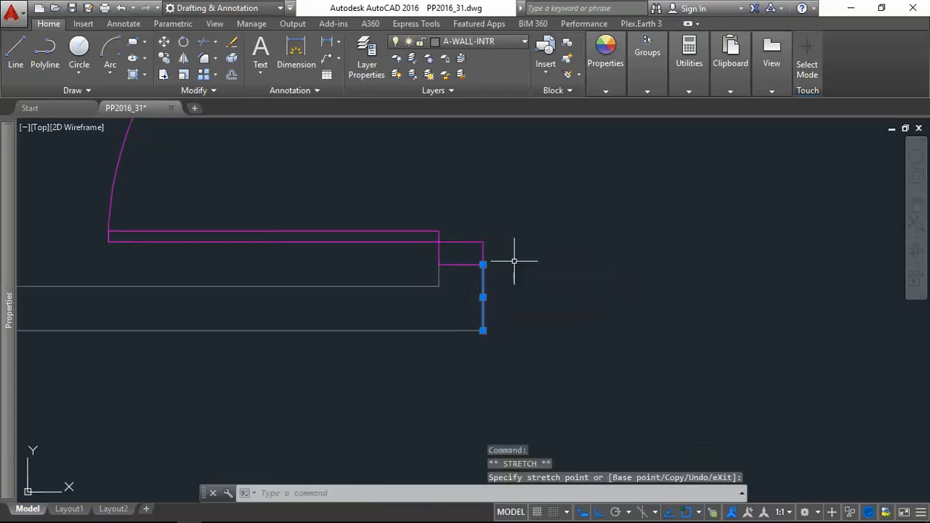
key(Escape)
key(Escape)
Copy the upper bathroom's D3 door block horizontally to the empty space just outside the building's right exterior wall
scroll(574, 251, down, 5)
middle_drag(573, 246, 386, 297)
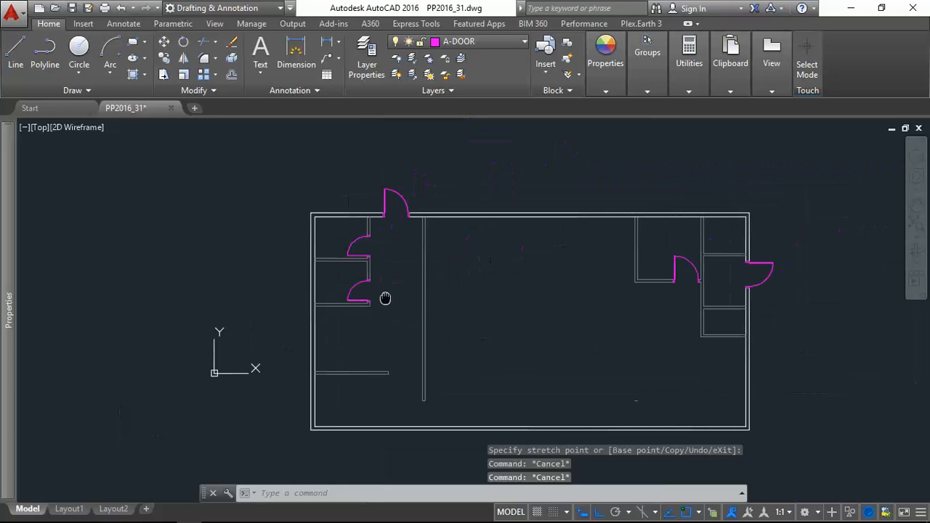
click(354, 241)
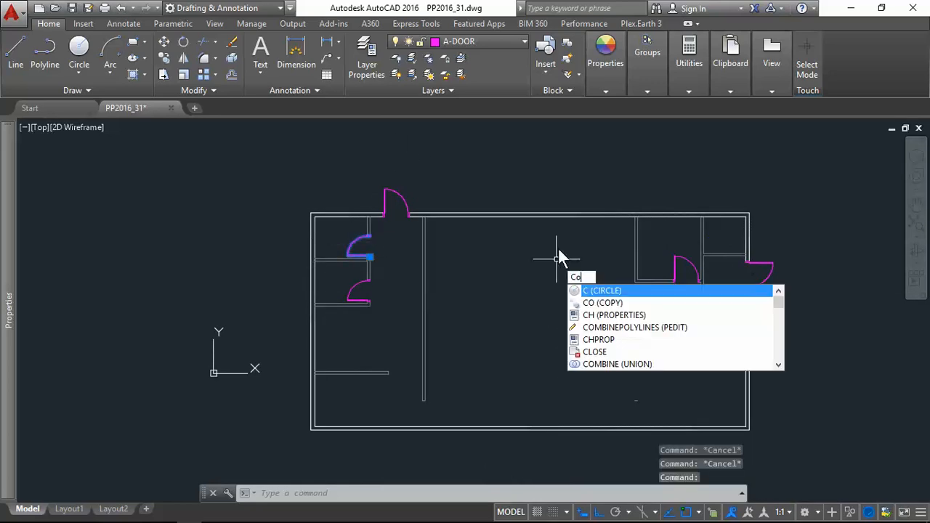
key(Return)
click(465, 304)
scroll(742, 174, down, 2)
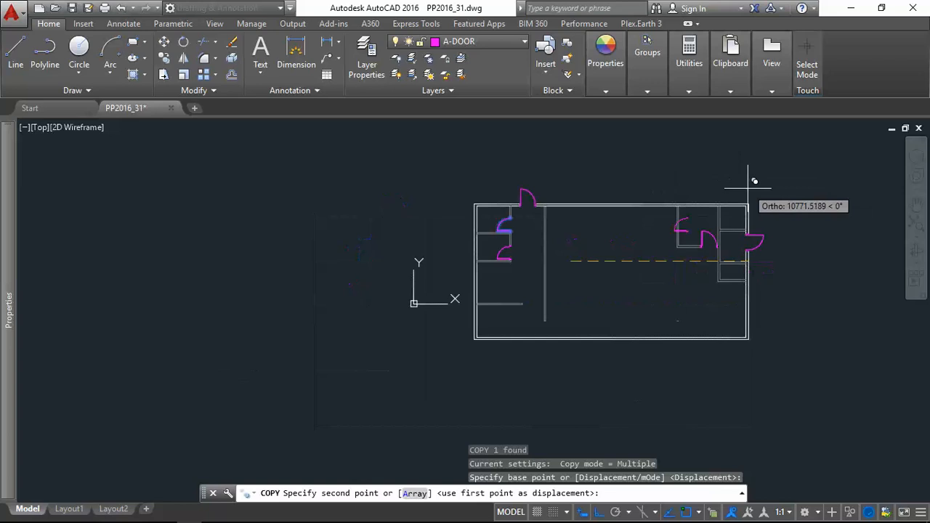
scroll(800, 222, up, 6)
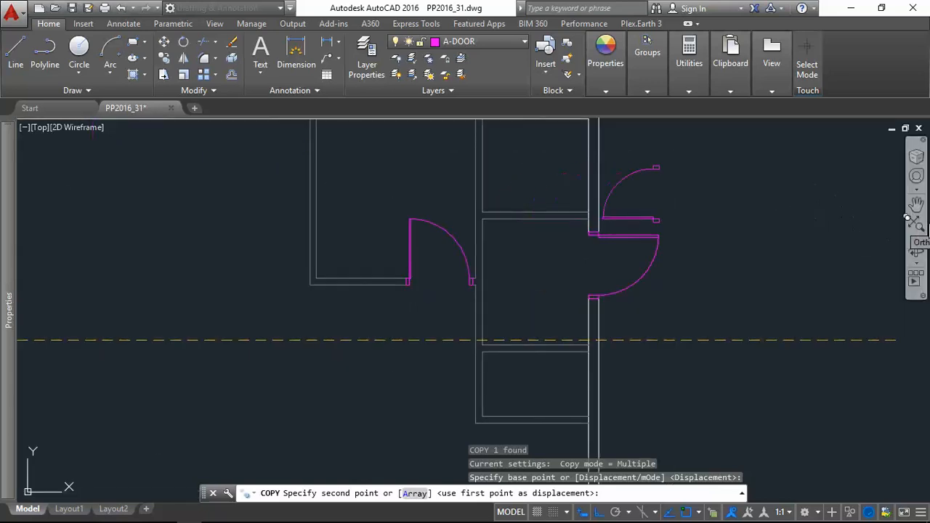
scroll(775, 242, down, 7)
middle_drag(775, 243, 611, 247)
scroll(610, 247, up, 4)
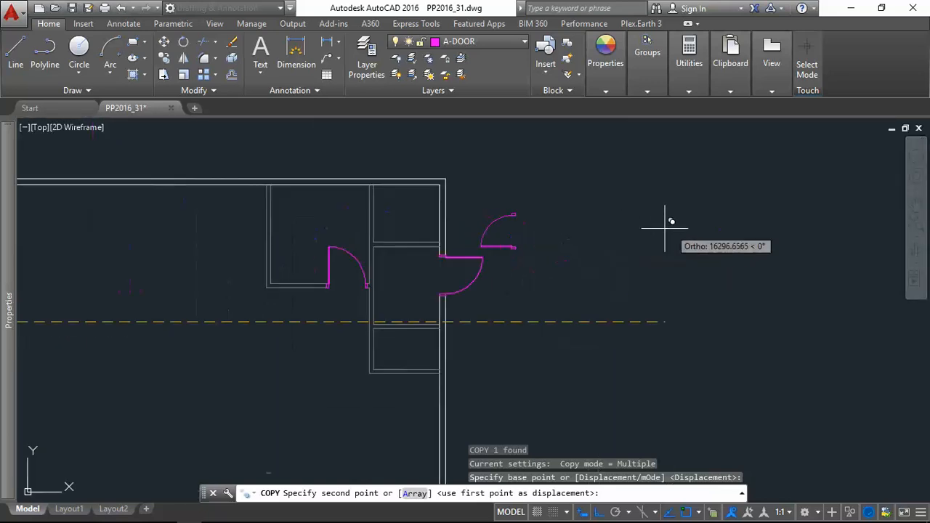
click(669, 223)
key(Escape)
Rotate the copied D3 door outside the right wall by 270°
click(514, 218)
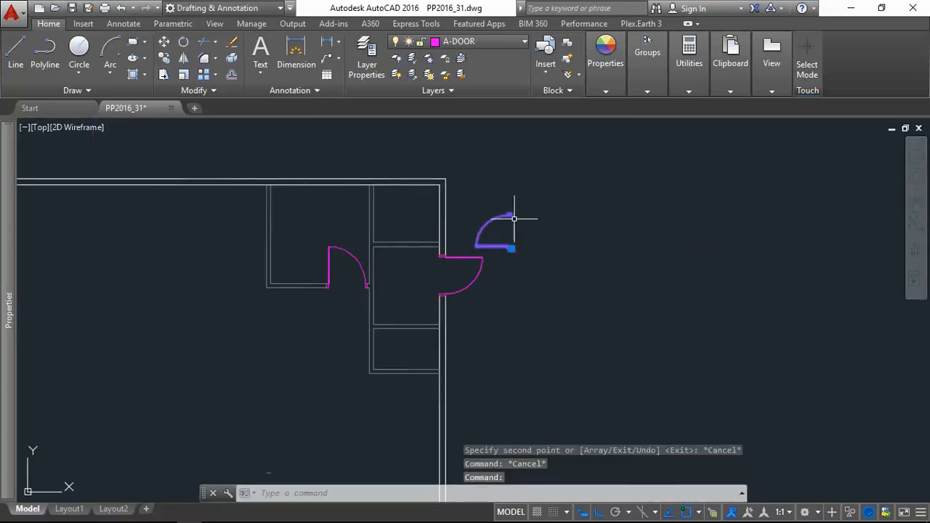
text(ro)
key(Return)
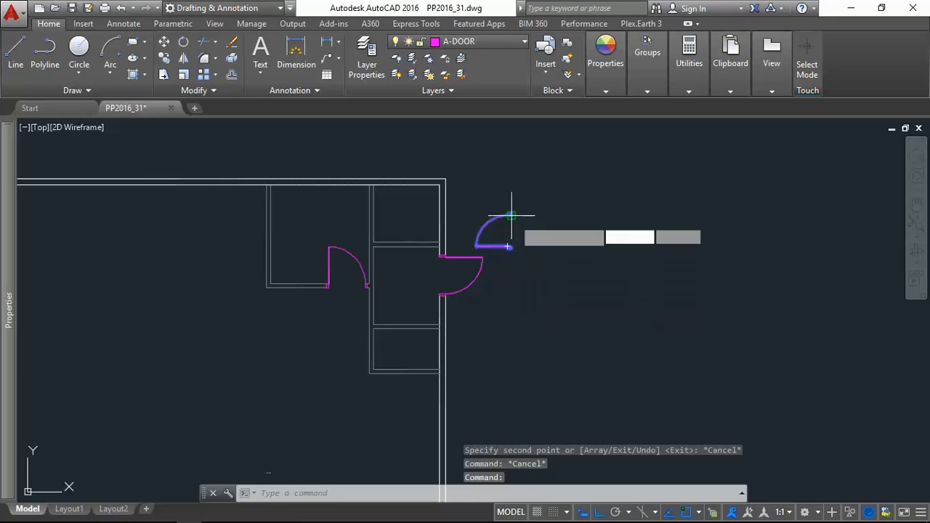
click(509, 247)
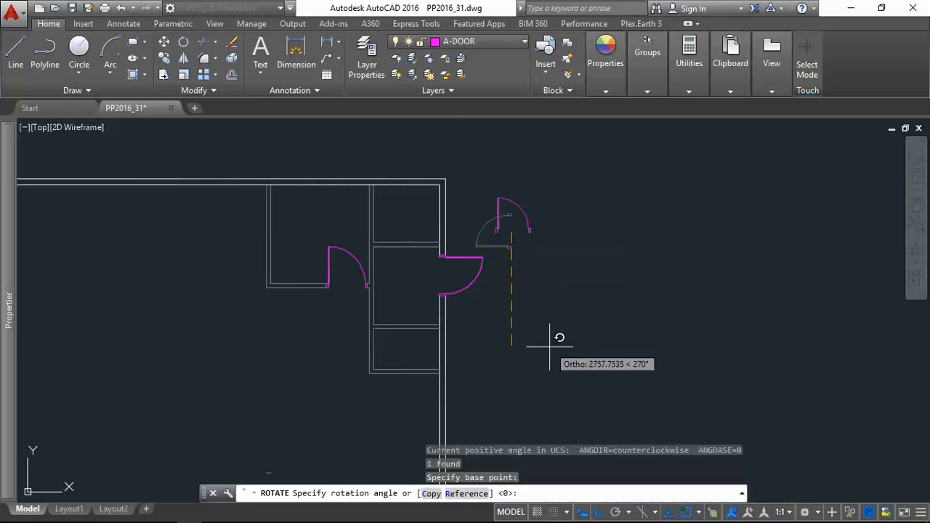
click(509, 360)
scroll(517, 230, up, 2)
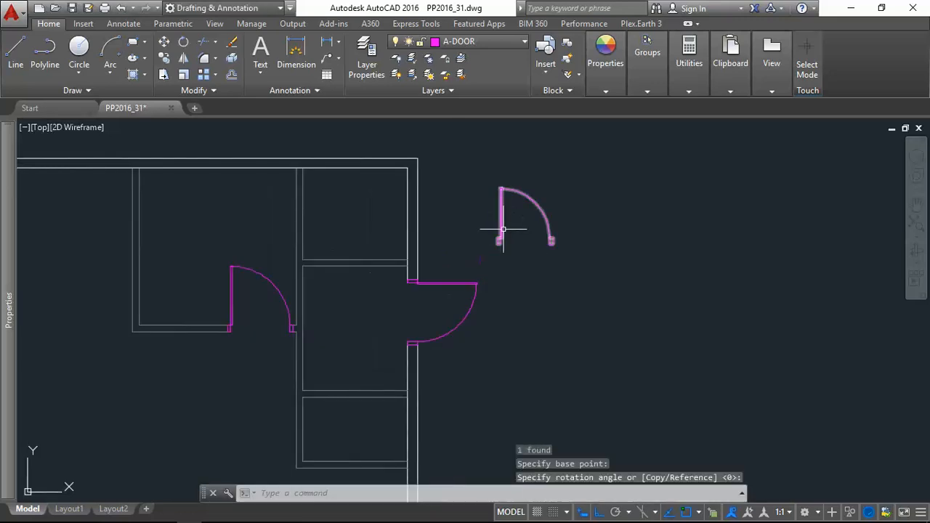
Check the toilet's D3 door in the PDF floor plan and mirror the rotated door across a vertical line, erasing the source
key(alt+Tab)
key(alt+Tab)
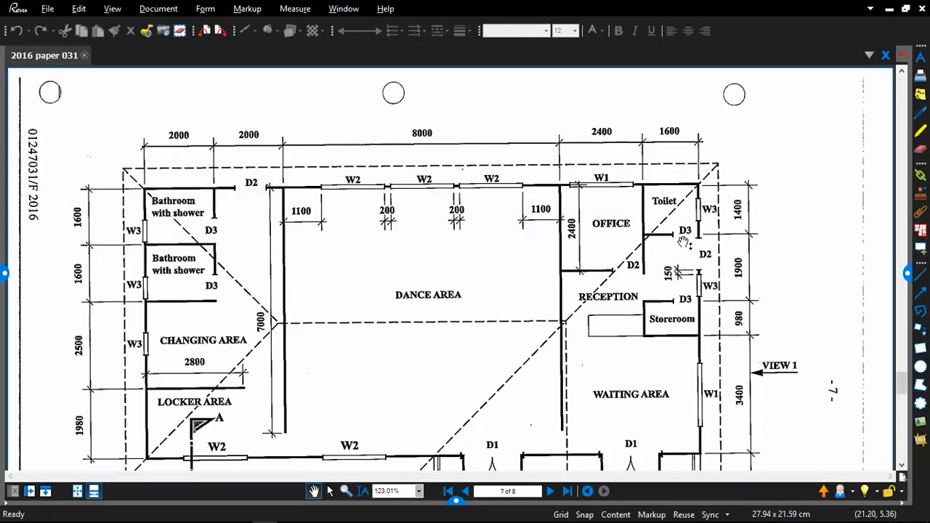
key(alt+Tab)
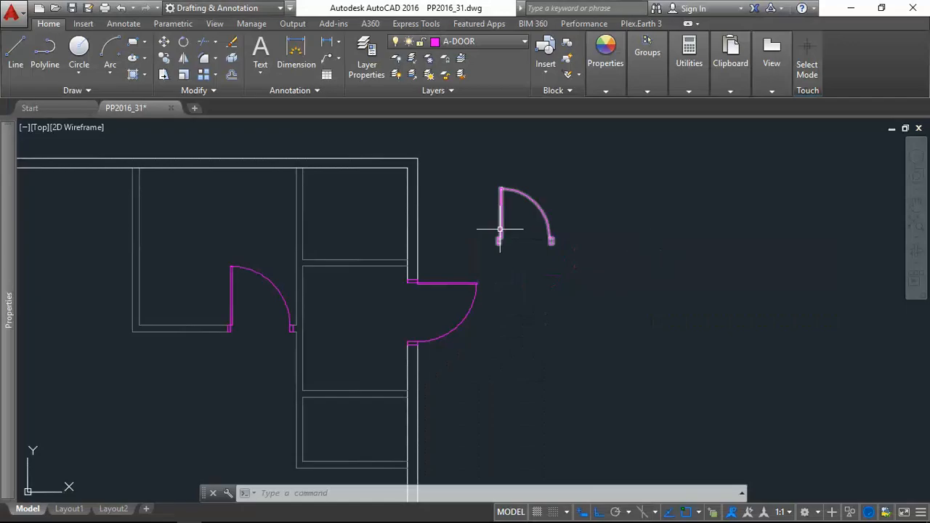
click(546, 209)
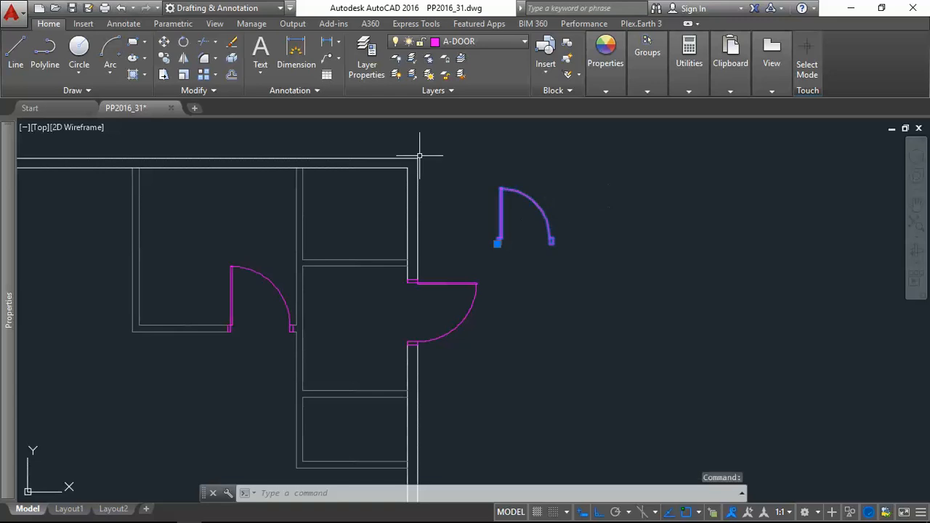
scroll(495, 243, up, 4)
click(500, 249)
click(494, 132)
text(y)
key(Return)
scroll(538, 195, down, 4)
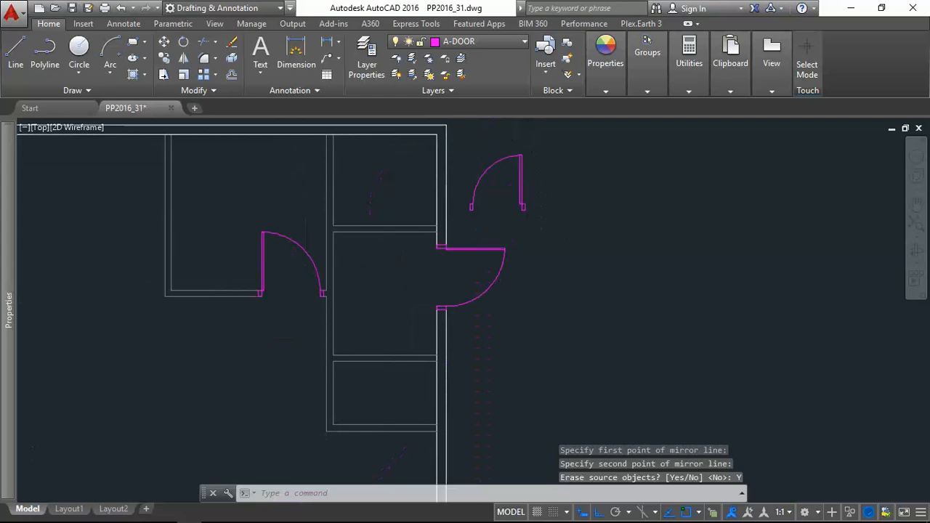
scroll(540, 208, up, 3)
click(540, 208)
click(535, 216)
text(m)
key(Return)
scroll(542, 223, down, 3)
scroll(541, 223, up, 4)
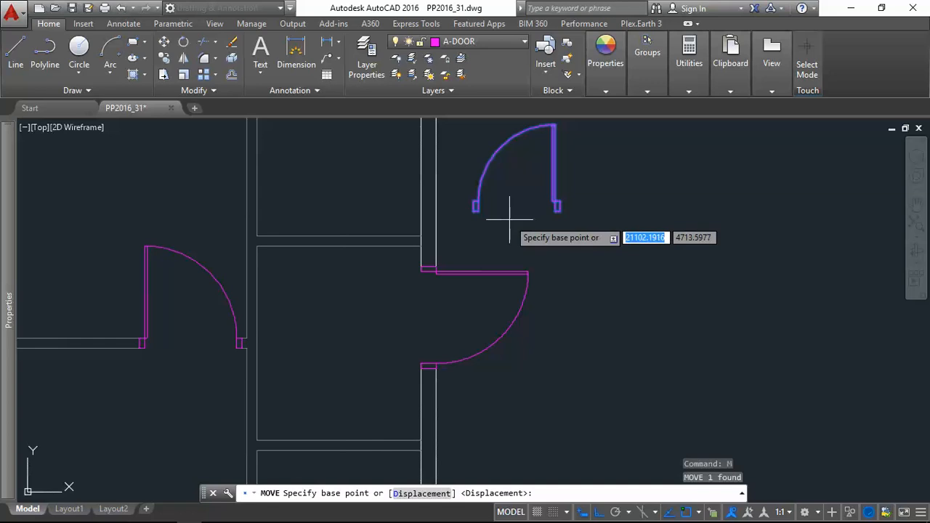
shift+right_click(511, 216)
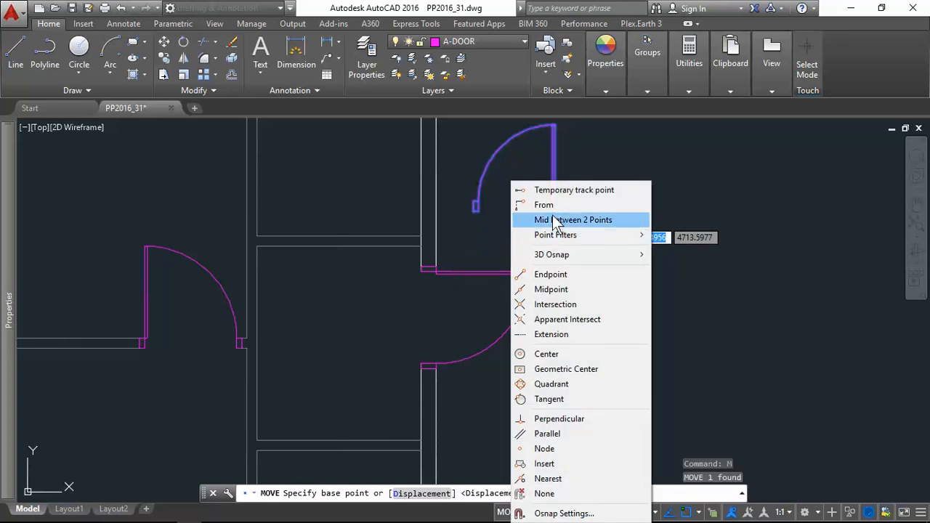
click(544, 205)
scroll(436, 243, up, 3)
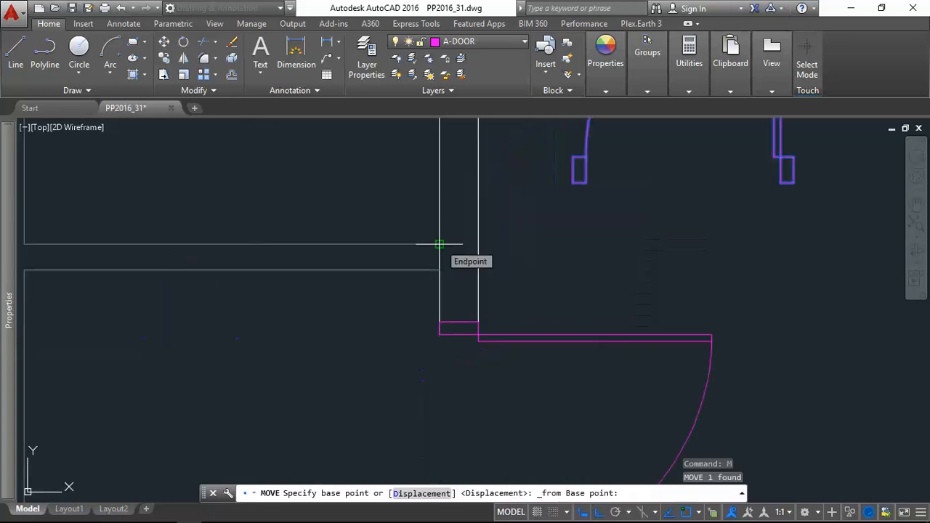
click(439, 244)
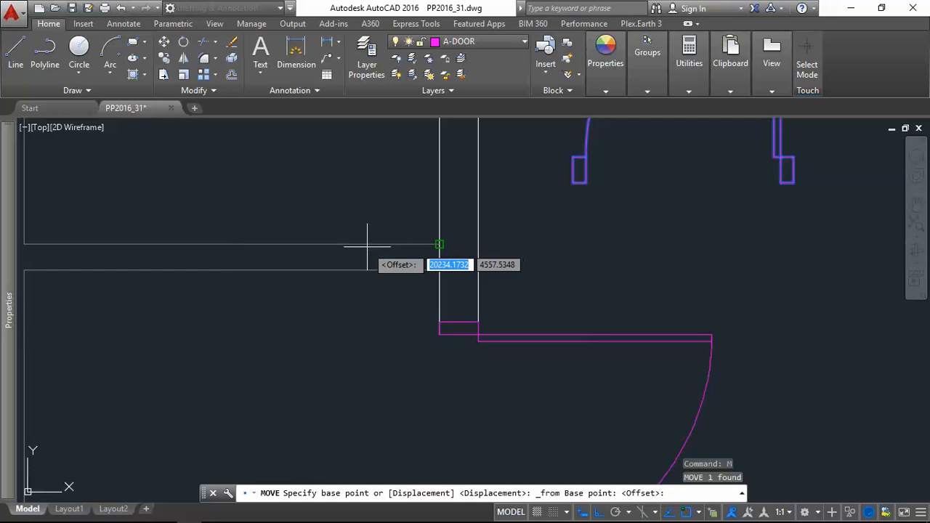
text(100)
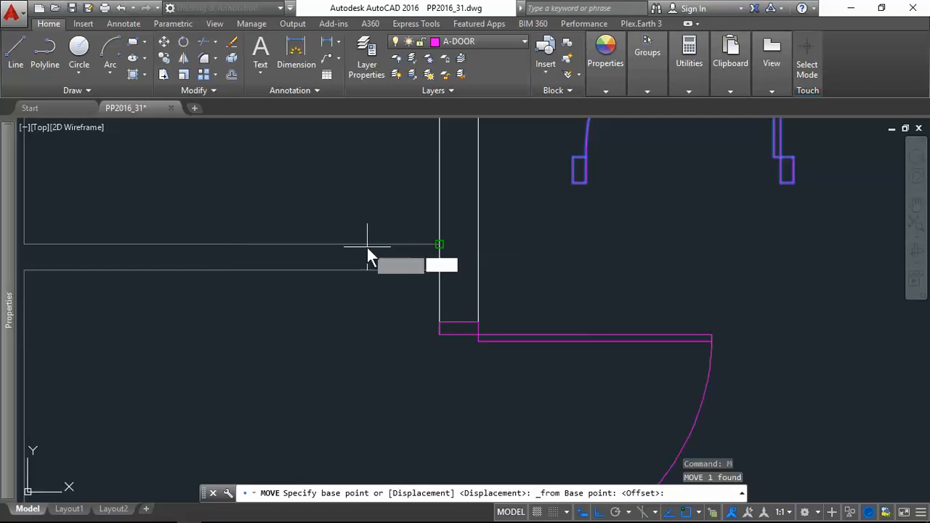
key(Return)
key(Escape)
key(Escape)
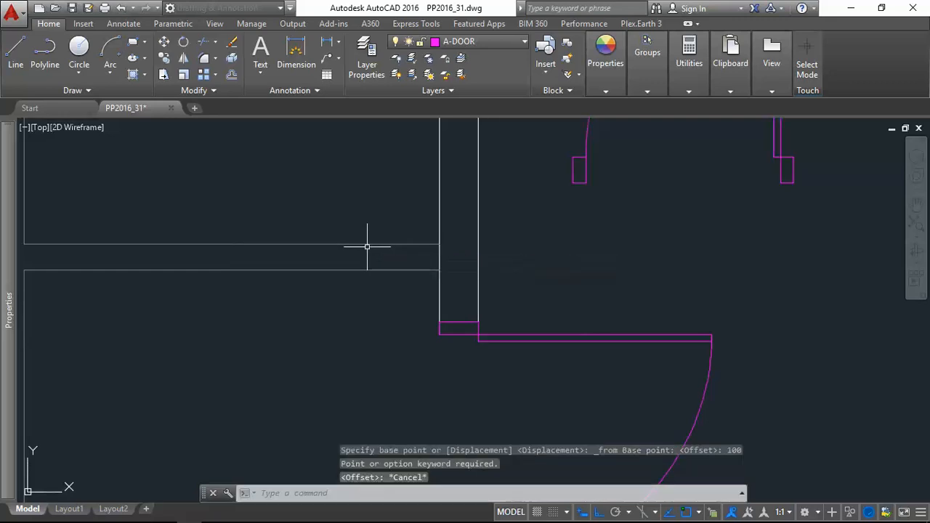
Move the mirrored D3 door by its right jamb's upper outer corner to where the toilet's bottom wall meets the right exterior wall
click(577, 176)
click(586, 195)
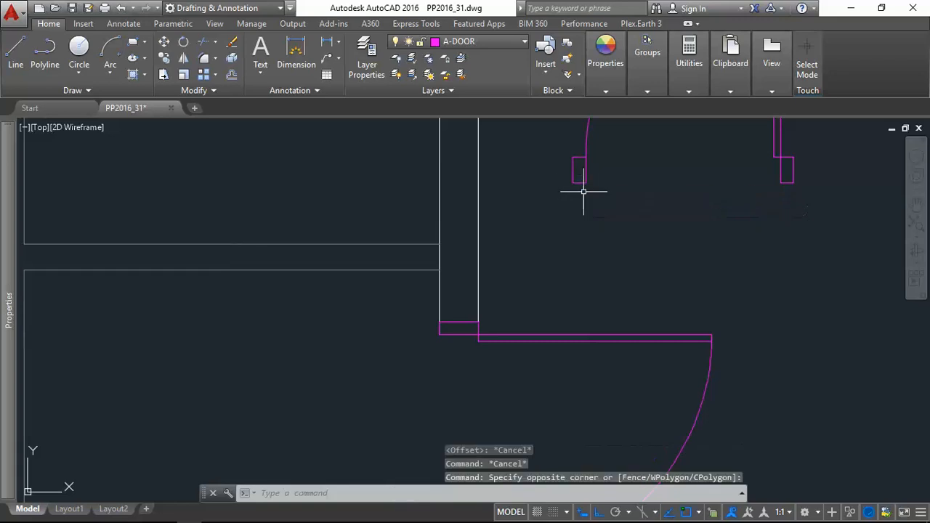
text(m)
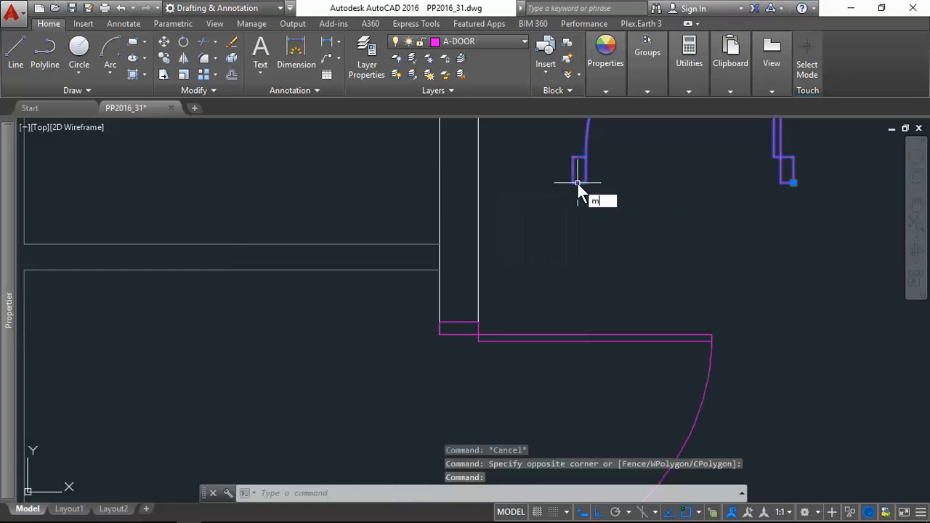
key(Return)
click(794, 156)
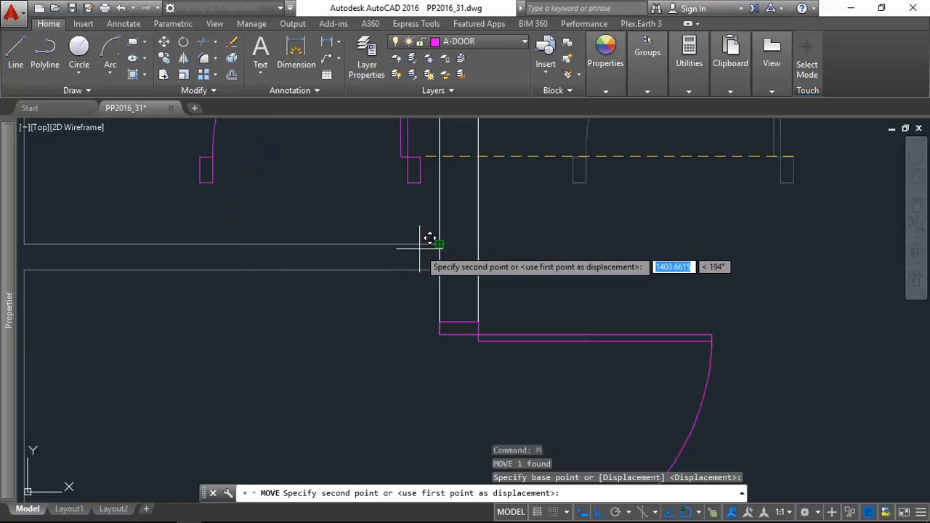
key(F8)
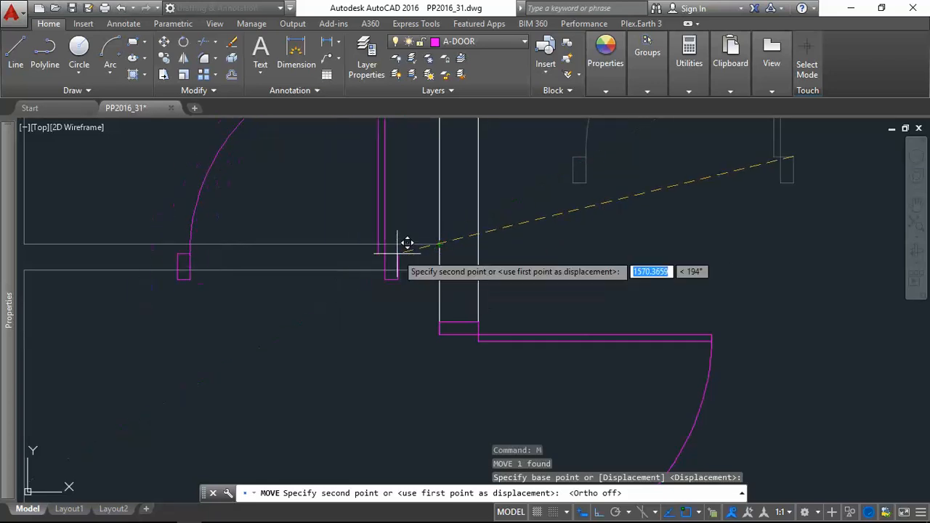
shift+right_click(407, 244)
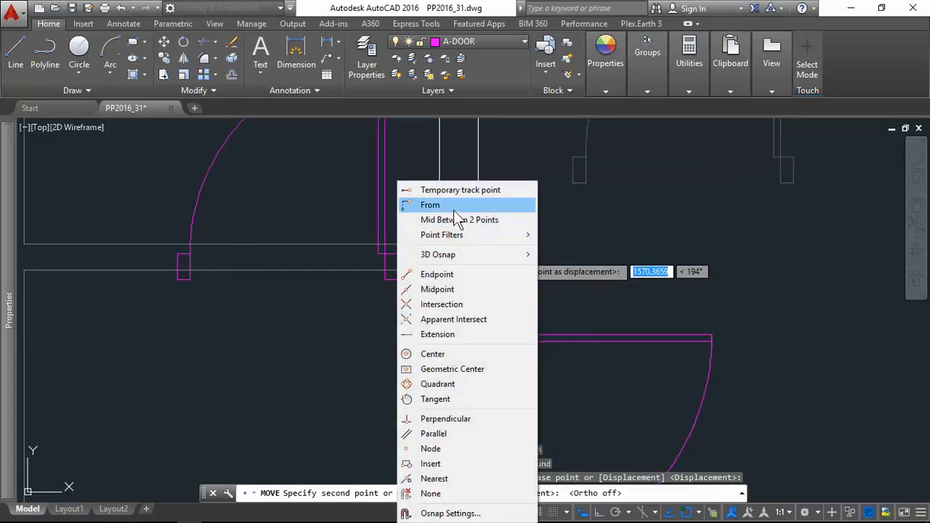
click(459, 207)
click(440, 244)
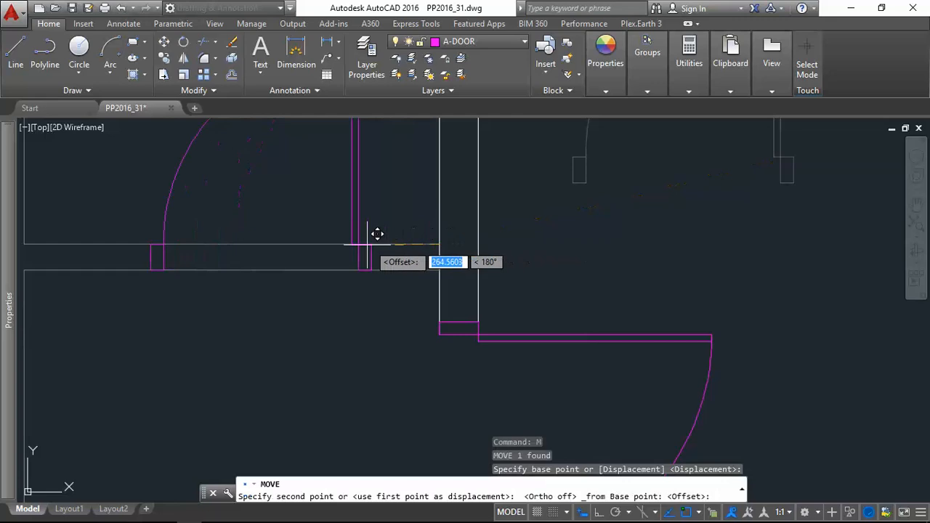
text(1)
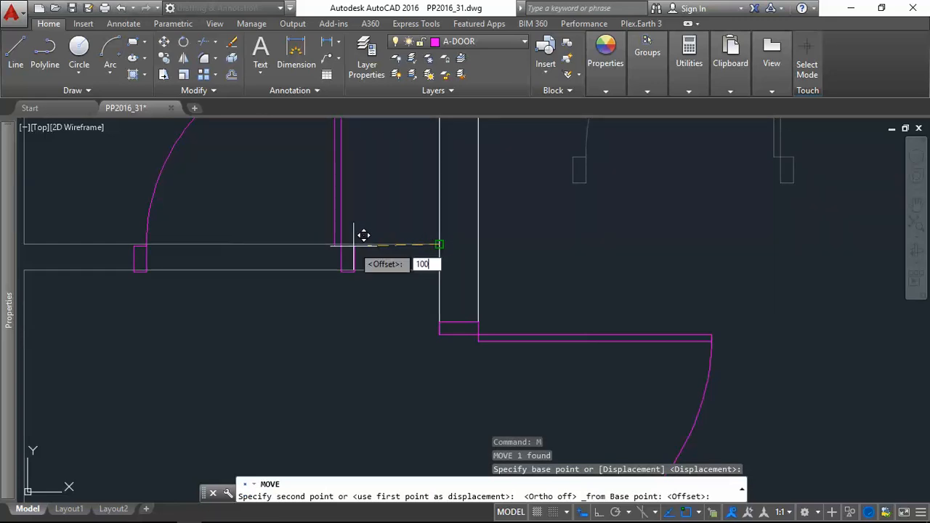
text(00)
key(Return)
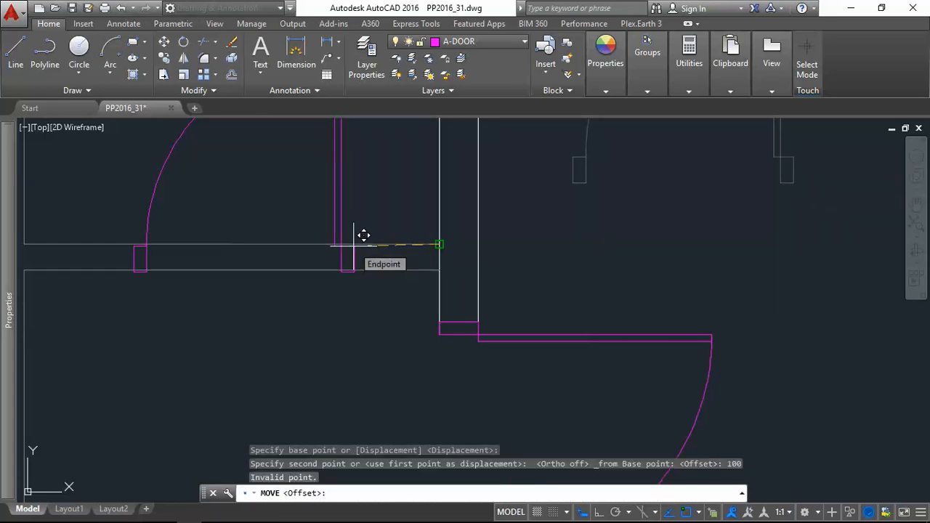
text(100)
key(Return)
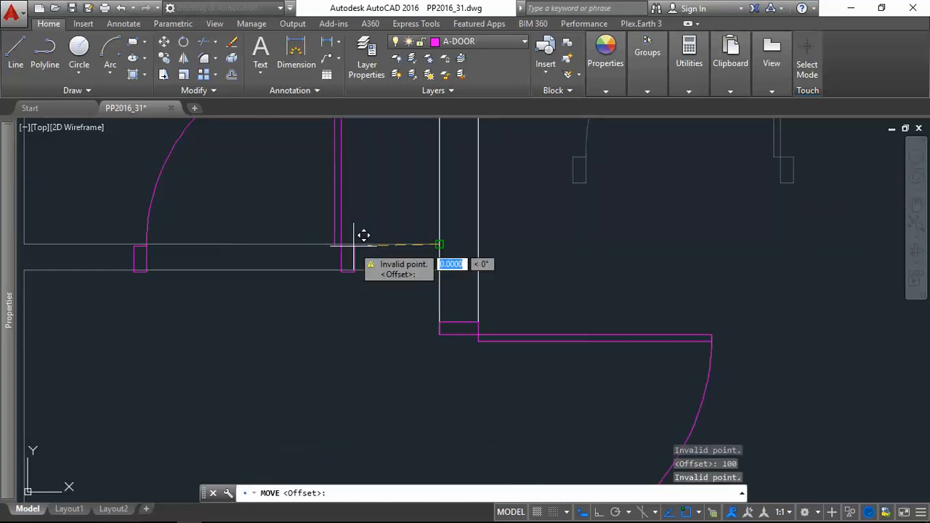
key(Escape)
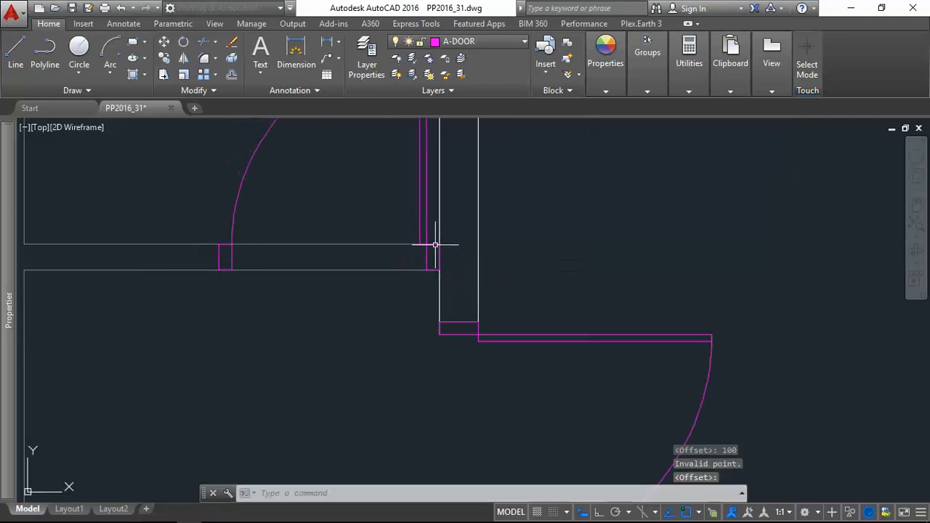
Move the toilet's D3 door 100 mm horizontally away from the right exterior wall with Ortho on
scroll(394, 256, down, 4)
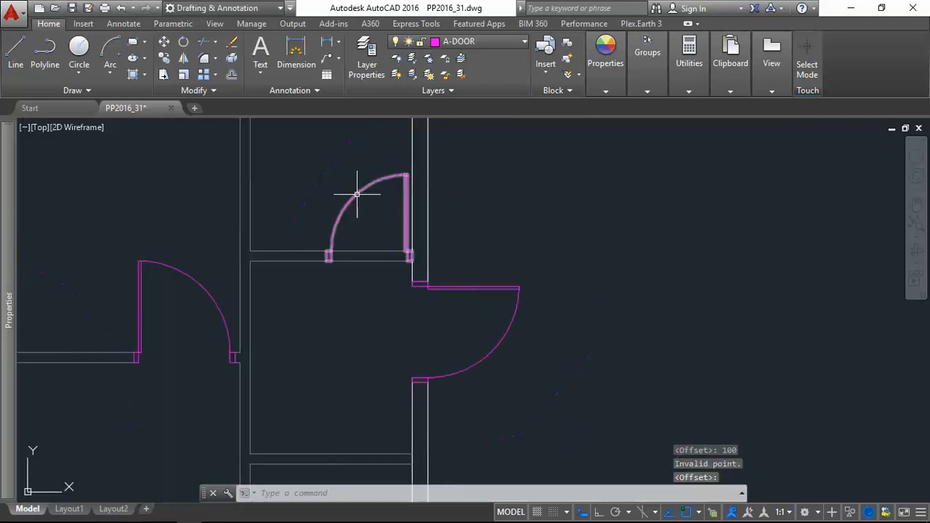
click(357, 190)
text(m)
key(Return)
click(661, 223)
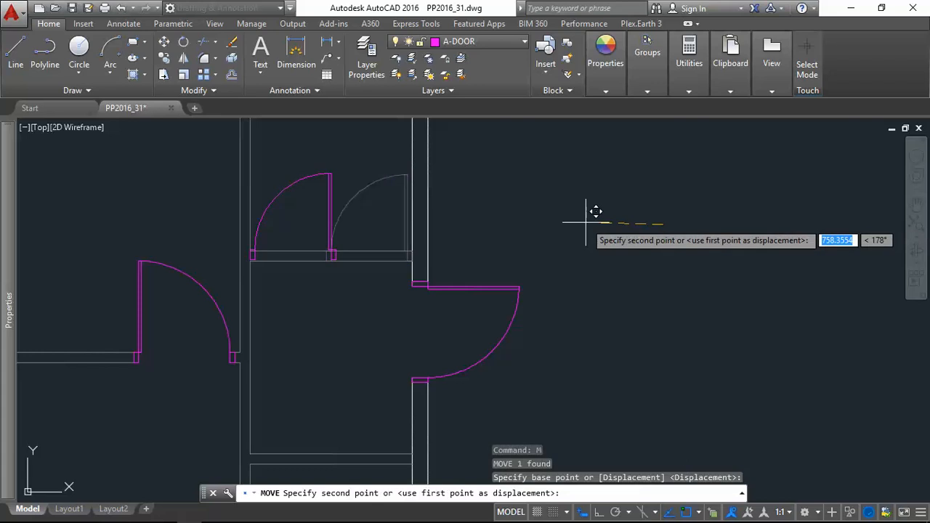
key(F8)
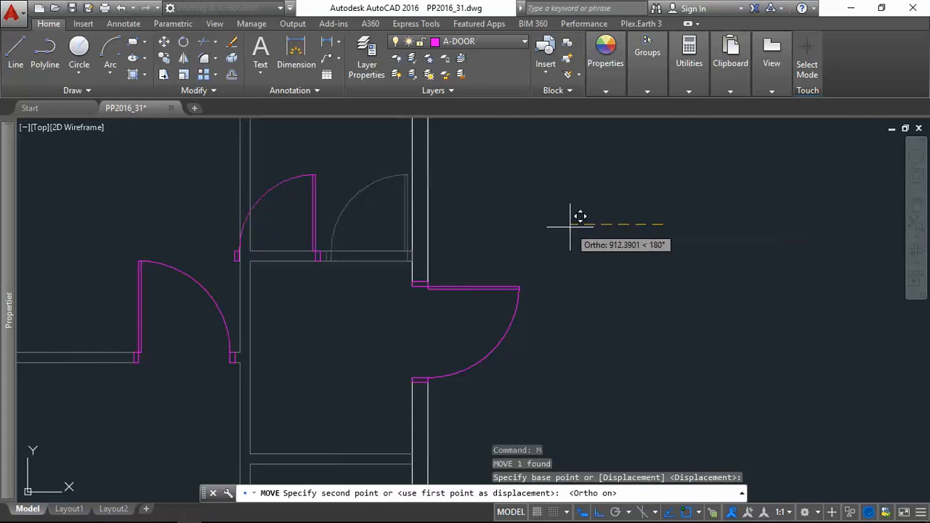
text(100)
key(Return)
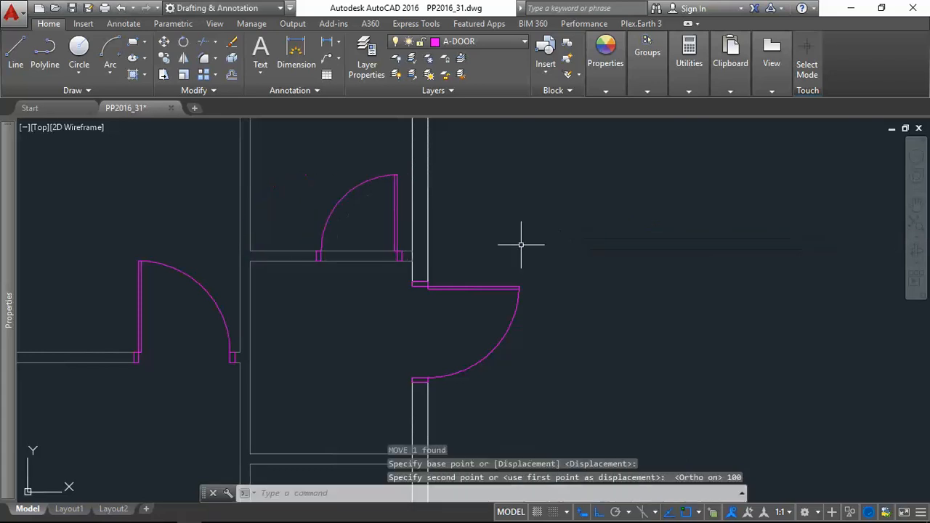
Trim both wall lines across the toilet's D3 door opening
scroll(378, 273, up, 2)
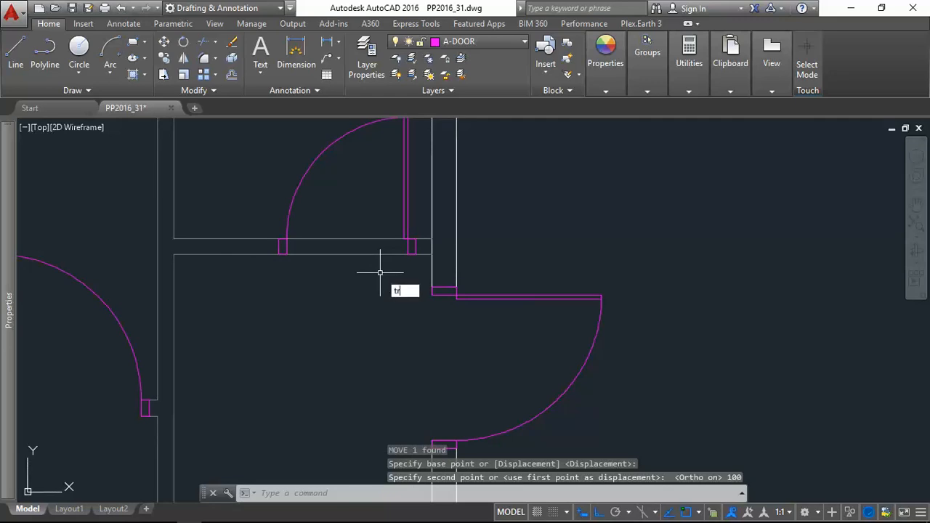
text(tr)
key(Return)
key(Return)
click(380, 266)
click(346, 234)
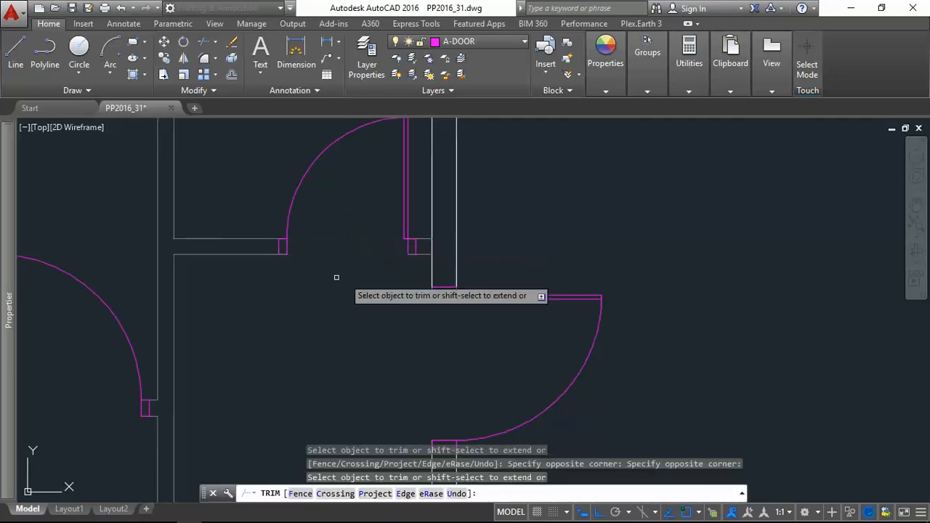
scroll(412, 259, up, 4)
key(Escape)
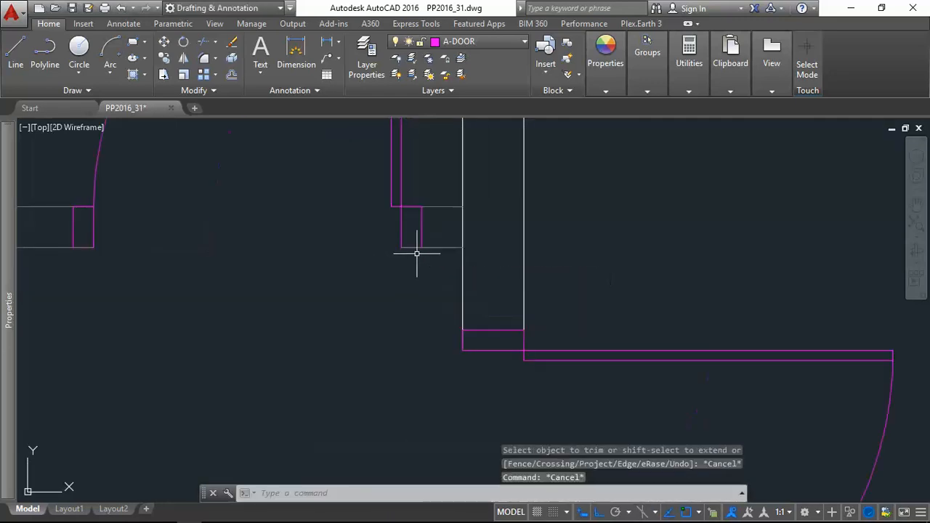
scroll(417, 253, up, 4)
text(f)
key(Return)
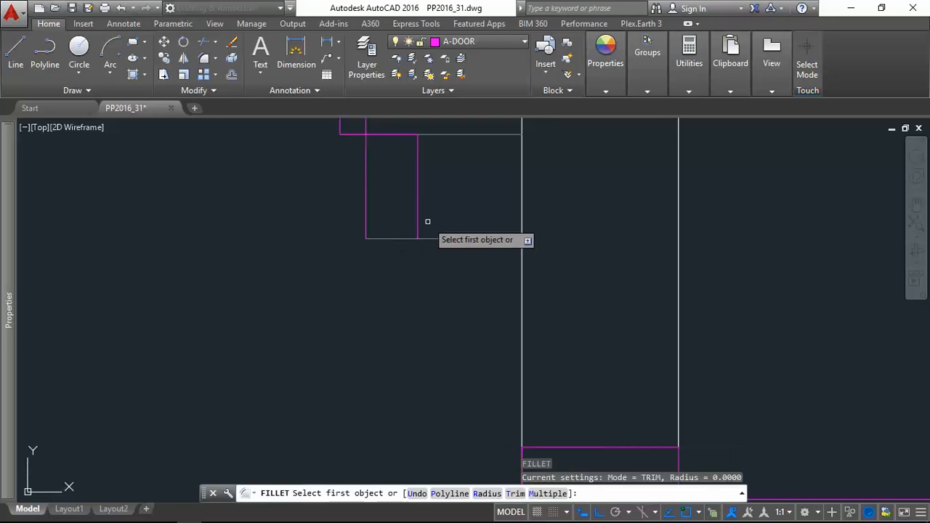
click(422, 215)
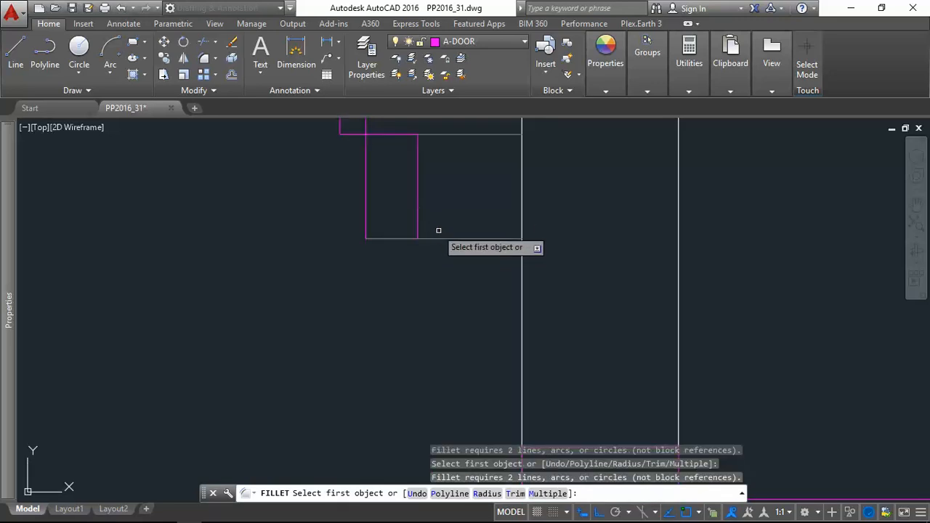
click(440, 238)
key(Escape)
key(Escape)
click(430, 234)
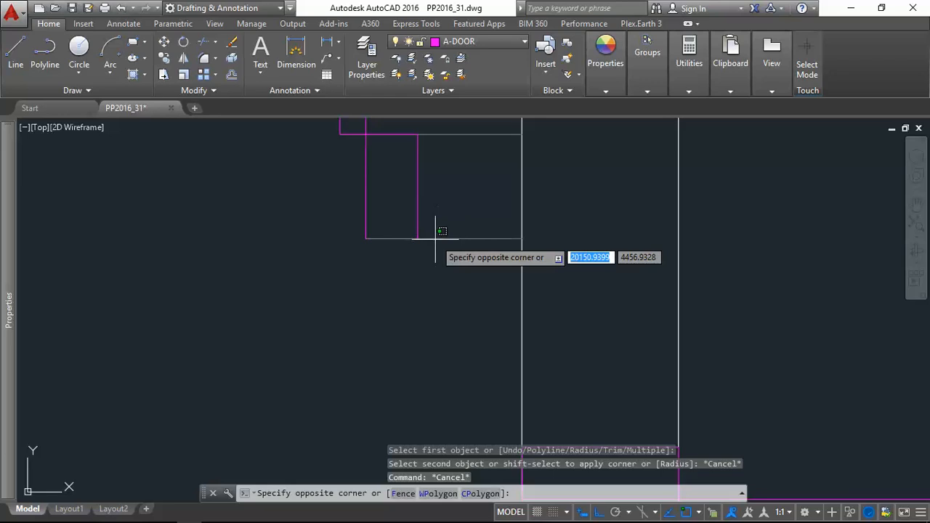
key(Escape)
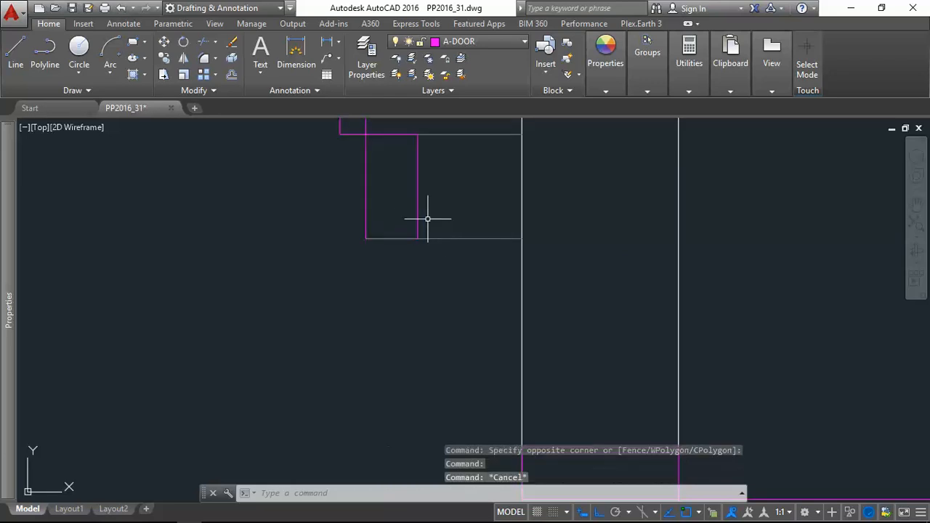
Stretch the left ends of both short wall lines beside the toilet door's right jamb back to the jamb's outer face
click(388, 239)
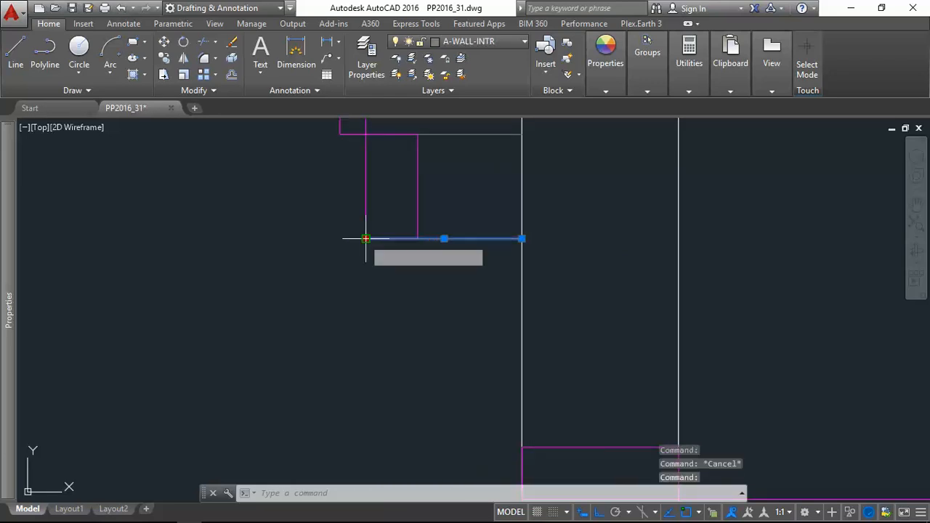
click(365, 239)
click(417, 239)
middle_drag(432, 188, 438, 231)
click(444, 178)
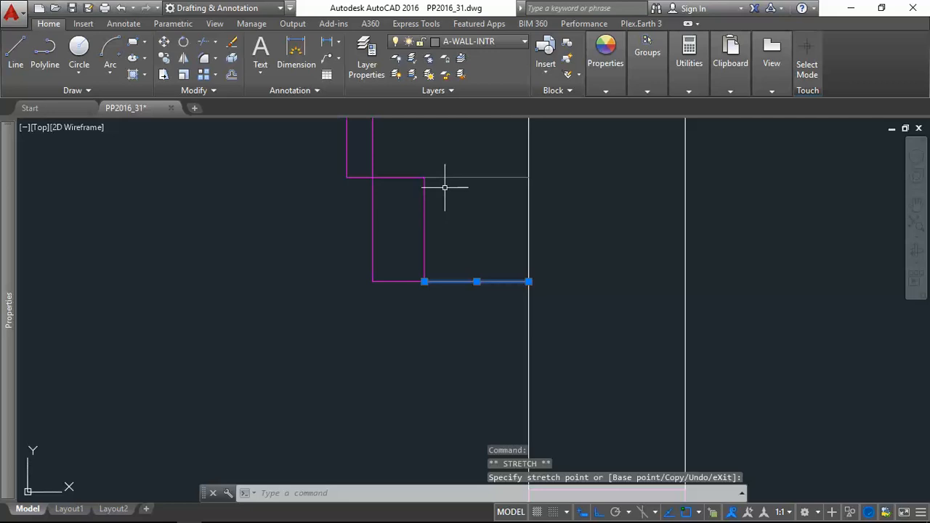
click(346, 178)
click(425, 177)
key(Escape)
Stretch the right ends of both toilet wall lines back to the outer face of the door's left jamb
scroll(439, 207, down, 4)
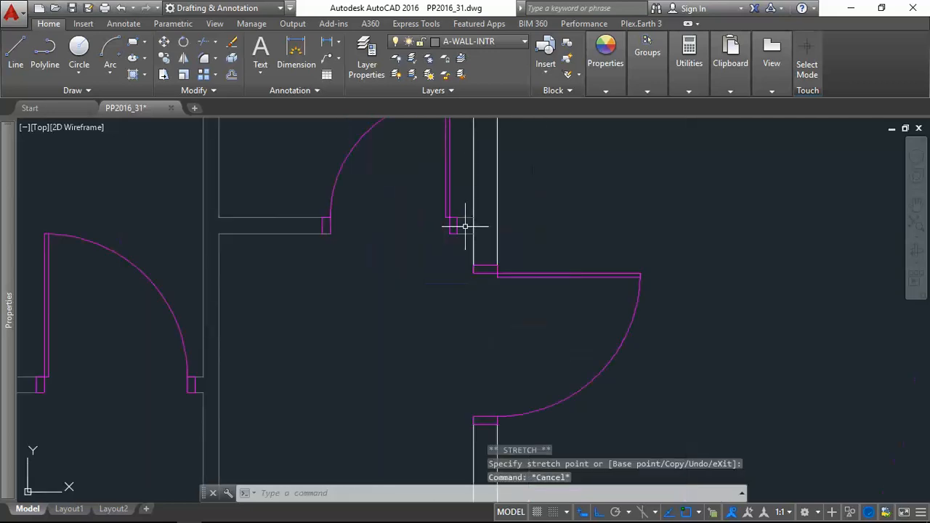
scroll(395, 208, up, 6)
click(364, 182)
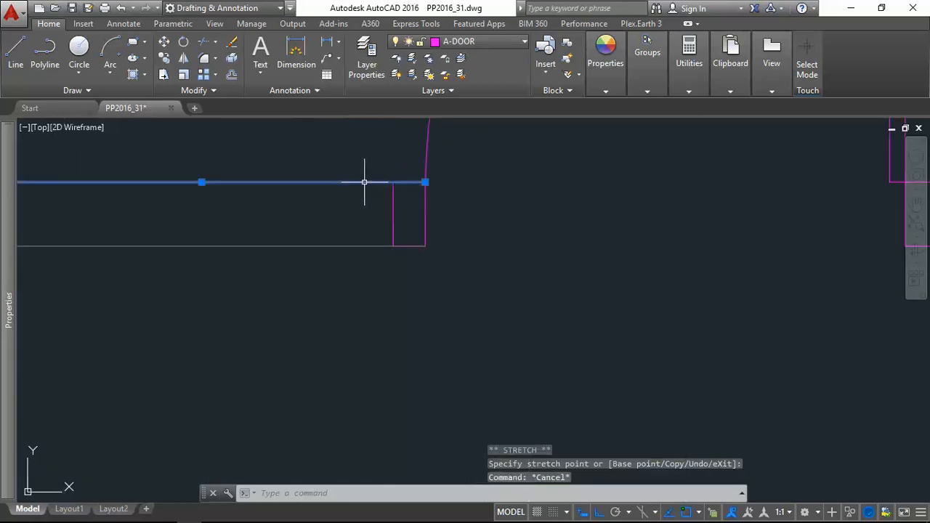
click(425, 182)
click(393, 182)
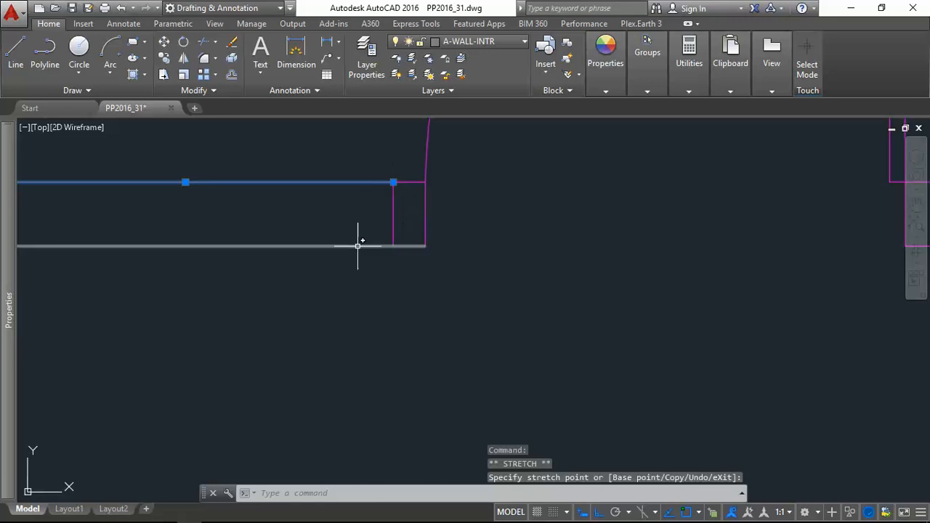
click(399, 246)
click(426, 246)
click(393, 245)
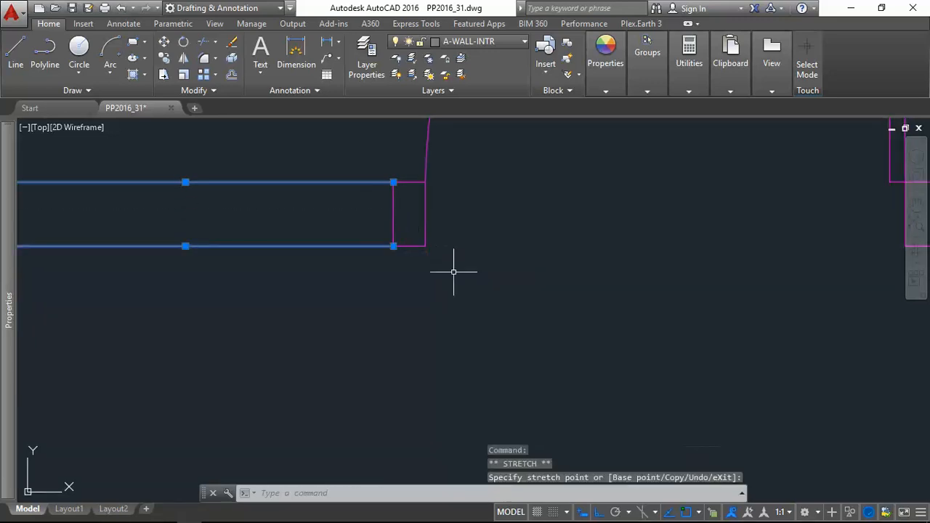
key(Escape)
key(Escape)
Check the storeroom's D3 door in the PDF floor plan and copy the toilet's D3 door straight down onto the storeroom's upper wall
scroll(486, 265, down, 4)
scroll(538, 269, down, 2)
middle_drag(644, 357, 544, 254)
click(443, 141)
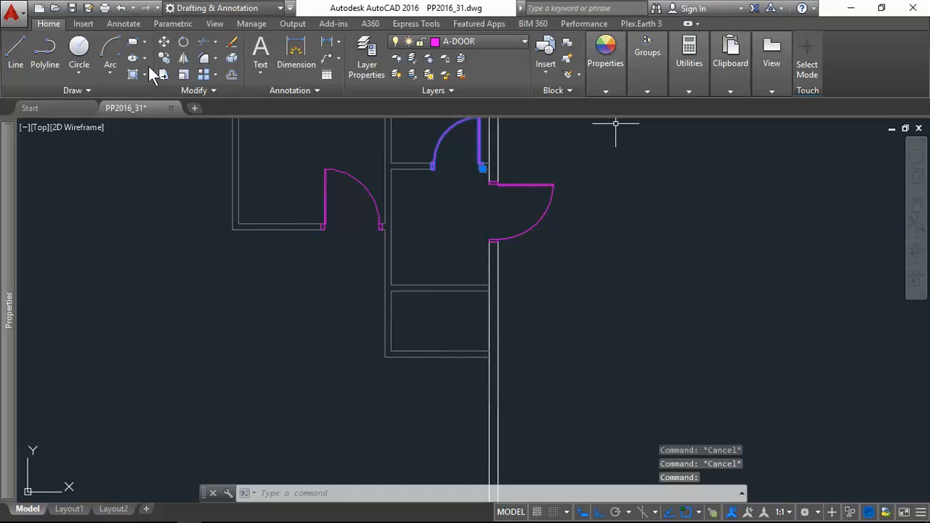
text(co)
key(Return)
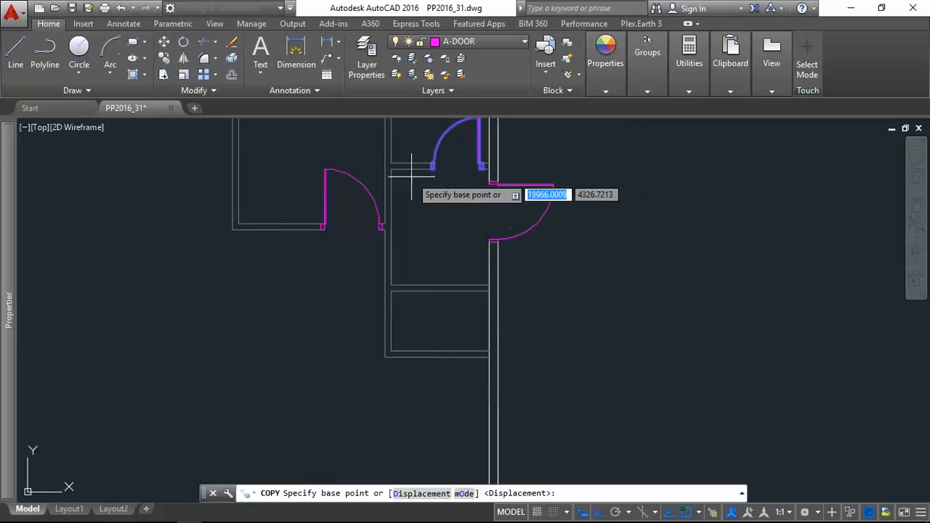
scroll(493, 166, up, 4)
scroll(483, 161, up, 2)
click(474, 156)
scroll(477, 182, down, 5)
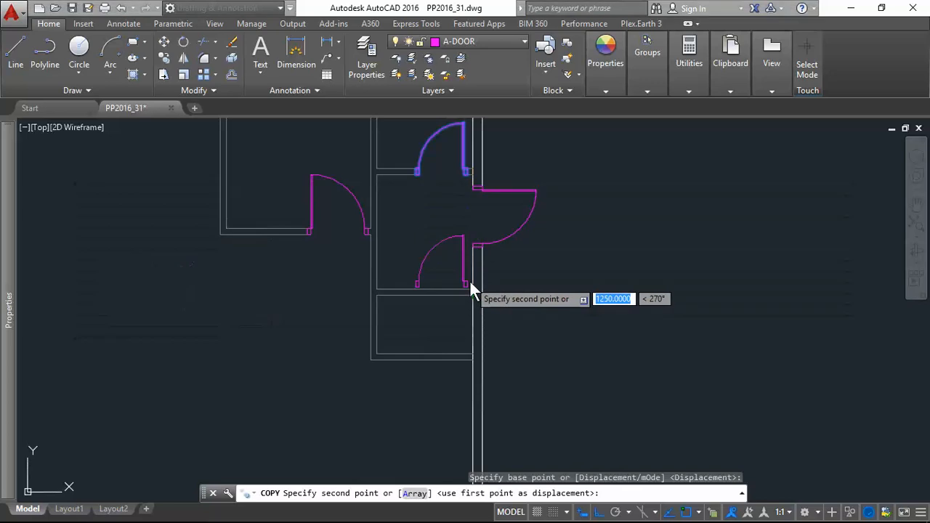
key(alt+Tab)
click(474, 290)
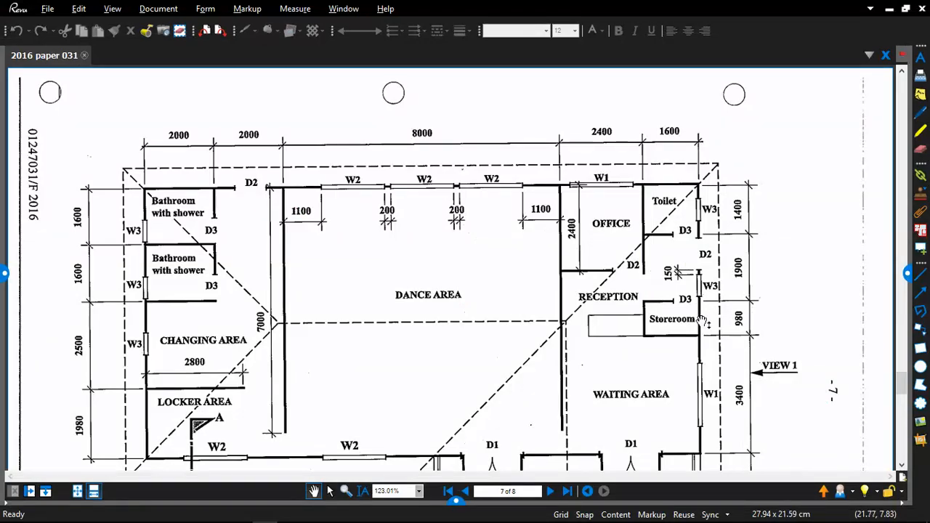
key(alt+Tab)
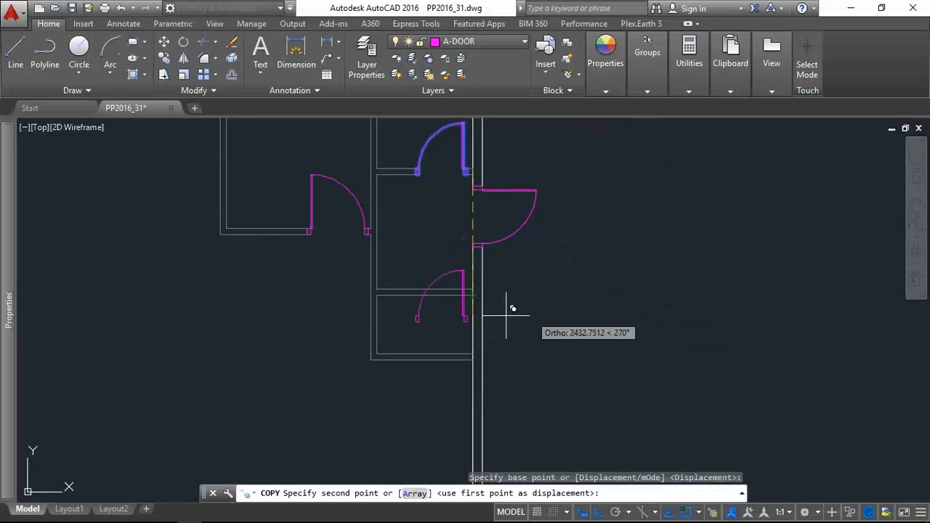
scroll(476, 291, up, 4)
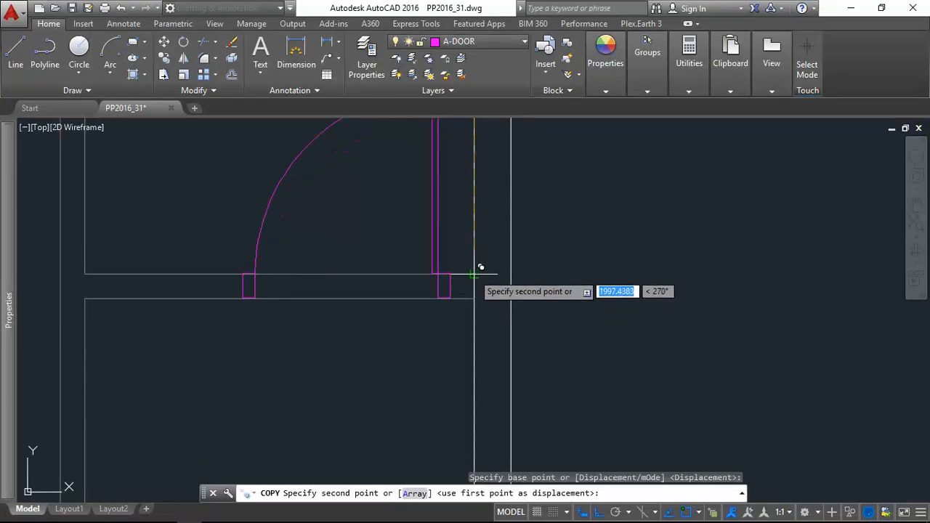
click(474, 274)
key(Escape)
scroll(569, 290, down, 5)
click(498, 262)
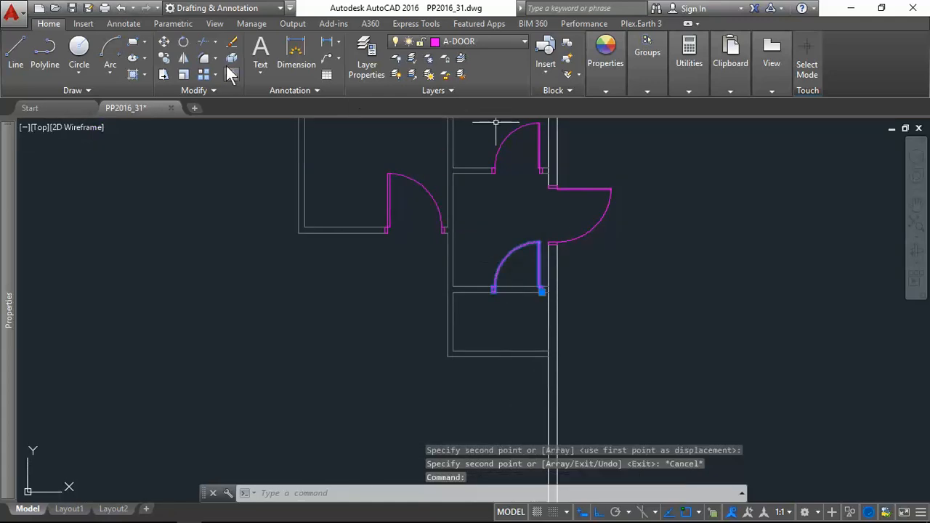
click(183, 61)
scroll(513, 291, up, 6)
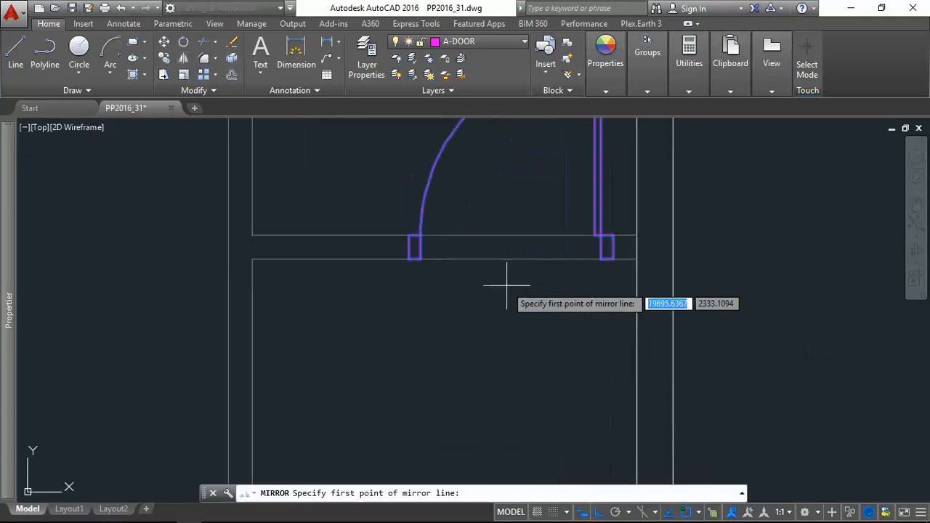
click(612, 236)
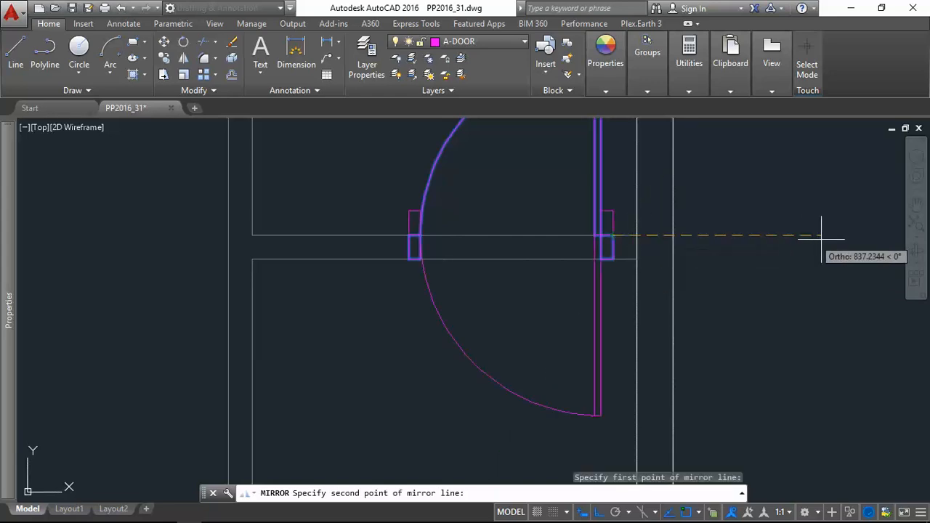
key(Escape)
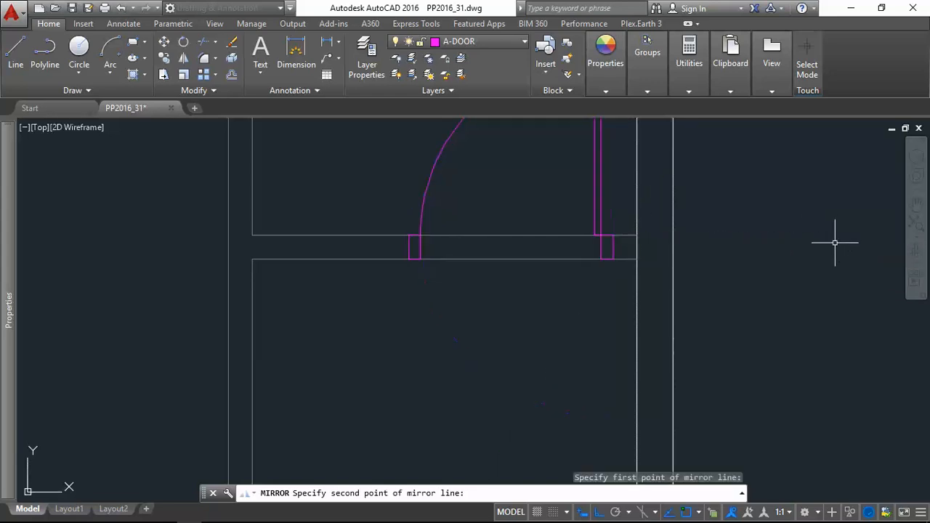
Mirror the storeroom door about the horizontal midline of its wall so it swings into the storeroom, erasing the source door
click(598, 212)
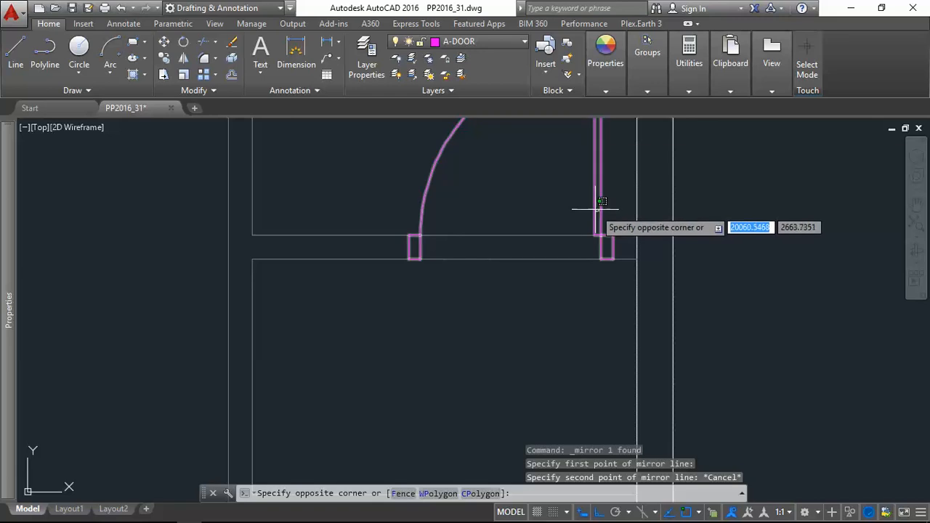
click(374, 129)
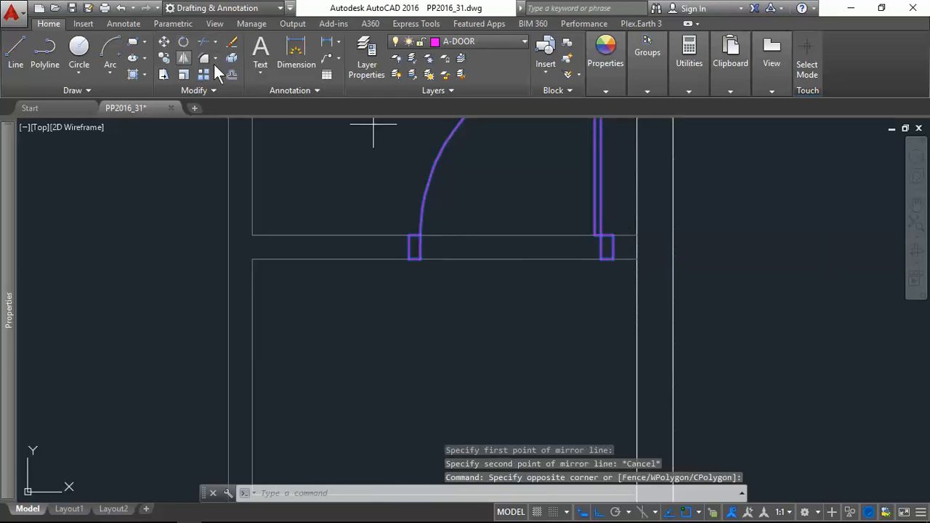
click(183, 58)
scroll(606, 259, up, 4)
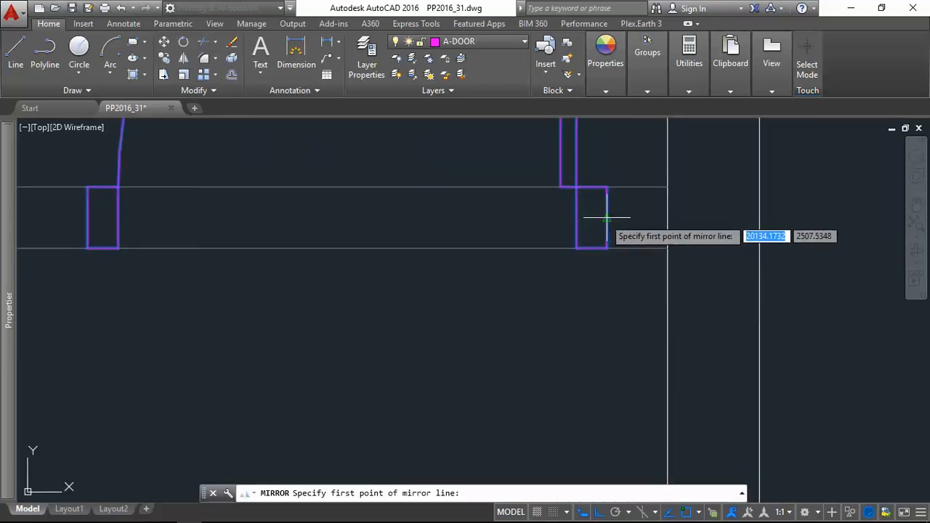
click(607, 217)
click(820, 231)
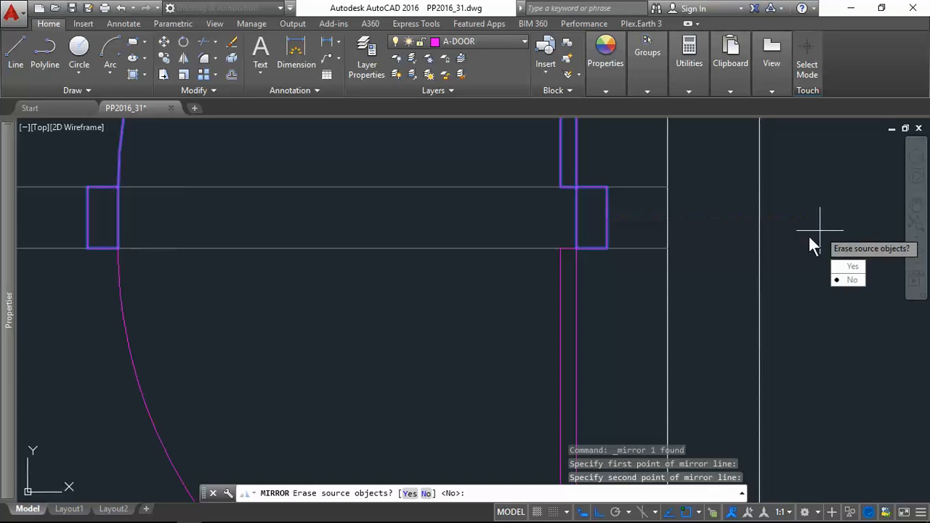
click(853, 266)
Trim both wall lines across the storeroom's D3 door opening
scroll(579, 234, down, 3)
scroll(579, 235, up, 3)
text(tr)
key(Return)
key(Return)
click(575, 254)
click(545, 195)
key(Escape)
Stretch the right ends of both storeroom wall lines back to the outer face of the door's left jamb
scroll(457, 197, up, 4)
click(422, 199)
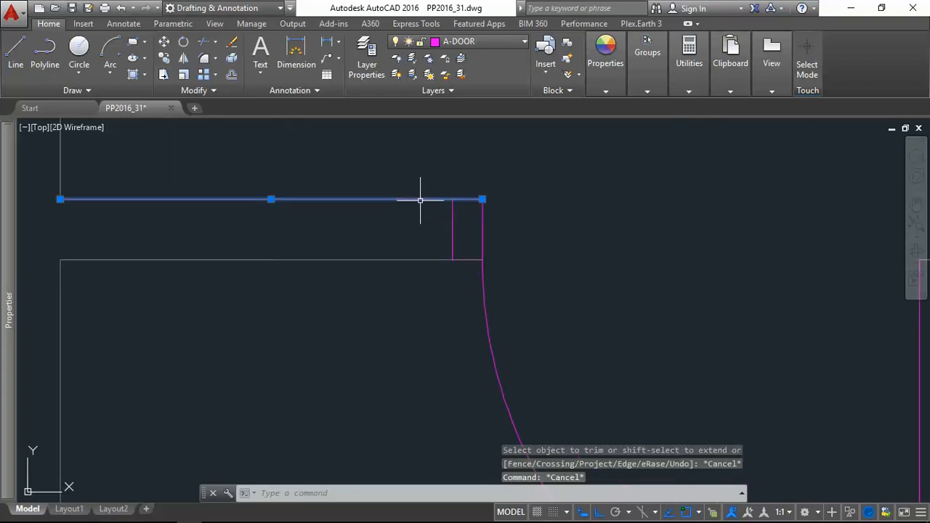
click(482, 199)
key(Escape)
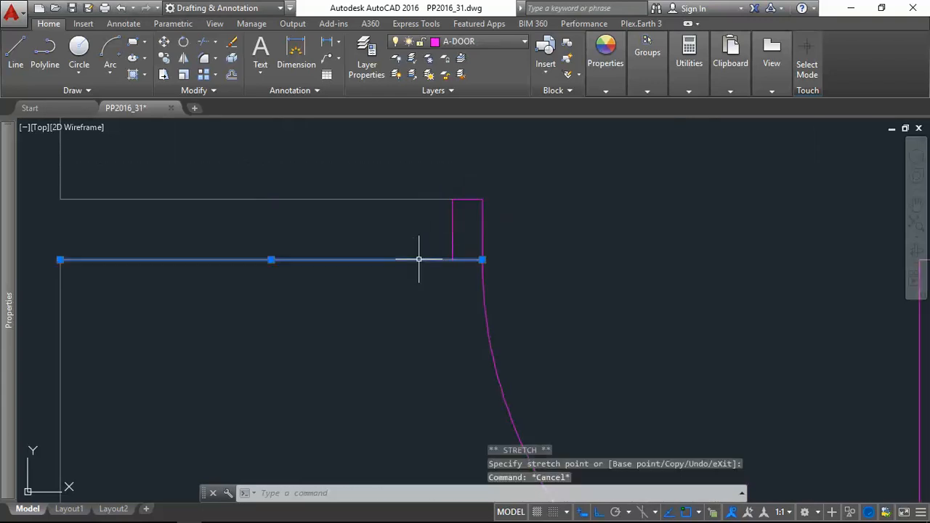
click(422, 259)
click(477, 259)
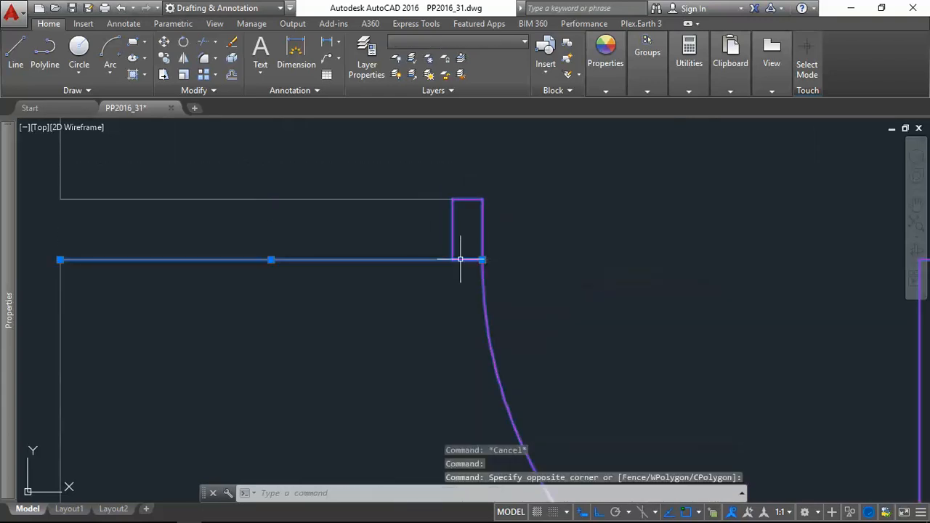
click(482, 260)
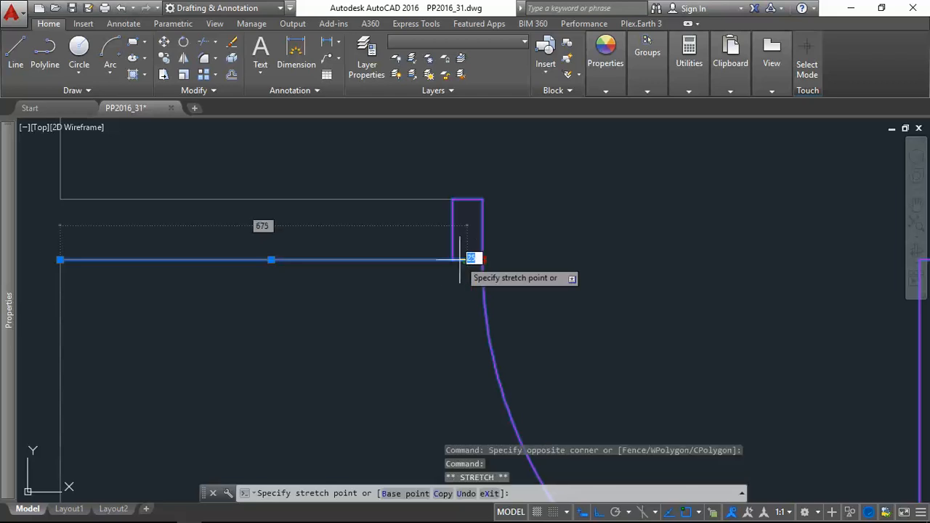
scroll(457, 263, down, 5)
Stretch the left ends of both short wall lines beside the storeroom door's right jamb back to the jamb's outer face
scroll(590, 268, up, 4)
scroll(584, 269, up, 2)
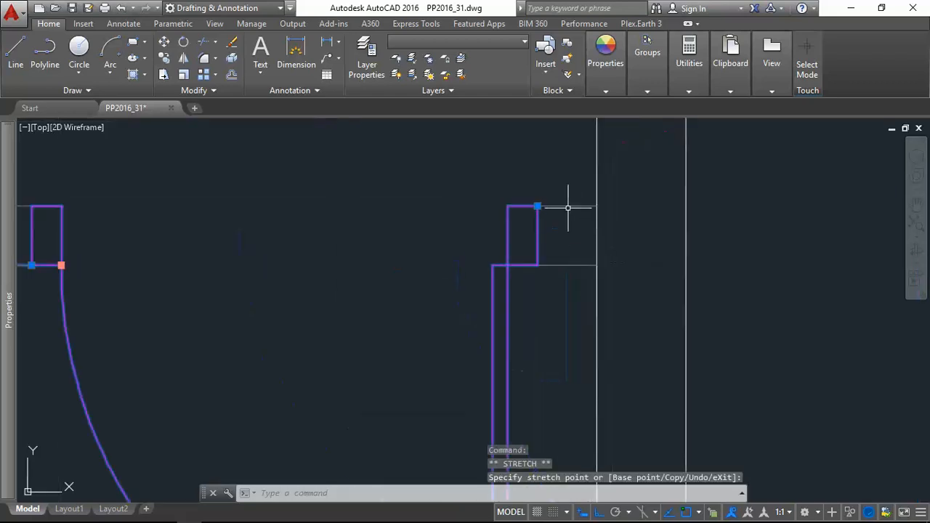
click(566, 268)
click(493, 265)
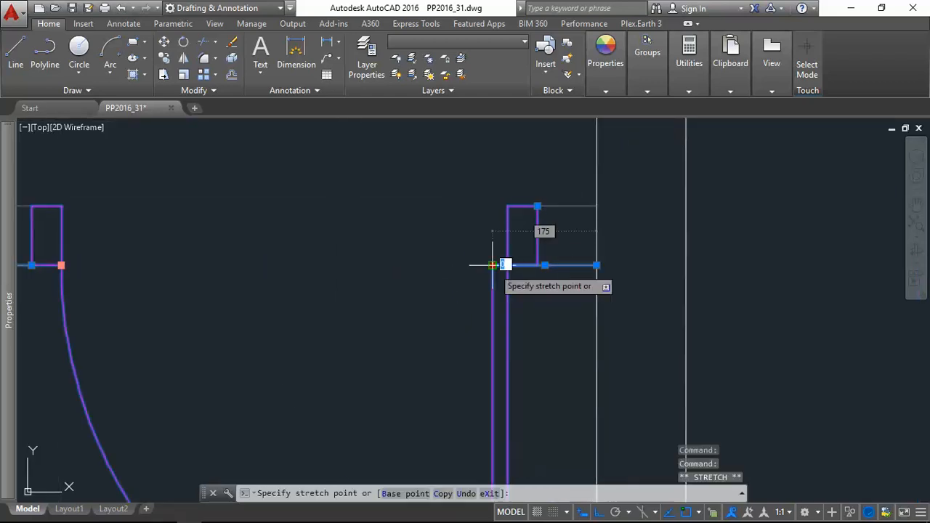
key(Escape)
key(Escape)
scroll(561, 245, down, 4)
scroll(623, 254, down, 5)
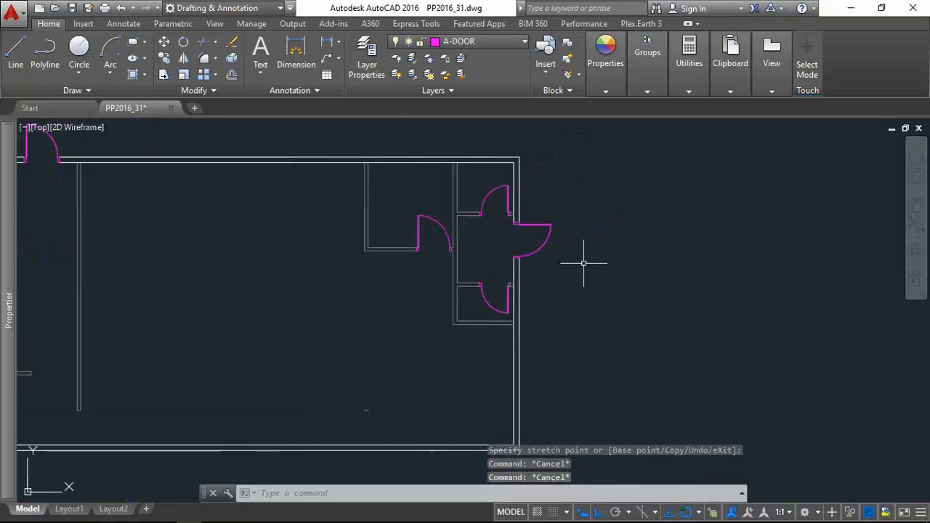
Check the verandah's D1 double doors in the reference PDF's floor plan and their width in the door specifications, comparing with the AutoCAD plan
key(alt+Tab)
scroll(512, 286, down, 3)
scroll(512, 285, down, 2)
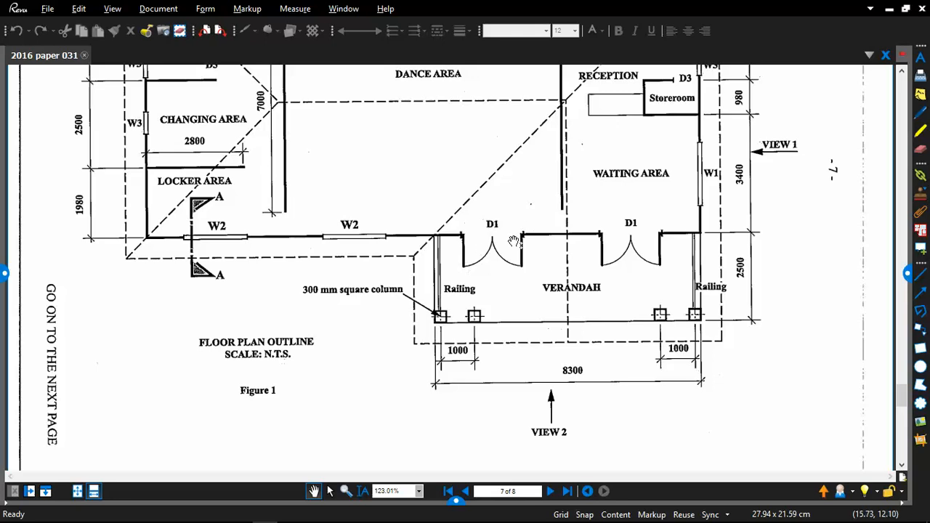
scroll(585, 272, down, 2)
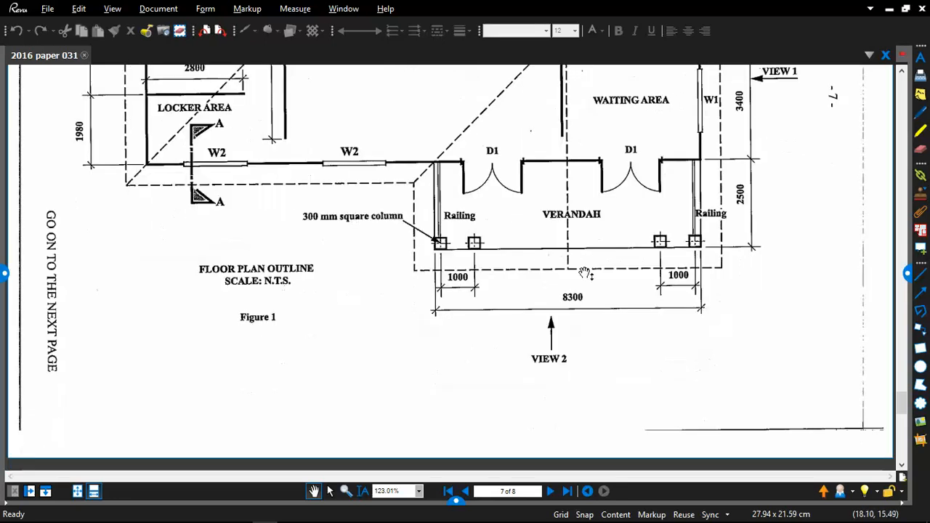
scroll(583, 276, up, 20)
scroll(579, 281, down, 6)
scroll(574, 284, down, 9)
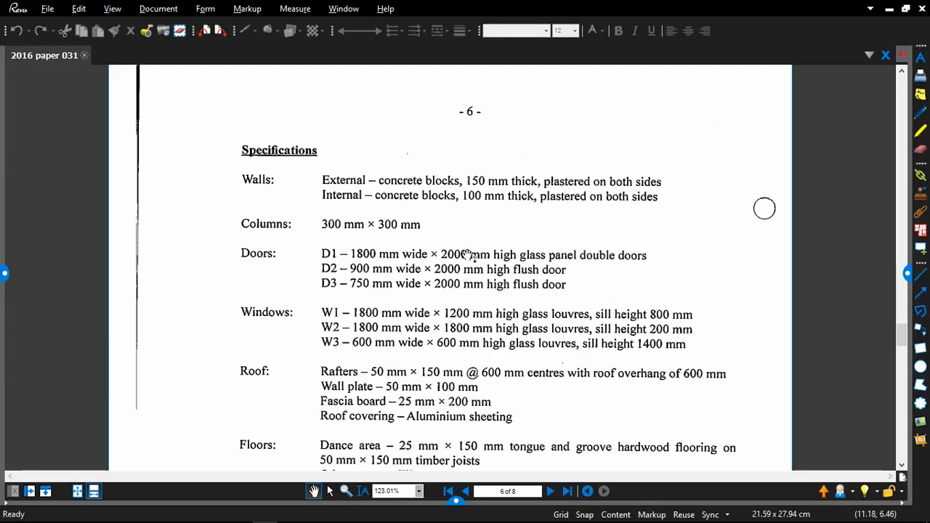
key(alt+Tab)
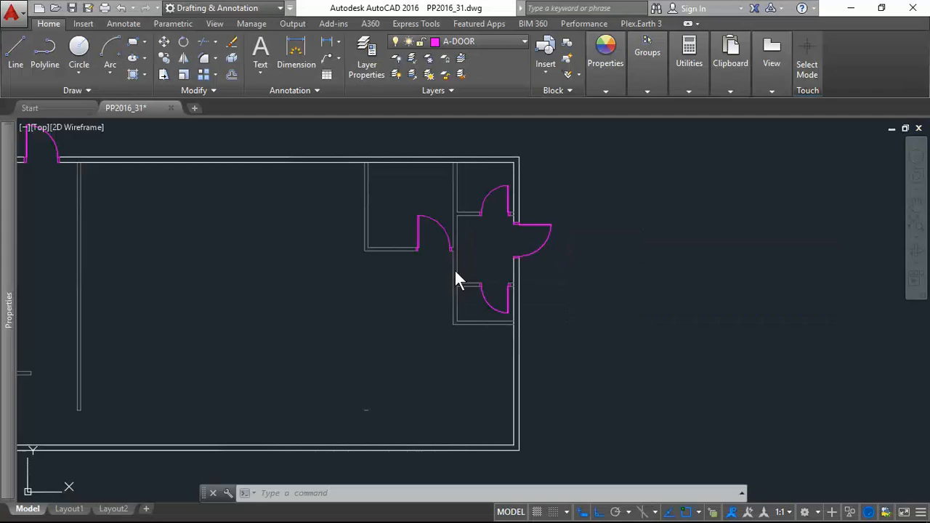
scroll(489, 256, down, 6)
scroll(477, 309, up, 4)
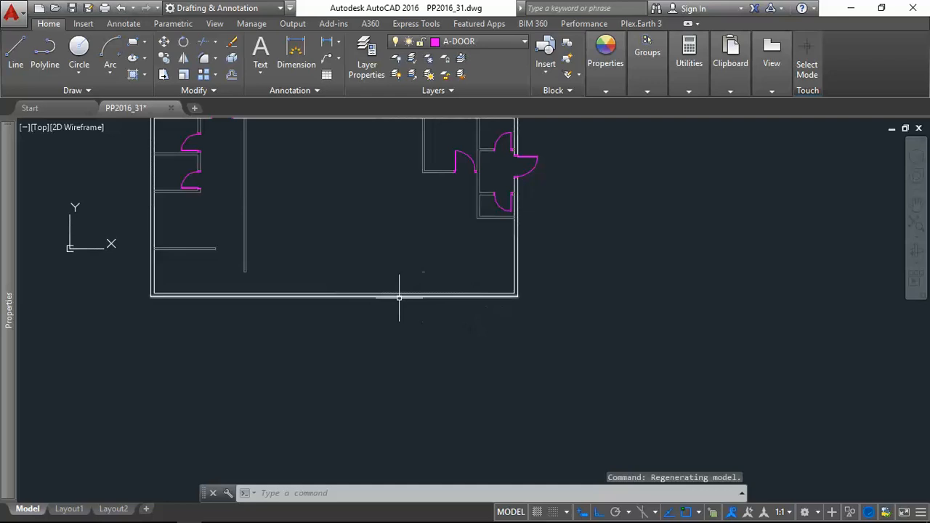
key(alt+Tab)
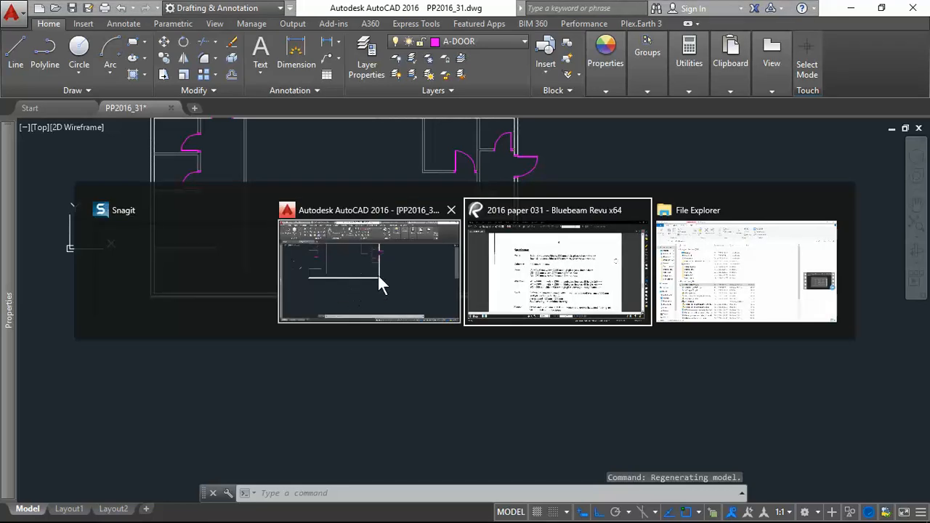
scroll(553, 287, down, 15)
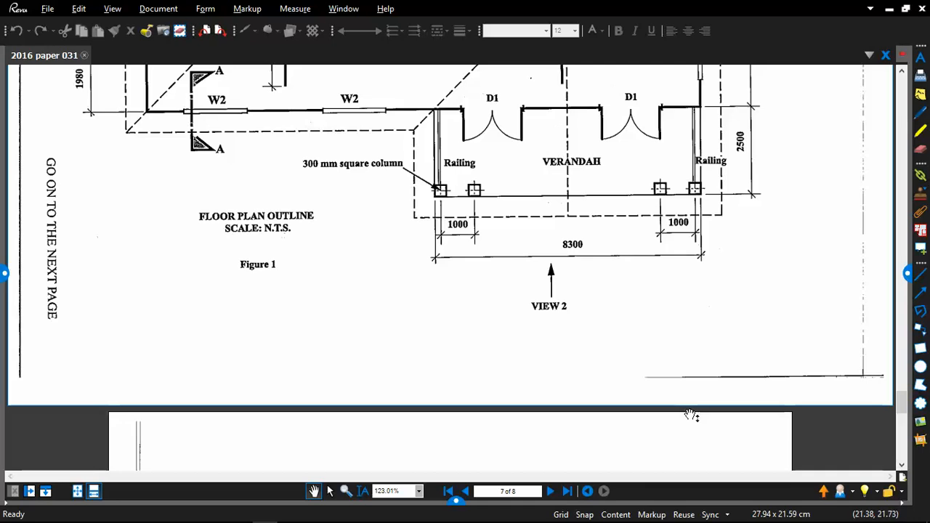
scroll(595, 163, up, 3)
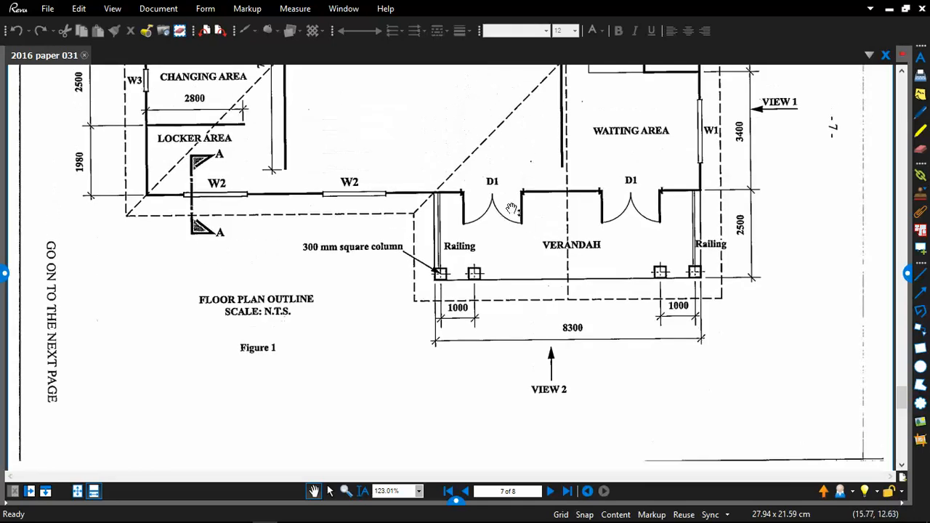
Switch to AutoCAD and copy the interior door left of the toilet, with its jambs and short wall lines, horizontally into the dance area
key(alt+Tab)
click(620, 206)
scroll(498, 218, down, 5)
scroll(485, 238, up, 3)
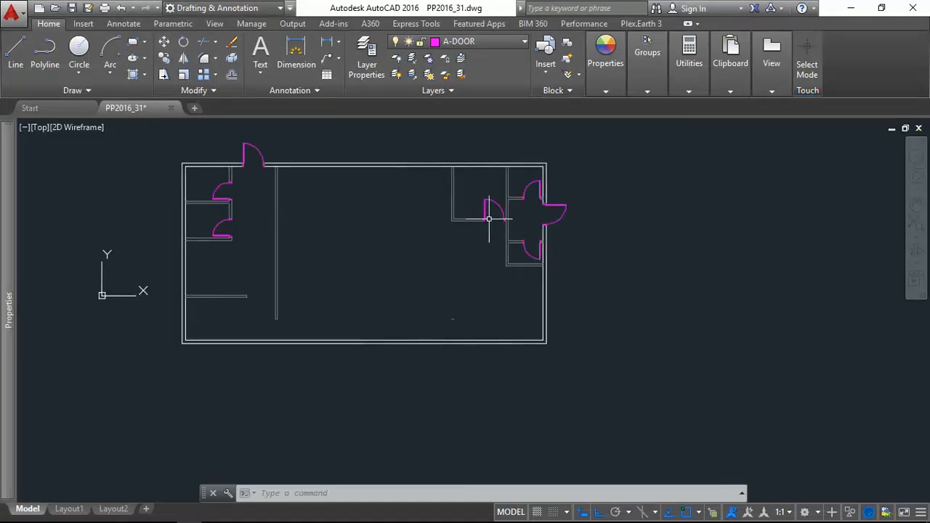
scroll(489, 235, up, 4)
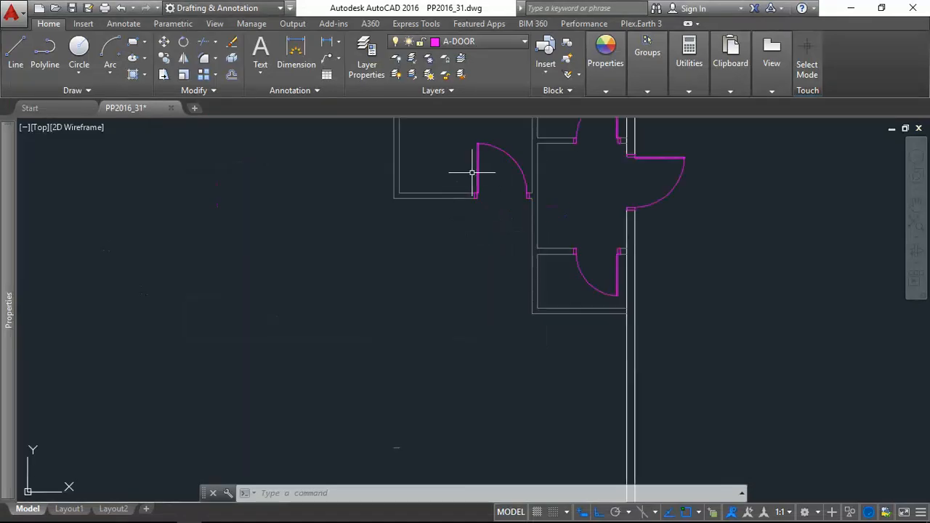
click(456, 134)
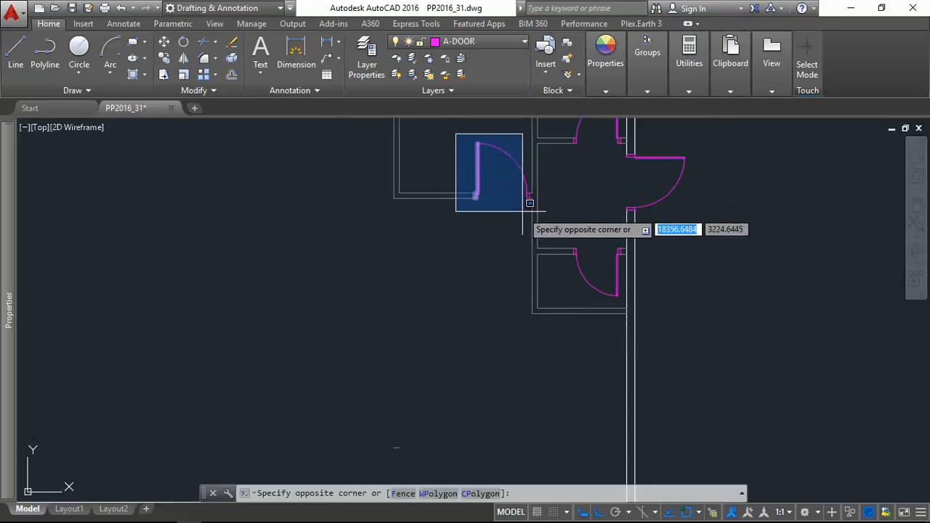
click(538, 210)
scroll(511, 194, up, 2)
scroll(511, 193, up, 4)
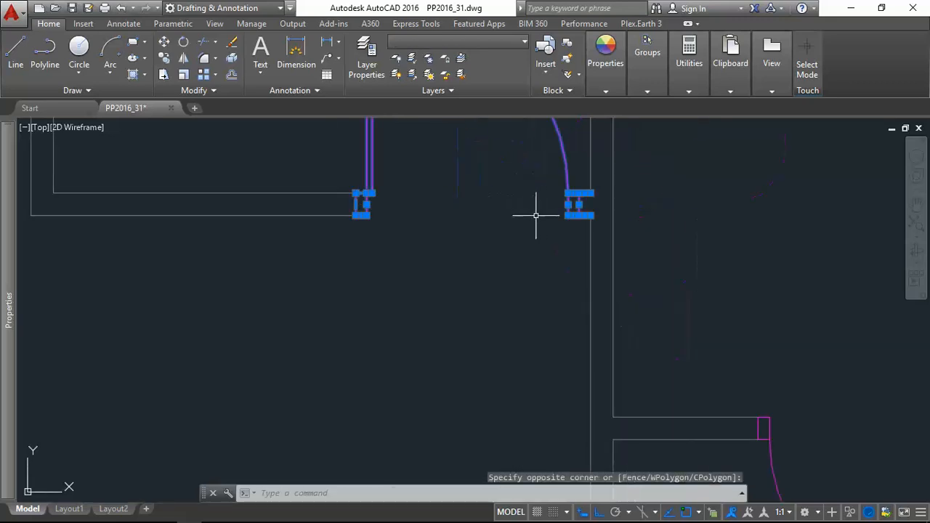
scroll(585, 204, up, 5)
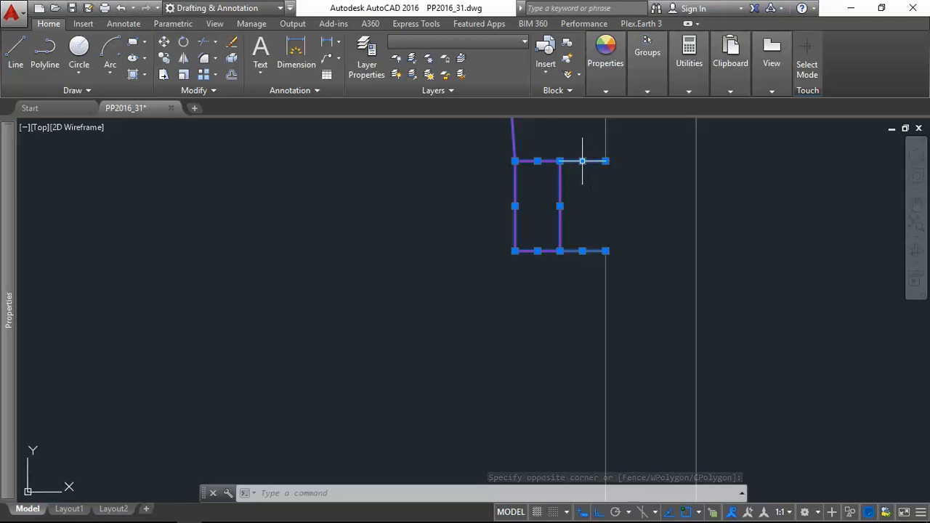
scroll(590, 178, down, 6)
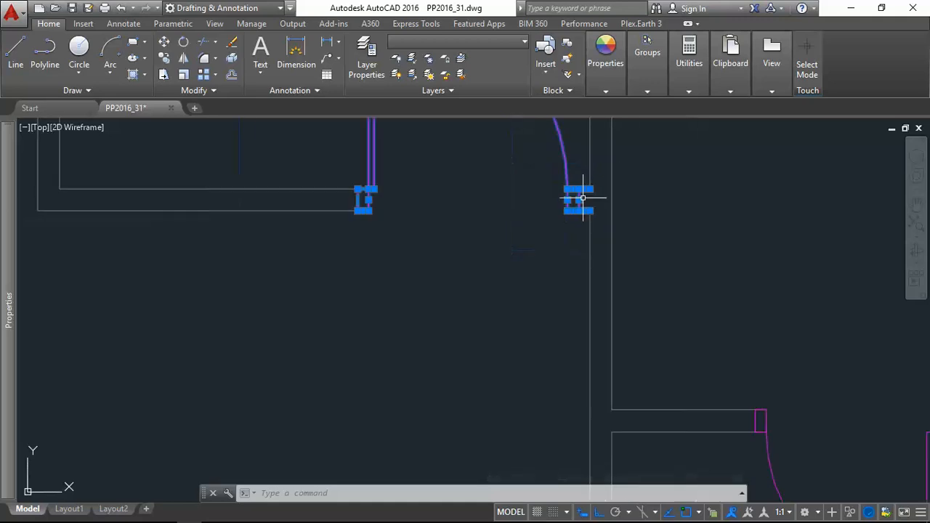
click(165, 61)
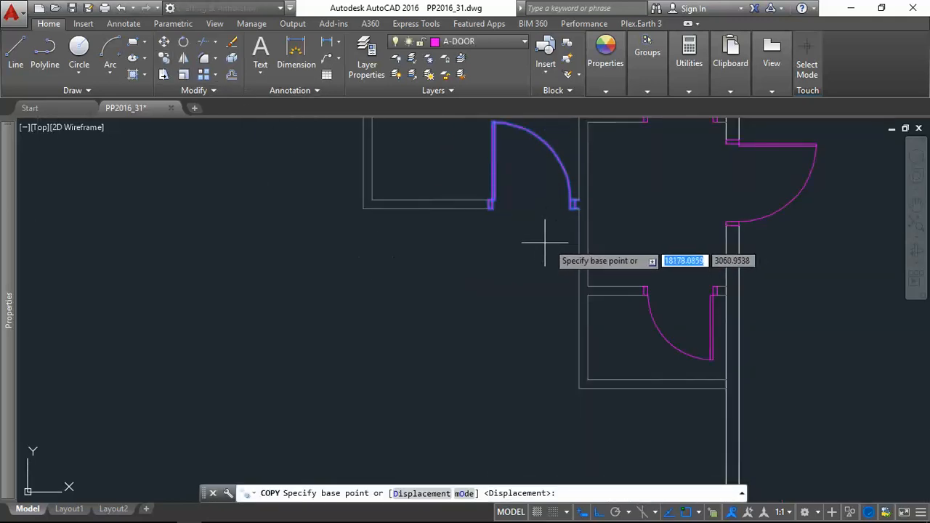
click(551, 241)
scroll(336, 365, down, 5)
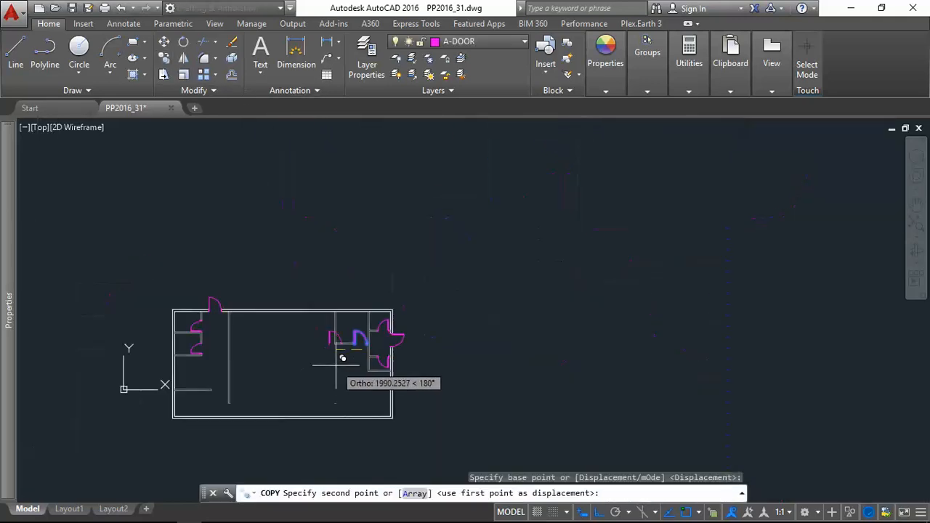
click(290, 368)
scroll(282, 341, up, 2)
key(Return)
key(Escape)
key(Escape)
Delete the two short wall lines attached to the copied door's right jamb
scroll(296, 354, up, 8)
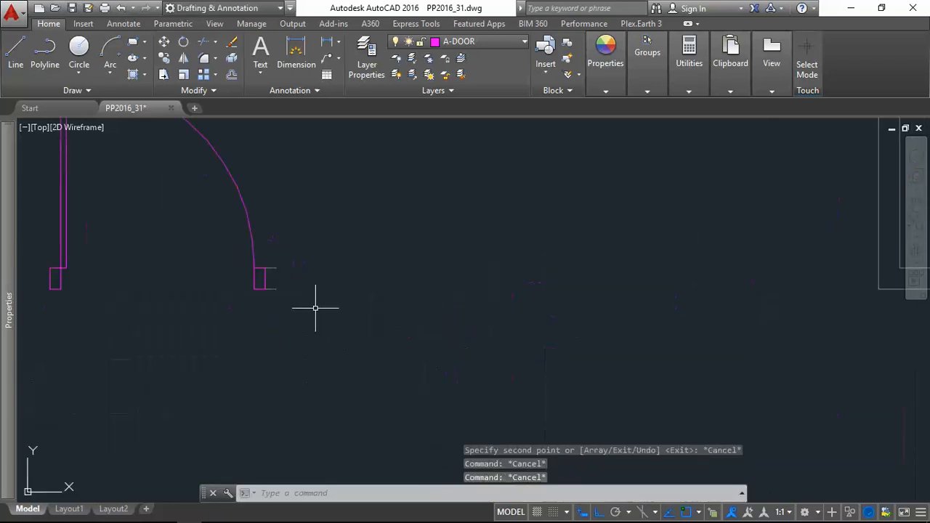
click(281, 293)
click(250, 218)
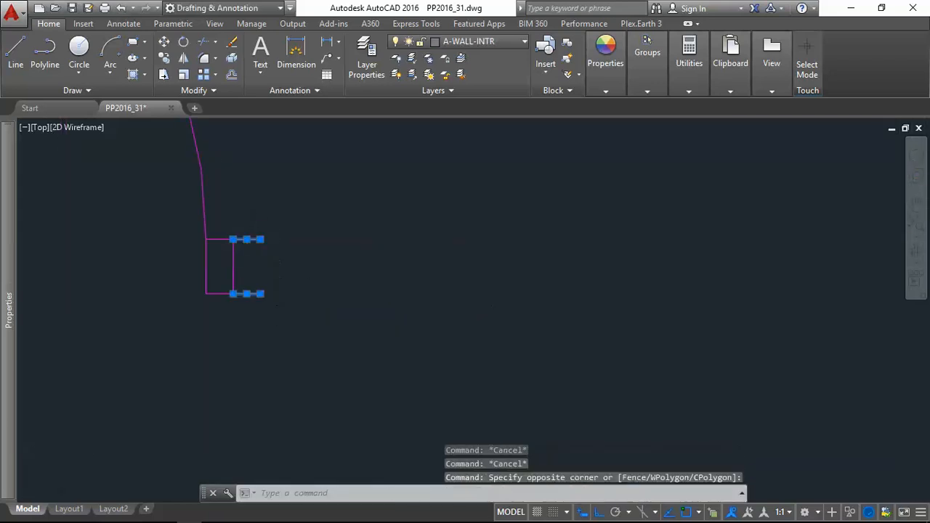
scroll(331, 308, down, 2)
key(Delete)
Explode the polyline forming the copied door's leaf and left jamb
scroll(331, 307, down, 4)
scroll(280, 326, up, 4)
scroll(173, 329, down, 4)
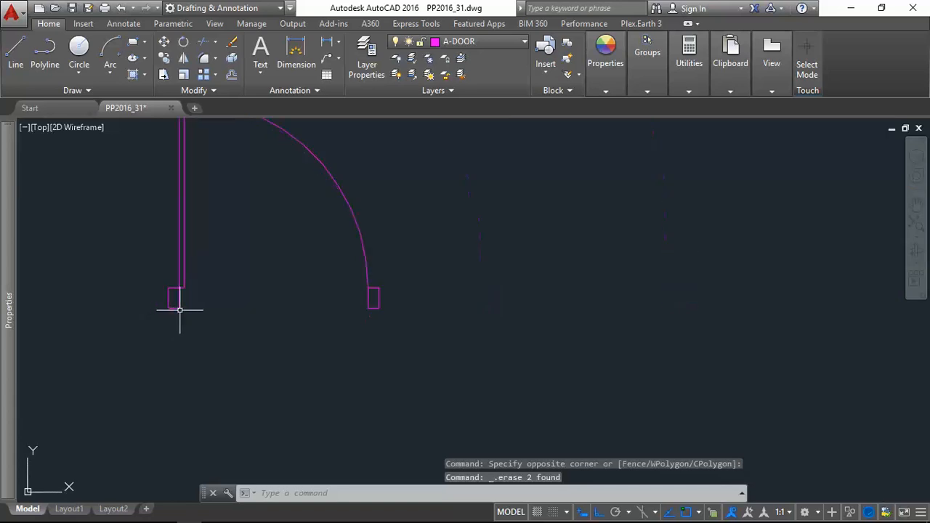
click(323, 236)
click(218, 228)
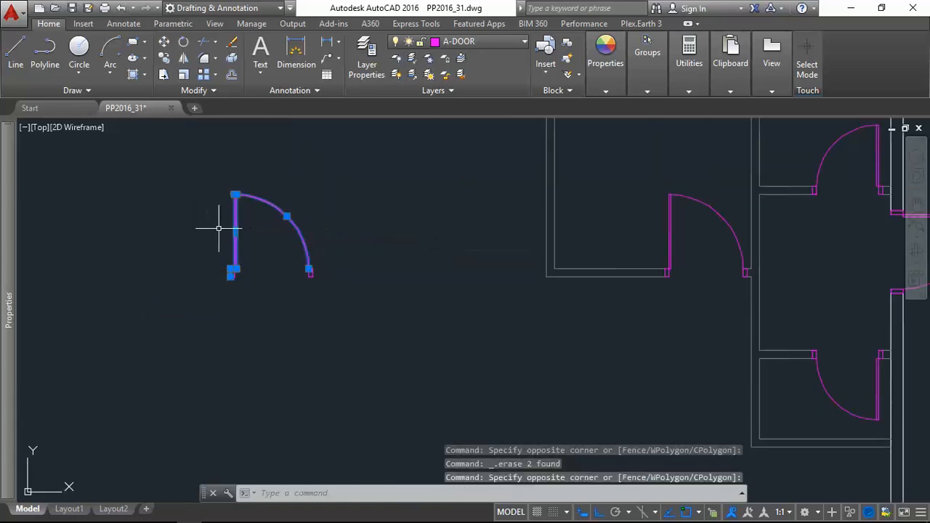
scroll(247, 273, up, 6)
key(Escape)
key(Escape)
click(208, 195)
click(176, 197)
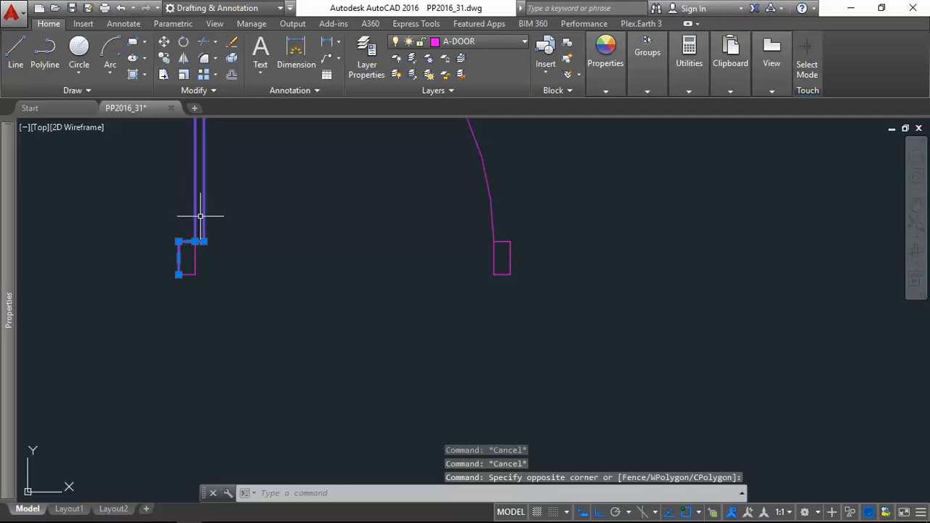
key(Return)
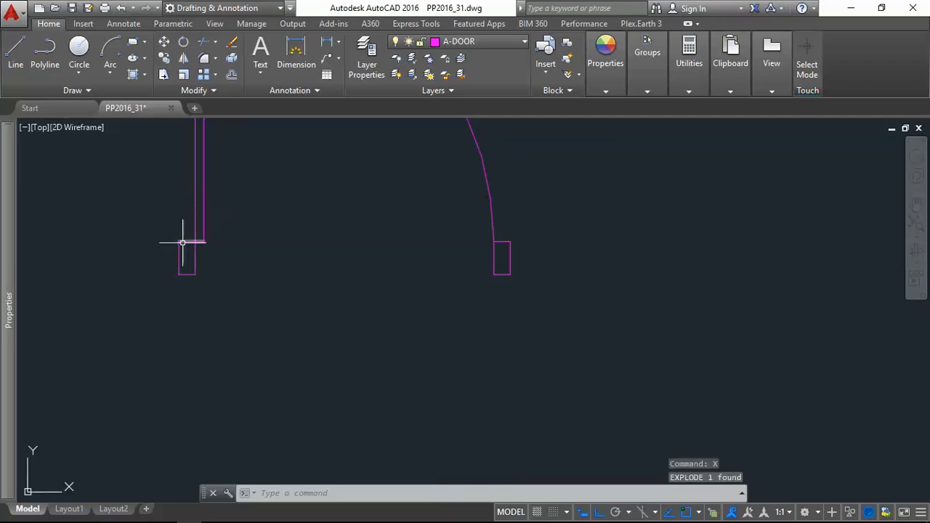
Mirror the copied door's leaf and swing arc about a vertical line through the arc's lower end, keeping the source objects
scroll(230, 282, down, 4)
click(358, 226)
click(141, 182)
text(mi)
key(Return)
scroll(335, 247, up, 4)
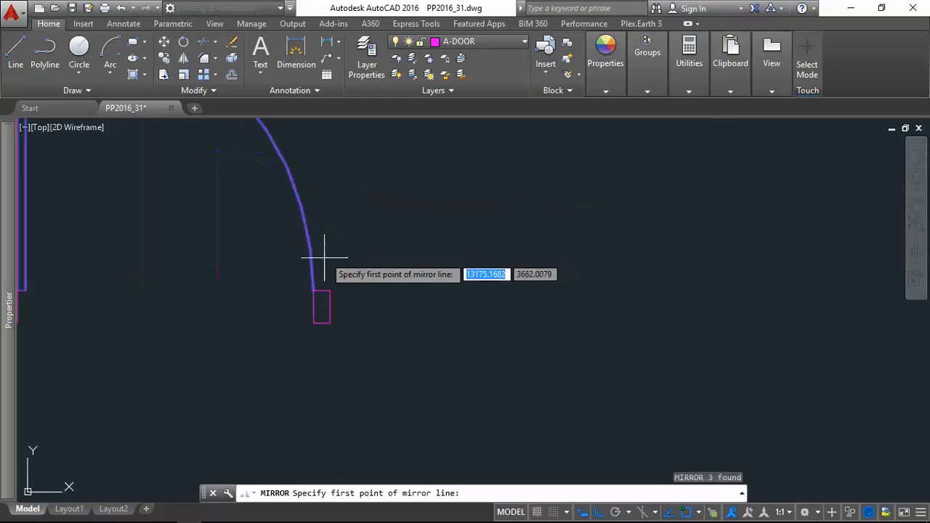
click(313, 289)
click(303, 164)
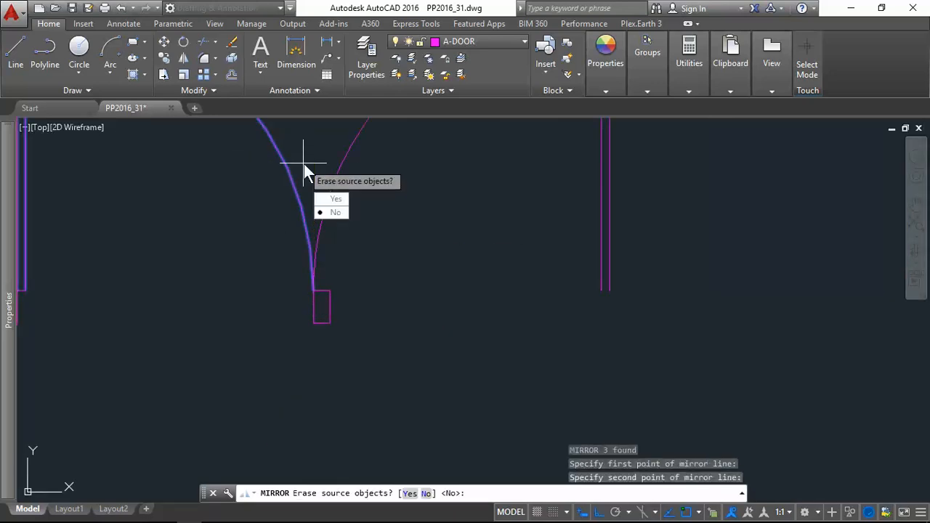
click(330, 212)
scroll(342, 189, down, 3)
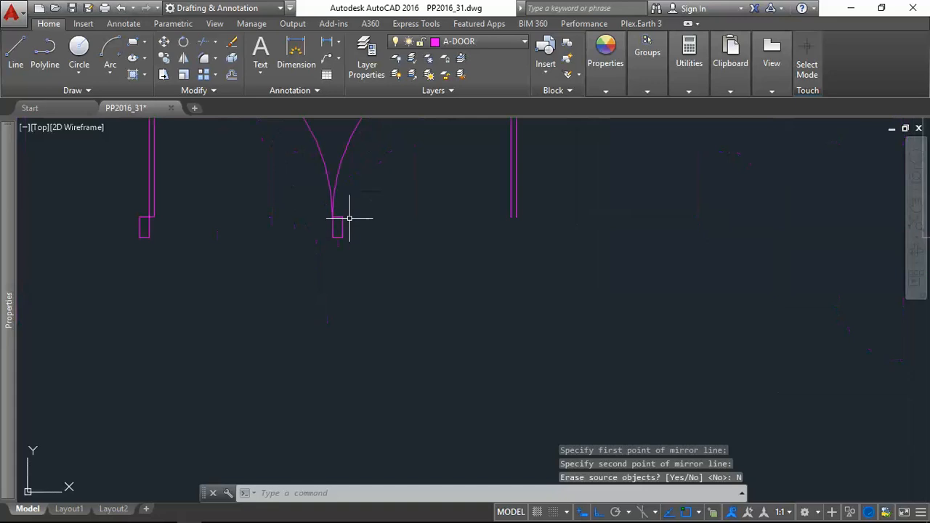
Move the jamb below the meeting point of the two arcs to the lower end of the mirrored leaf
drag(298, 208, 373, 244)
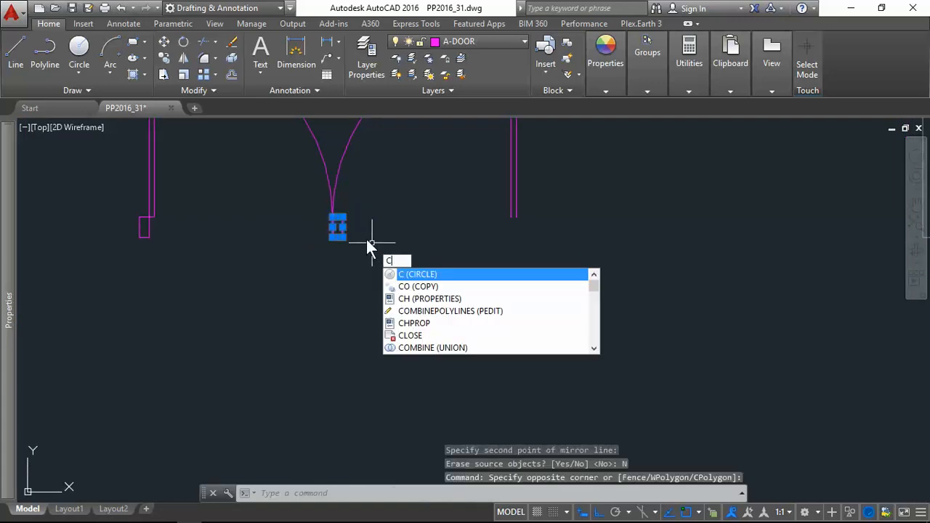
key(BackSpace)
text(m)
key(Return)
scroll(327, 211, up, 3)
click(313, 213)
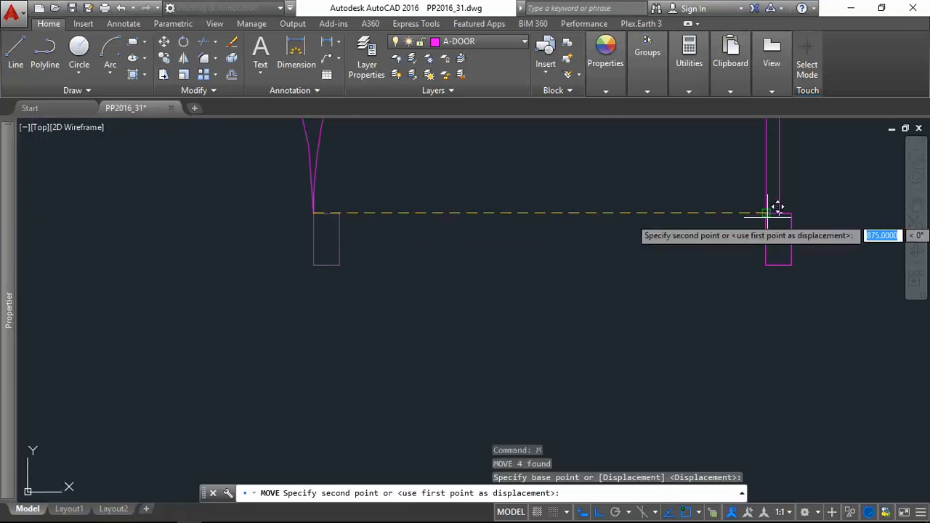
click(767, 213)
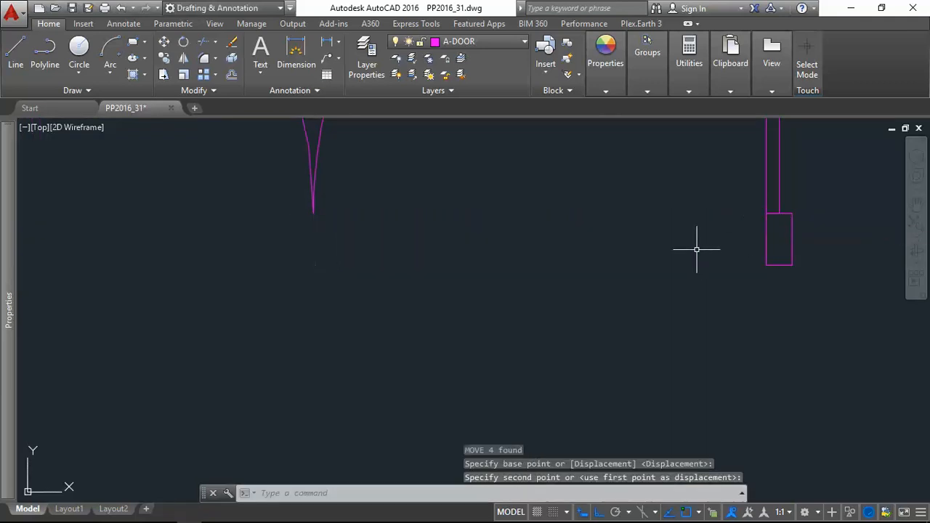
Move the same jamb so its upper inner corner meets the lower end of the mirrored leaf's outer line
click(758, 197)
click(830, 297)
text(m)
key(Return)
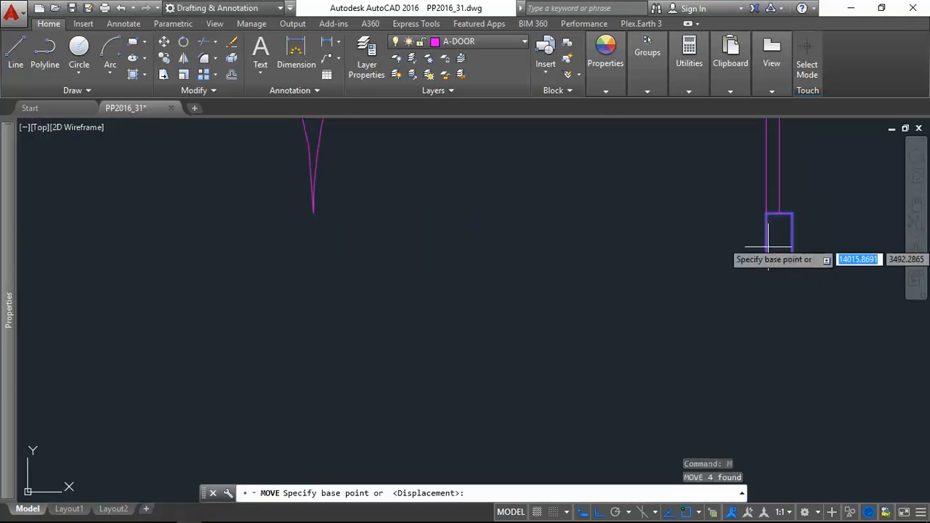
click(766, 214)
click(779, 213)
scroll(799, 206, down, 2)
scroll(799, 209, up, 3)
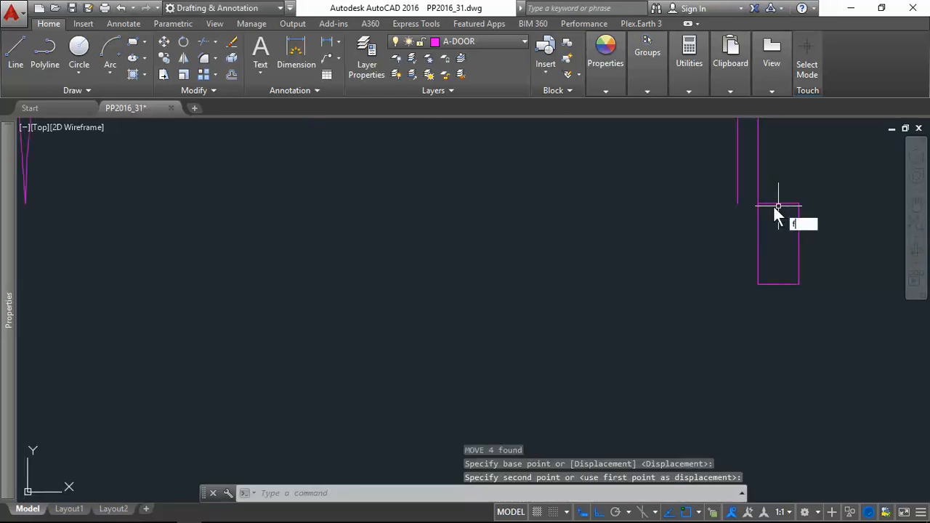
Fillet the mirrored leaf's inner line with the jamb's top line to join them at a corner
text(f)
key(Return)
click(737, 191)
click(785, 204)
Begin a block definition from the whole double door, naming it D1 and starting its description with "1800mm Wide x 2000mm High"
scroll(791, 213, down, 3)
scroll(440, 216, up, 1)
scroll(588, 217, down, 2)
middle_drag(707, 242, 625, 288)
scroll(626, 289, down, 1)
click(461, 173)
click(772, 385)
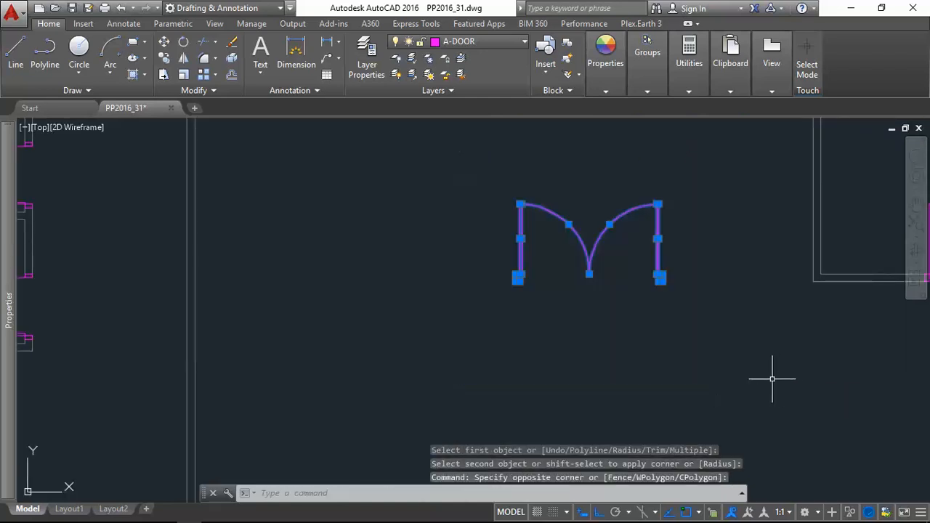
text(b)
key(Return)
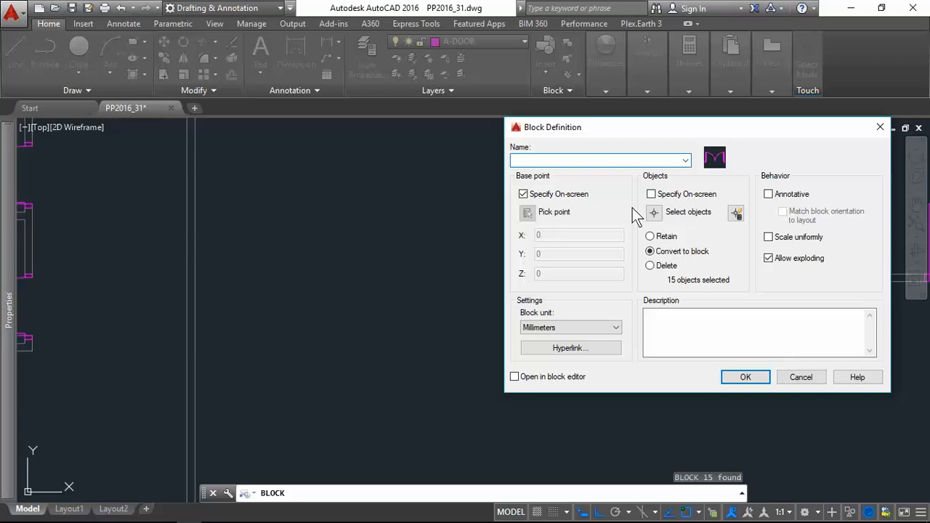
text(D1)
click(714, 323)
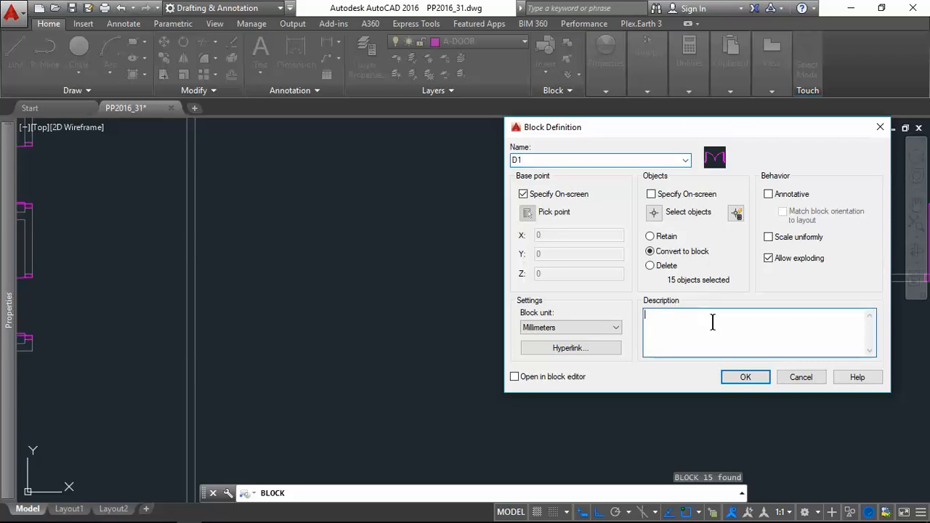
text(1800mm Wide x 2000mm High)
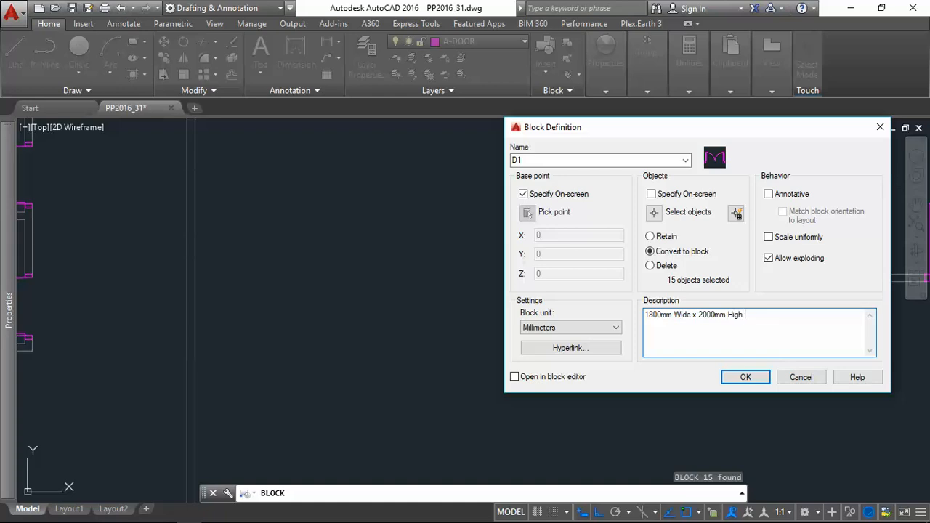
Using the PDF's D1 specification, complete the block description with "Glass Panel Double Doors" and set the base point at the left jamb's lower outer corner
key(alt+Tab)
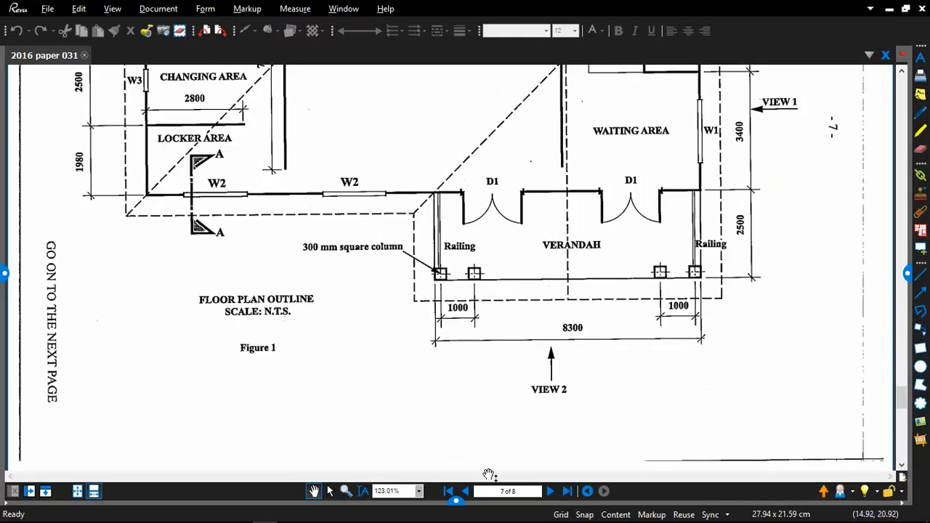
click(466, 491)
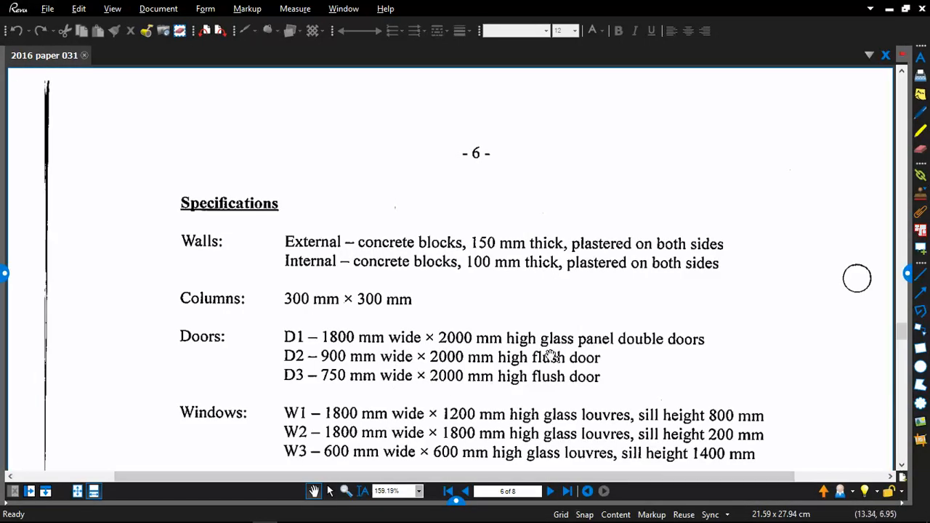
key(alt+Tab)
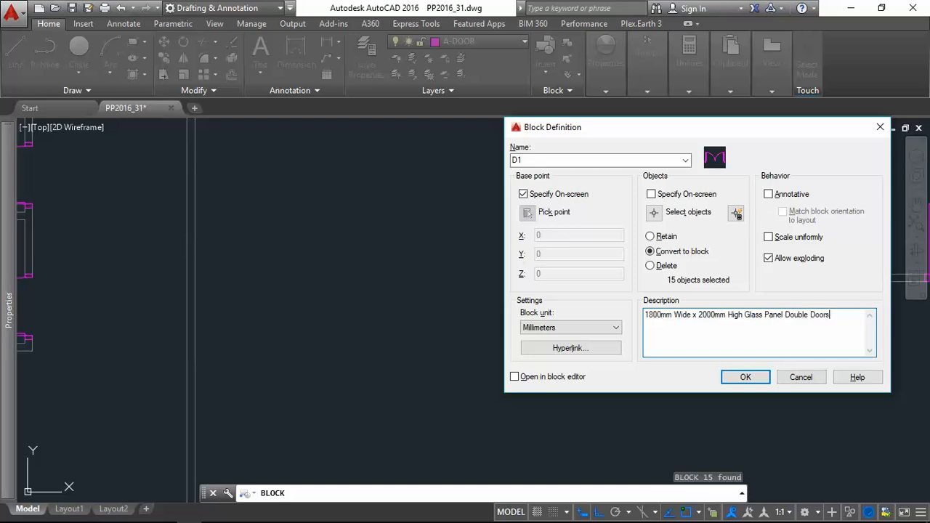
click(747, 376)
scroll(506, 280, up, 2)
scroll(506, 287, up, 2)
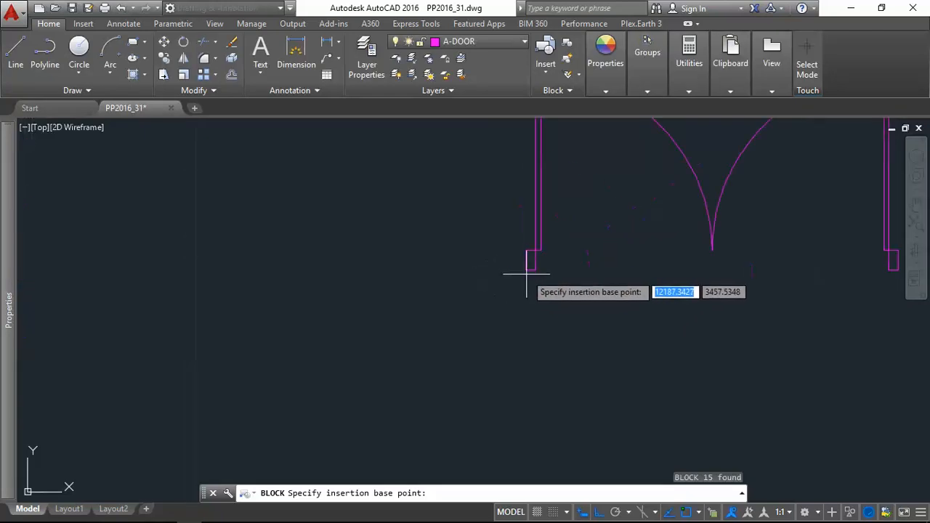
click(524, 273)
scroll(512, 296, down, 6)
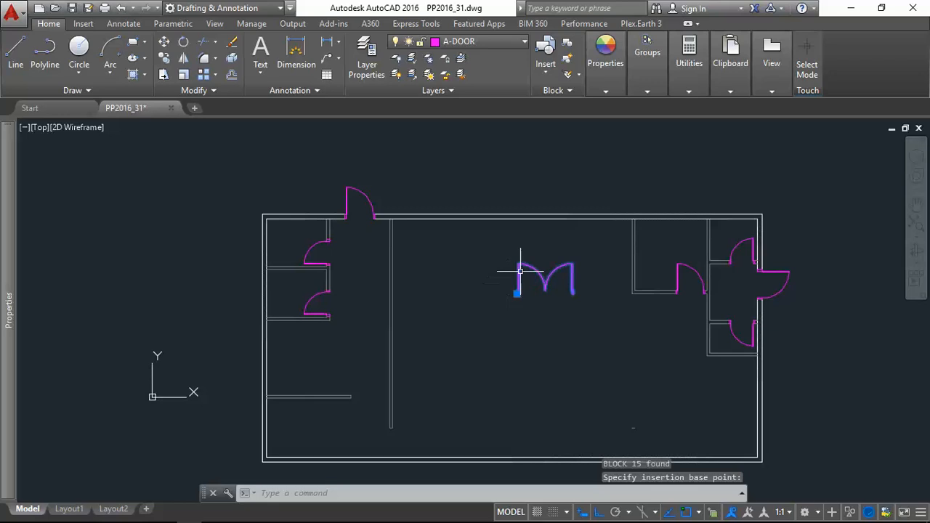
Check the D1 swing direction in the reference PDF and mirror the AutoCAD block about a horizontal line through its base point, erasing the source
click(520, 273)
key(alt+Tab)
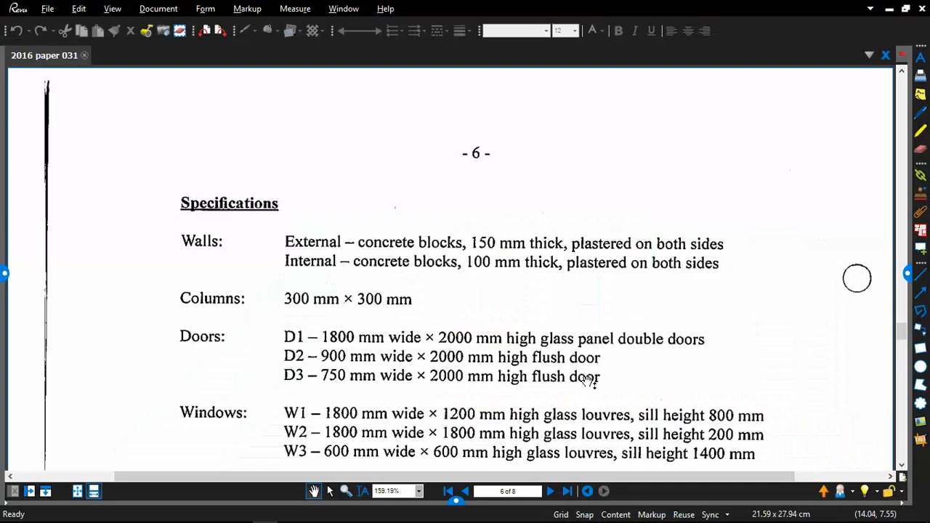
scroll(589, 378, down, 8)
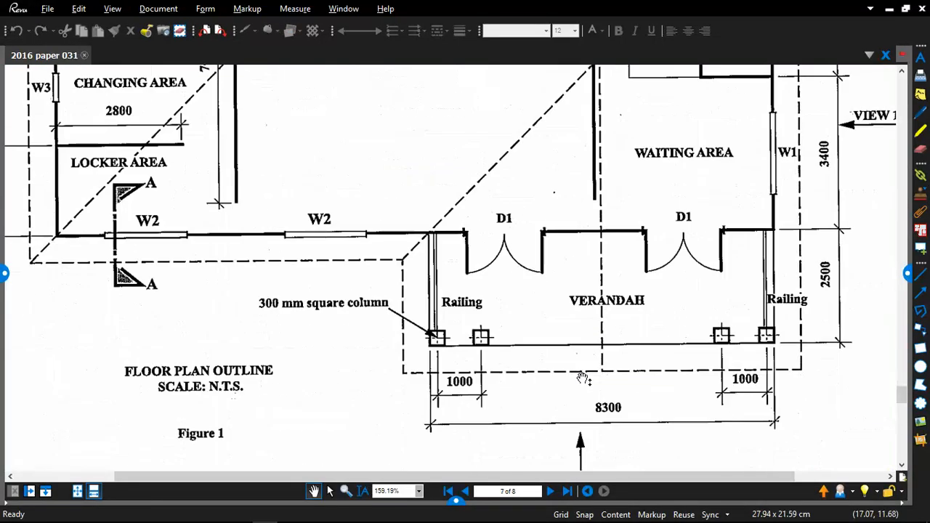
scroll(585, 379, up, 1)
key(alt+Tab)
key(Escape)
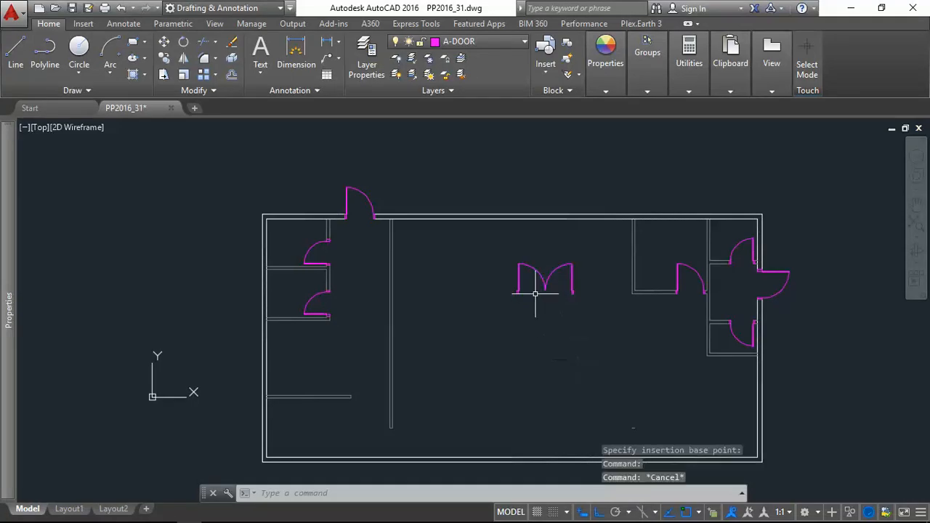
click(487, 243)
click(598, 314)
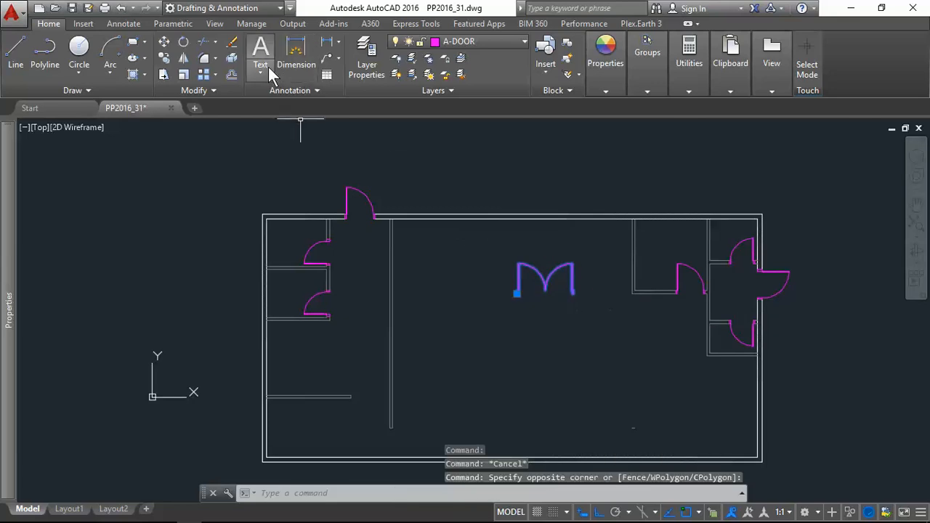
click(184, 58)
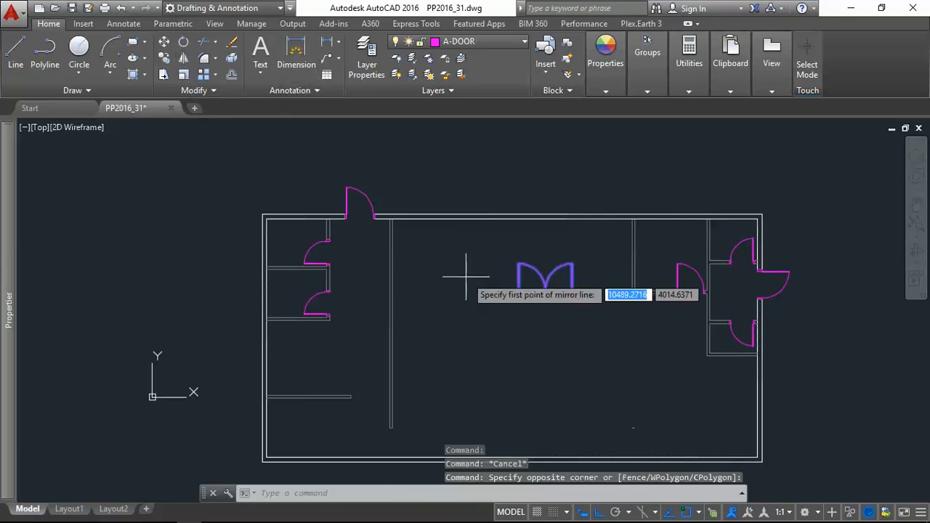
scroll(542, 318, up, 3)
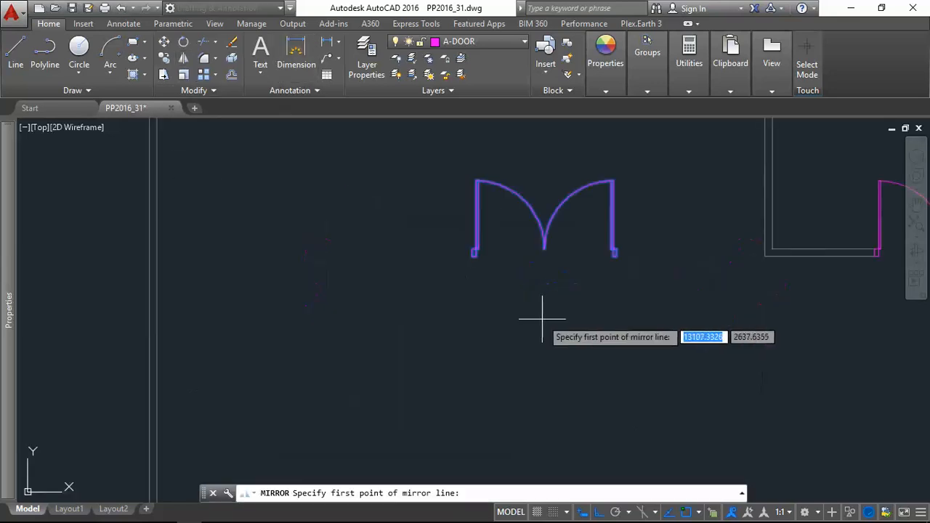
click(473, 257)
click(368, 256)
click(400, 296)
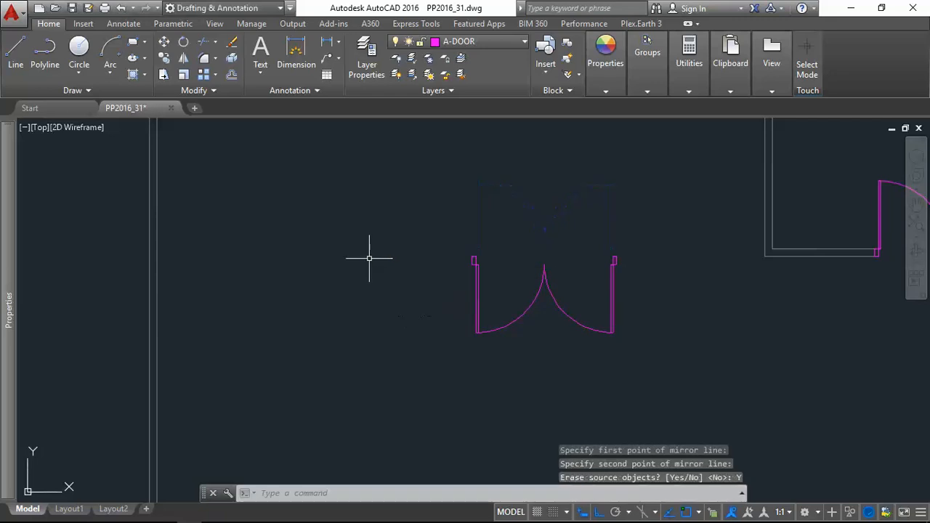
Compare the D1 door positions and the dance area's right wall in the reference PDF's floor plan with the AutoCAD plan
scroll(439, 251, down, 3)
click(436, 245)
click(482, 280)
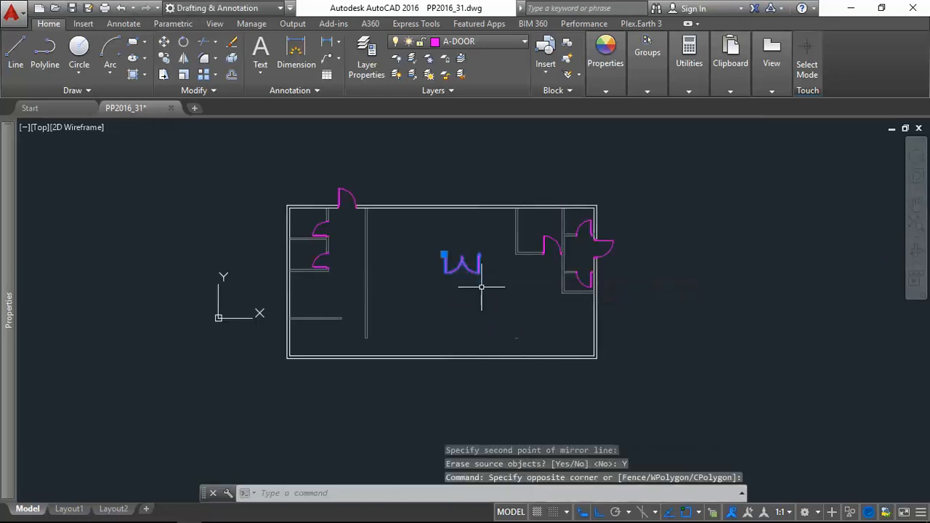
key(alt+Tab)
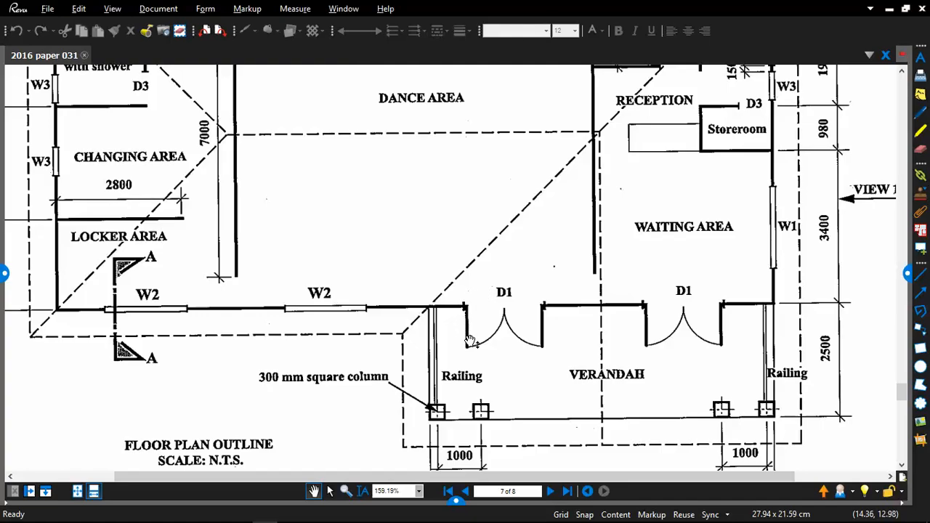
key(alt+Tab)
key(alt+Tab)
key(alt+Tab)
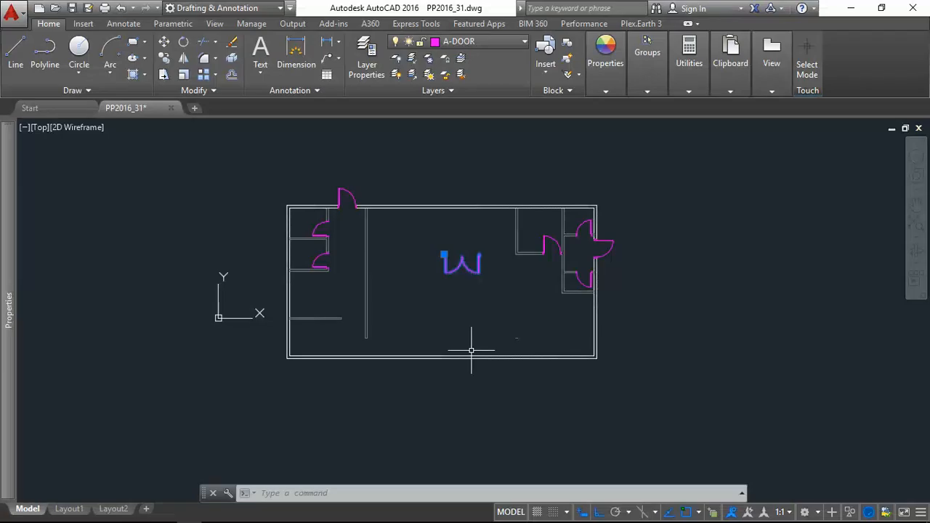
key(alt+Tab)
scroll(502, 347, down, 2)
scroll(520, 320, up, 4)
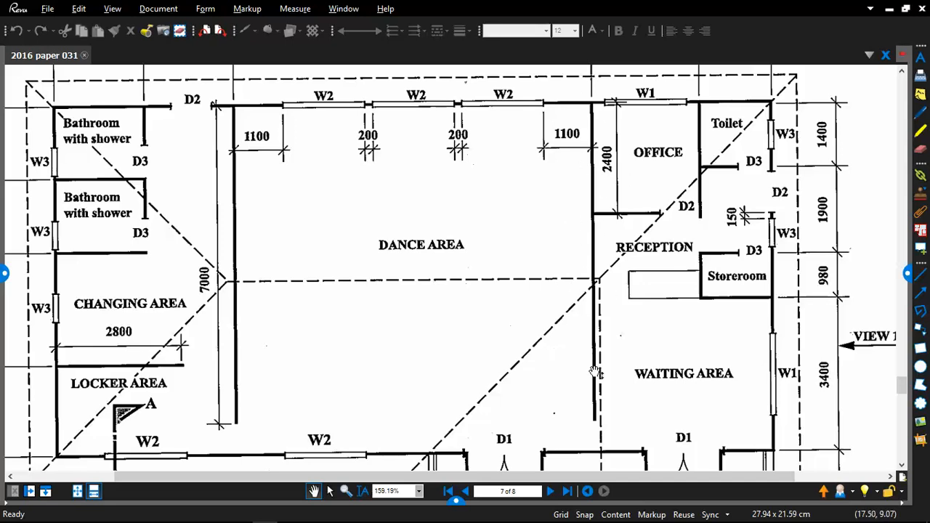
scroll(599, 366, down, 1)
key(alt+Tab)
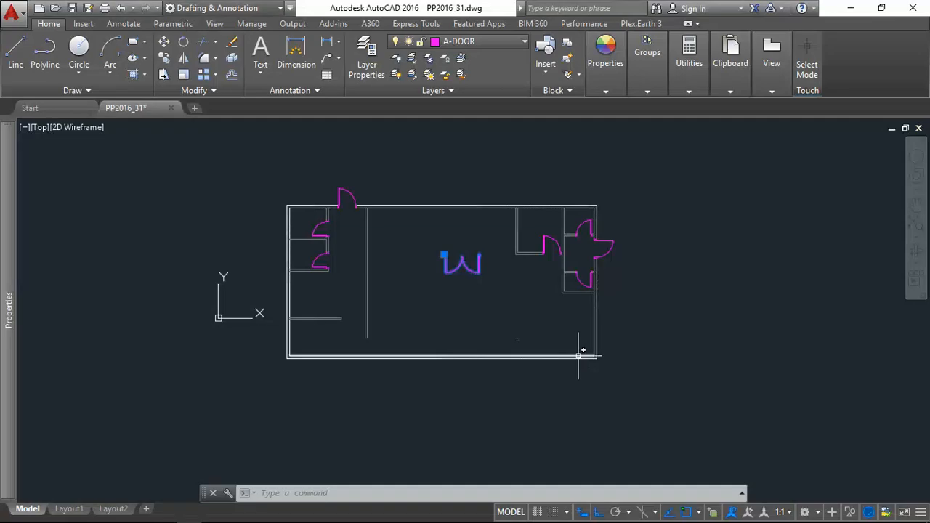
key(Escape)
key(Escape)
key(alt+Tab)
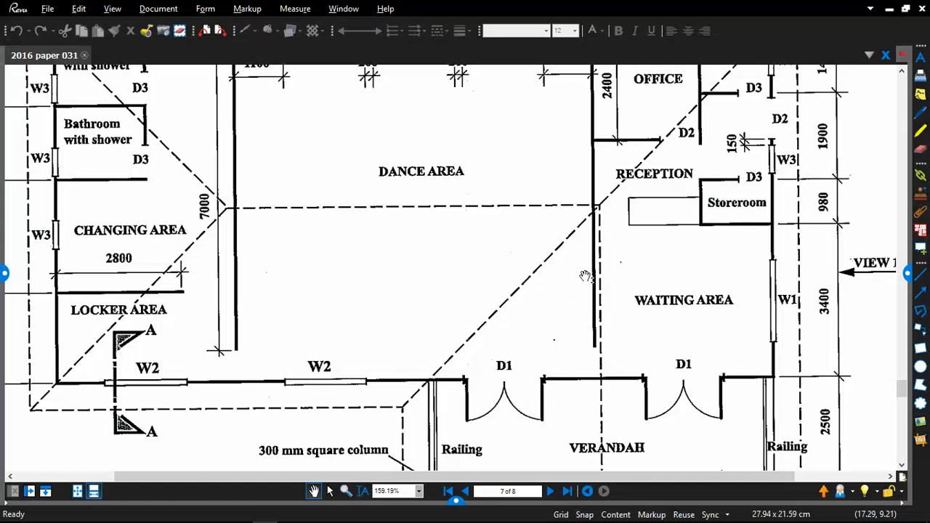
key(alt+Tab)
scroll(446, 327, up, 4)
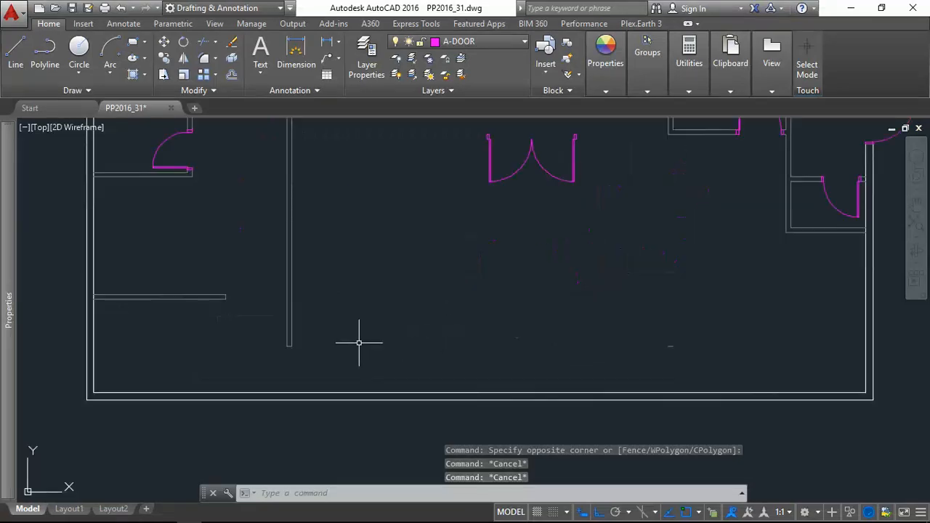
Fillet the end line of the dance area's left wall with the right wall's inner face to extend that face down to a square corner
scroll(386, 342, down, 4)
text(F)
scroll(352, 360, up, 4)
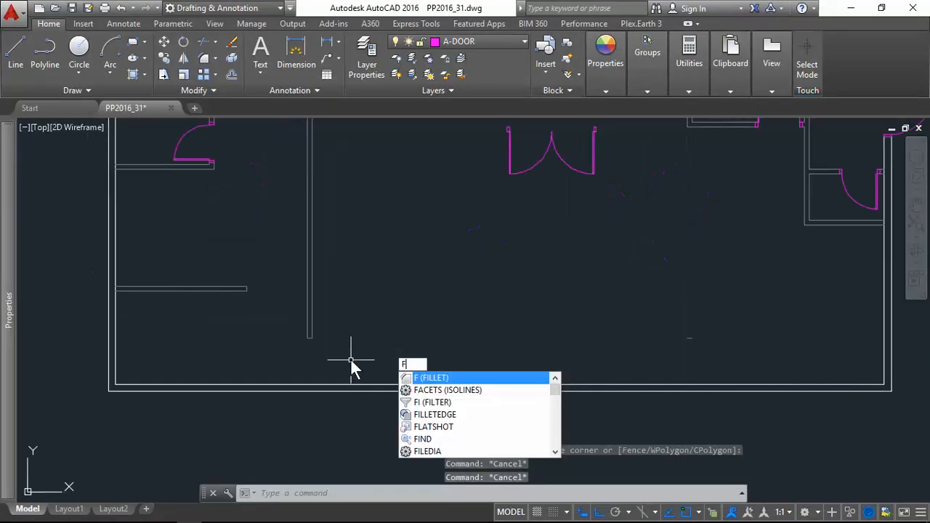
key(Return)
scroll(312, 337, up, 4)
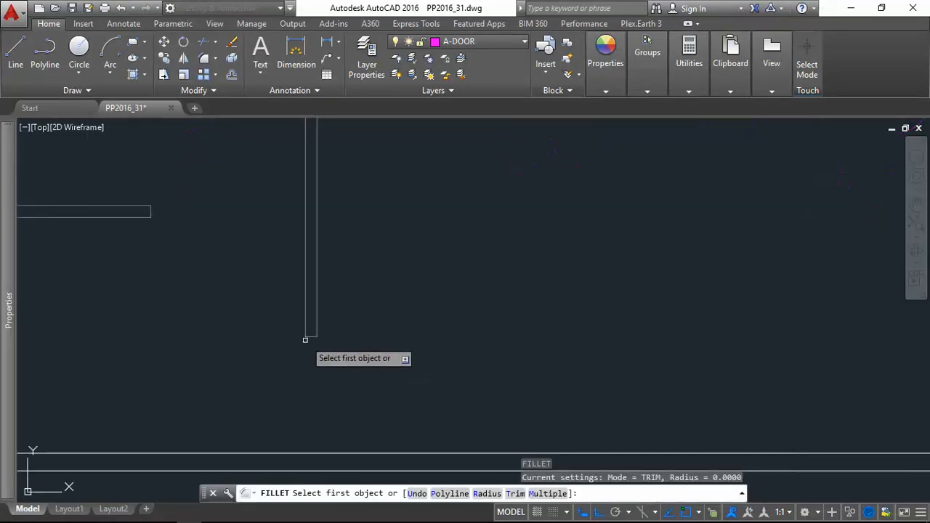
click(312, 337)
scroll(312, 337, down, 4)
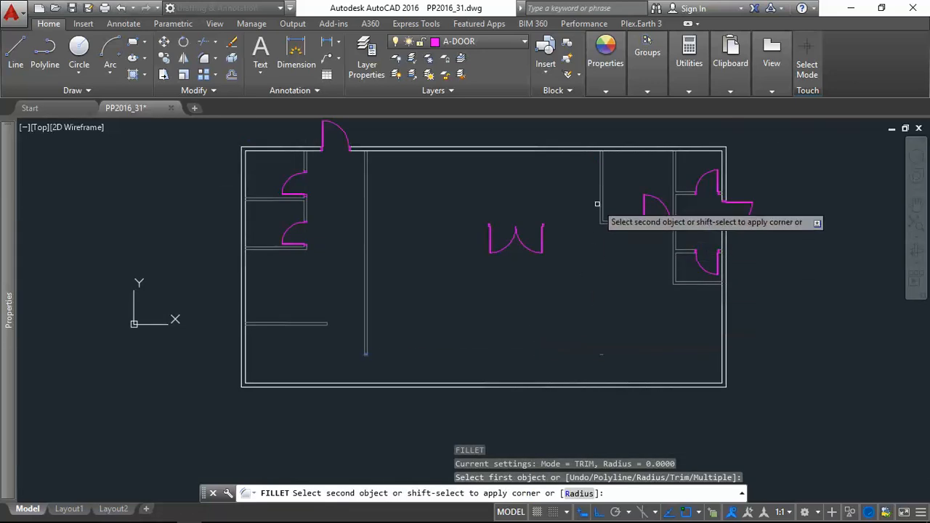
click(602, 238)
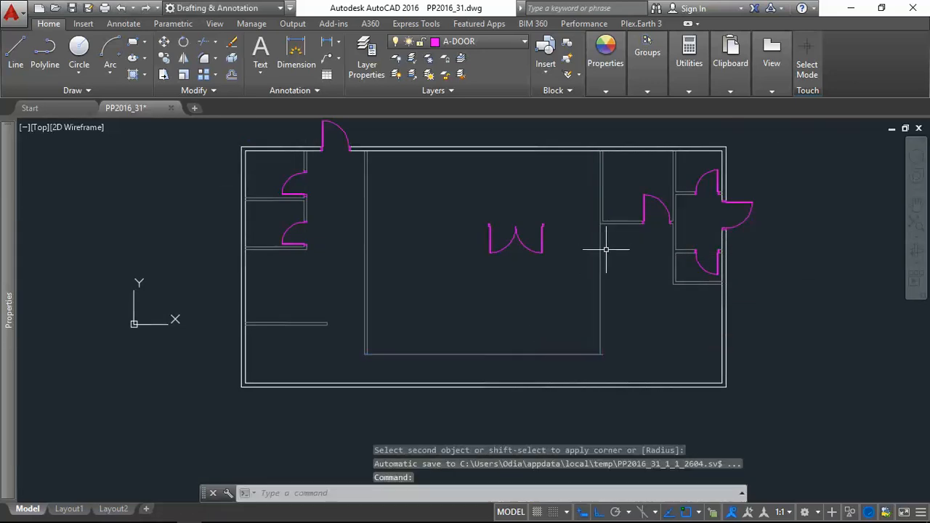
Fillet the outer face of the dance area's right wall down to the line at its lower end
key(Return)
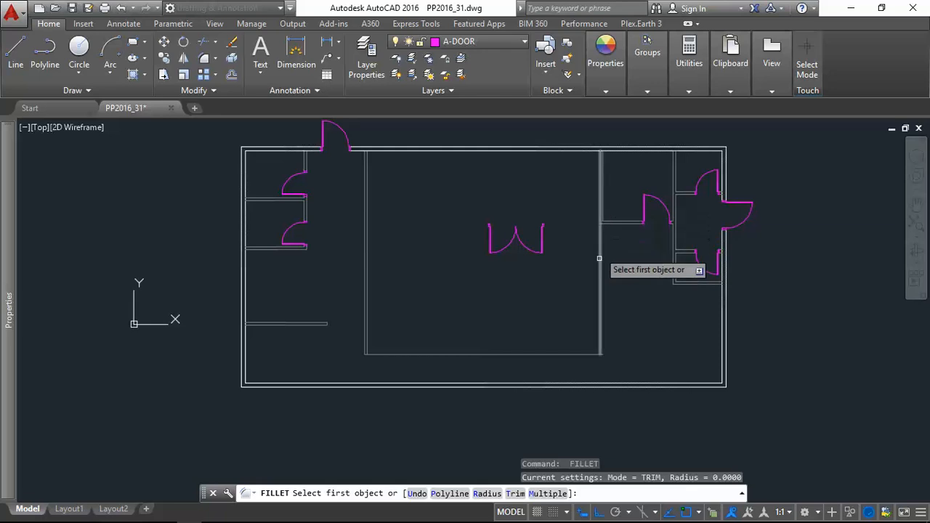
click(603, 204)
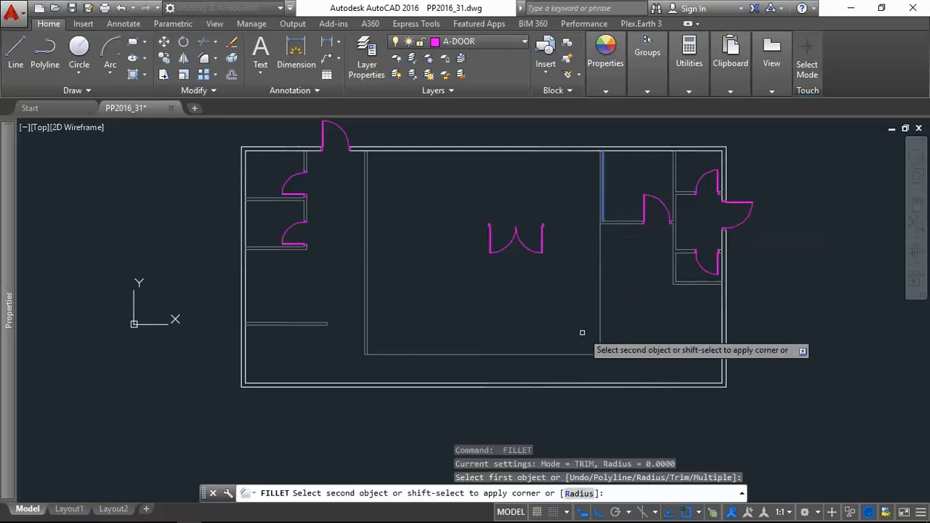
click(601, 347)
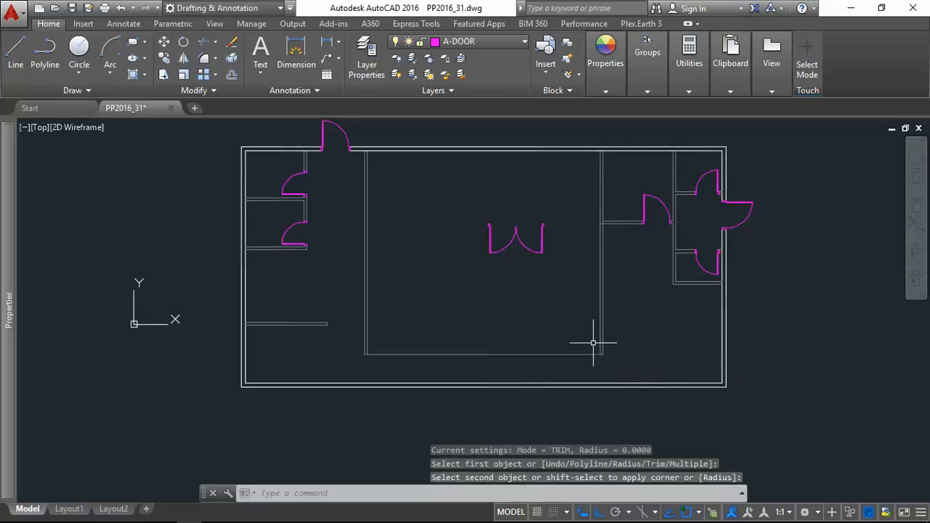
key(Escape)
key(Escape)
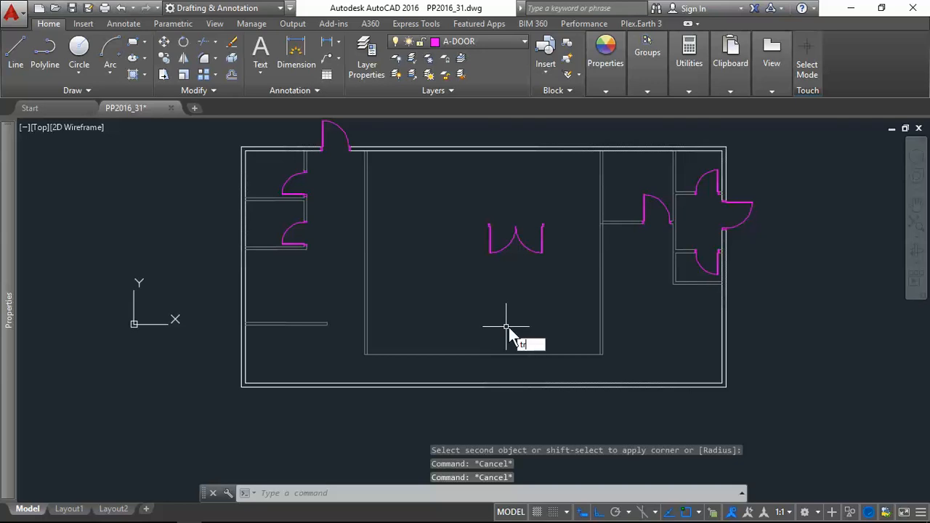
Trim the overlapping lines at the right dance area wall's office junction and the line spanning between the two walls' lower ends
key(Return)
key(Return)
scroll(603, 250, up, 6)
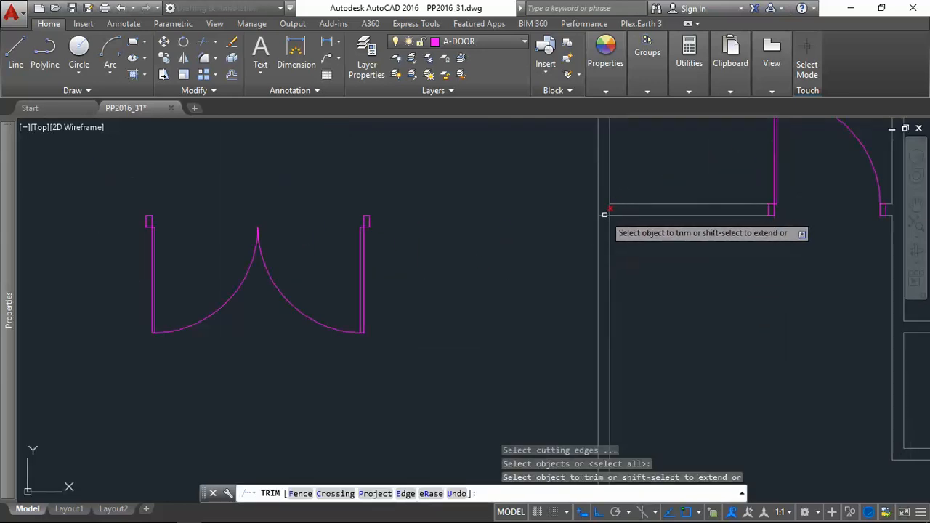
scroll(621, 233, down, 4)
scroll(618, 234, down, 2)
scroll(616, 371, up, 4)
click(544, 347)
click(493, 297)
scroll(589, 274, down, 2)
scroll(590, 273, down, 4)
scroll(474, 291, up, 2)
key(Escape)
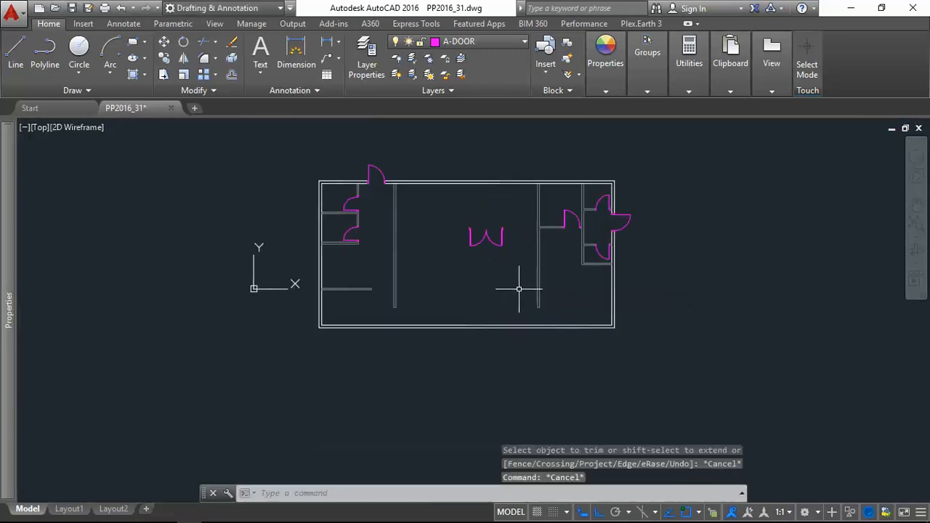
Compare the verandah and its D1 door positions in the reference PDF's floor plan with the lower exterior wall in AutoCAD
key(alt+Tab)
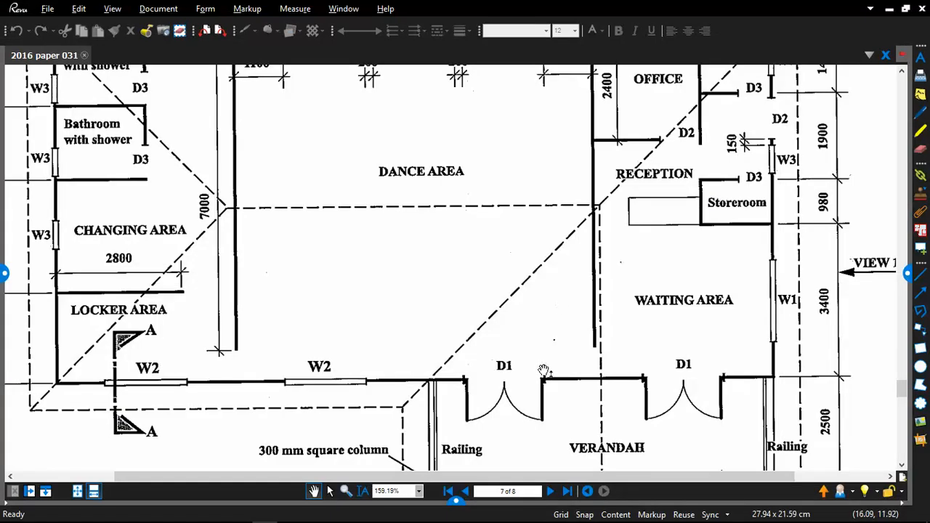
scroll(544, 366, down, 3)
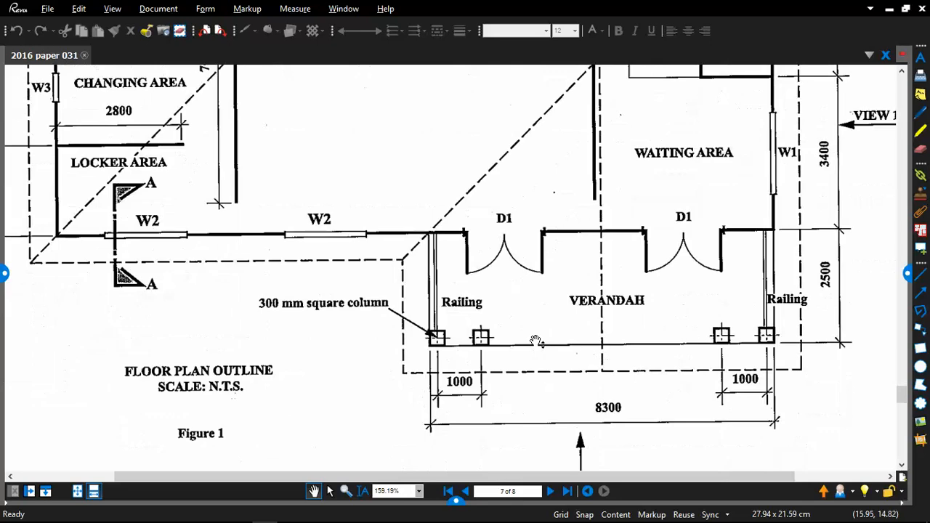
key(alt+Tab)
scroll(514, 329, up, 2)
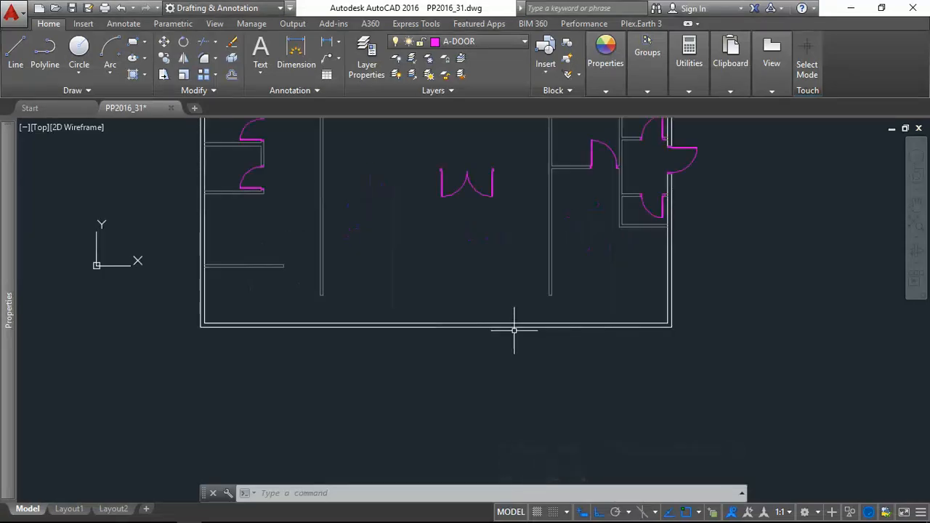
key(alt+Tab)
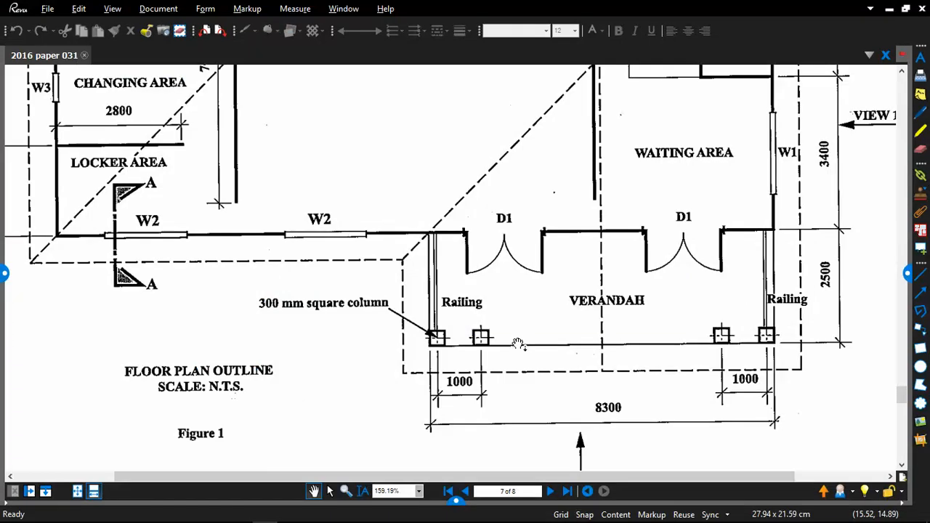
key(alt+Tab)
scroll(585, 322, down, 3)
scroll(574, 320, up, 4)
mouse_move(560, 520)
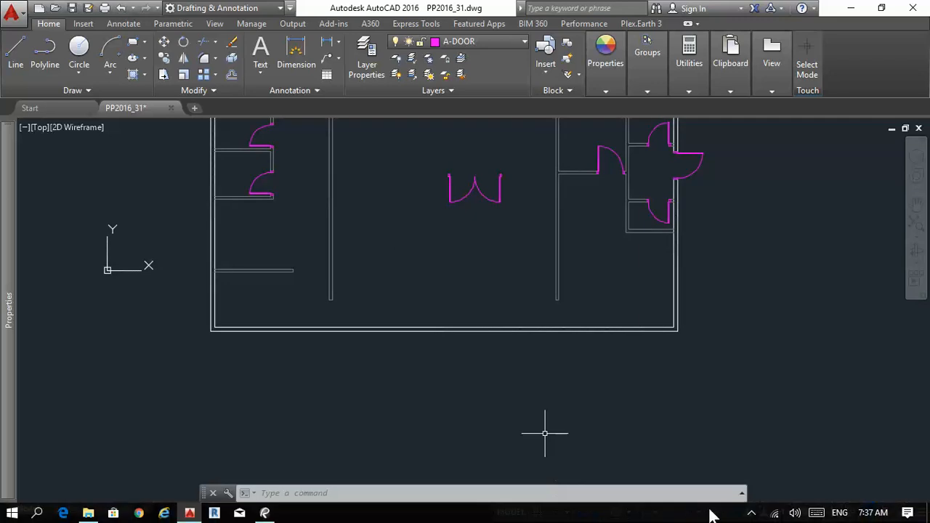
click(751, 513)
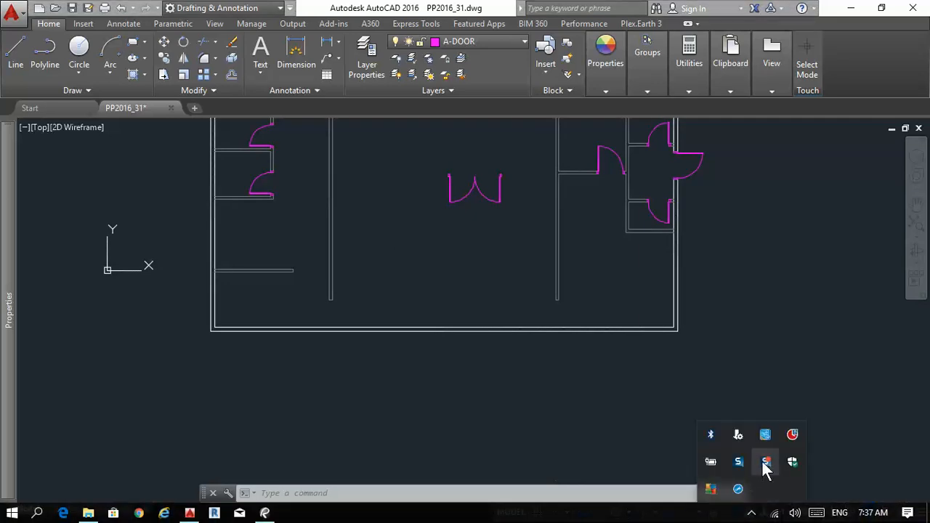
click(617, 368)
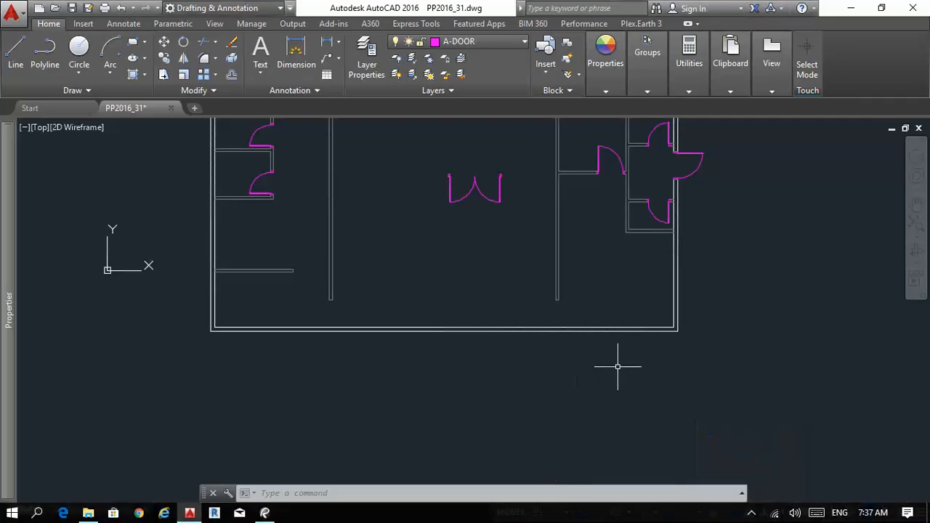
middle_drag(617, 368, 562, 434)
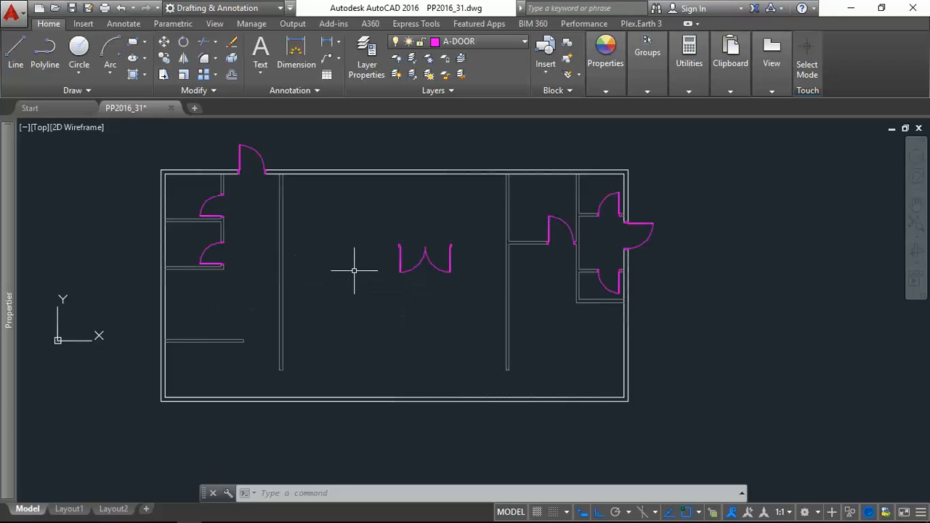
scroll(215, 205, up, 5)
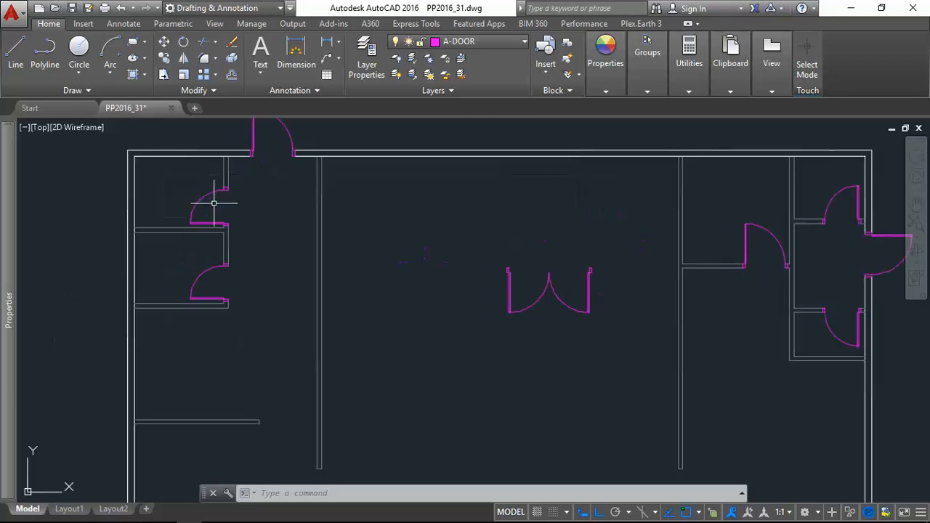
scroll(218, 194, up, 1)
scroll(254, 200, down, 5)
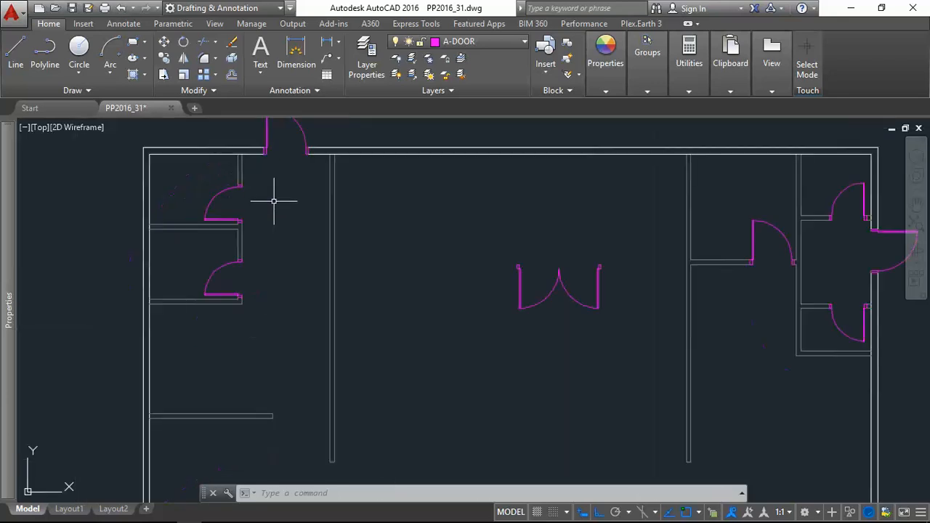
scroll(651, 293, down, 2)
scroll(744, 366, down, 2)
mouse_move(744, 366)
middle_down()
mouse_move(706, 339)
mouse_move(546, 293)
middle_up()
scroll(531, 290, up, 2)
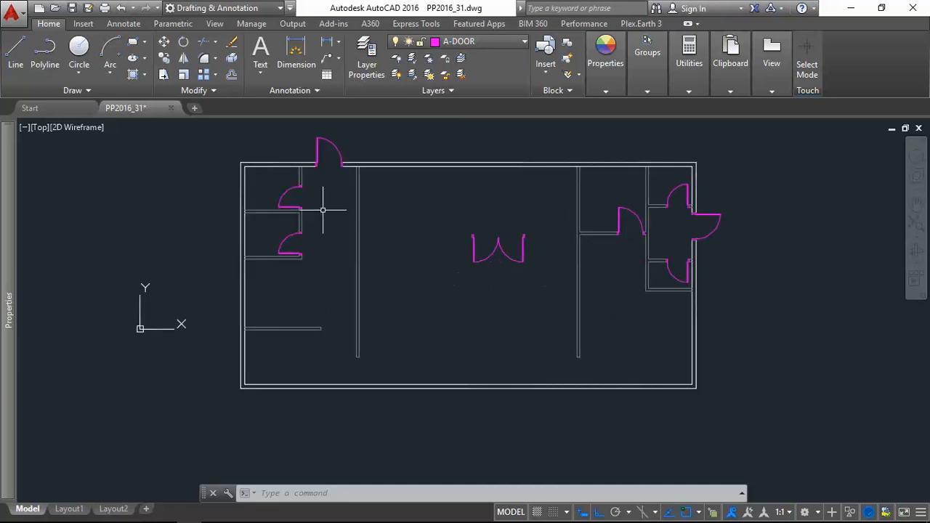